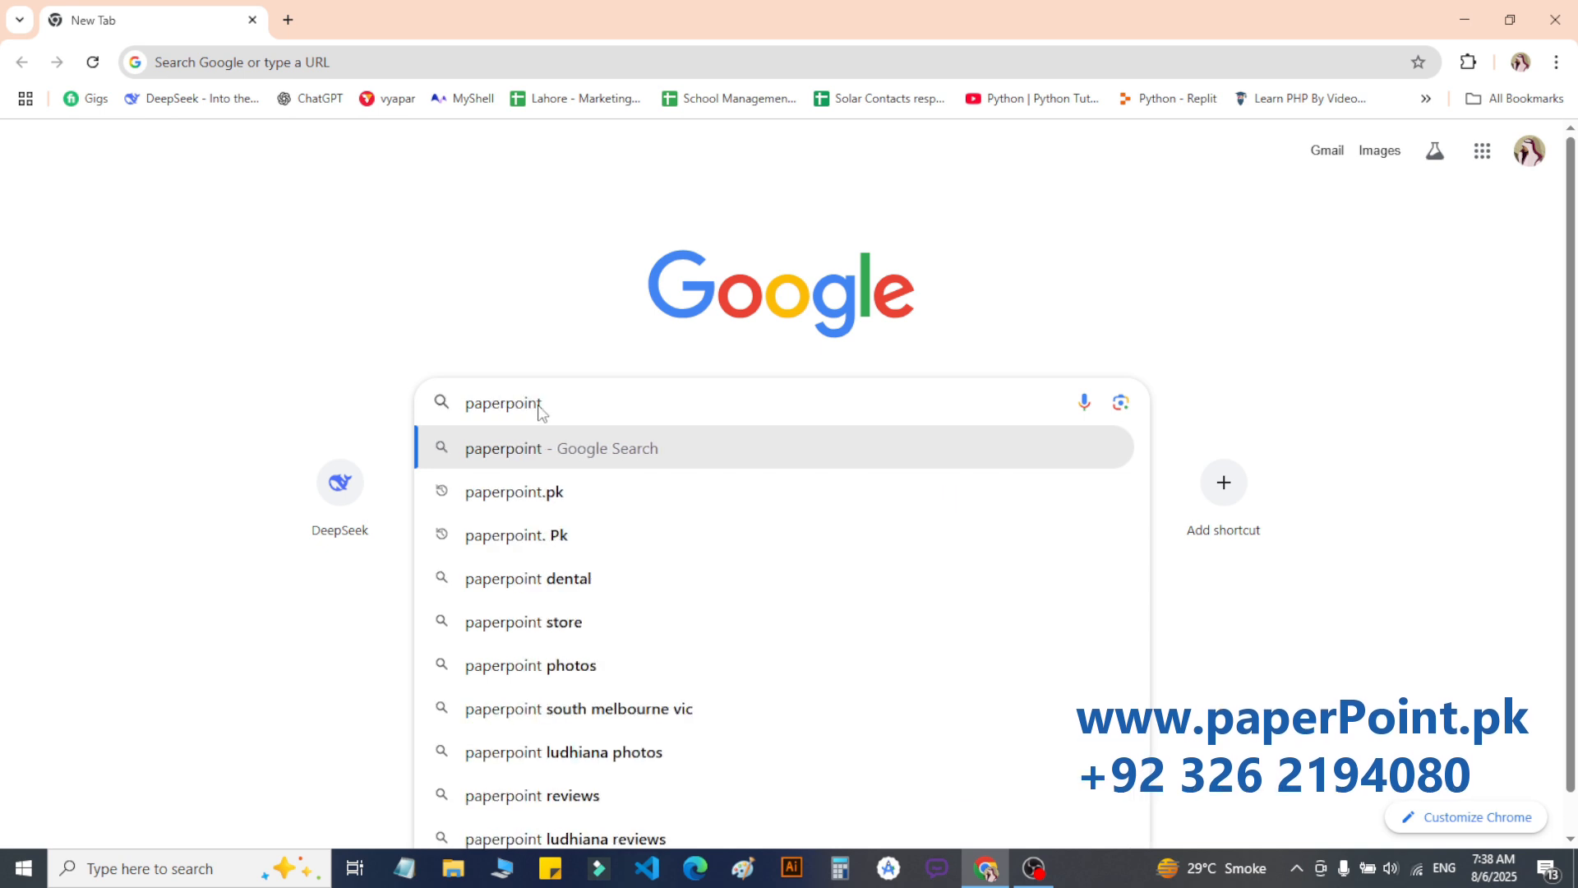
# Step: Enter the paperpoint.pk address in Chrome and load the site's sign-in page
pyautogui.write('.pk')
pyautogui.tripleClick(538, 404)
pyautogui.hotkey('ctrl', 'c')
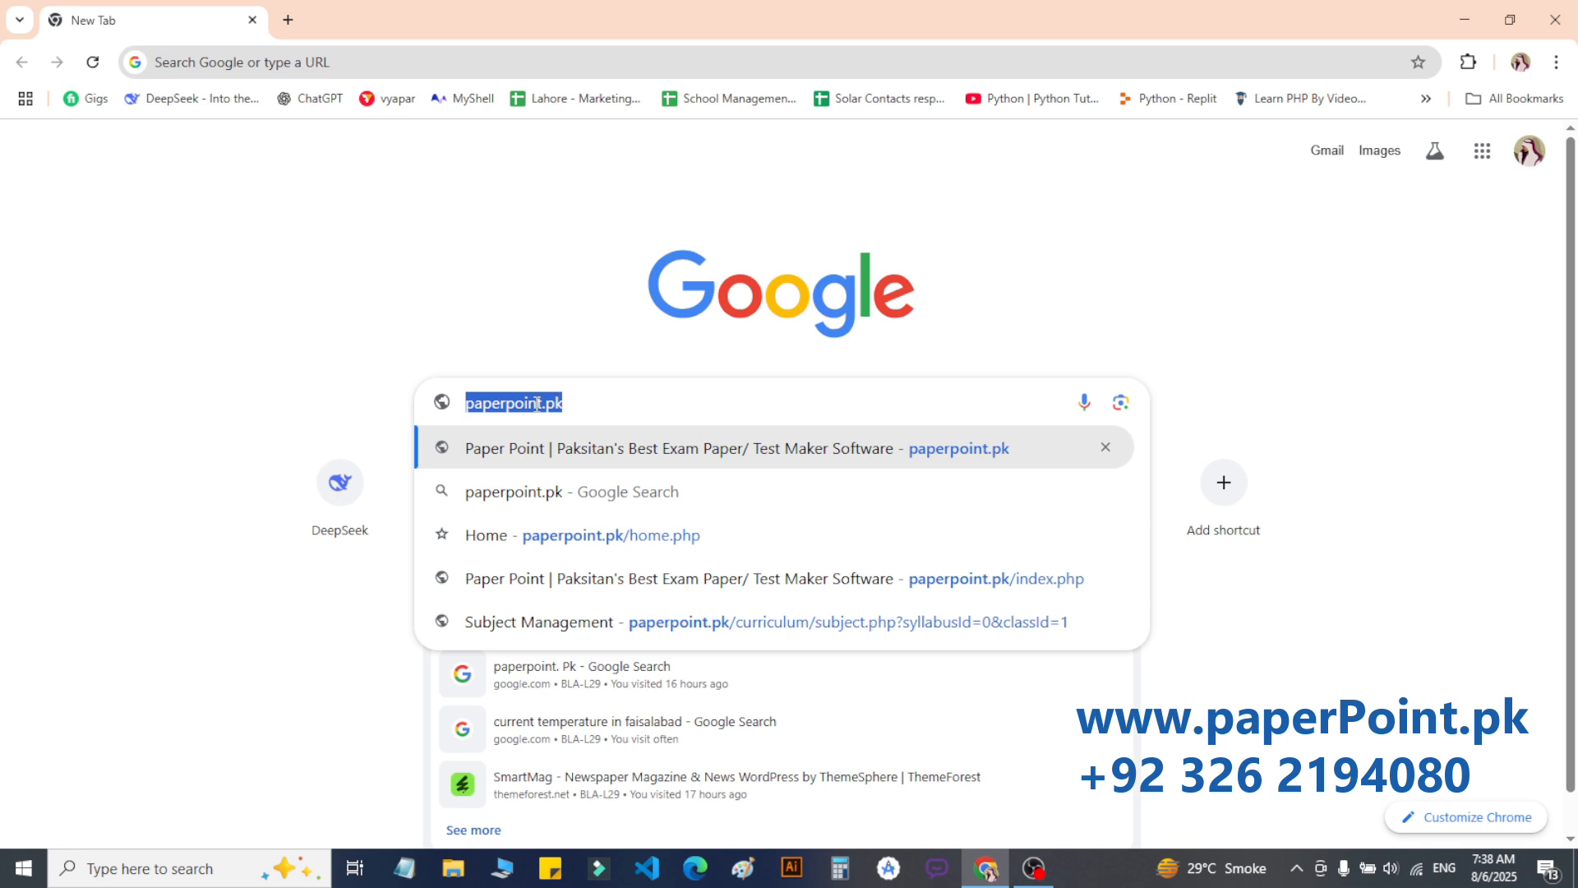
pyautogui.click(256, 64)
pyautogui.hotkey('ctrl', 'v')
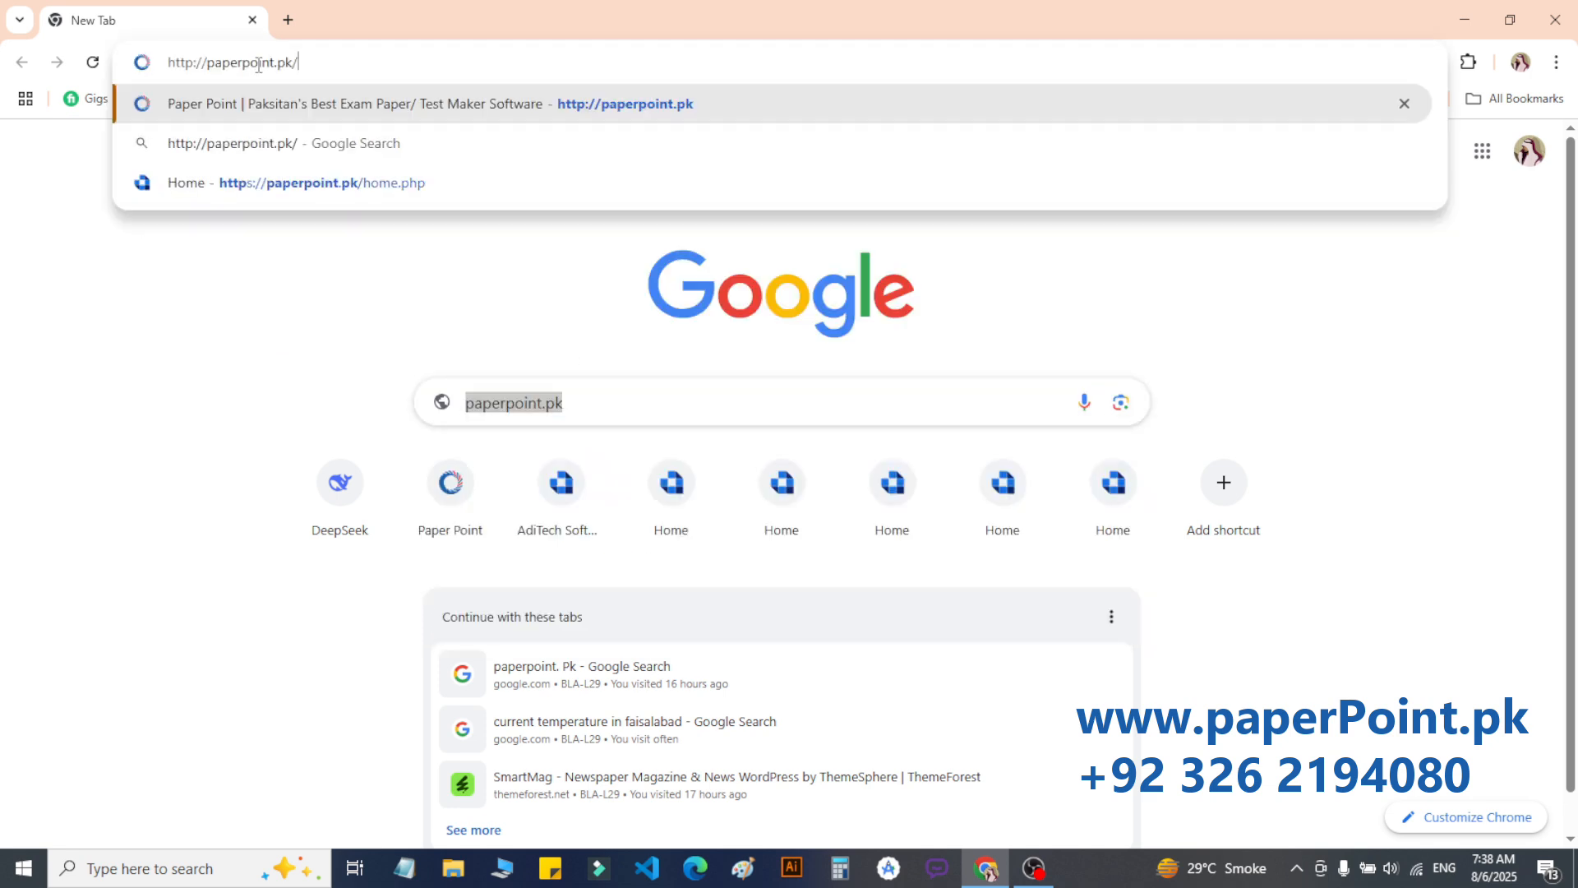
pyautogui.press('Return')
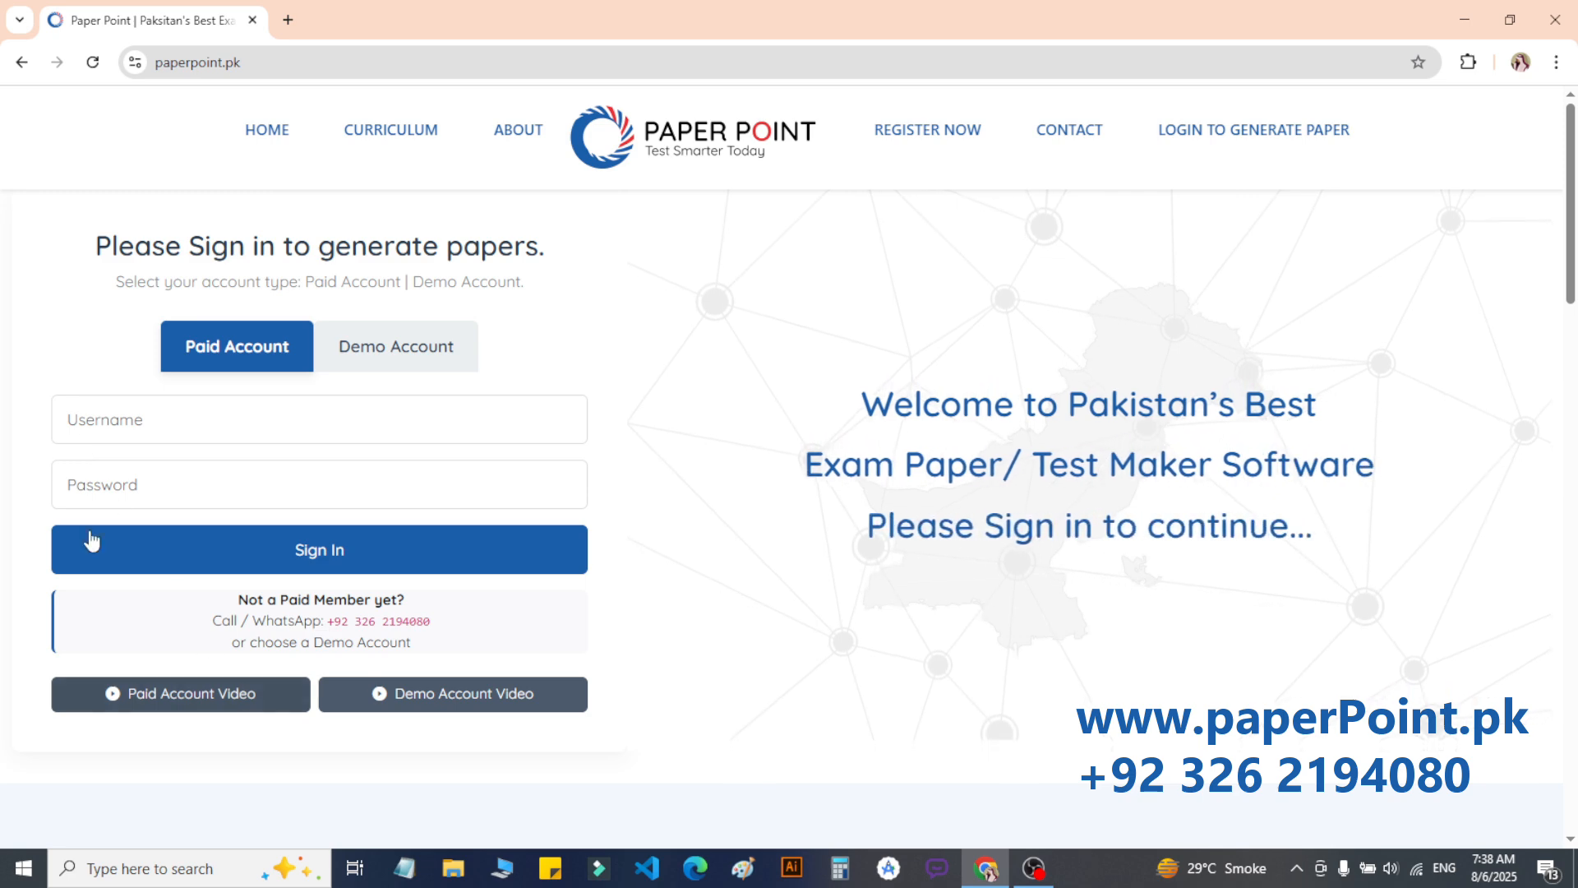
pyautogui.click(240, 407)
pyautogui.click(139, 471)
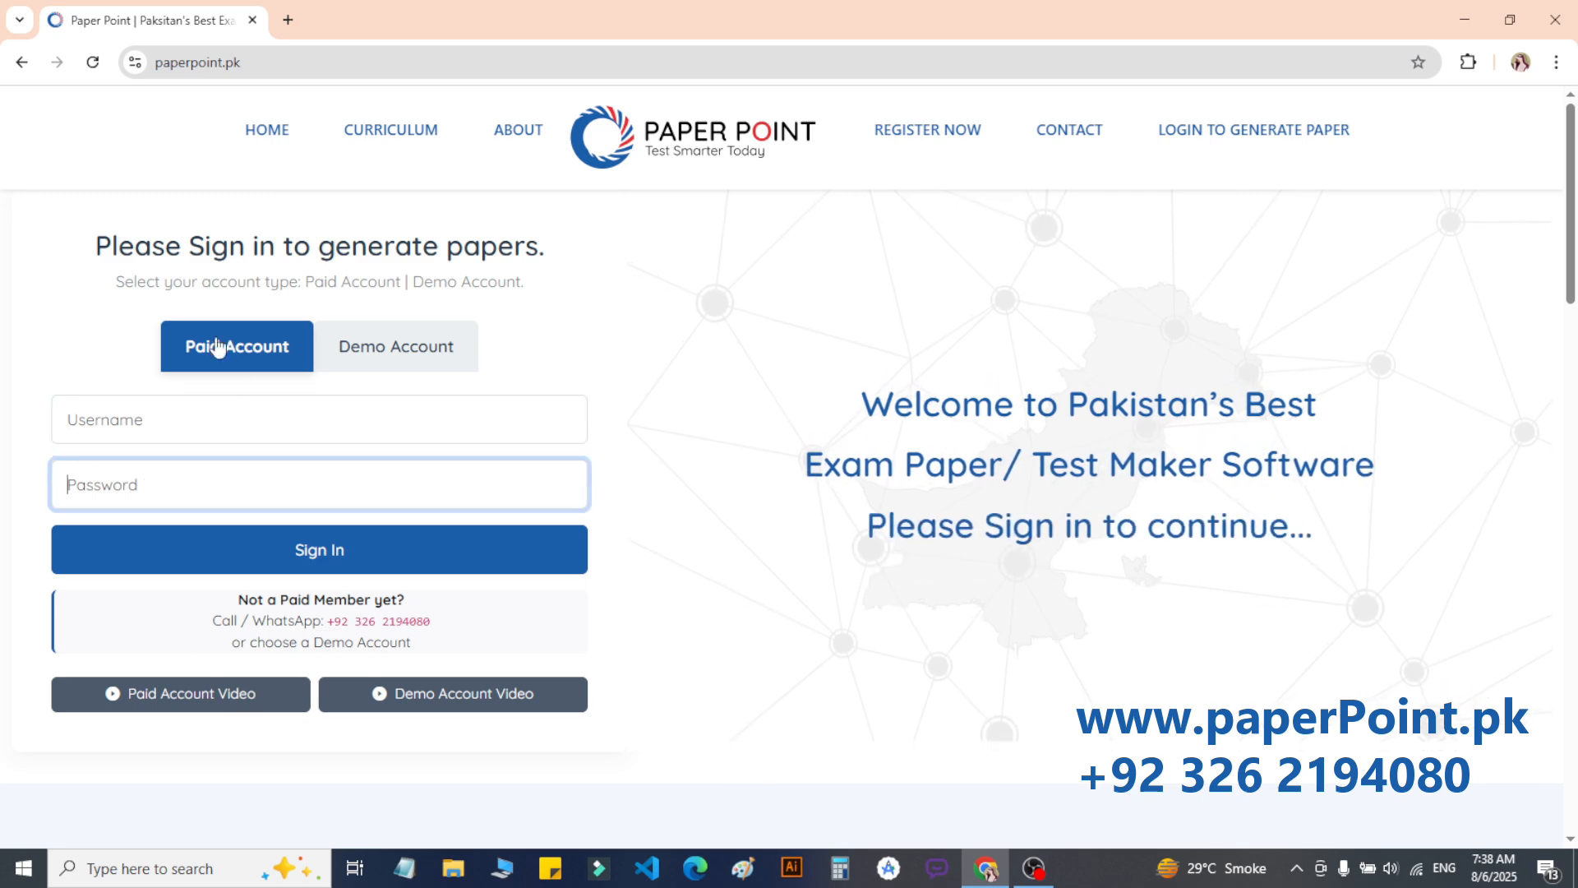
pyautogui.moveTo(95, 244); pyautogui.dragTo(546, 251)
pyautogui.doubleClick(497, 254)
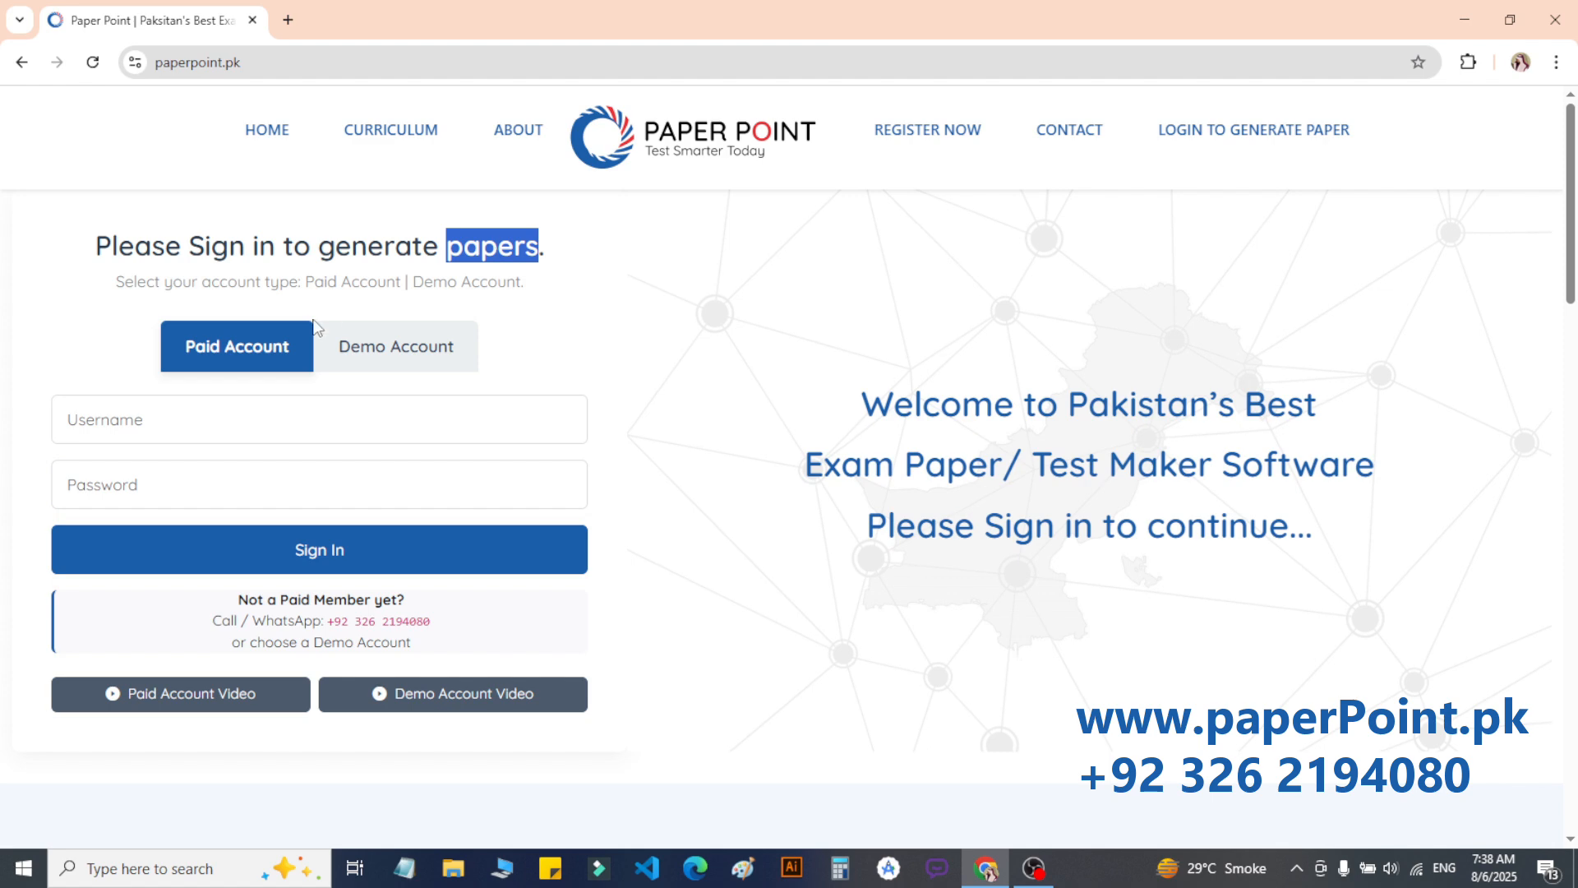
pyautogui.click(371, 354)
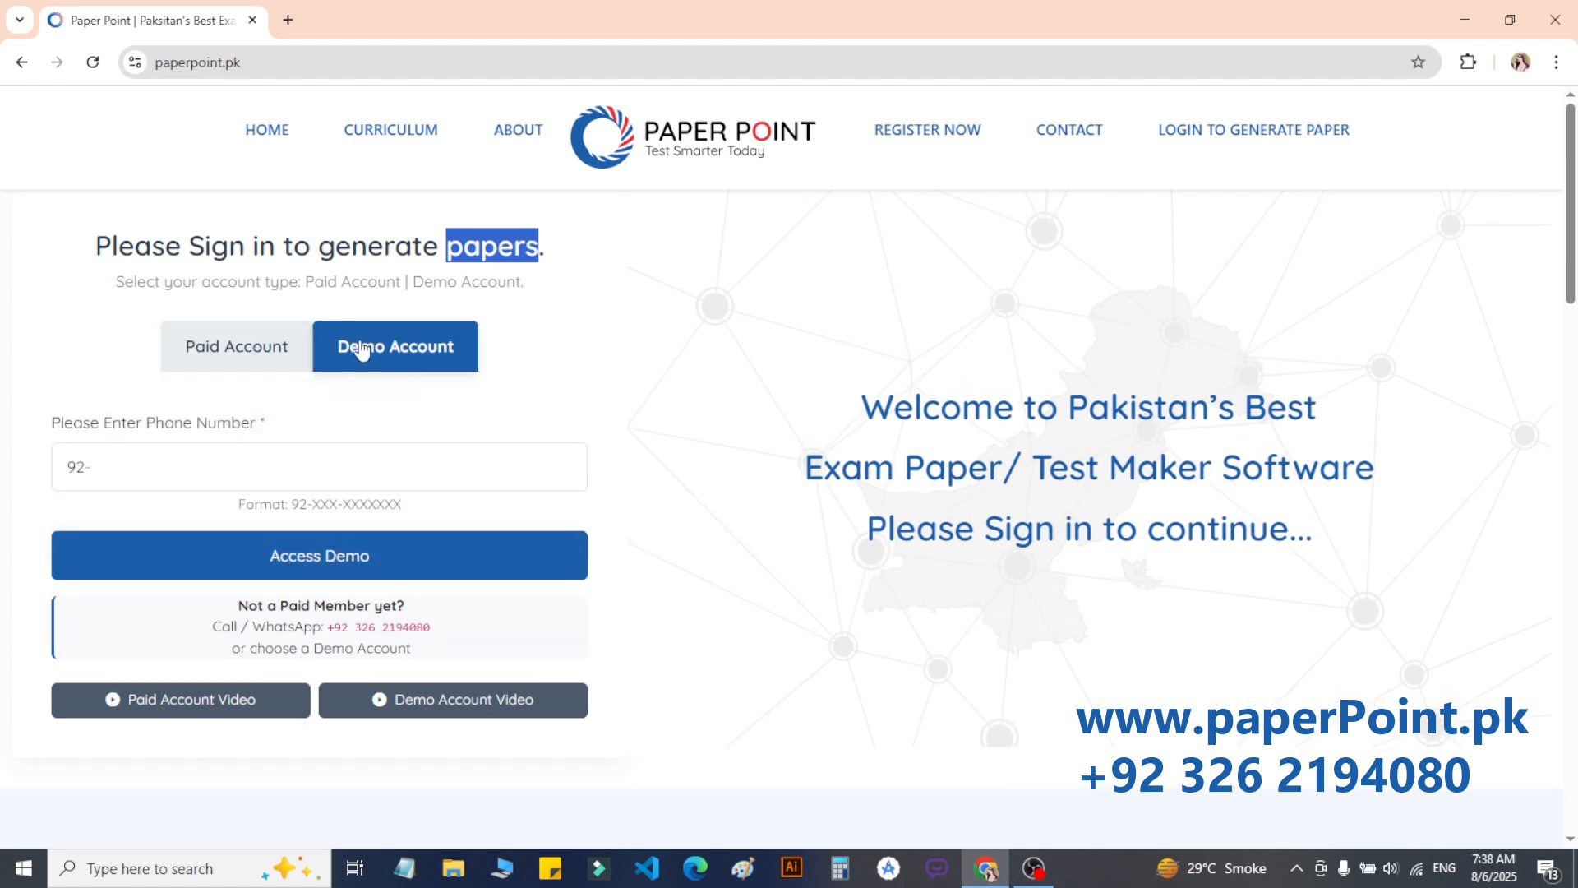
pyautogui.click(201, 344)
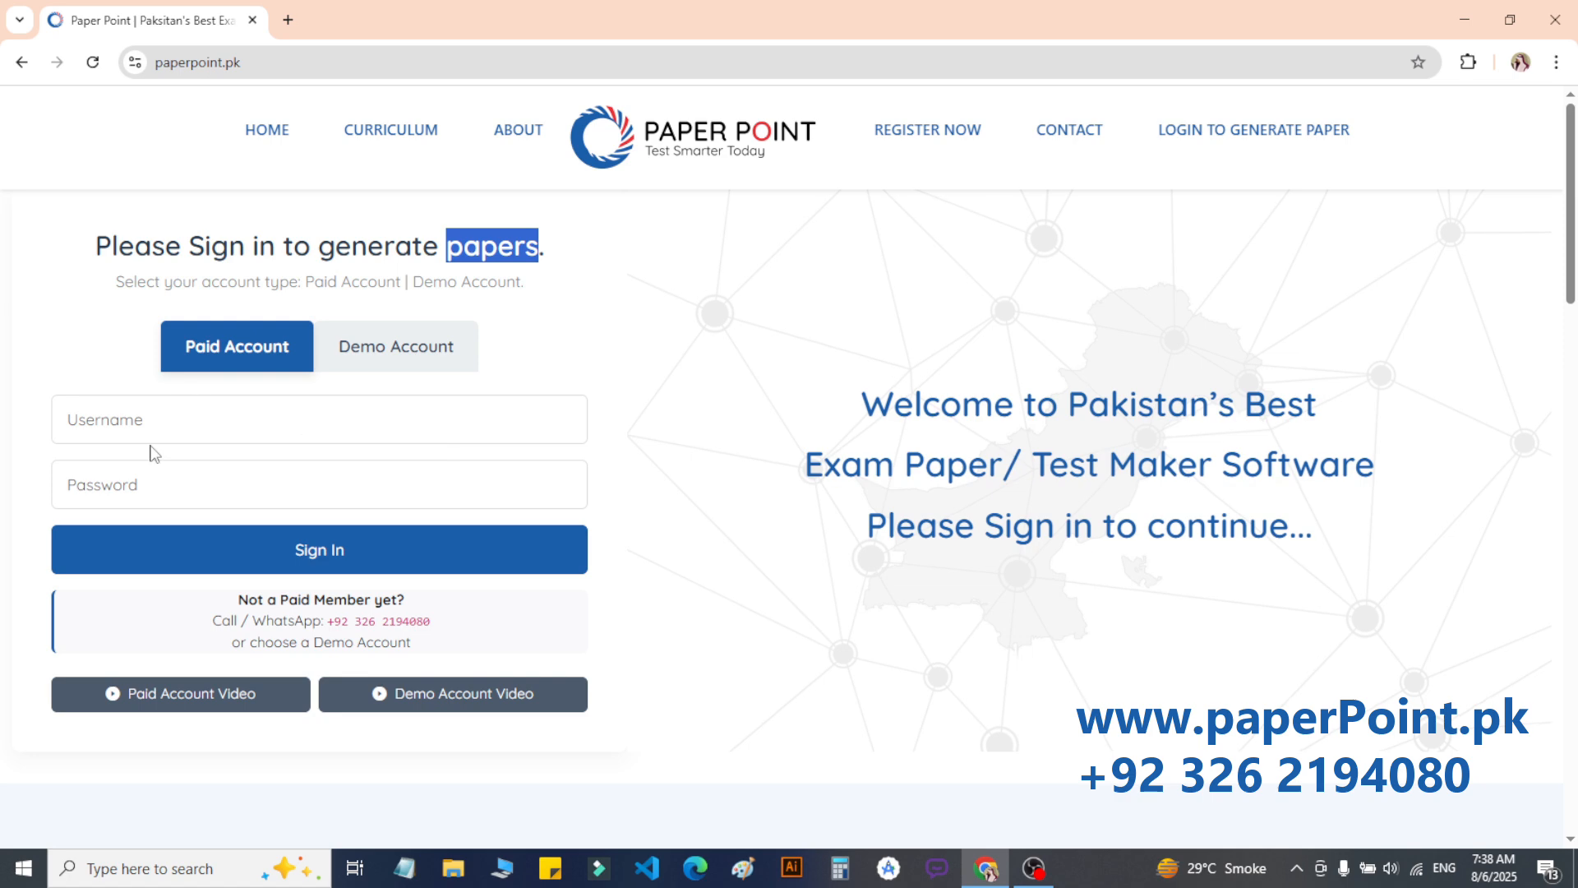
pyautogui.click(175, 411)
pyautogui.click(153, 476)
pyautogui.click(118, 434)
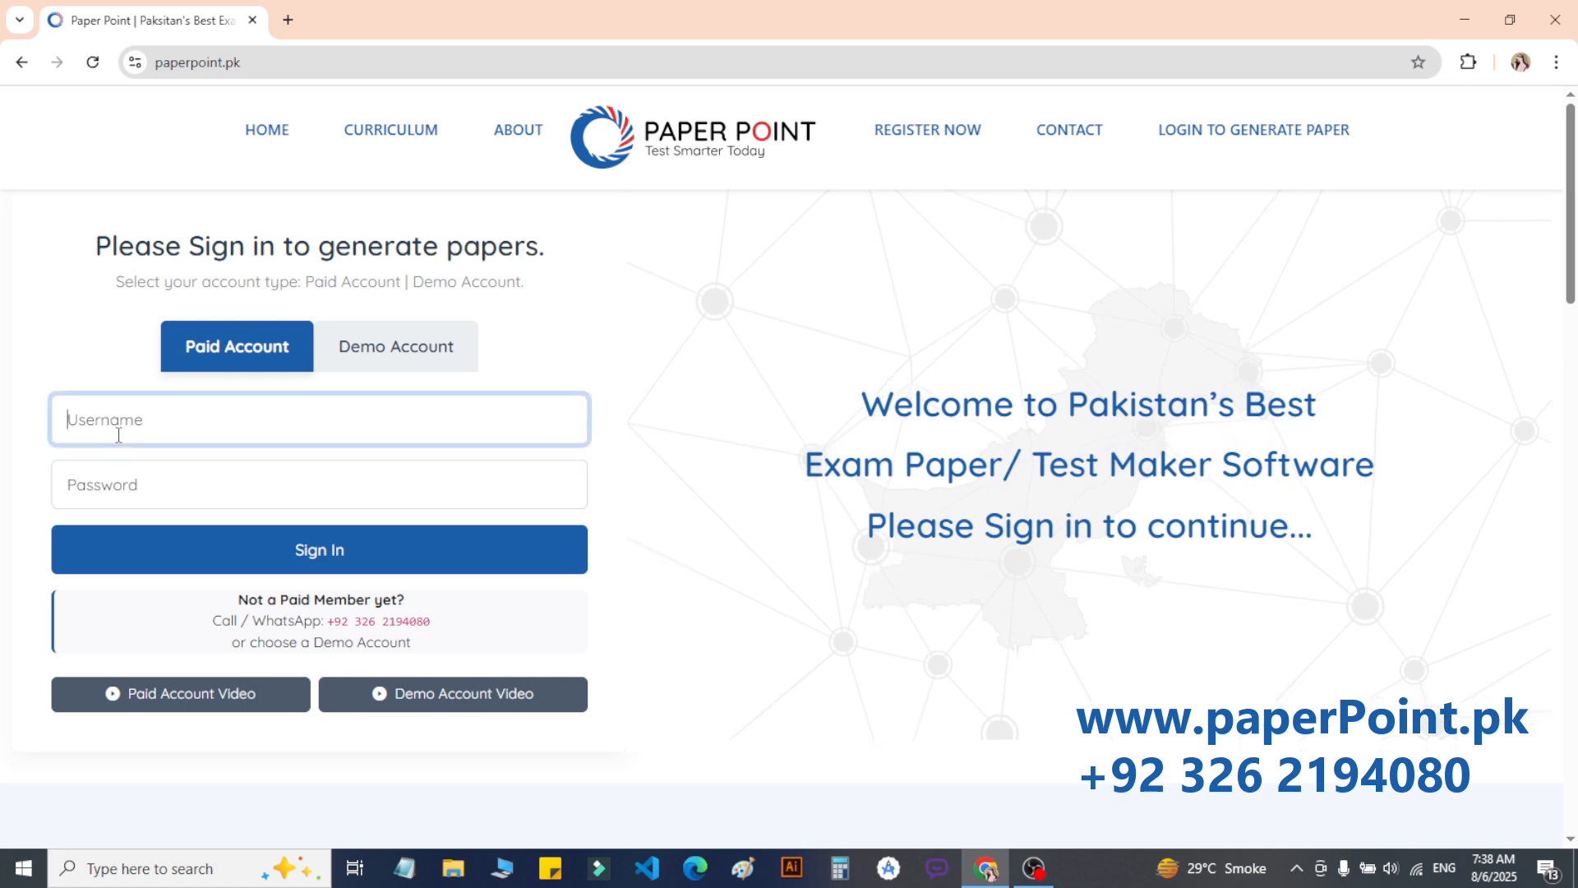
pyautogui.click(122, 475)
pyautogui.click(165, 427)
pyautogui.click(179, 489)
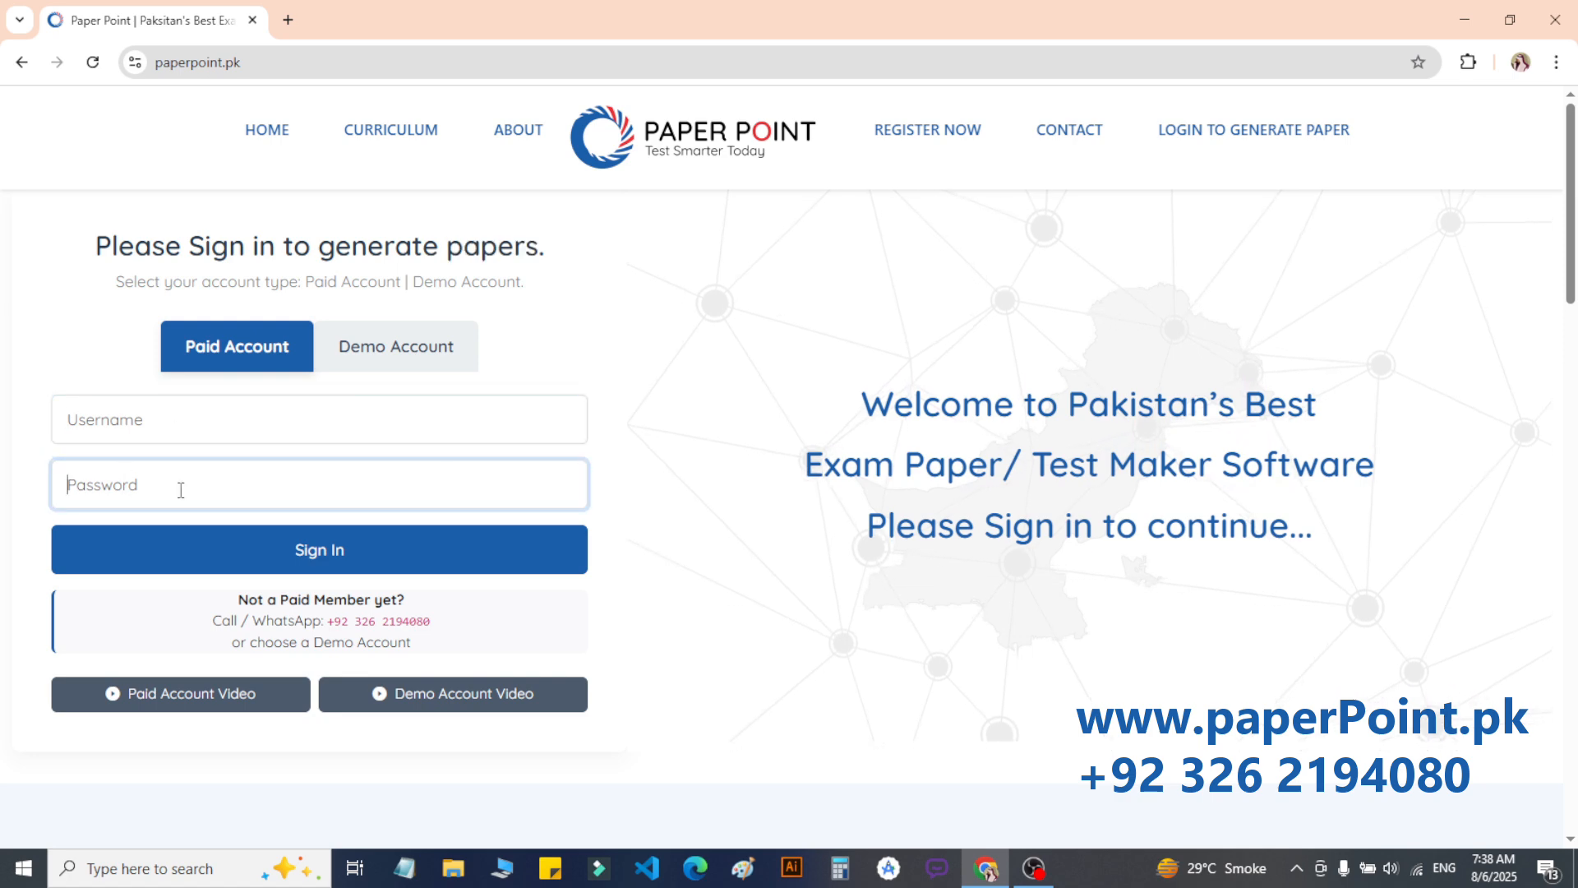
pyautogui.click(383, 370)
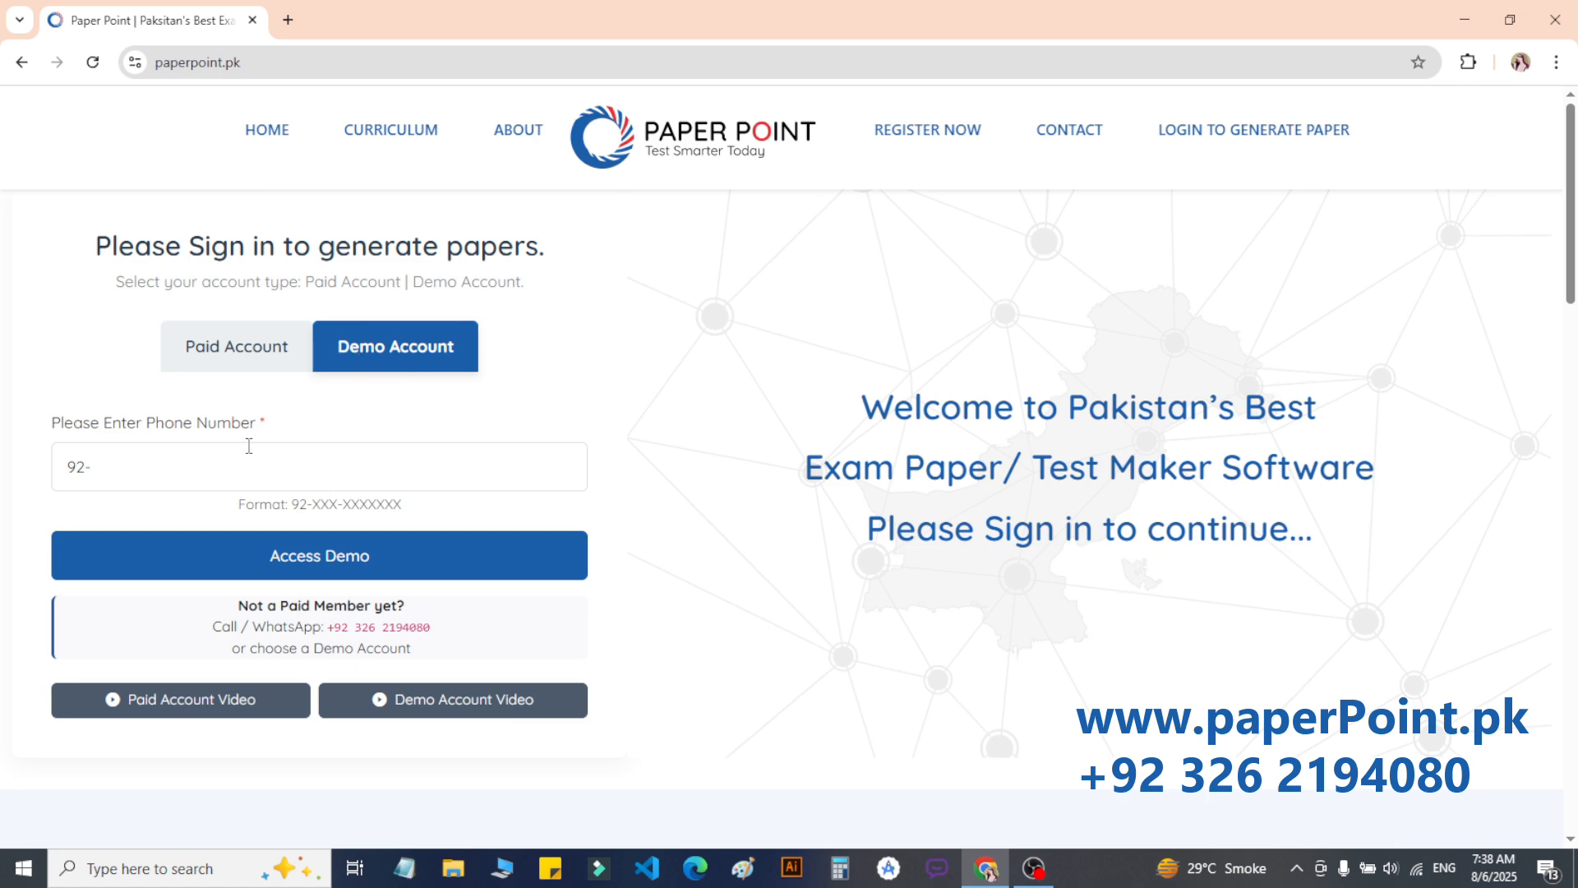
pyautogui.click(79, 485)
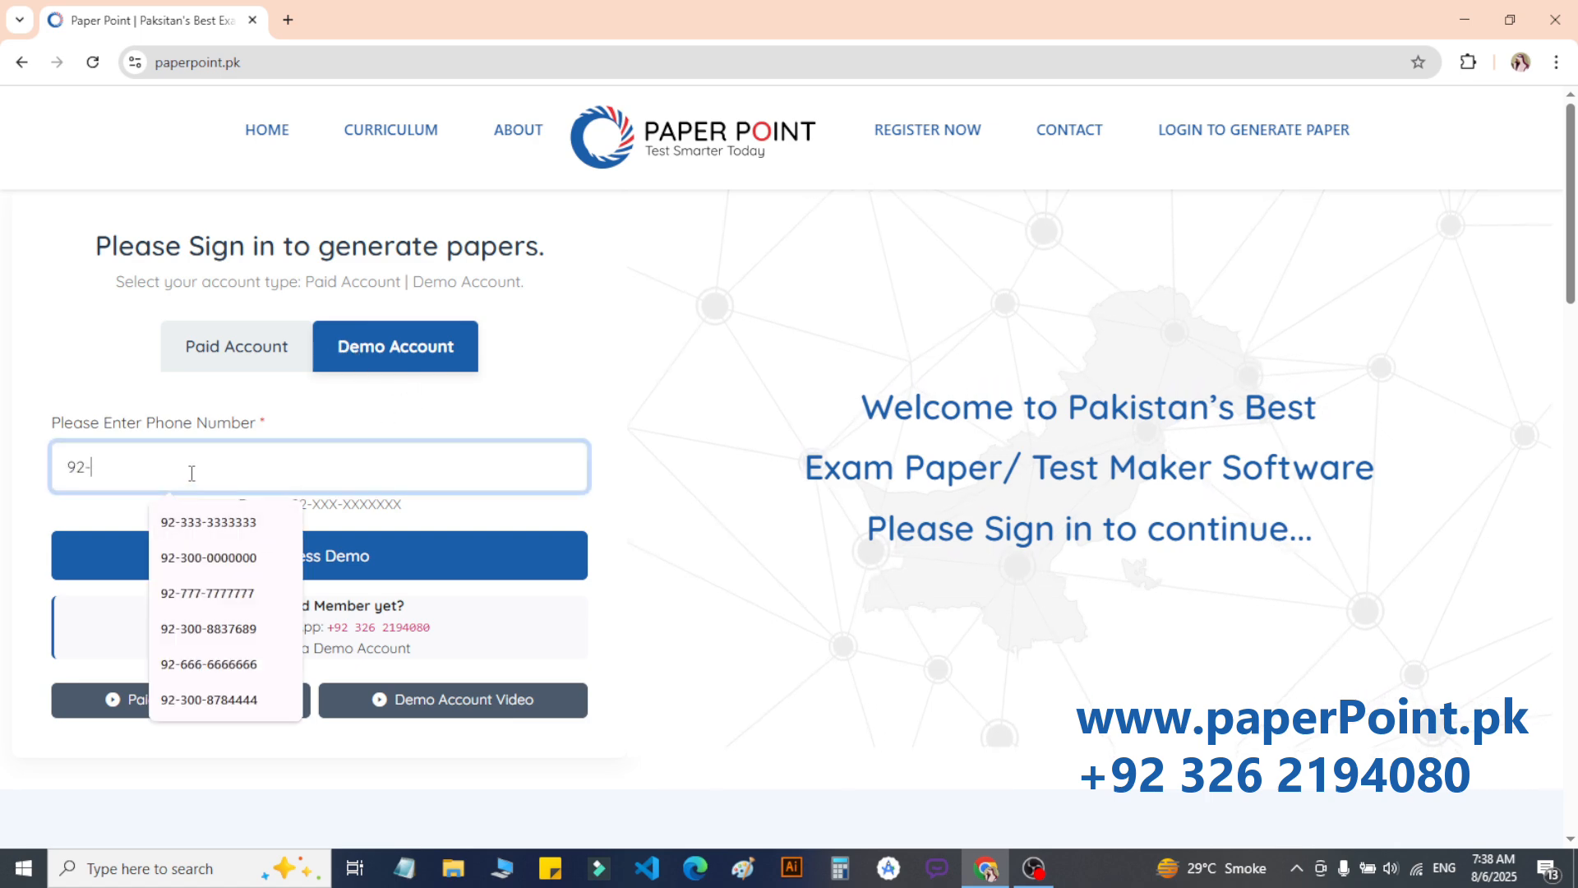
pyautogui.click(630, 460)
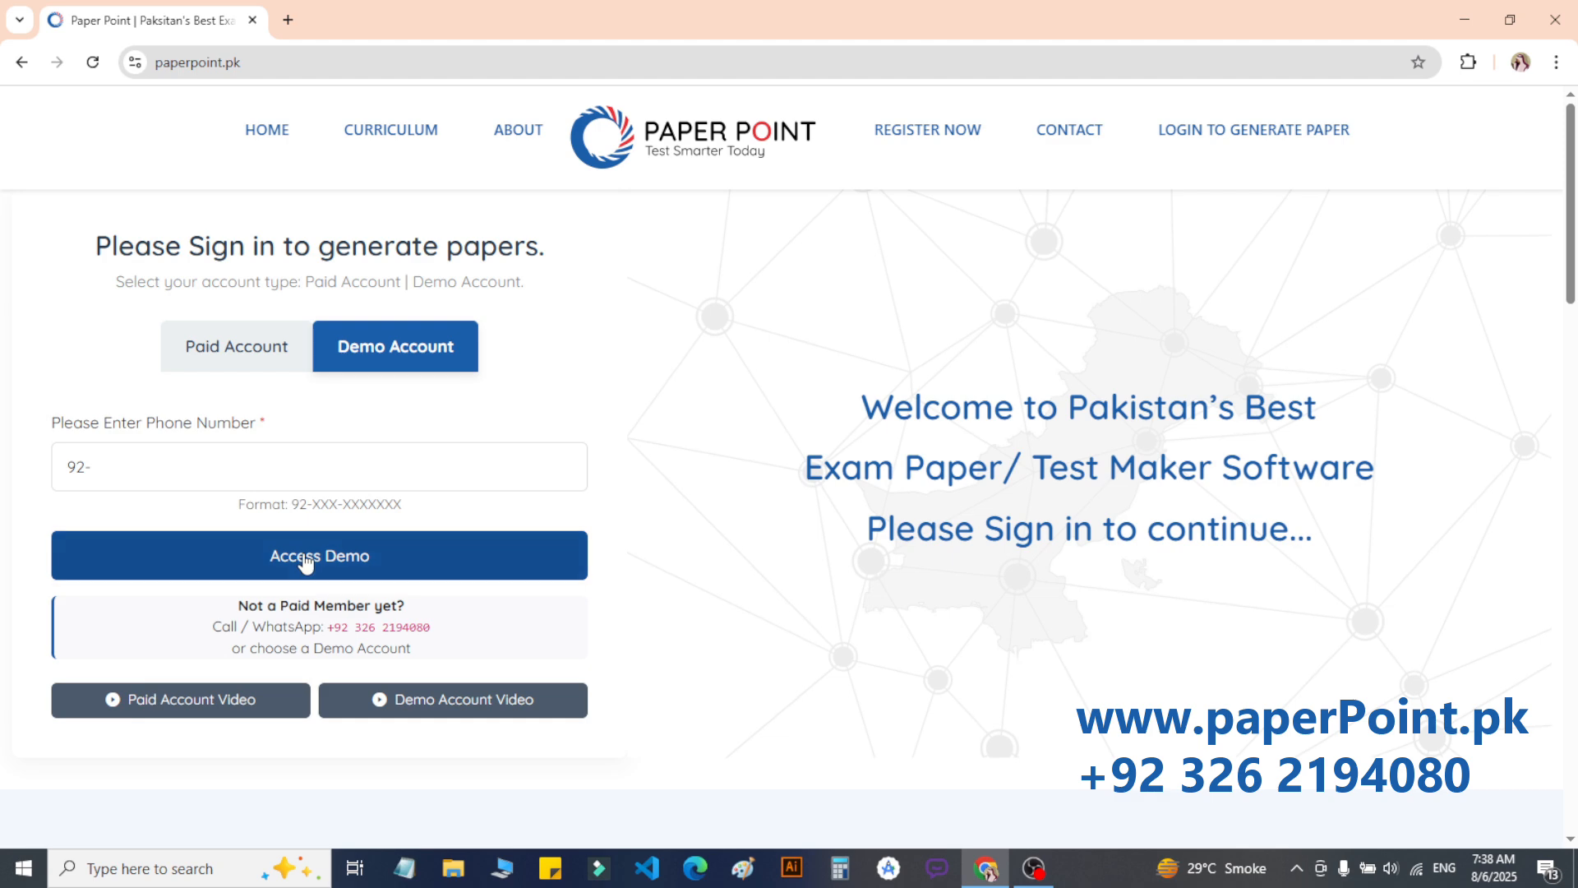
# Step: On the Demo Account tab, enter the phone number after the country code and access the demo
pyautogui.click(234, 348)
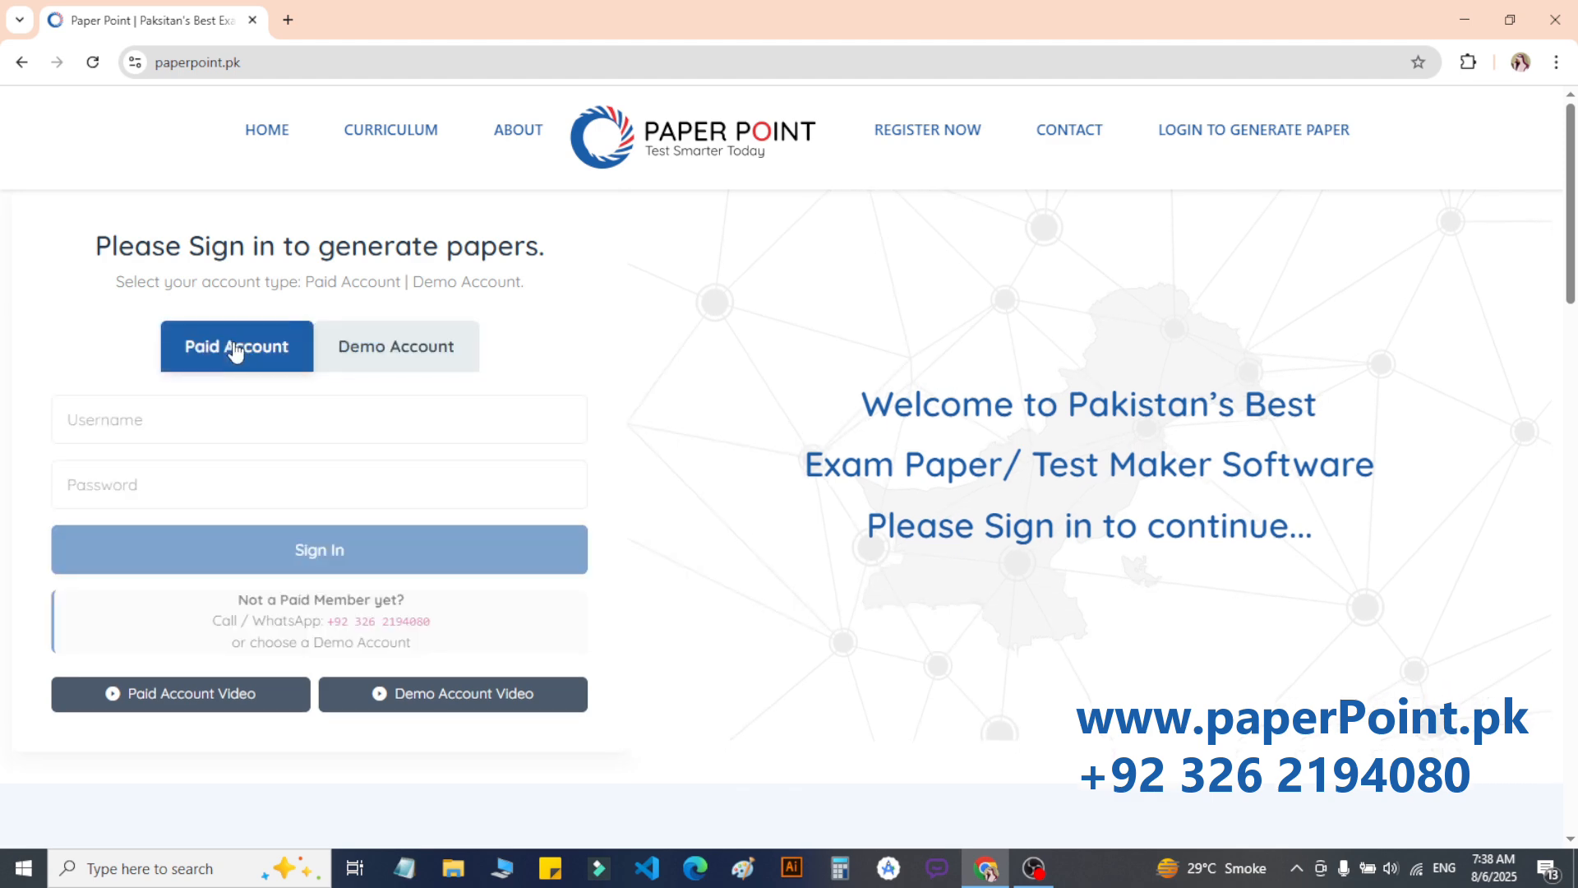
pyautogui.click(402, 355)
pyautogui.click(153, 451)
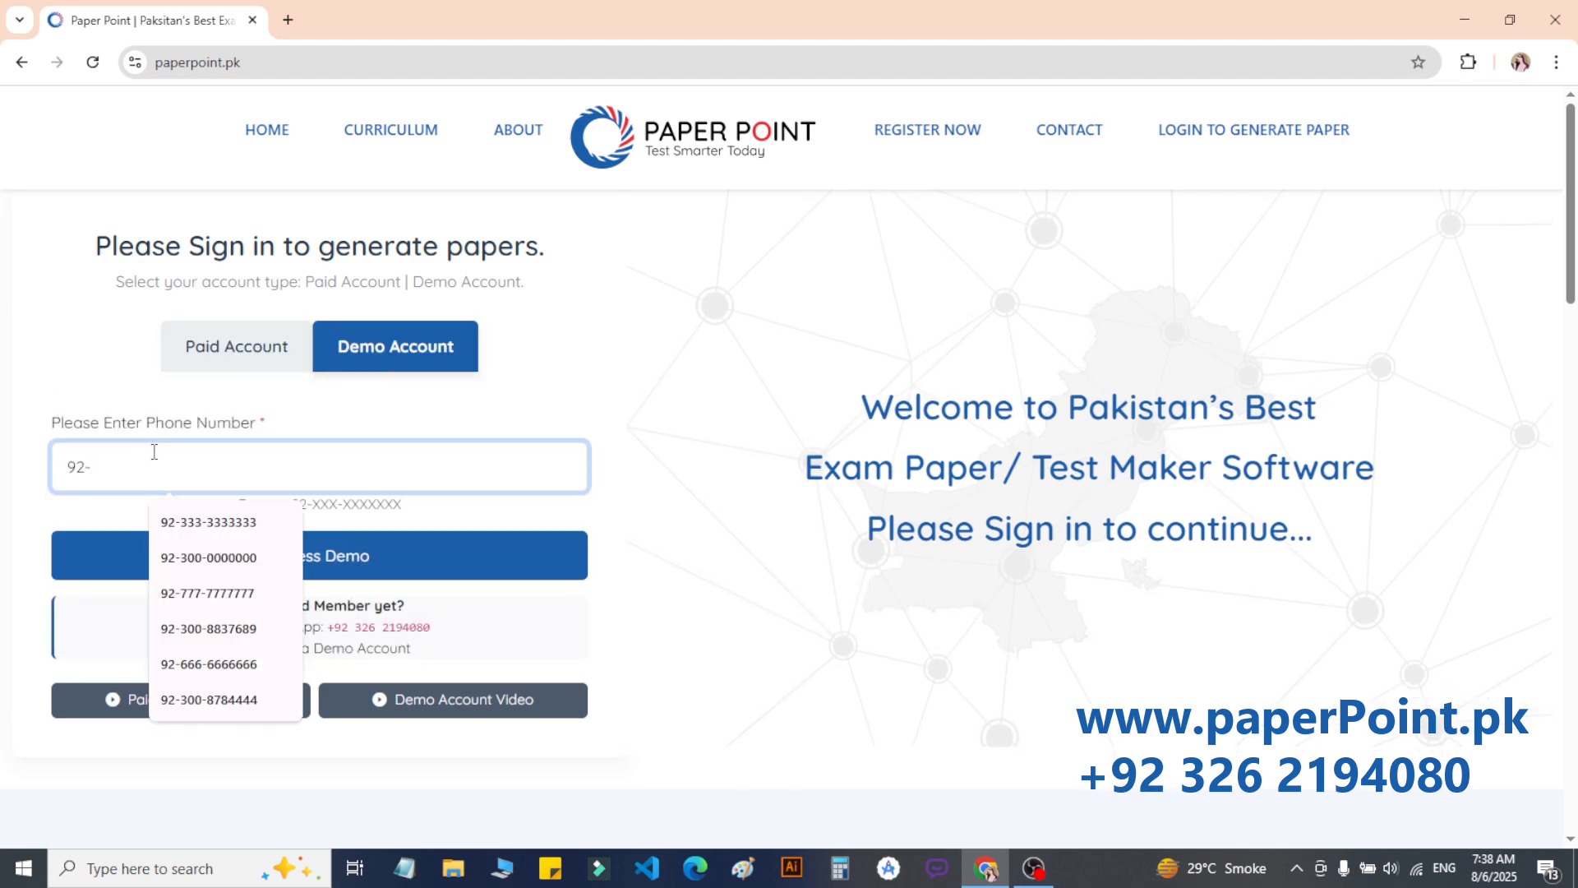
pyautogui.click(196, 559)
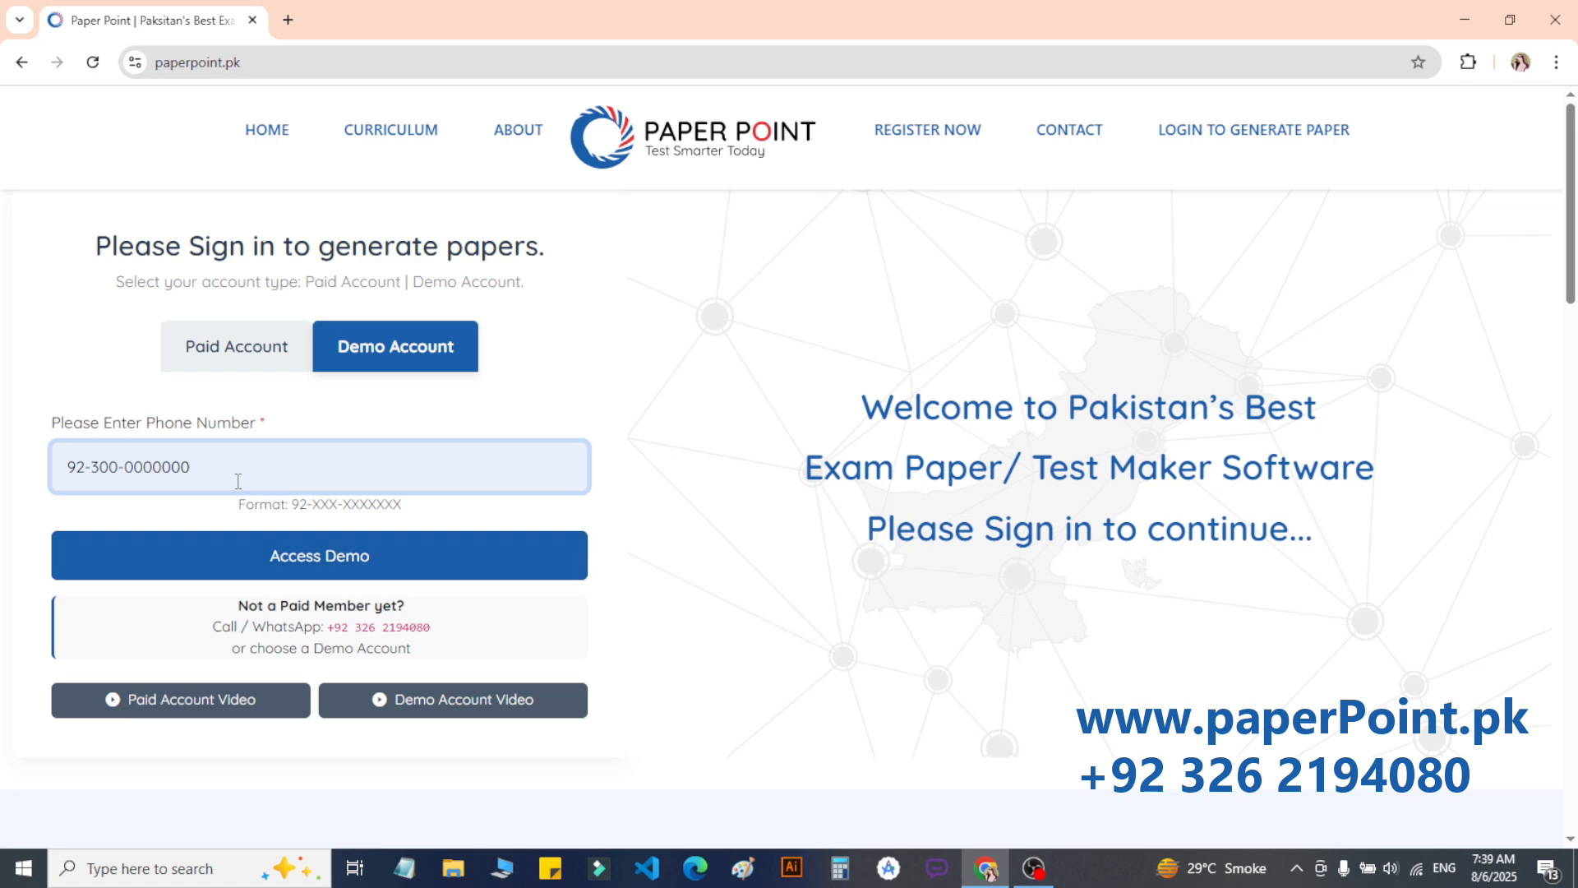
pyautogui.moveTo(190, 466); pyautogui.dragTo(91, 467)
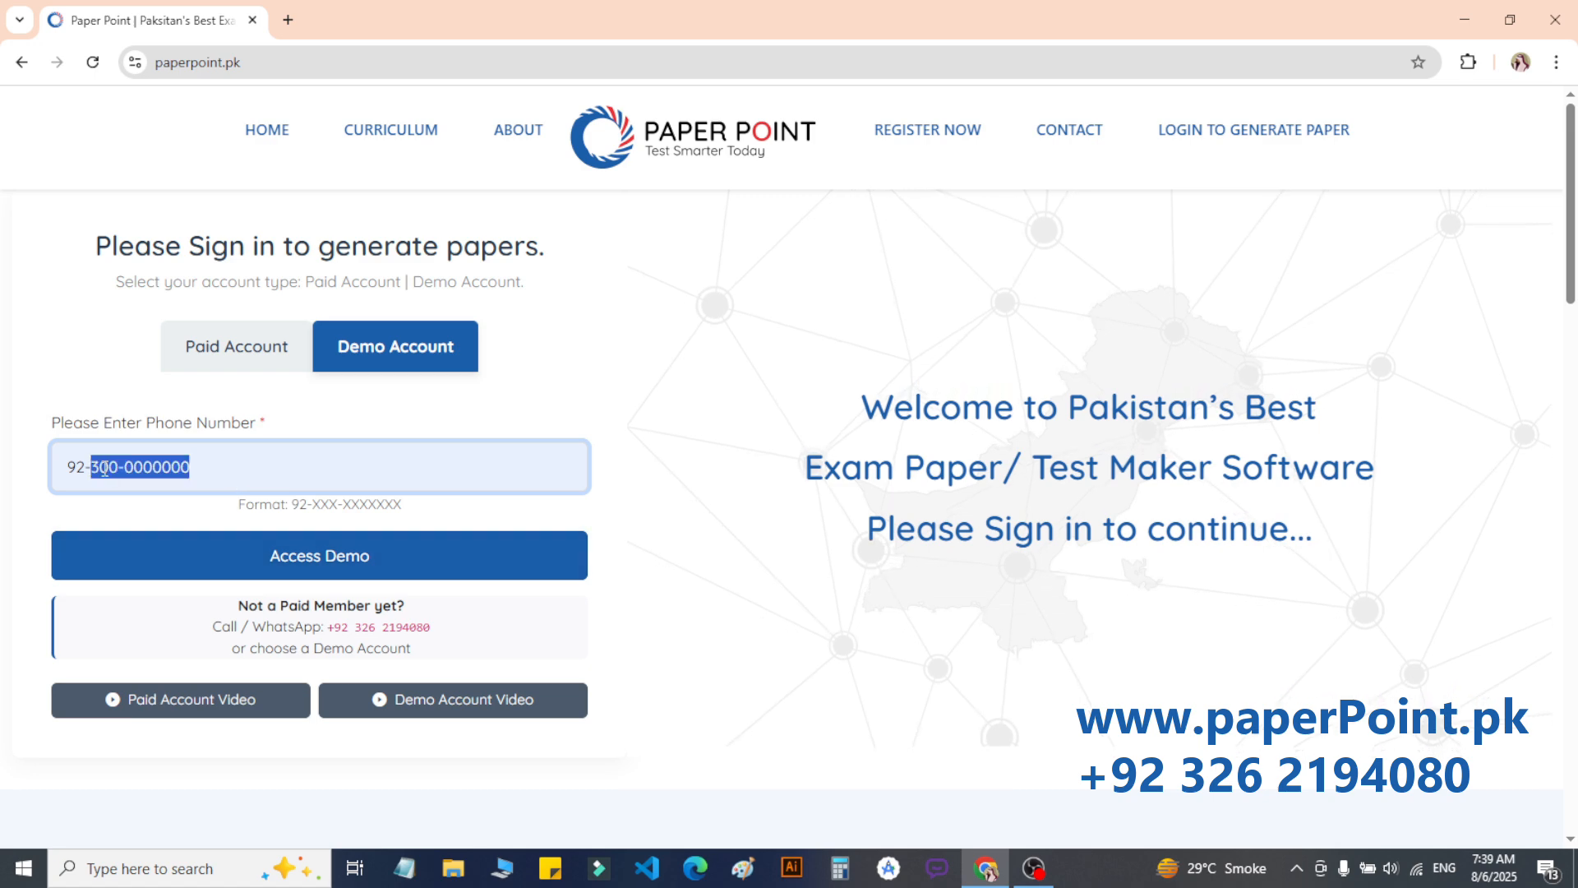
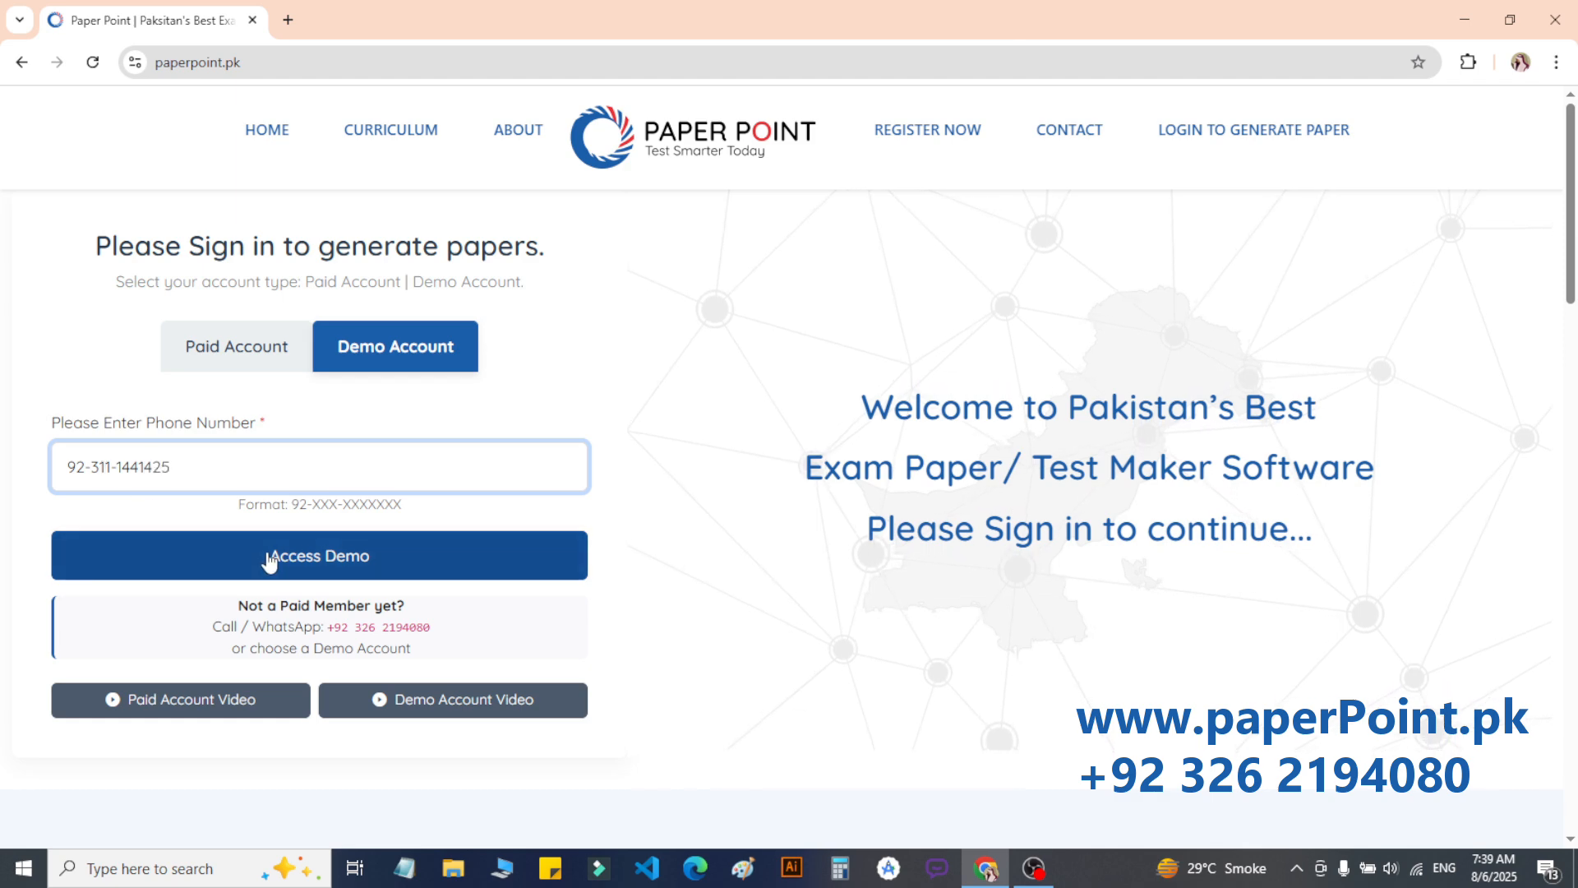
pyautogui.click(268, 561)
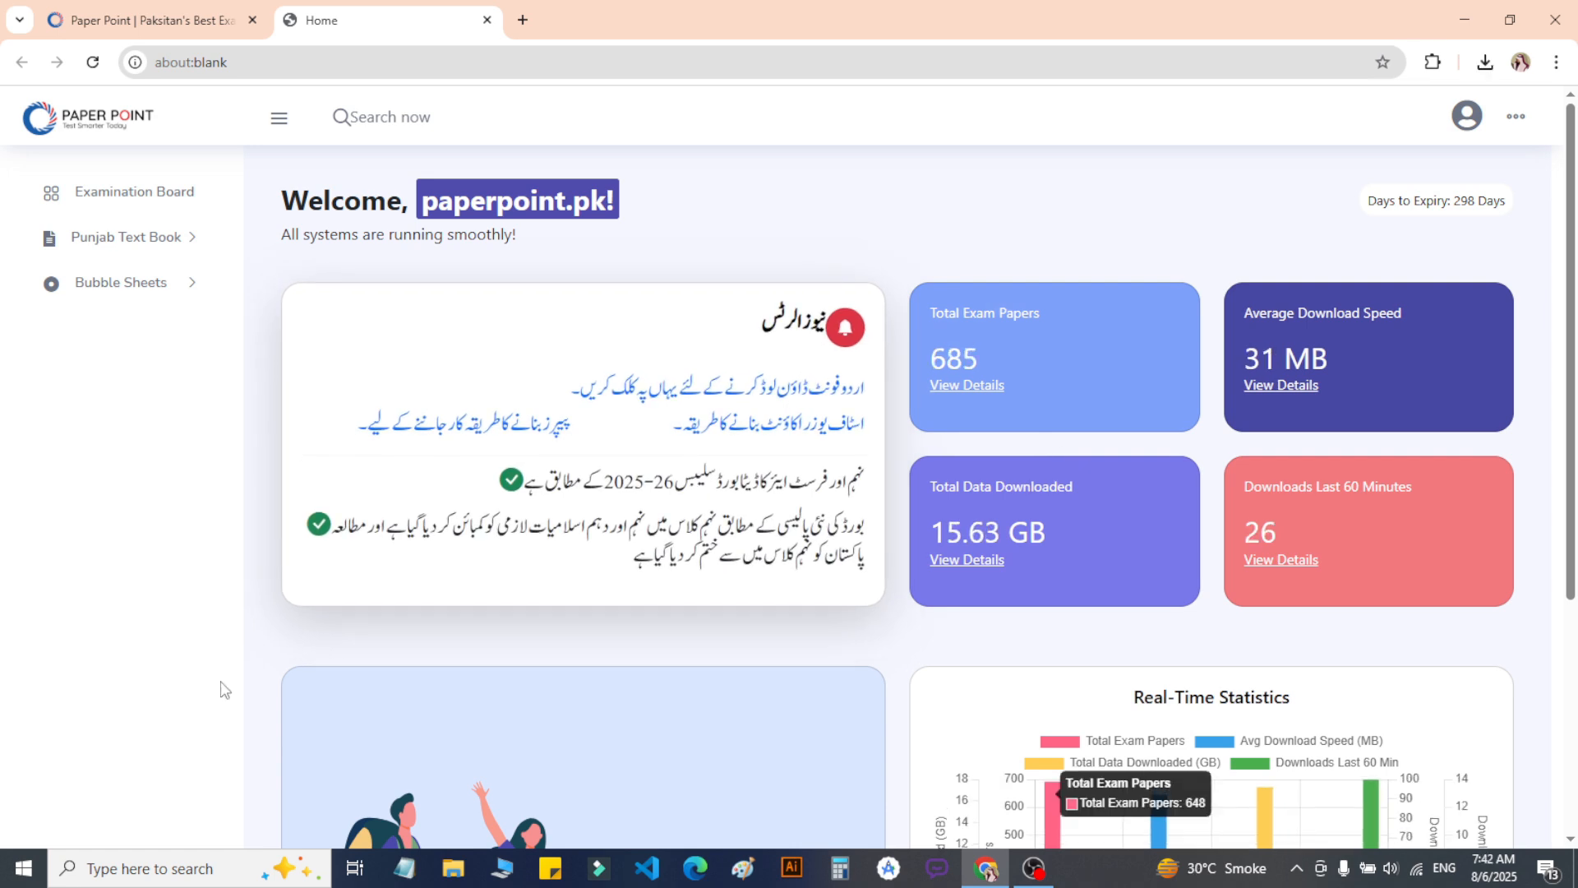
pyautogui.hotkey('ctrl', '+')
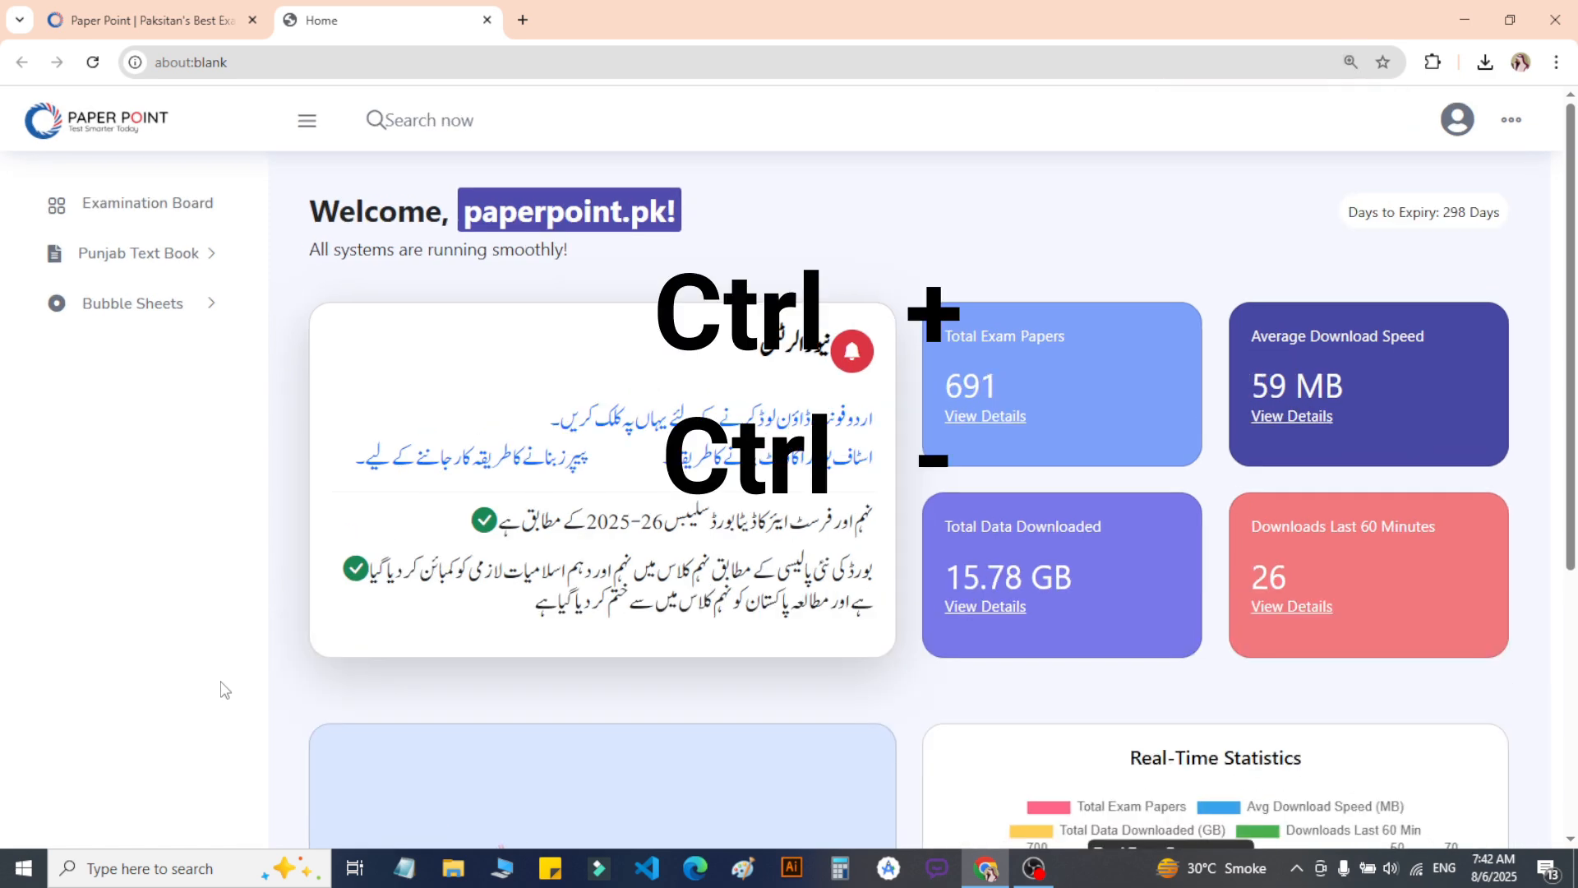
pyautogui.hotkey('ctrl', '-')
pyautogui.hotkey('ctrl', '-')
pyautogui.hotkey('ctrl', '-')
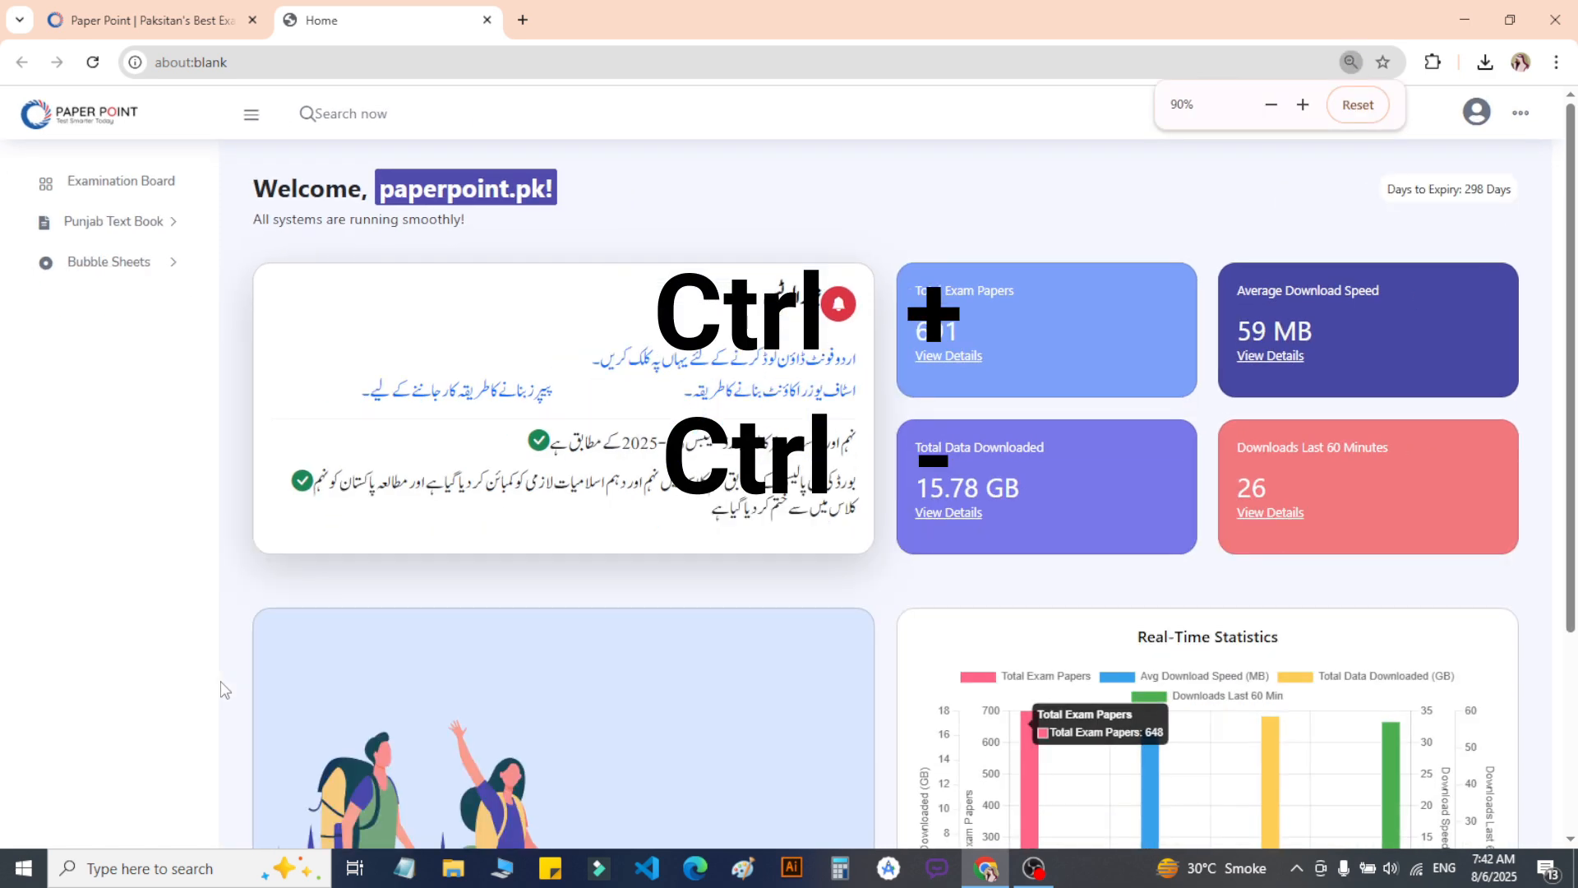
pyautogui.hotkey('ctrl', '+')
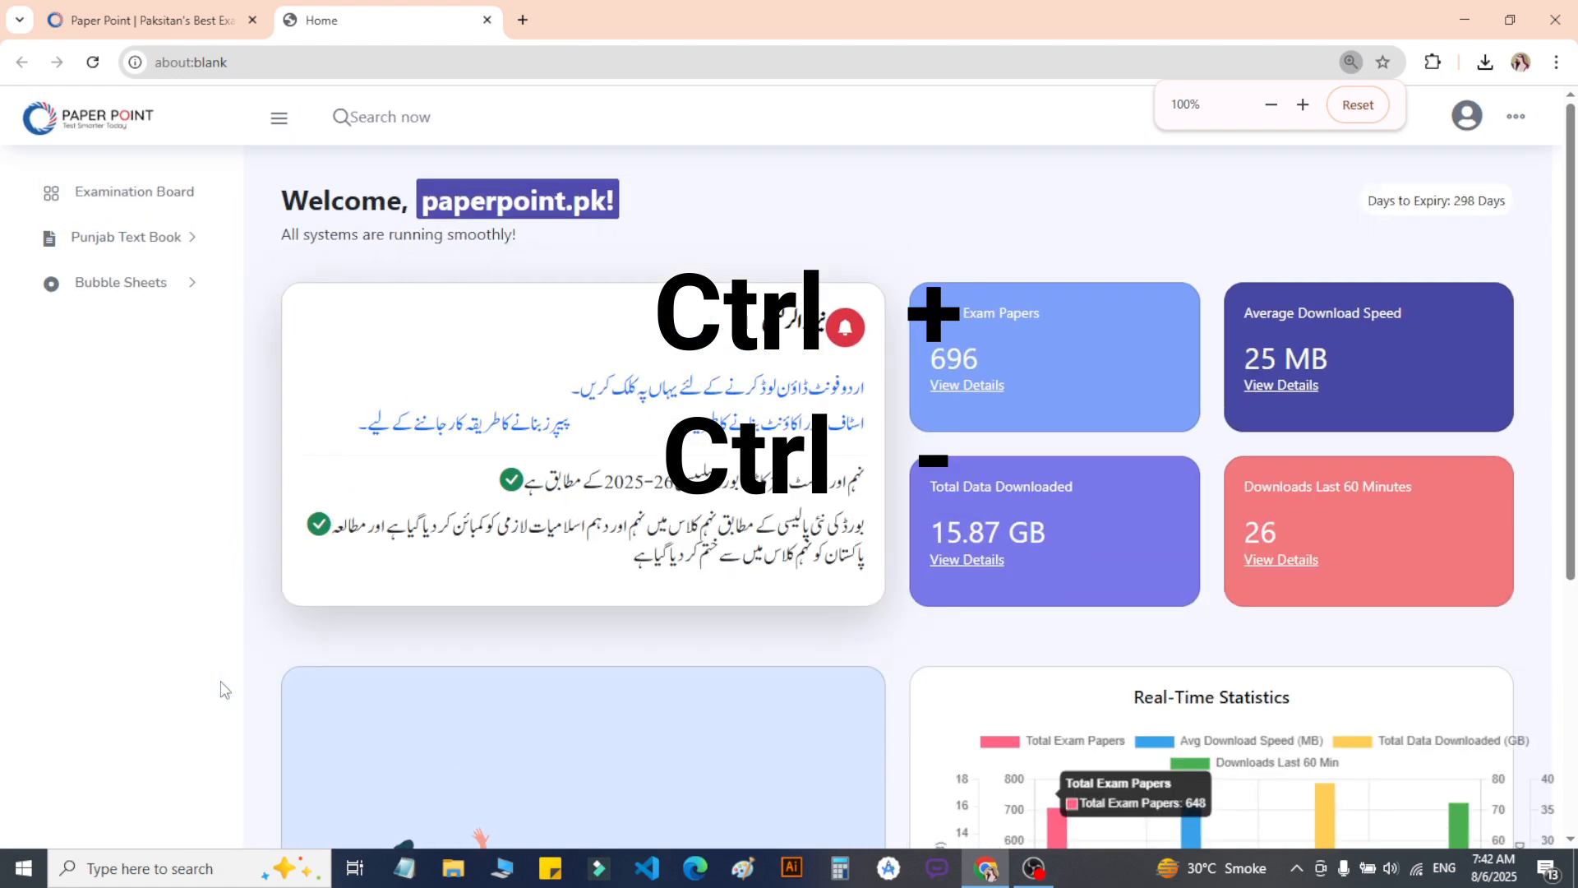
pyautogui.hotkey('ctrl', '+')
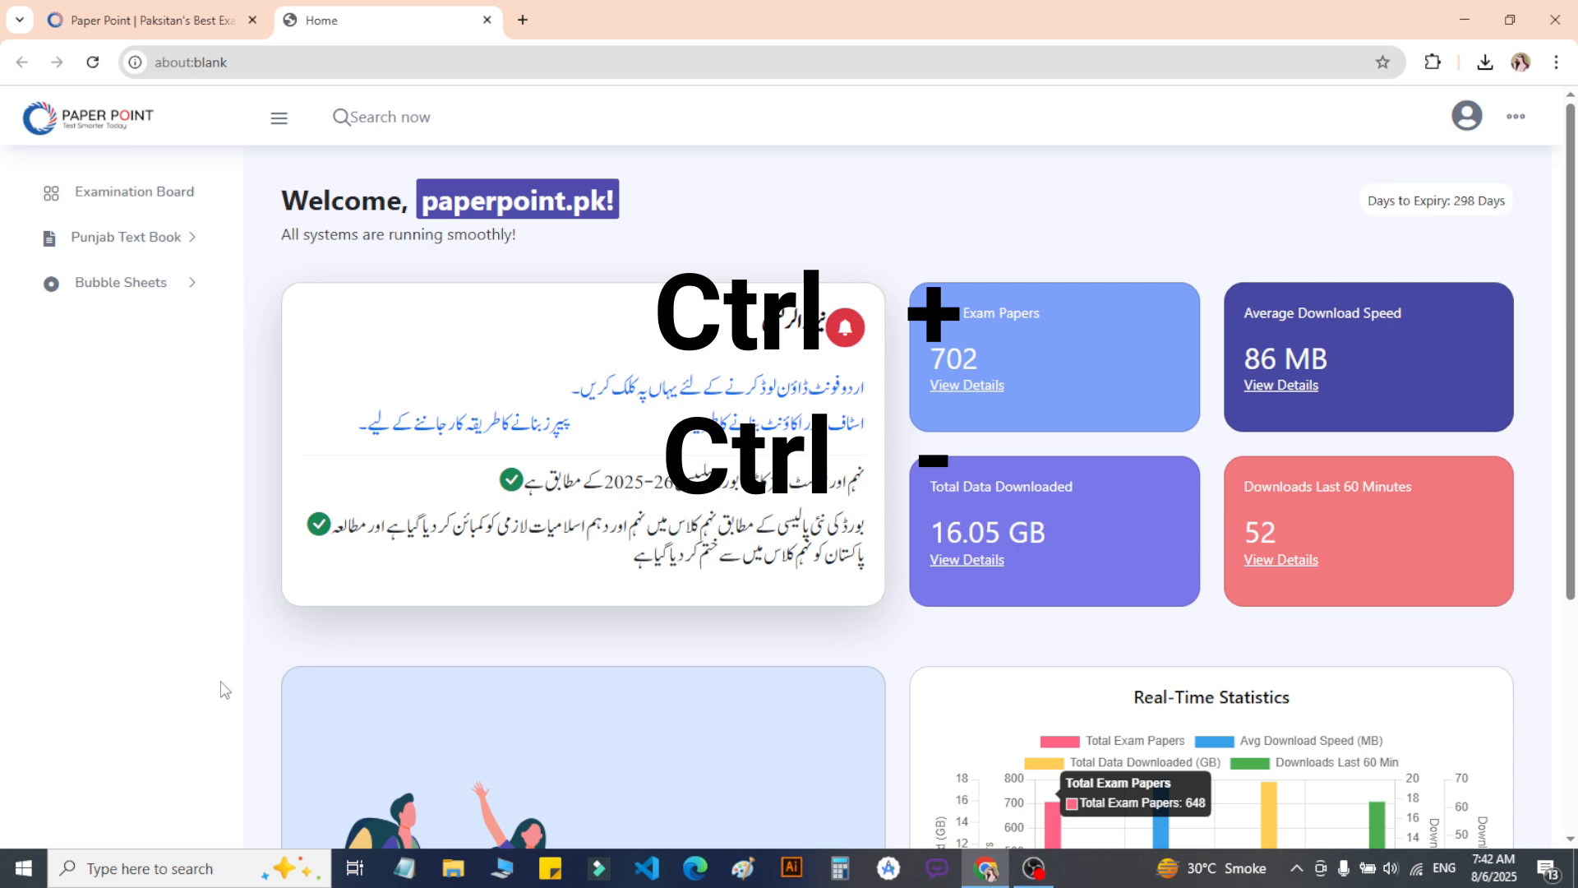
pyautogui.hotkey('ctrl', '+')
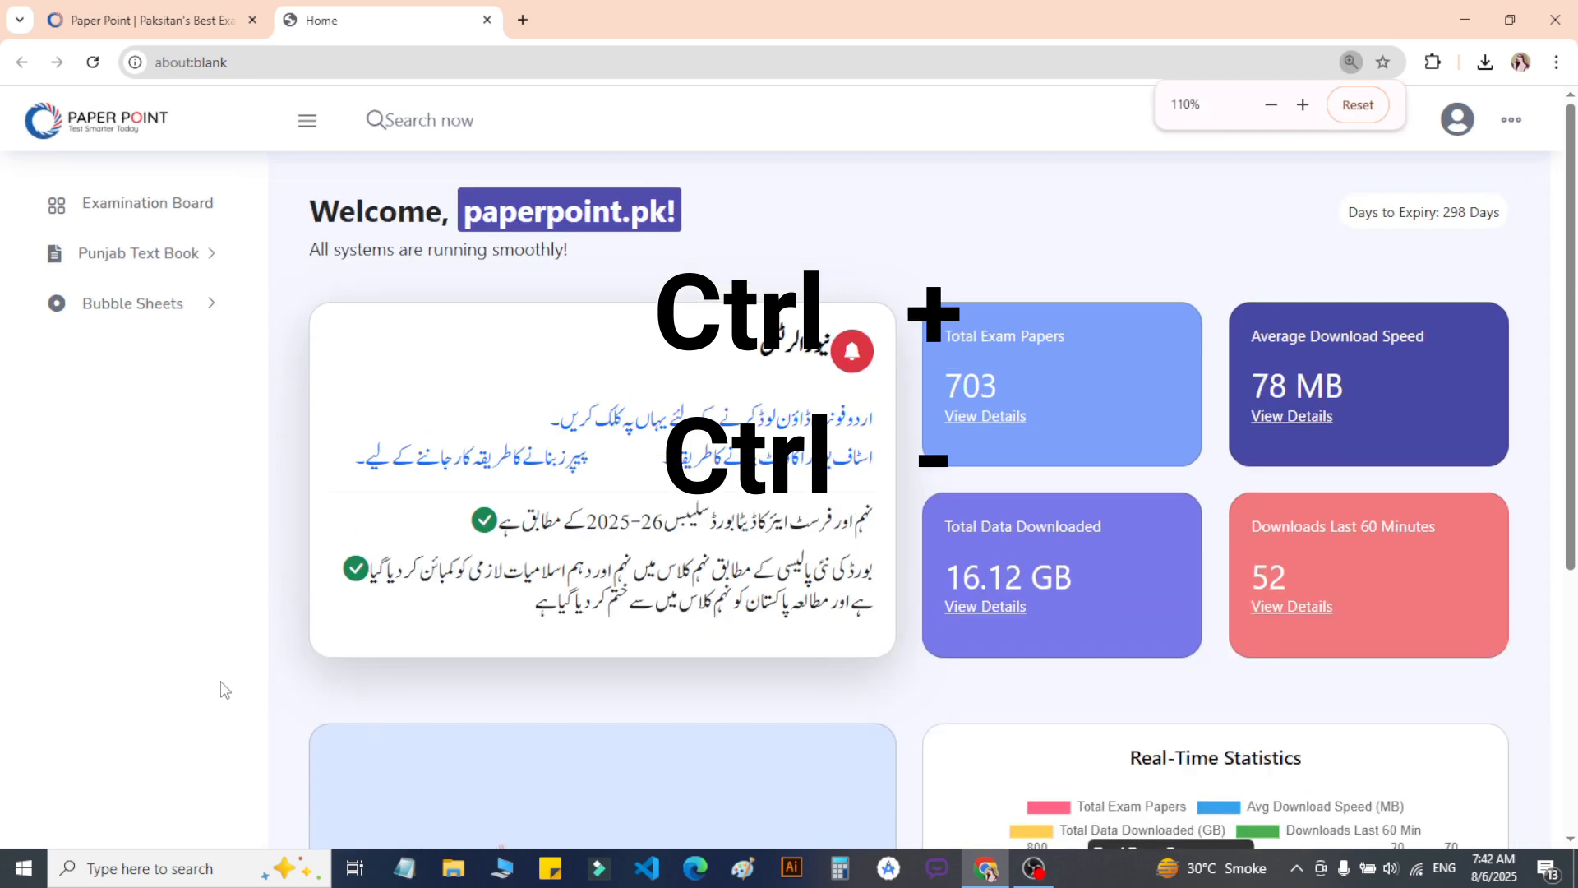
pyautogui.hotkey('ctrl', '+')
pyautogui.hotkey('ctrl', '+')
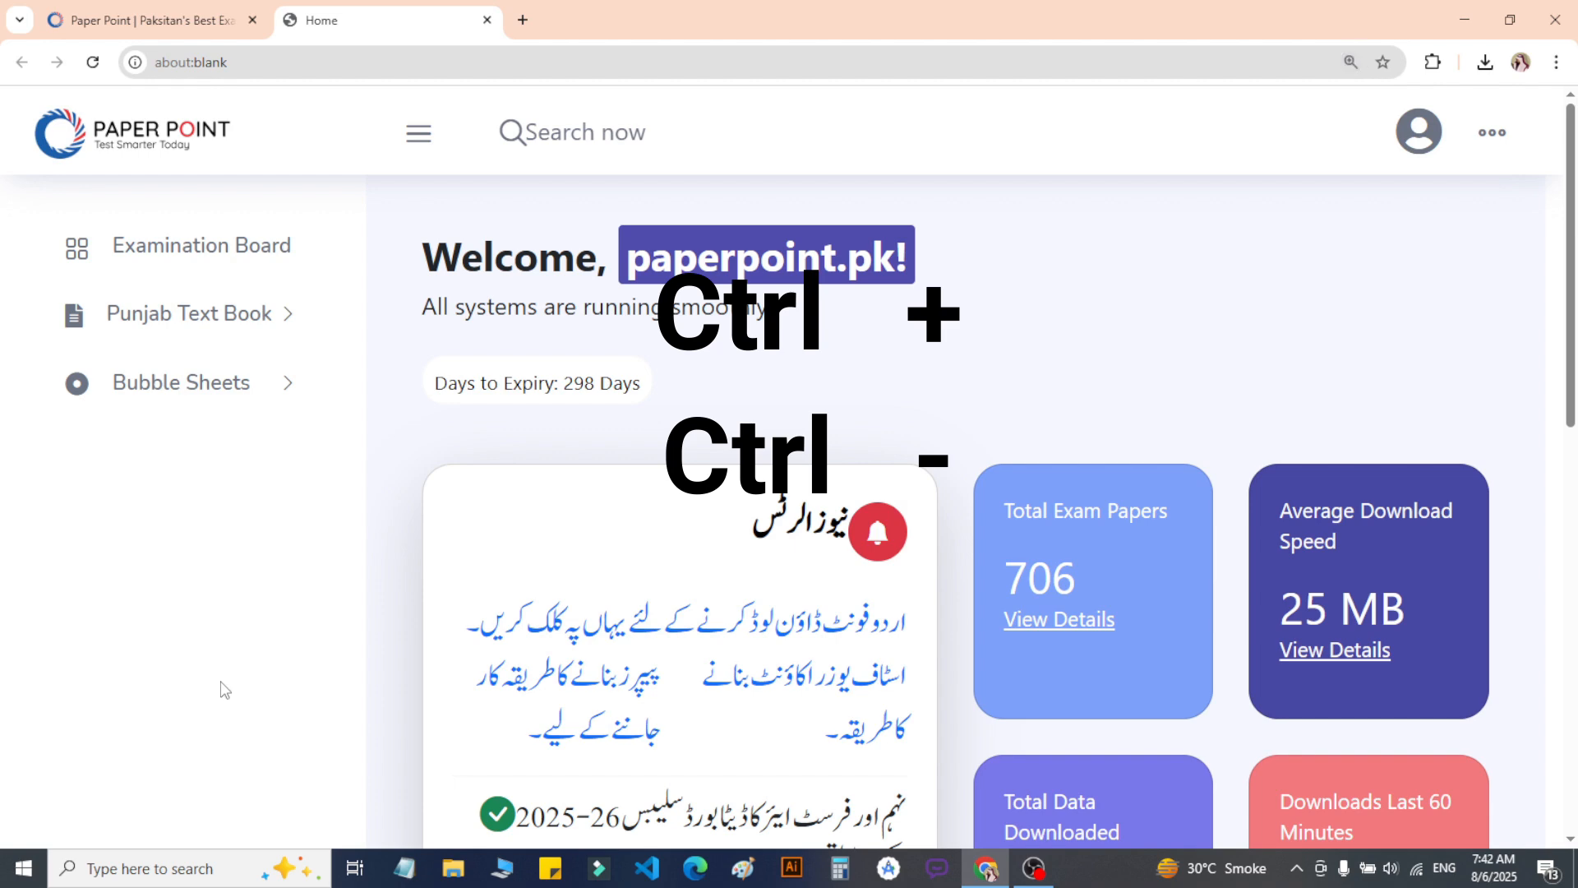
pyautogui.hotkey('ctrl', '+')
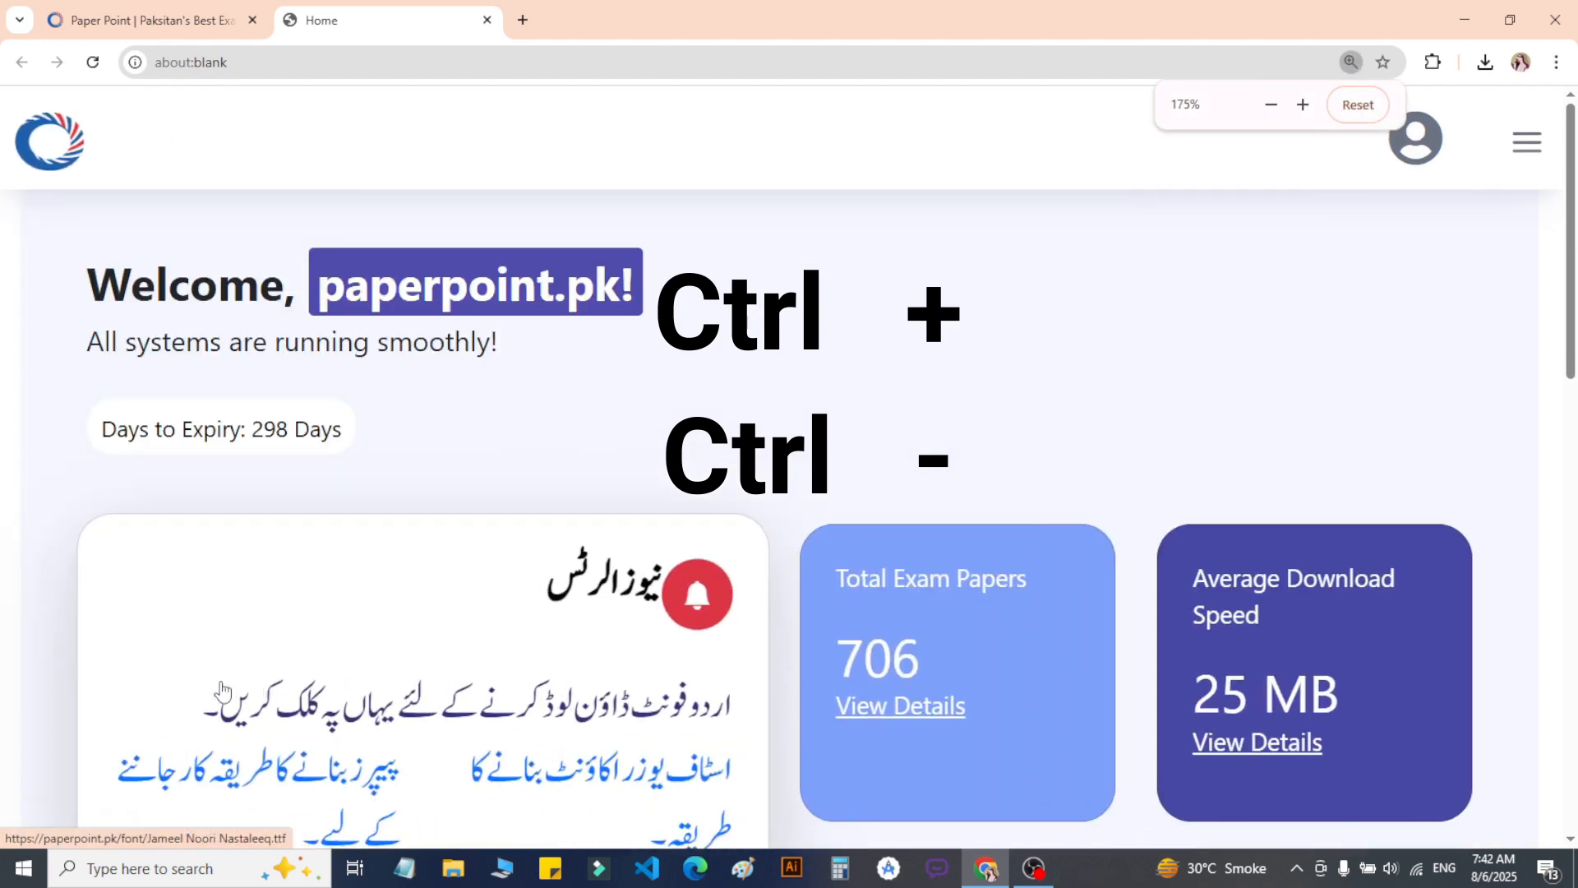
pyautogui.hotkey('ctrl', '-')
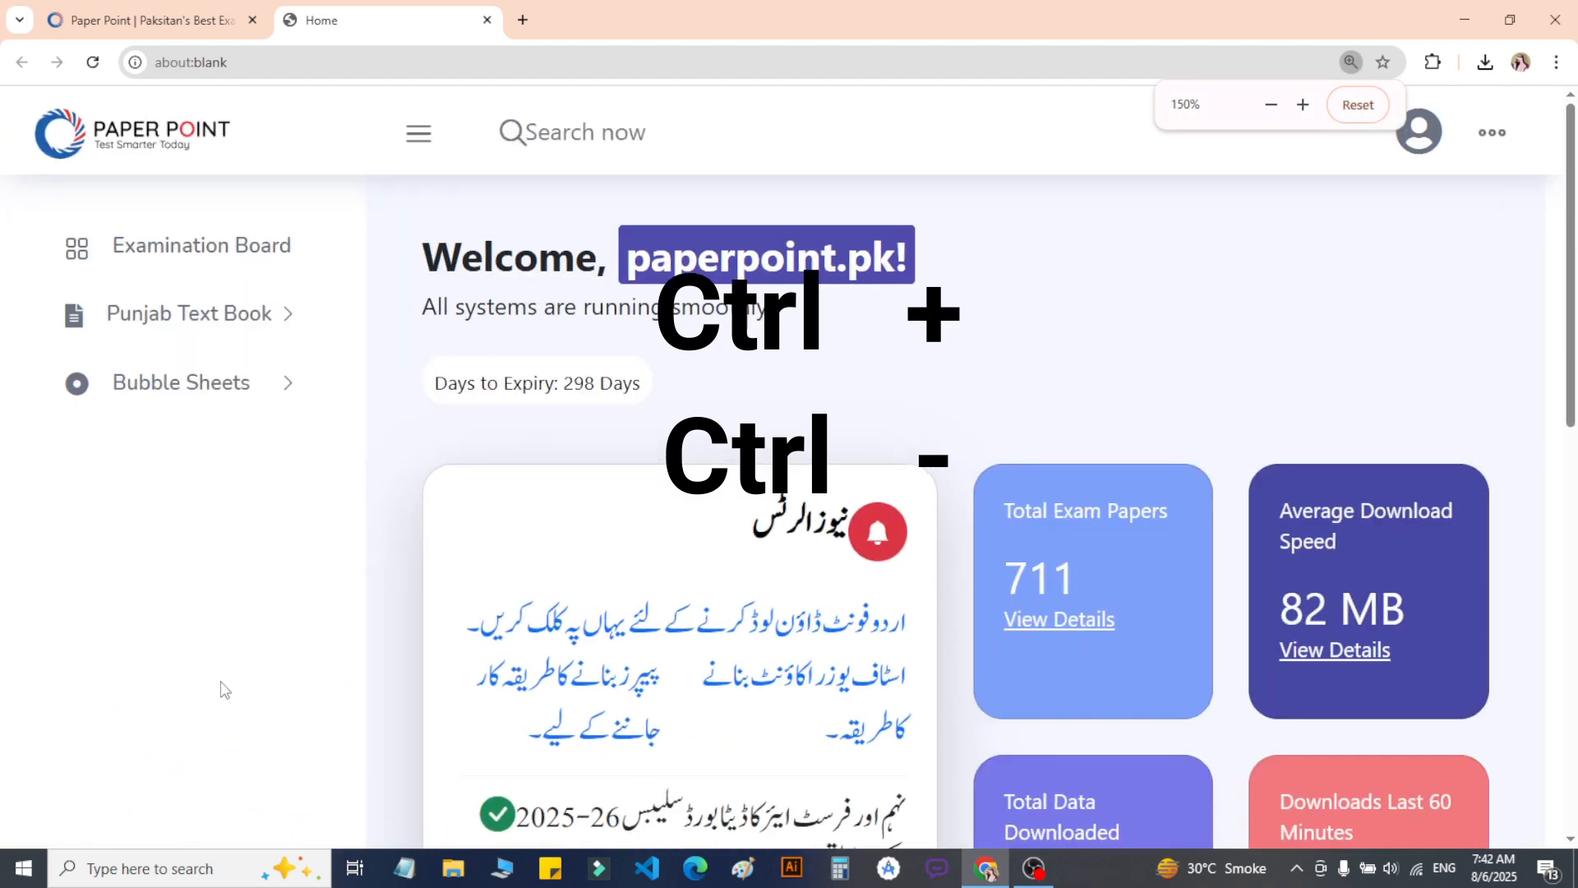
pyautogui.hotkey('ctrl', '-')
pyautogui.hotkey('ctrl', '-')
pyautogui.hotkey('ctrl', '-')
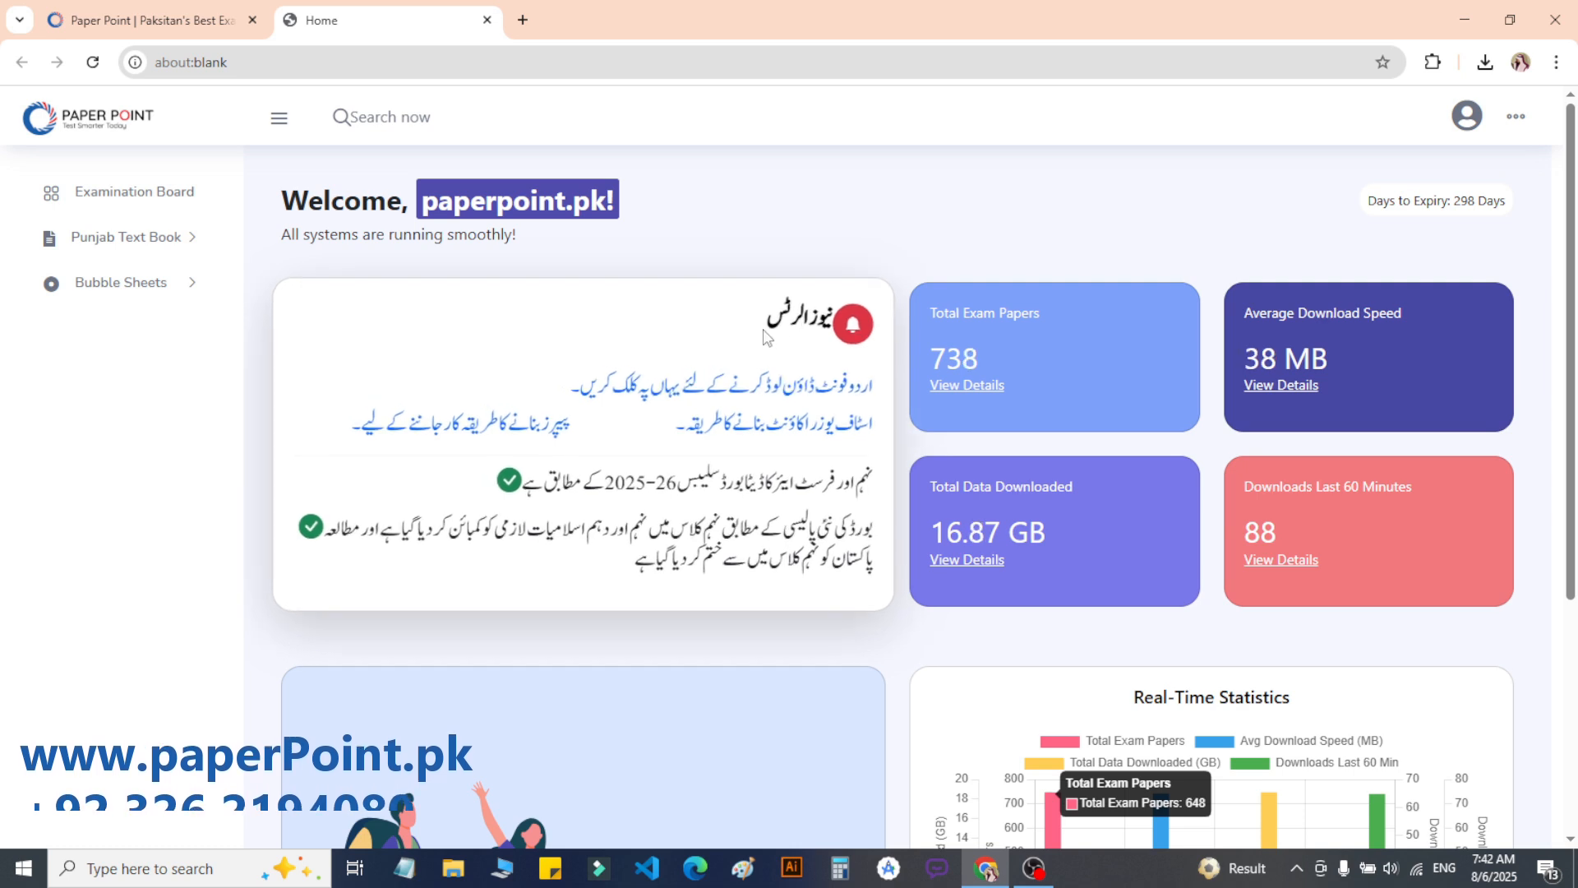
# Step: Download the Jameel Noori Nastaleeq font from the news card and show it in Downloads
pyautogui.moveTo(767, 333); pyautogui.dragTo(818, 324)
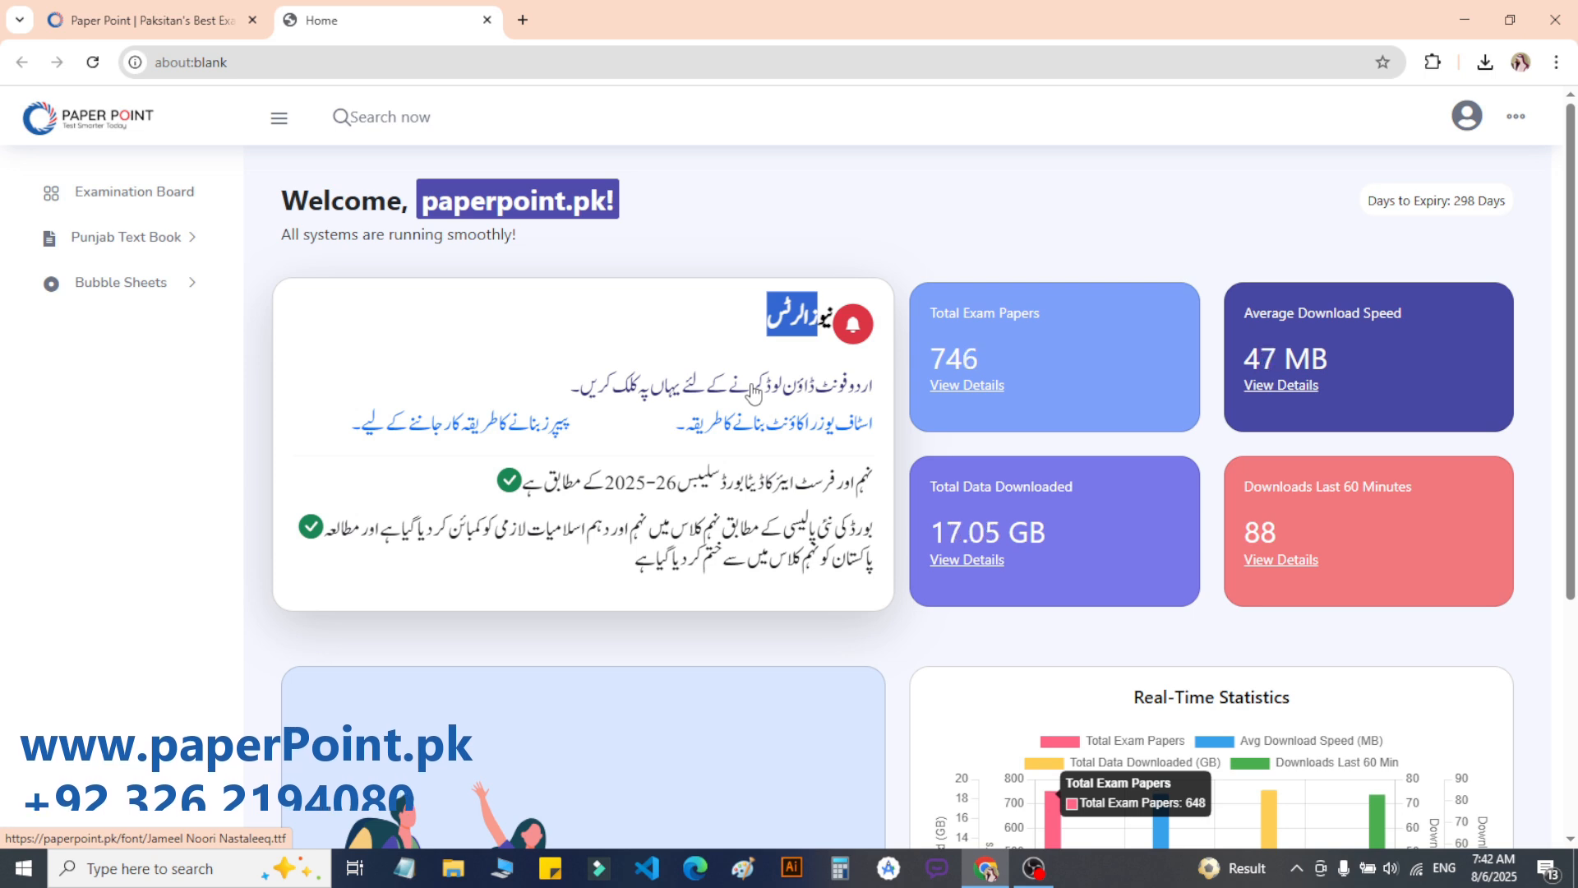
pyautogui.click(753, 392)
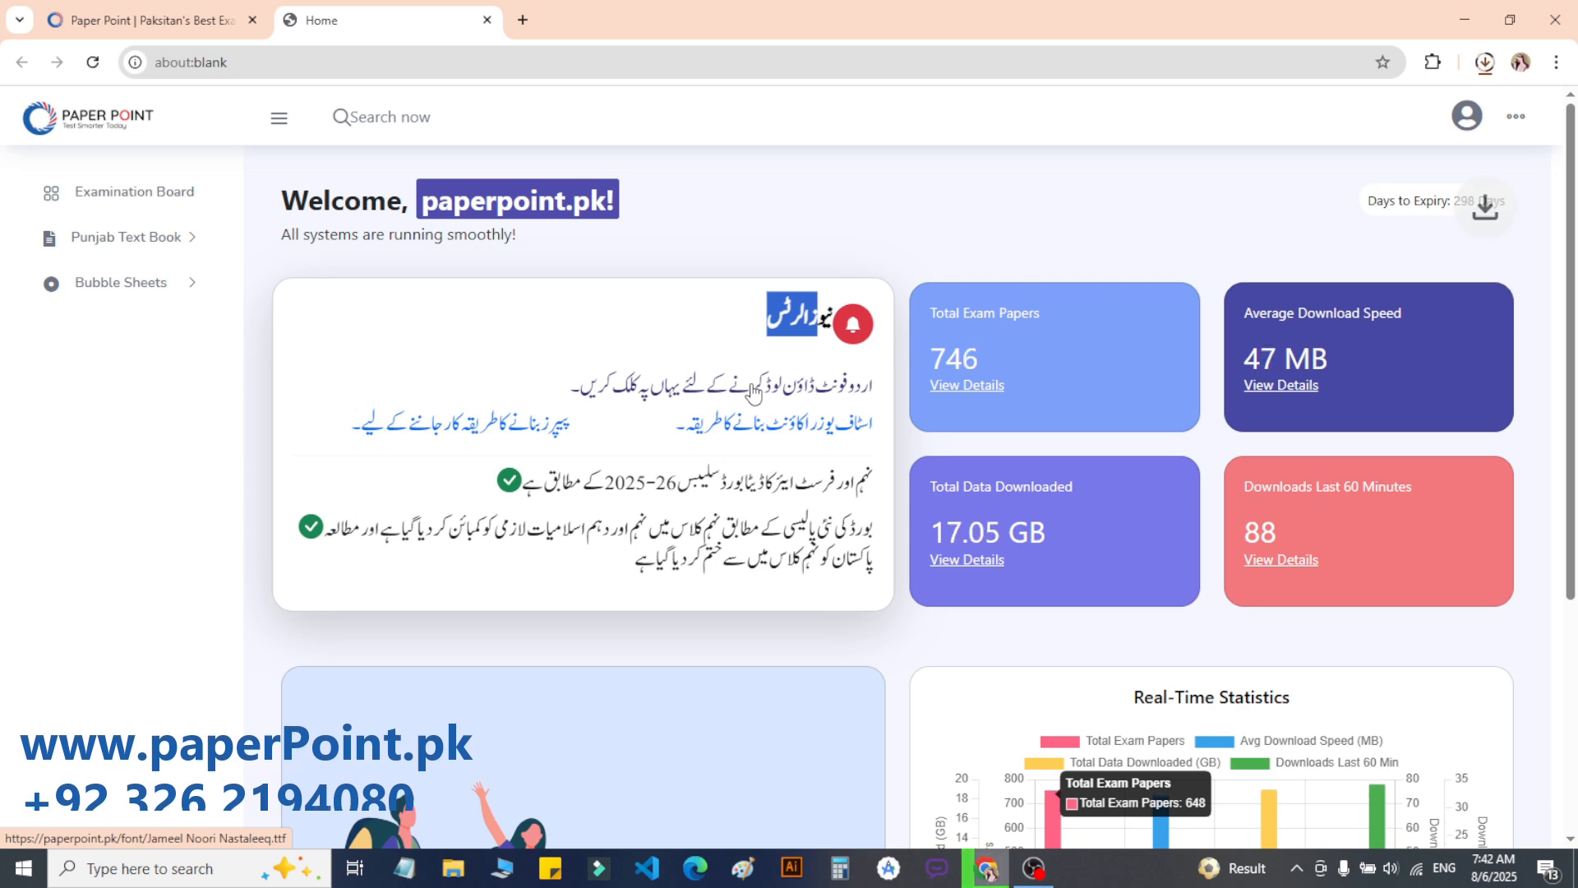
pyautogui.click(1483, 64)
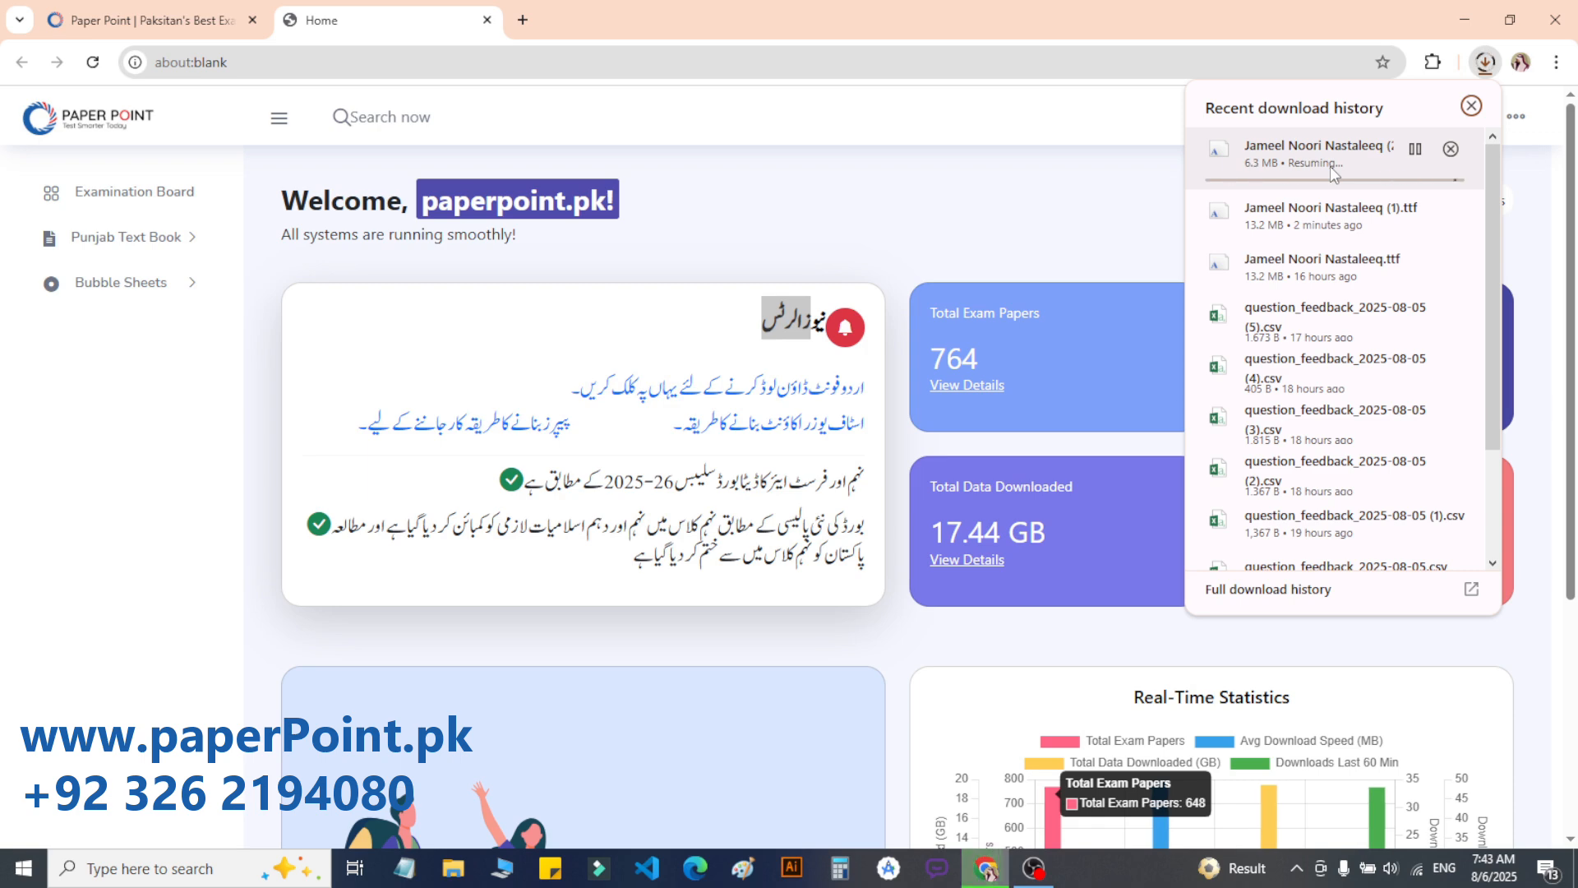
pyautogui.click(1416, 211)
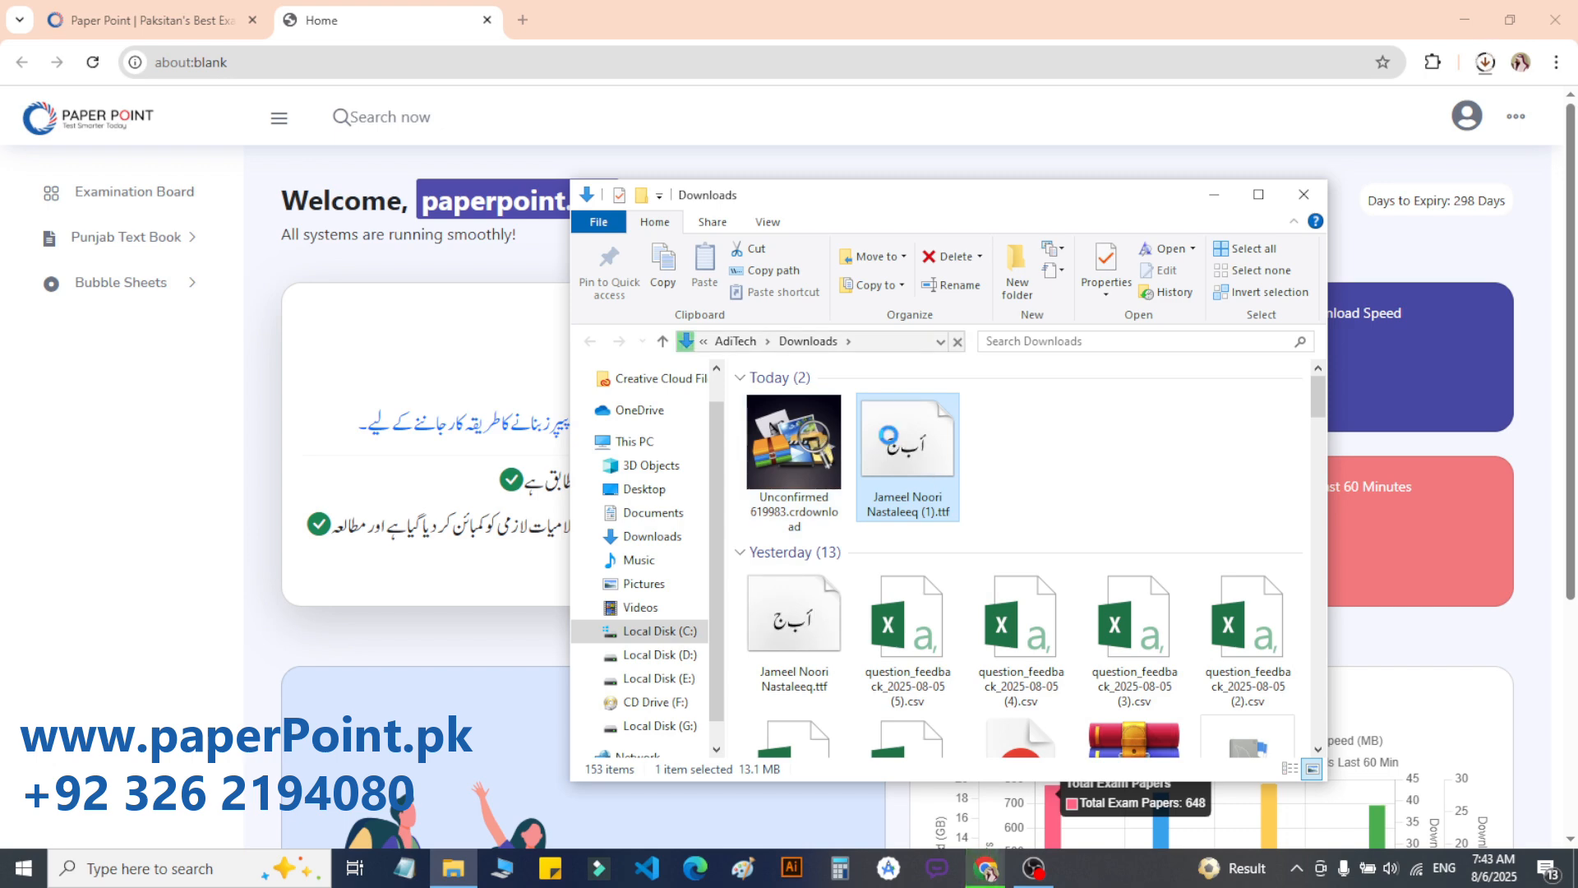
# Step: Install the Jameel Noori Nastaleeq font, replacing the existing copy, then close Font Viewer and Downloads
pyautogui.rightClick(881, 431)
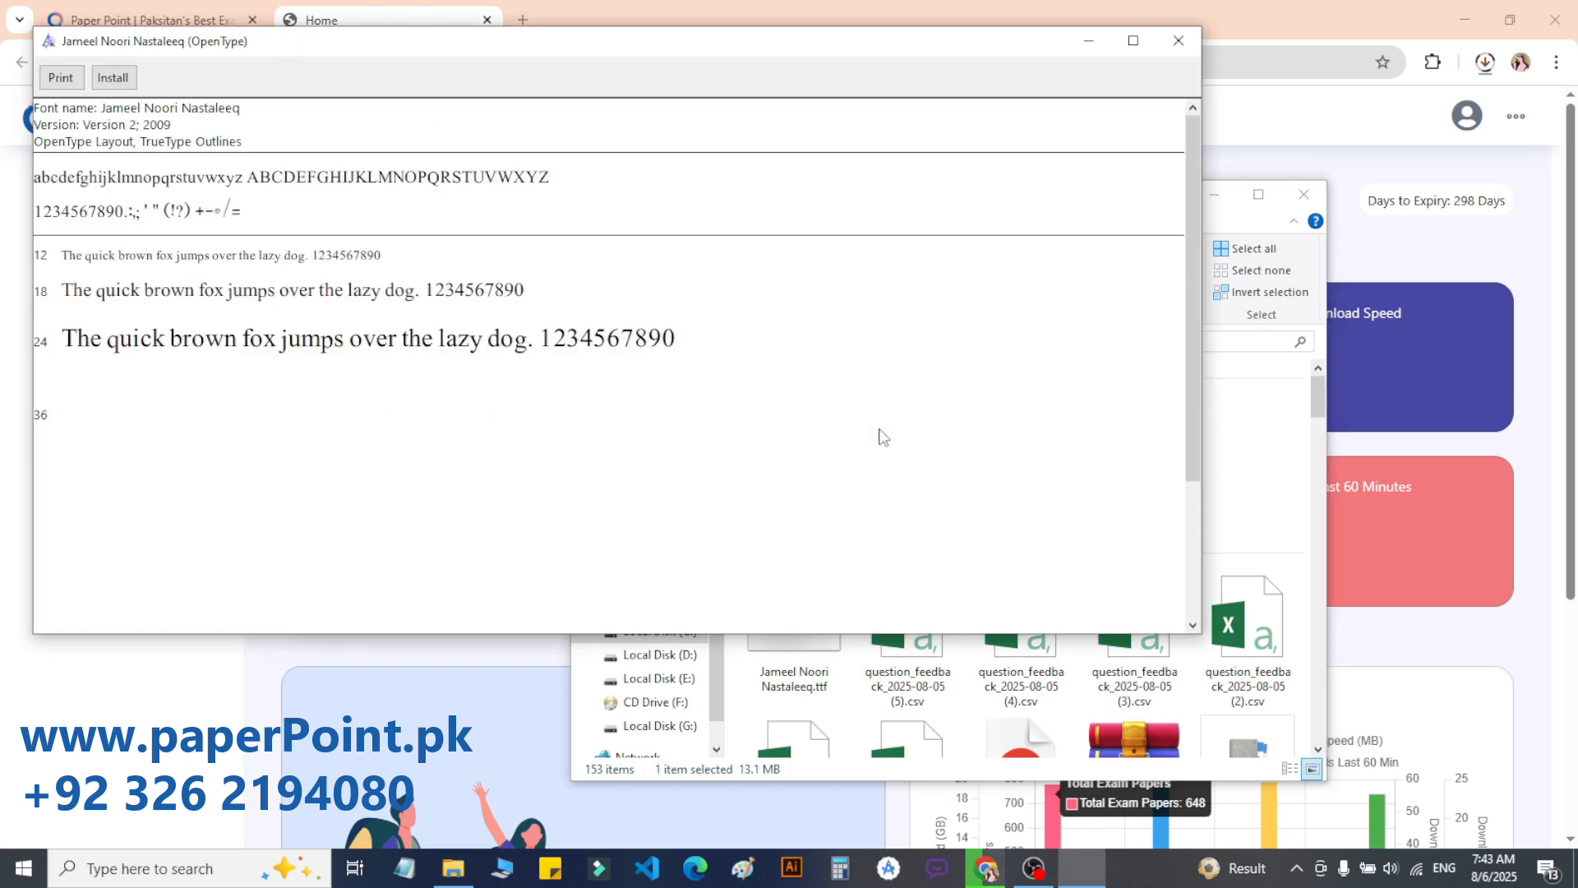
pyautogui.click(113, 79)
pyautogui.click(822, 459)
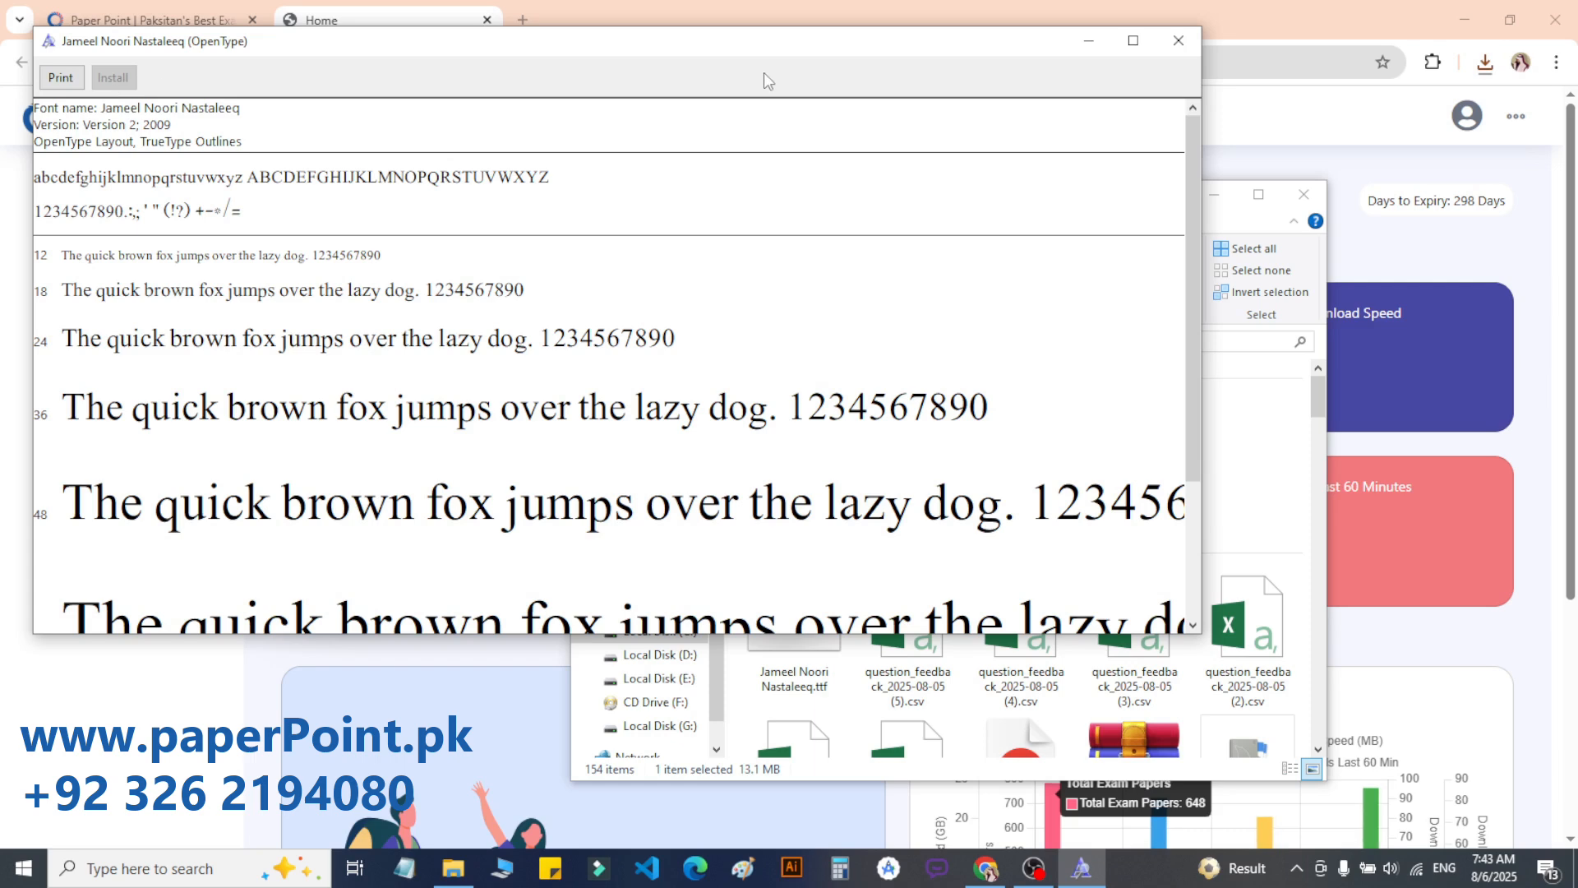
pyautogui.click(1178, 41)
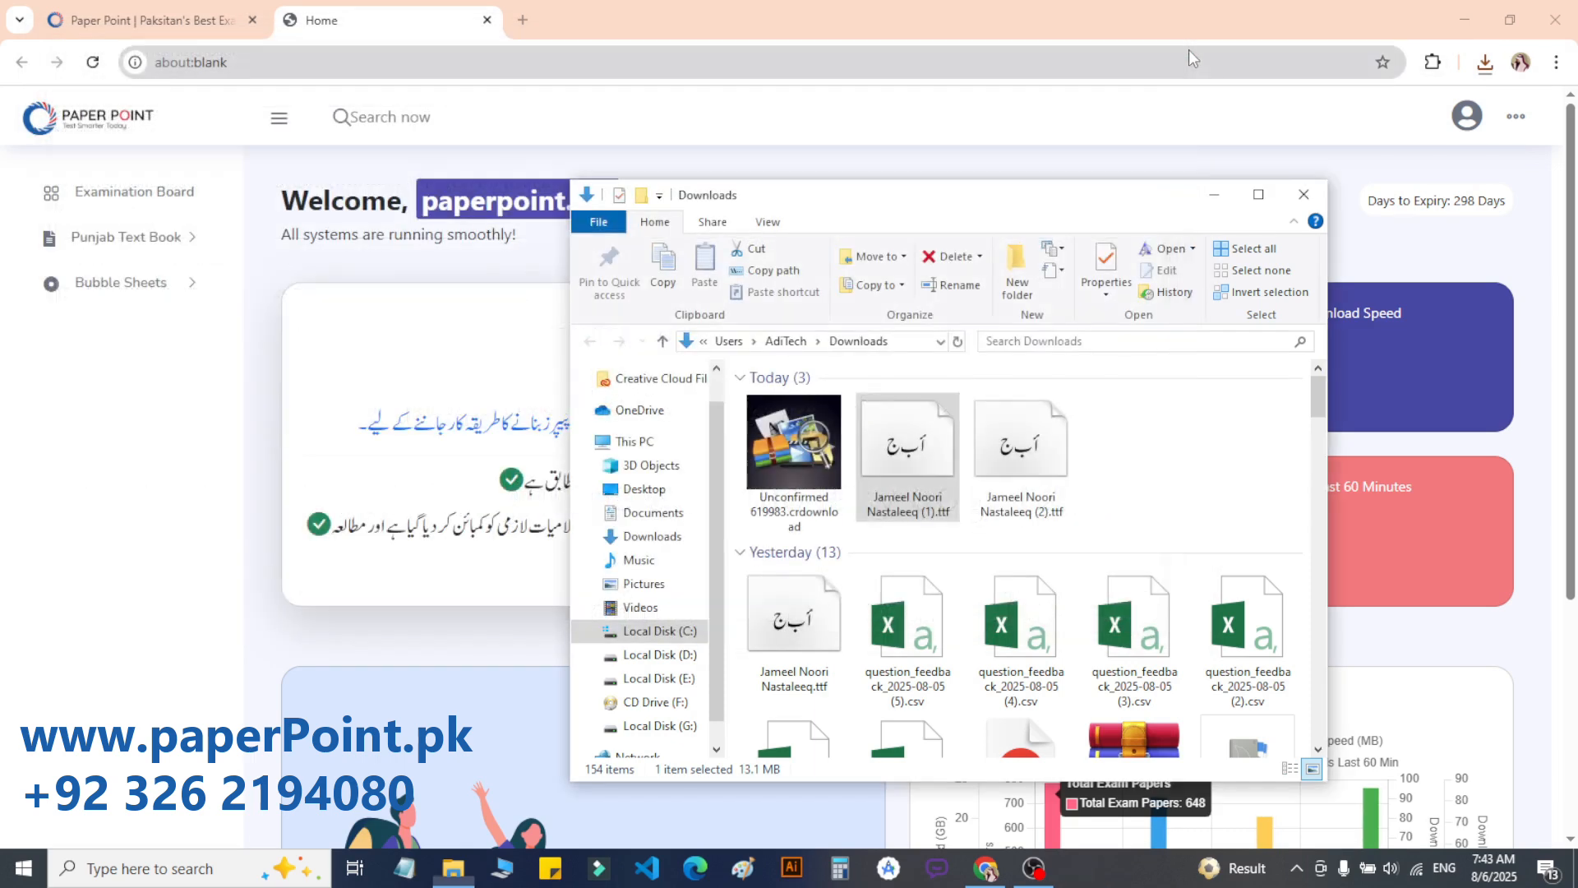
pyautogui.click(1316, 195)
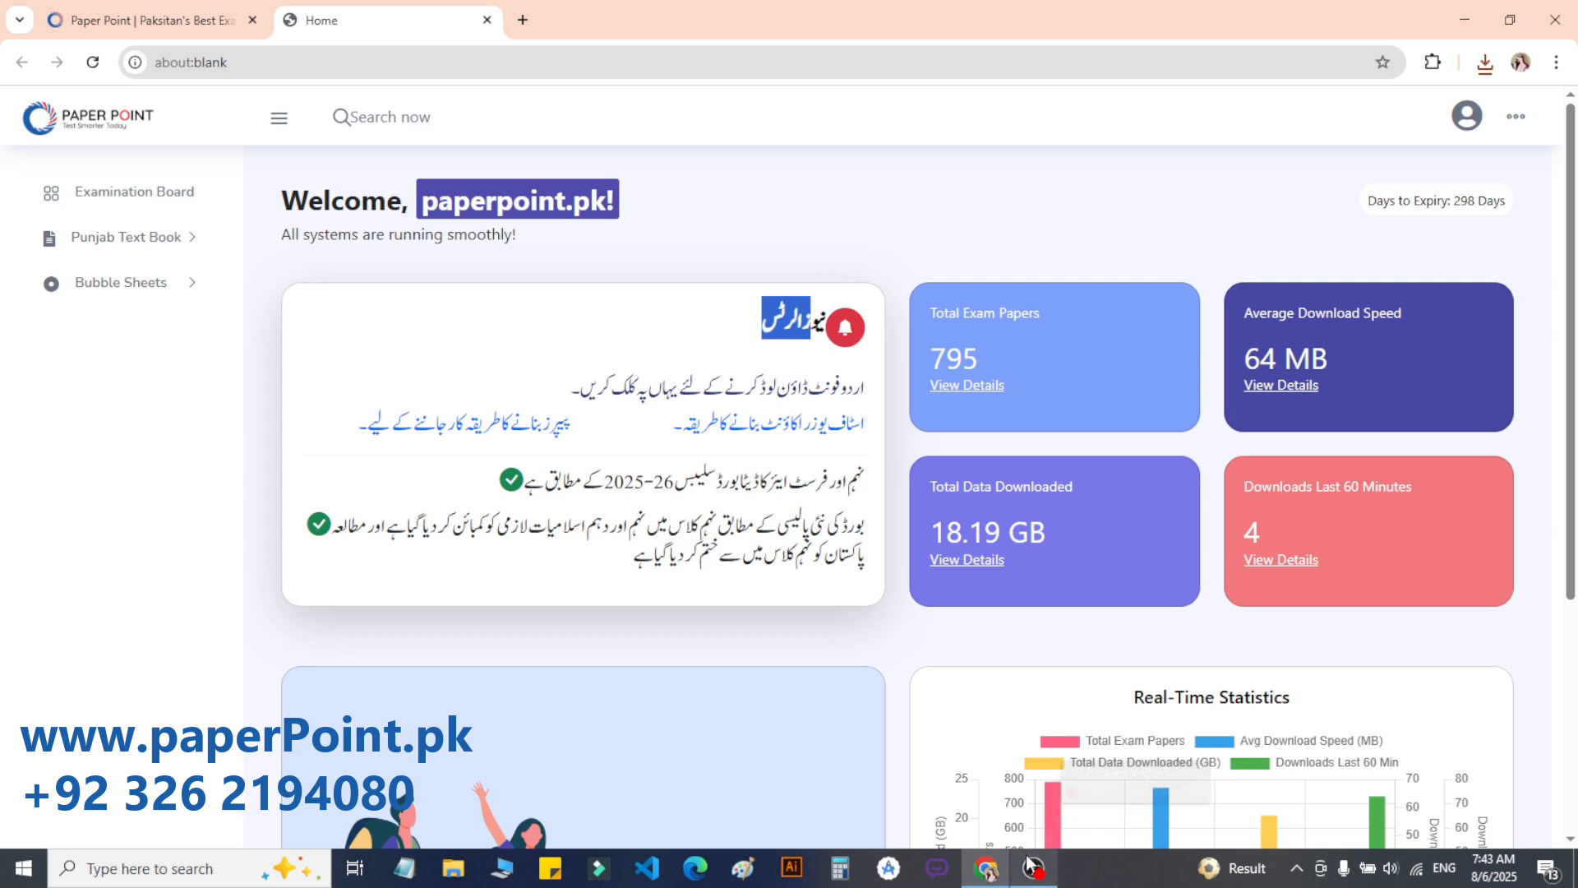
# Step: Expand the Punjab Text Book classes and show the Class IX textbook list
pyautogui.click(377, 356)
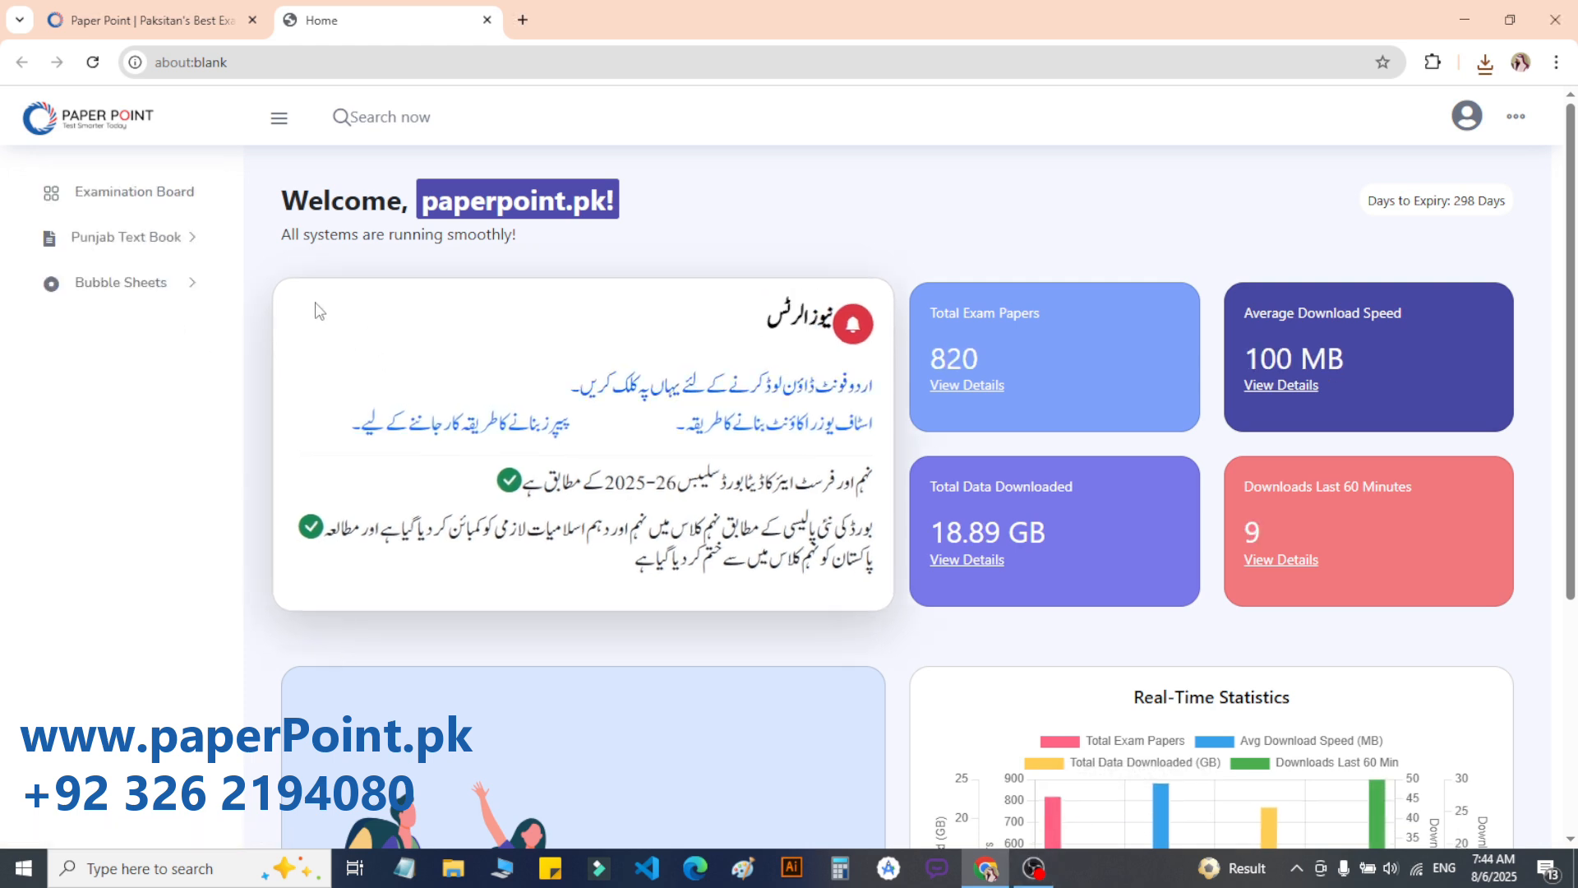
pyautogui.click(155, 256)
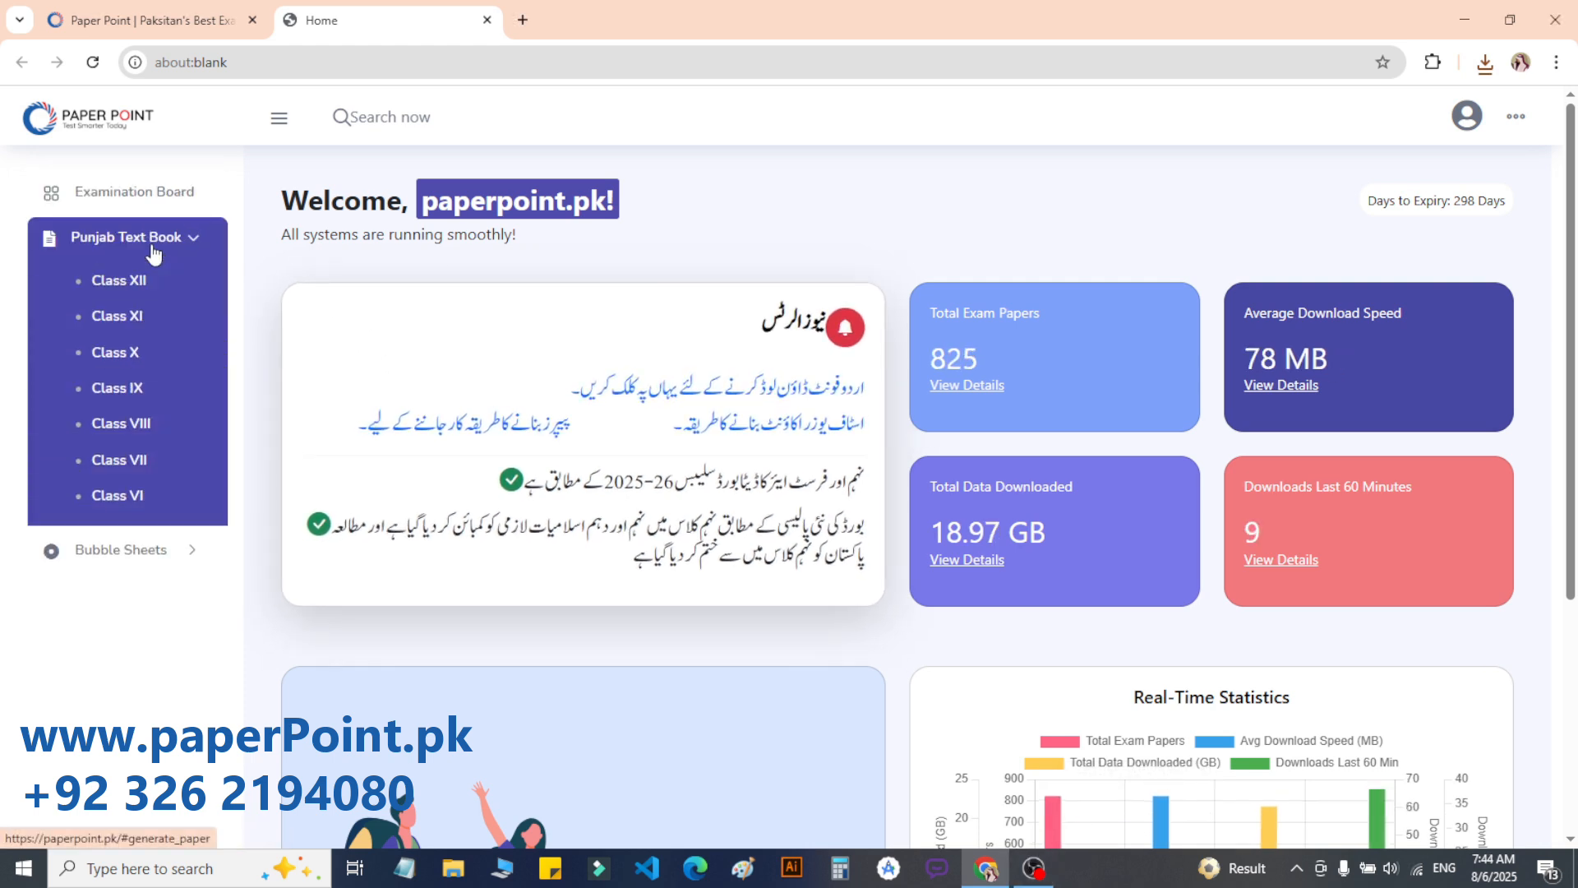
pyautogui.click(100, 318)
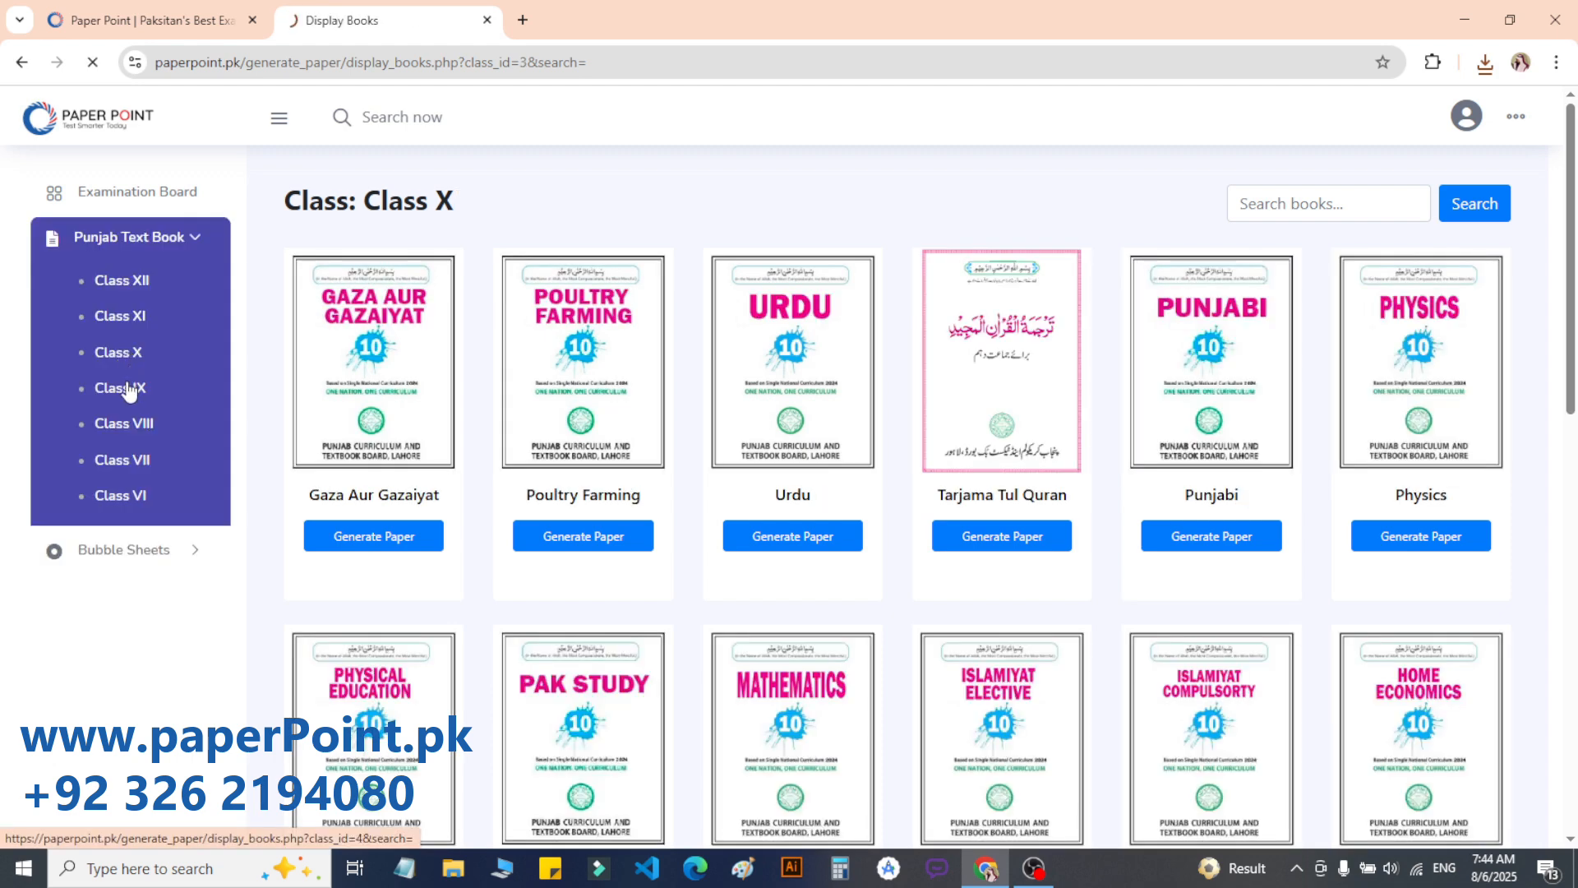
pyautogui.click(128, 389)
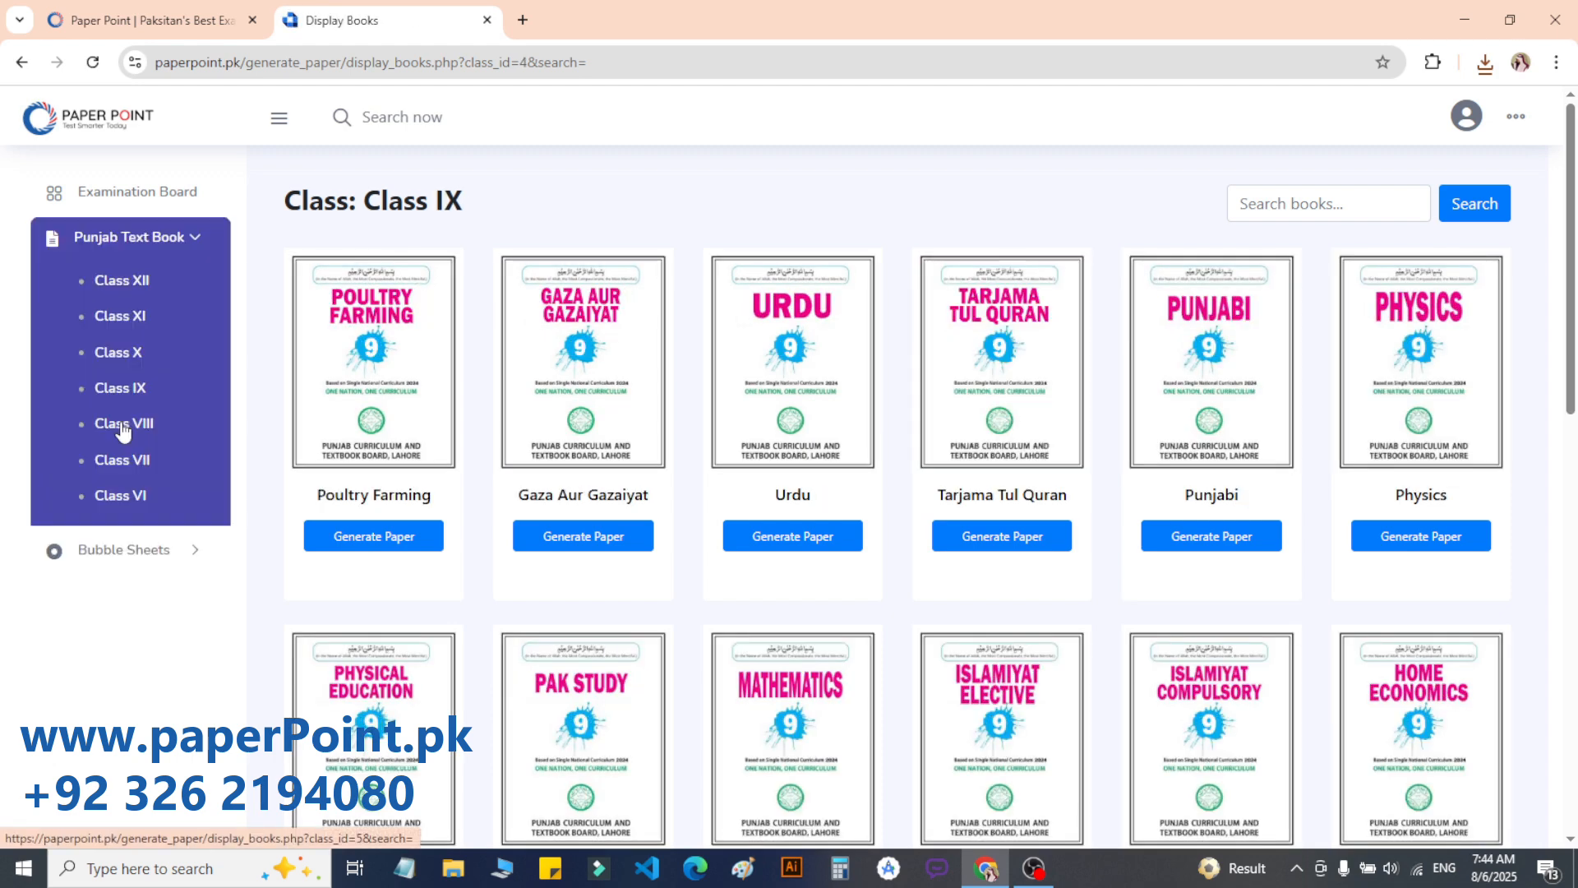
pyautogui.click(123, 425)
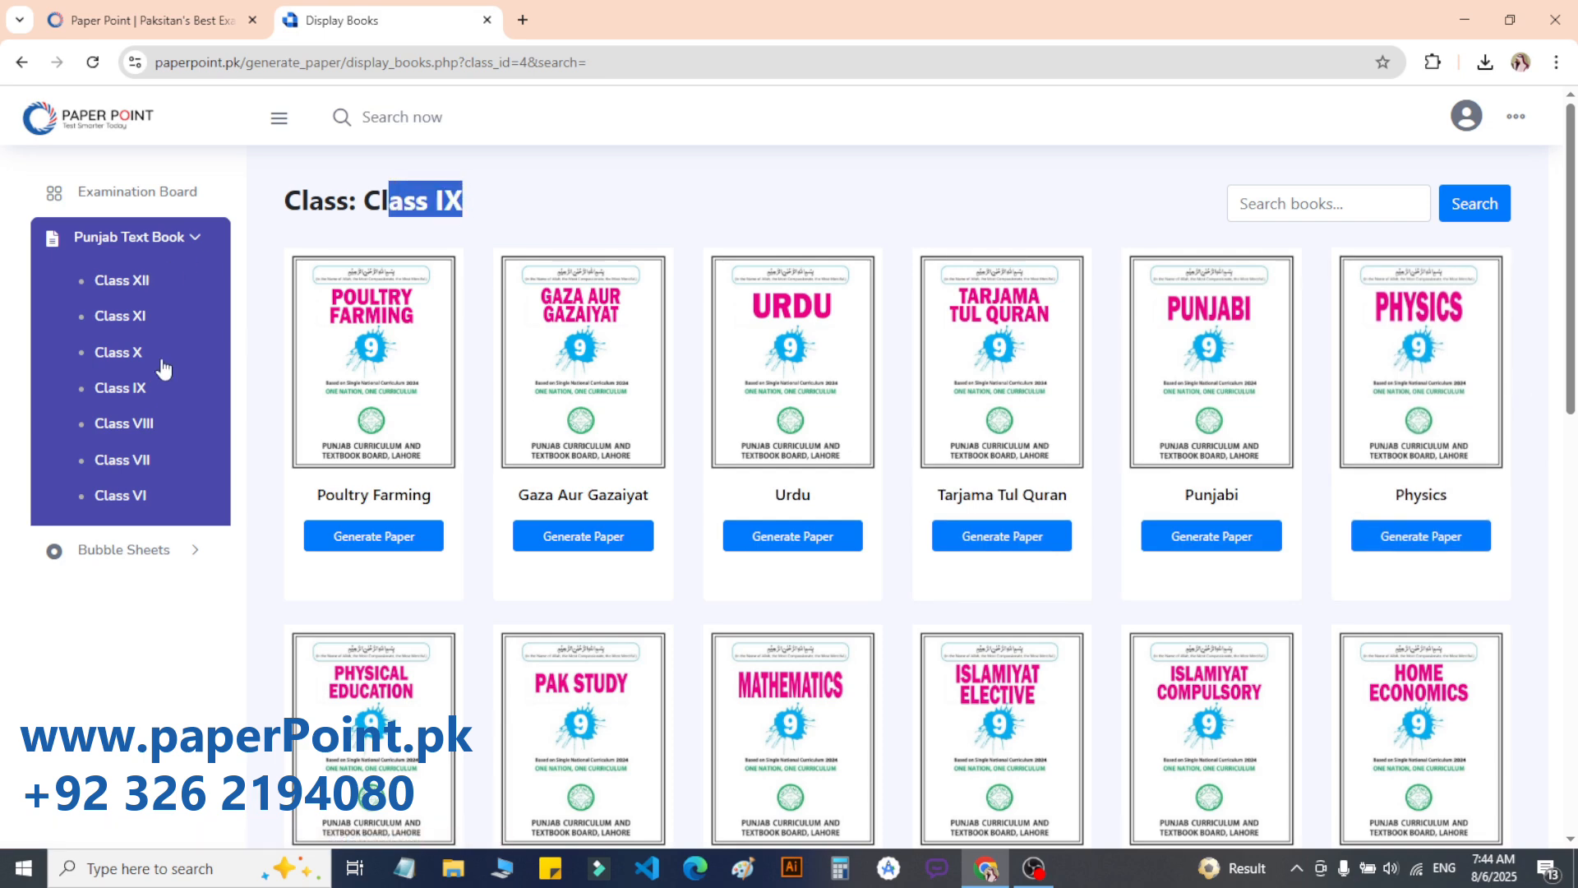
pyautogui.click(121, 388)
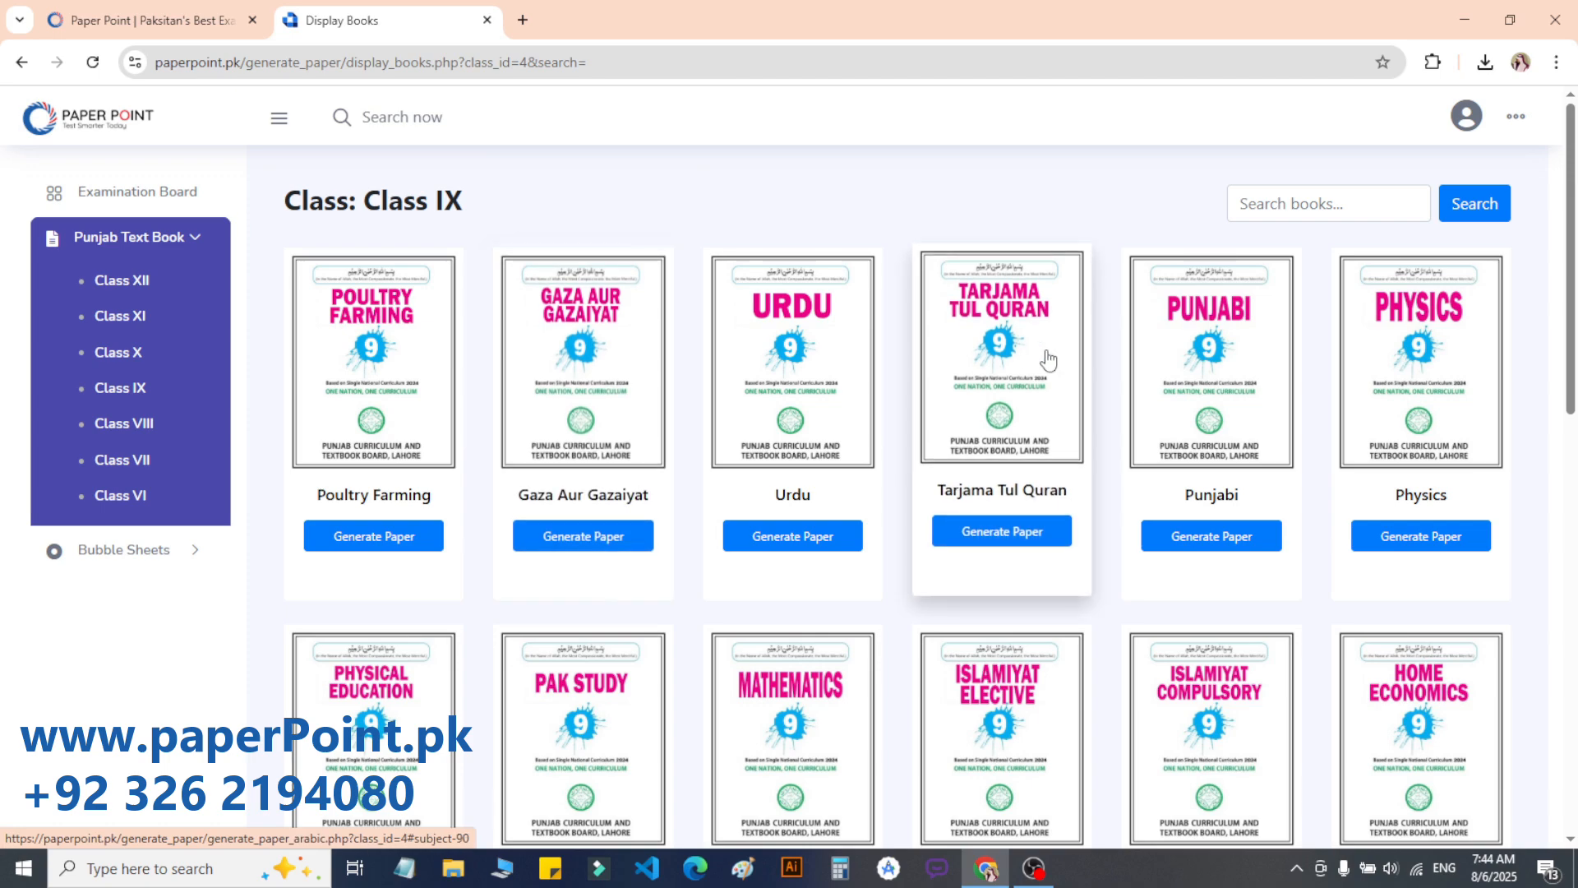
# Step: Open the Class IX Physics paper generator in a new tab and return to the book list
pyautogui.moveTo(1570, 329); pyautogui.dragTo(1575, 216)
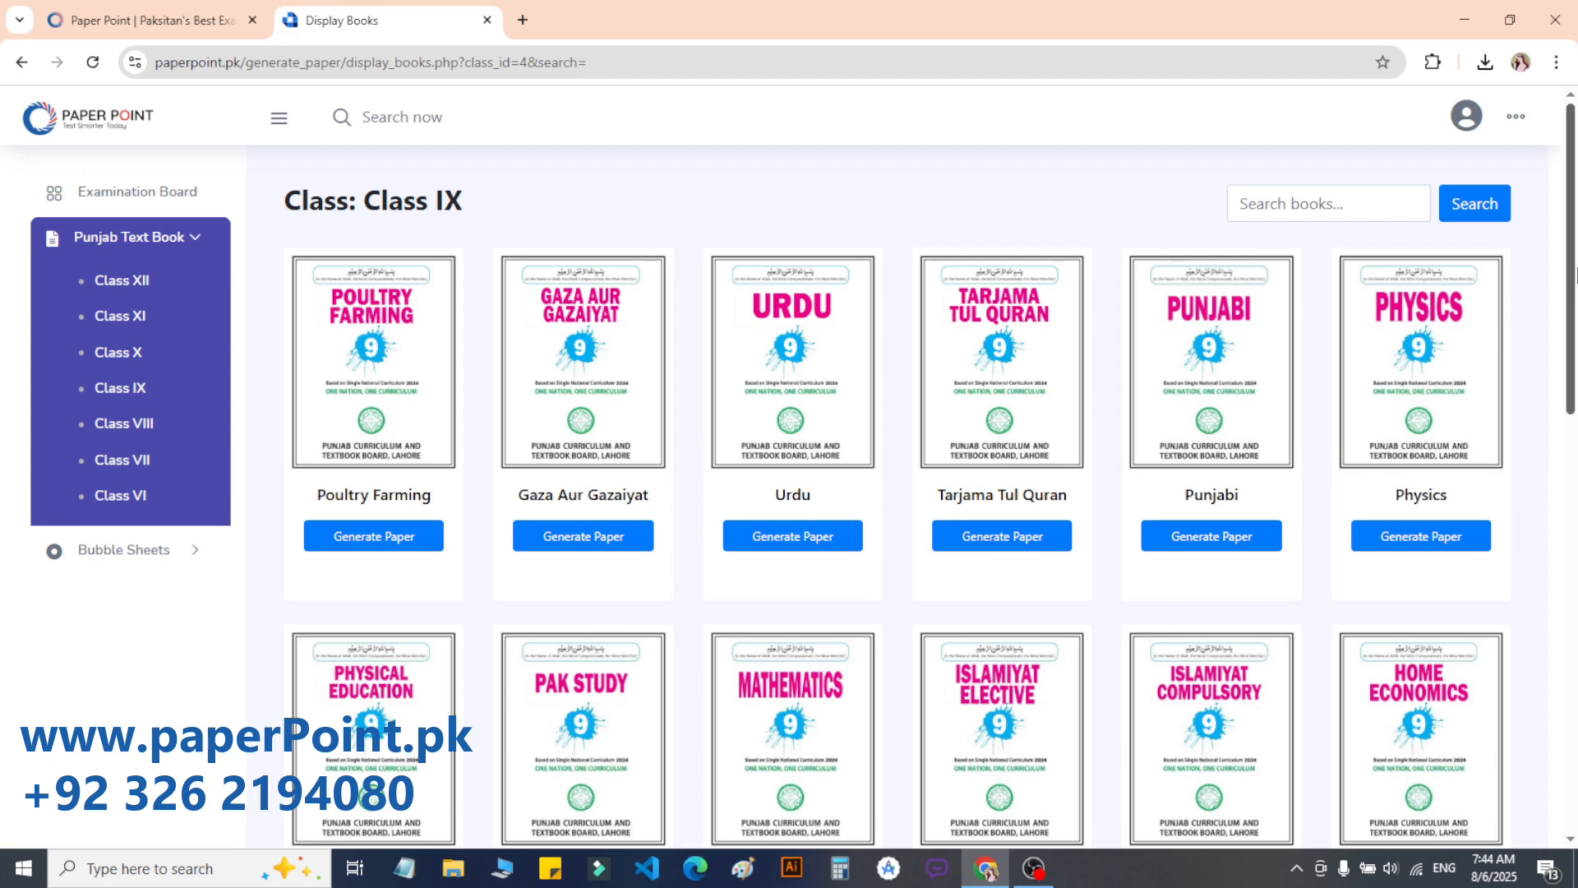
pyautogui.moveTo(1575, 238); pyautogui.dragTo(1574, 204)
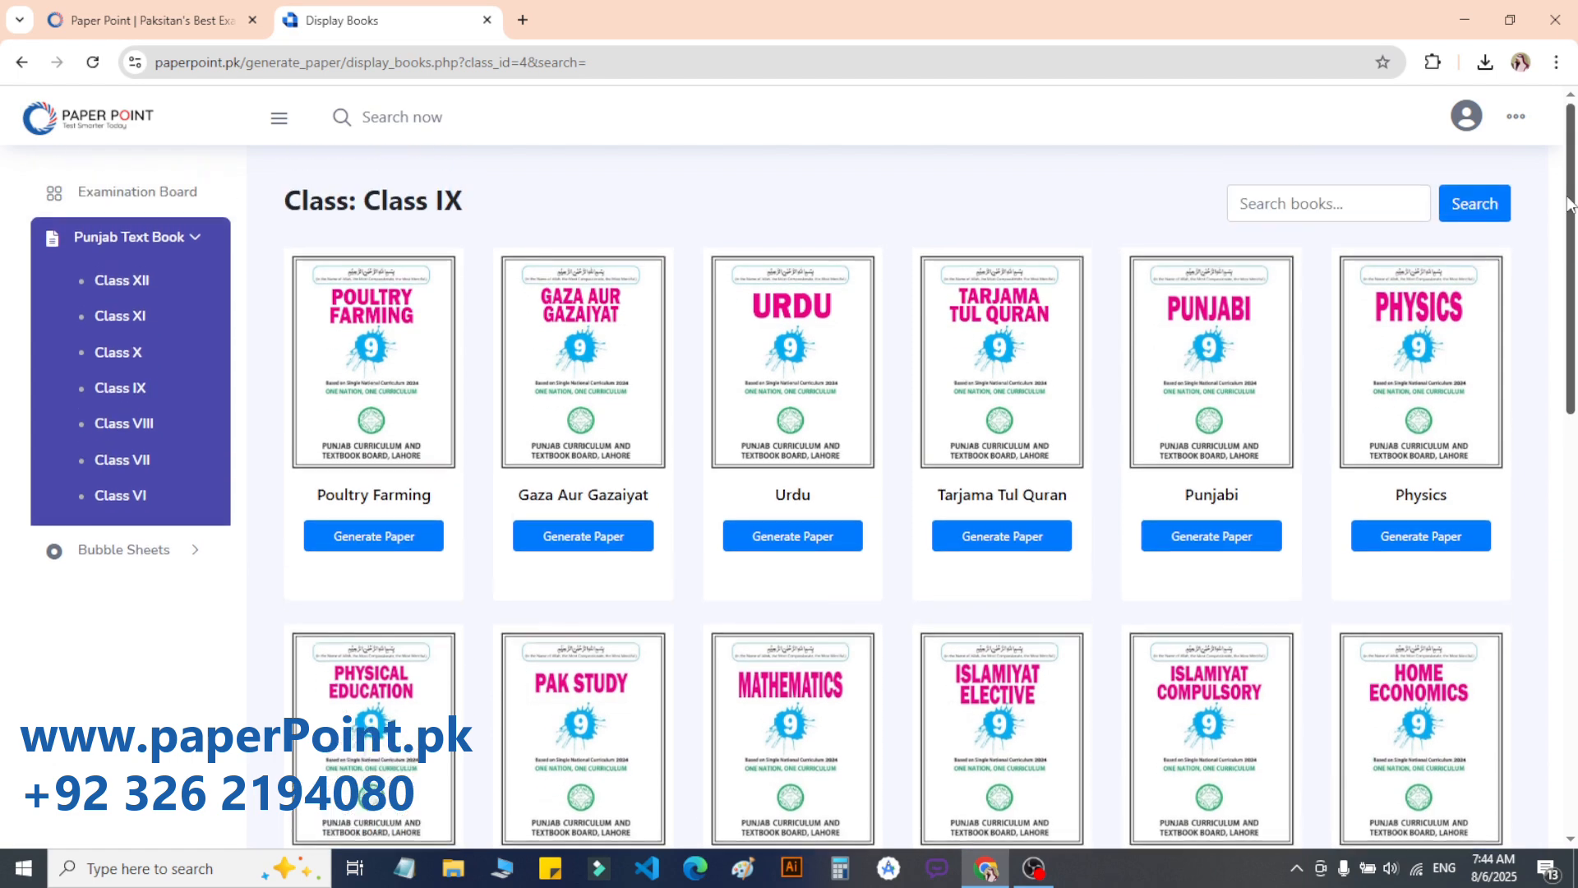
pyautogui.click(1425, 347)
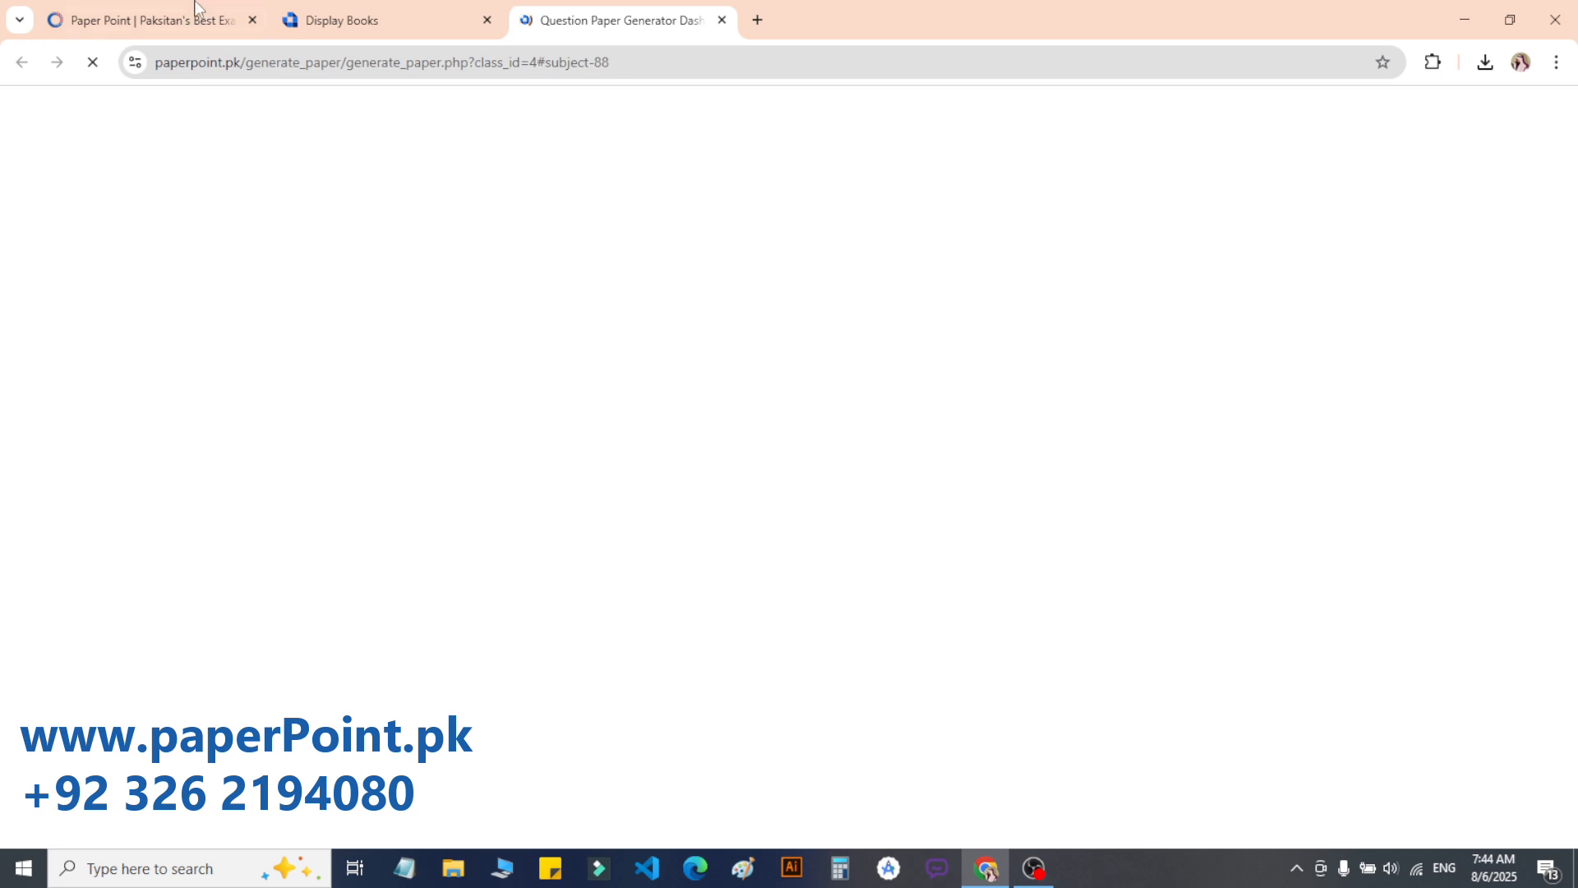
pyautogui.click(360, 8)
pyautogui.click(1297, 201)
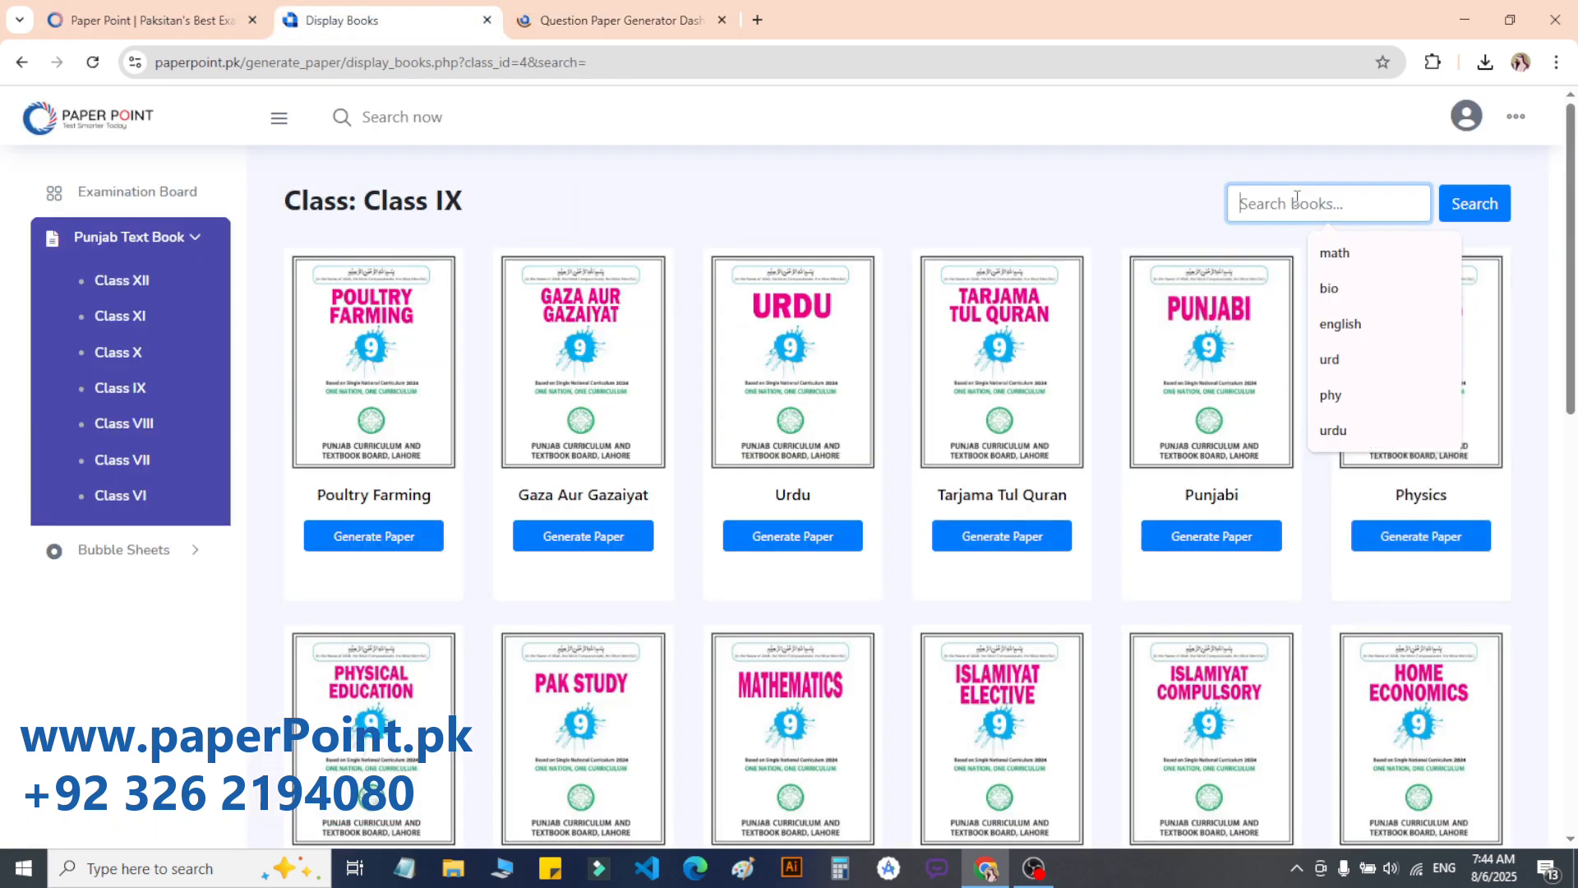
pyautogui.write('math')
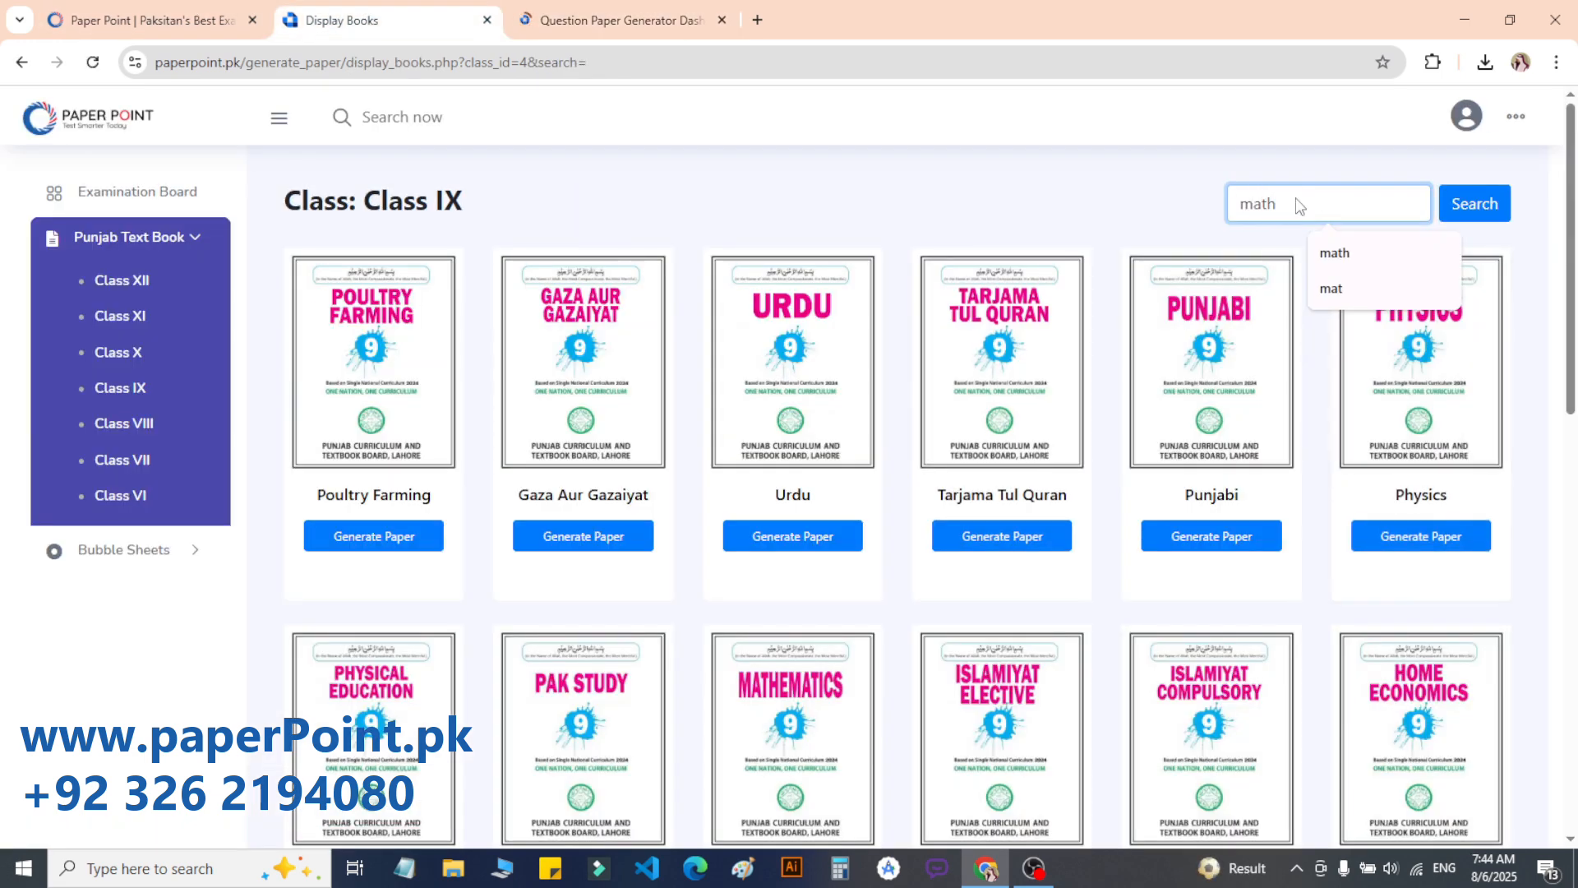
pyautogui.press('Return')
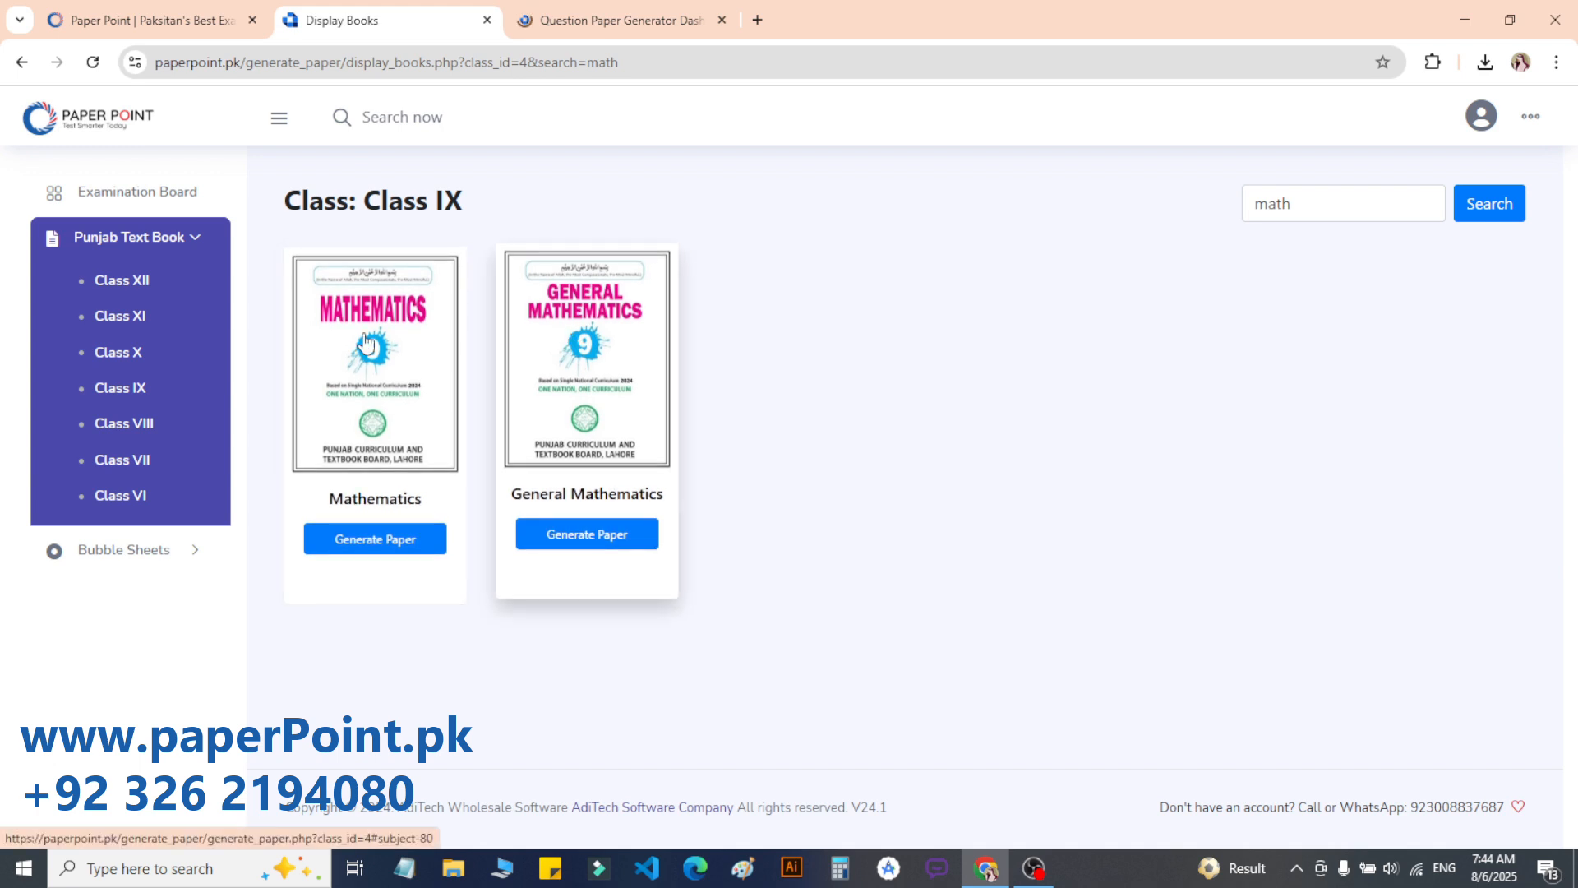
pyautogui.click(1310, 202)
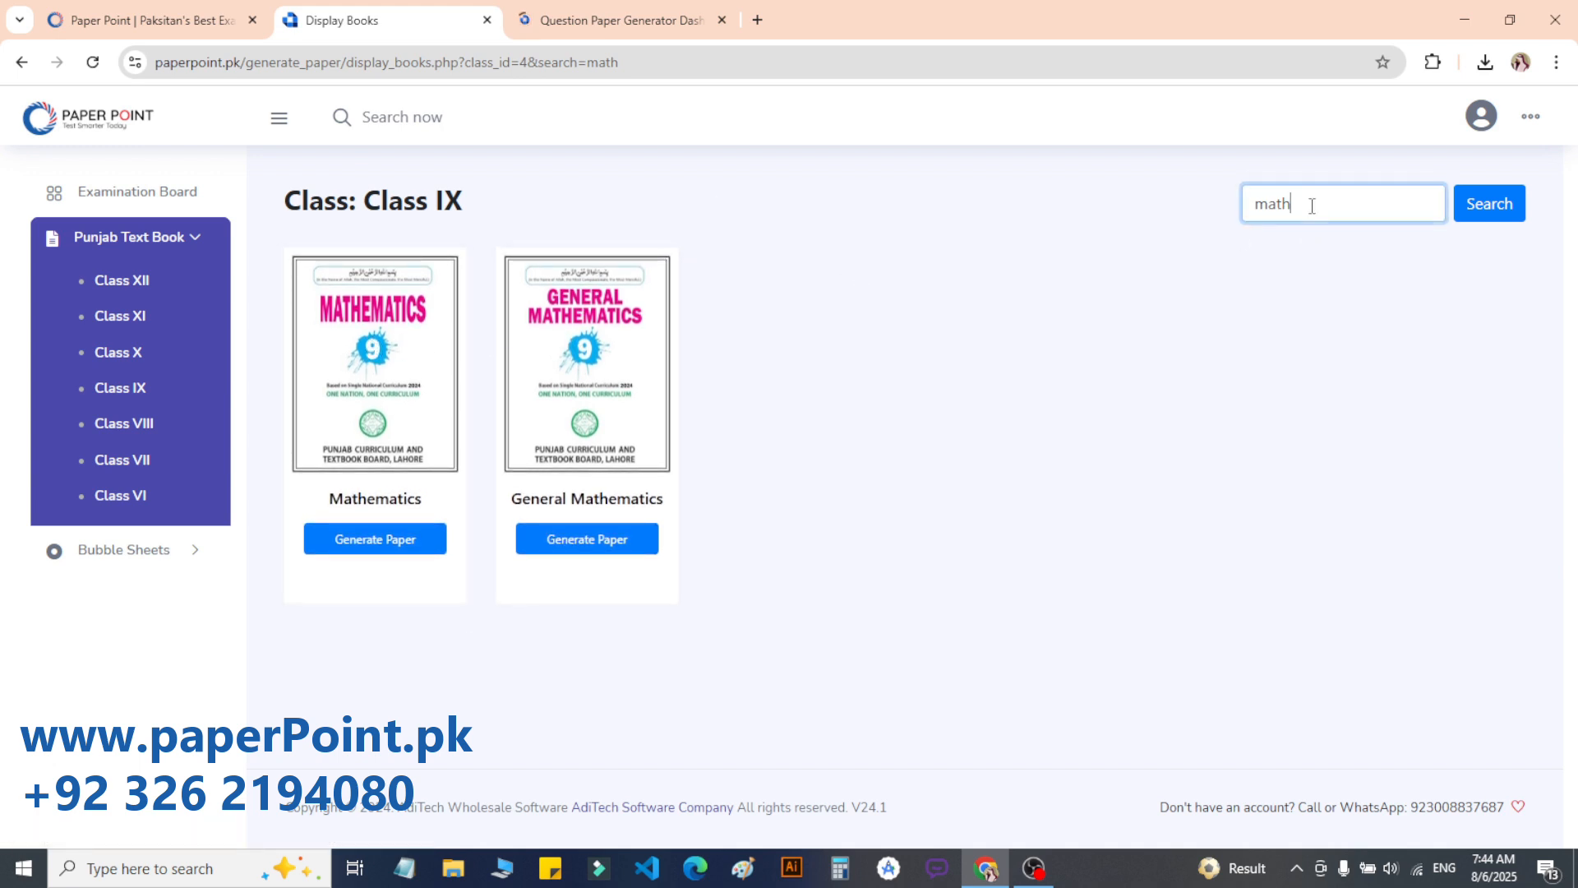
pyautogui.hotkey('ctrl', 'a')
pyautogui.press('BackSpace')
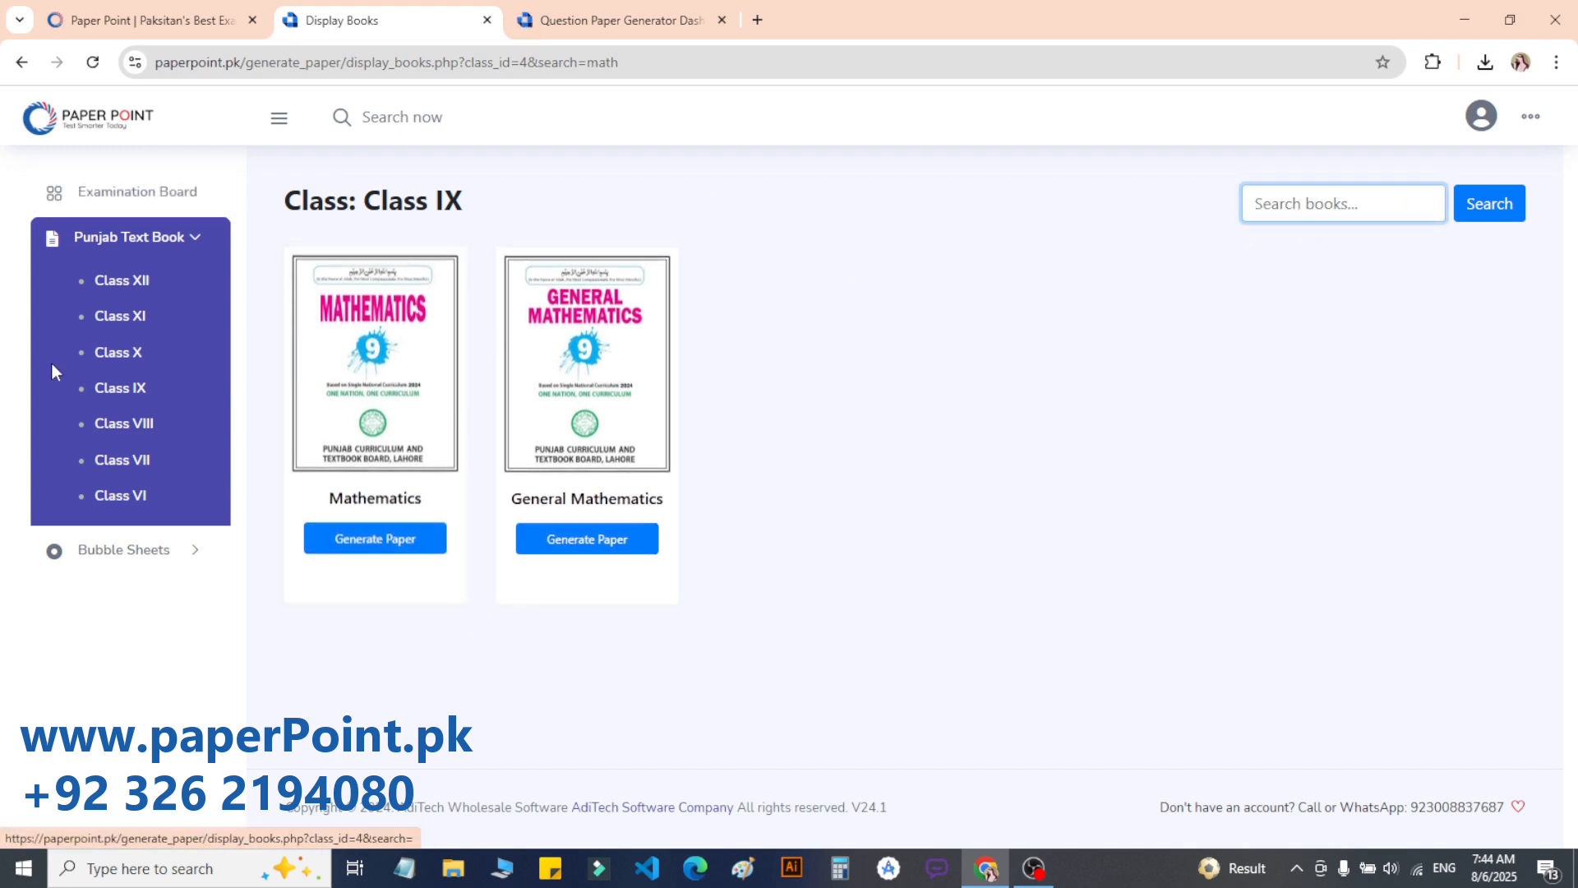
pyautogui.click(115, 389)
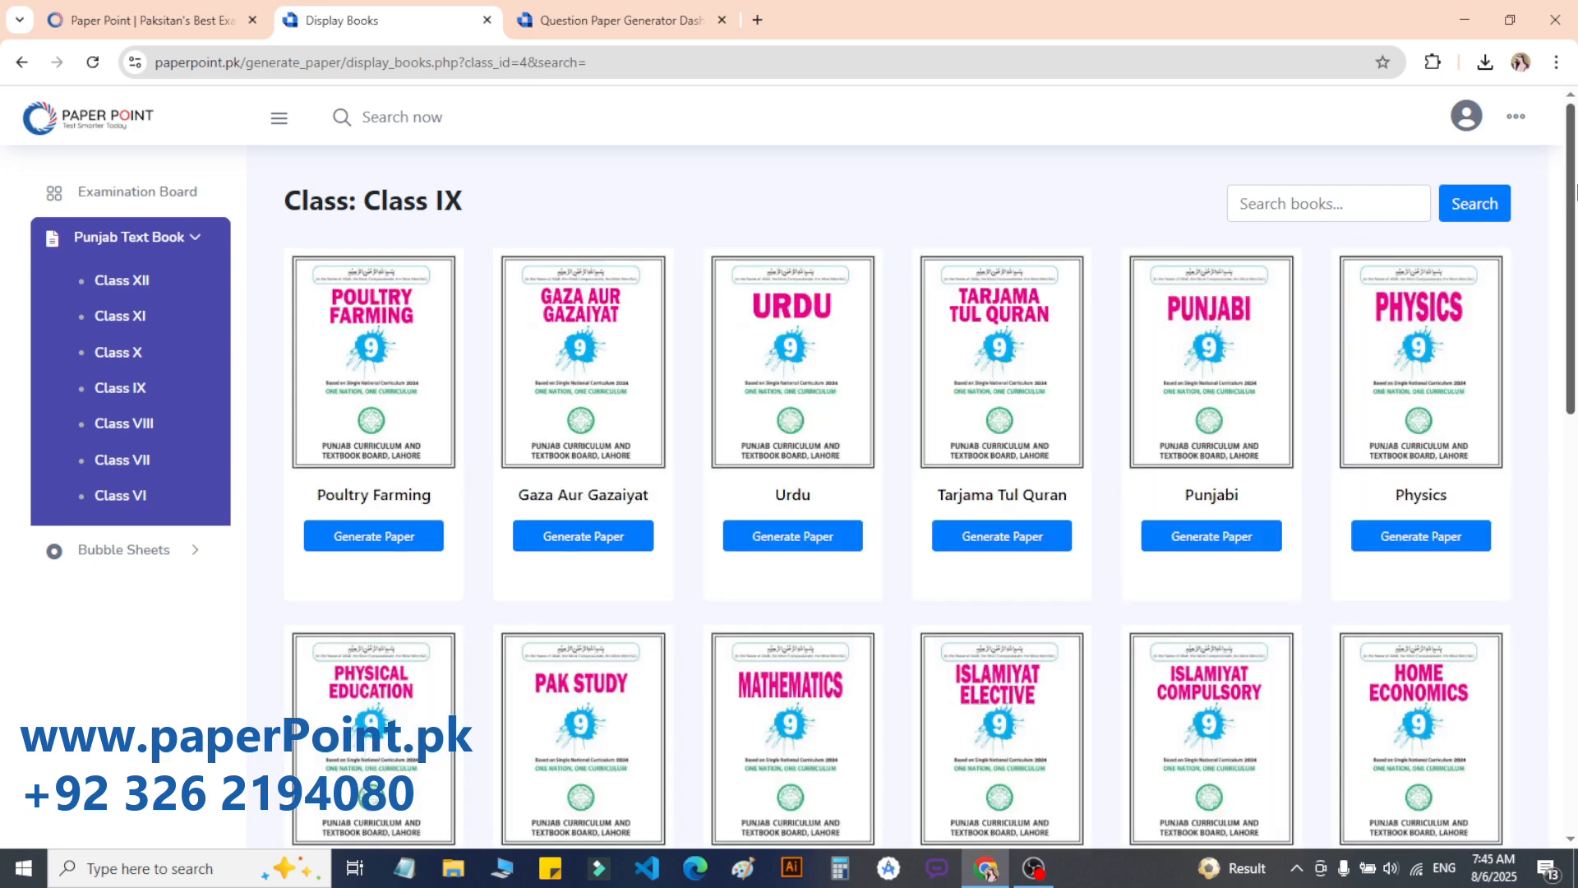
pyautogui.scroll(-10, 1575, 191)
pyautogui.scroll(10, 1575, 192)
# Step: In the Physics generator, view Question Configuration, Templates and Preview, then return to Select Topic
pyautogui.click(612, 19)
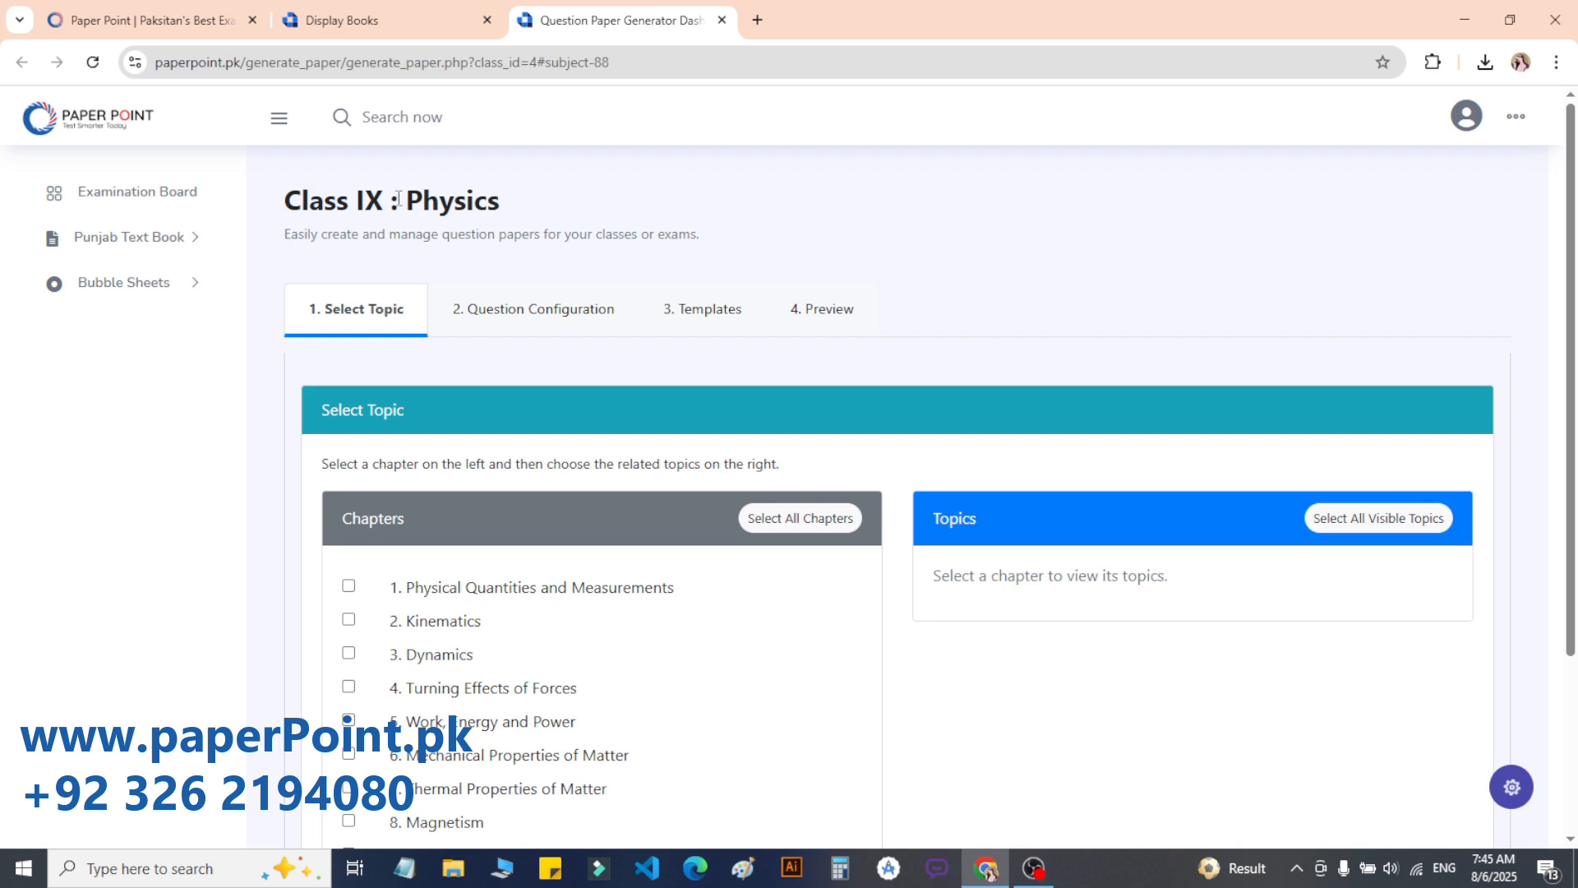
pyautogui.moveTo(354, 196); pyautogui.dragTo(533, 205)
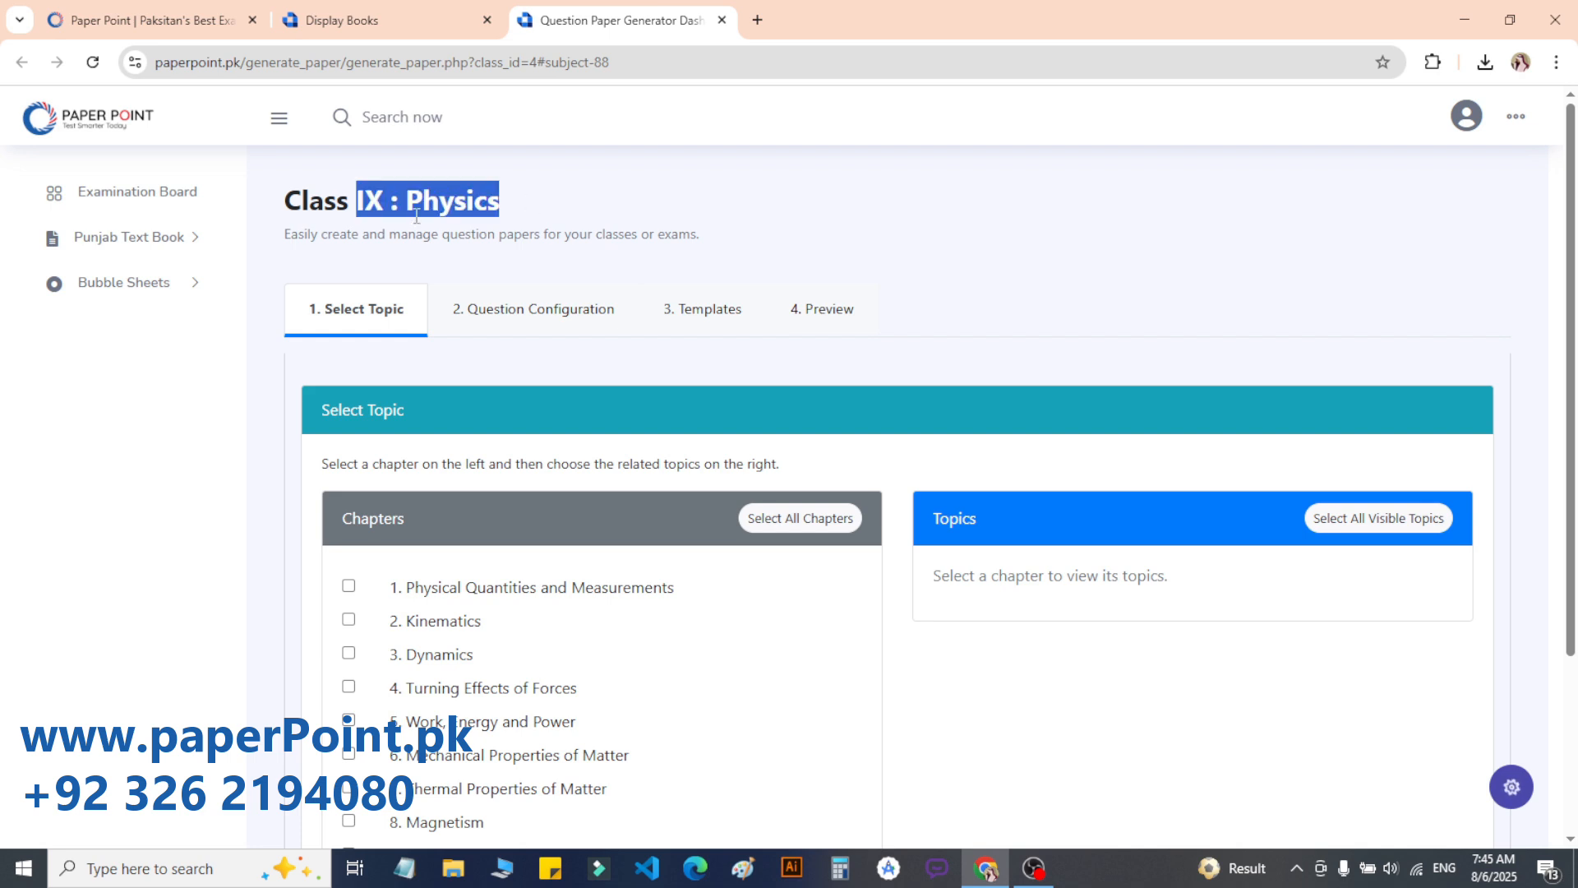
pyautogui.click(448, 313)
pyautogui.click(527, 225)
pyautogui.click(356, 317)
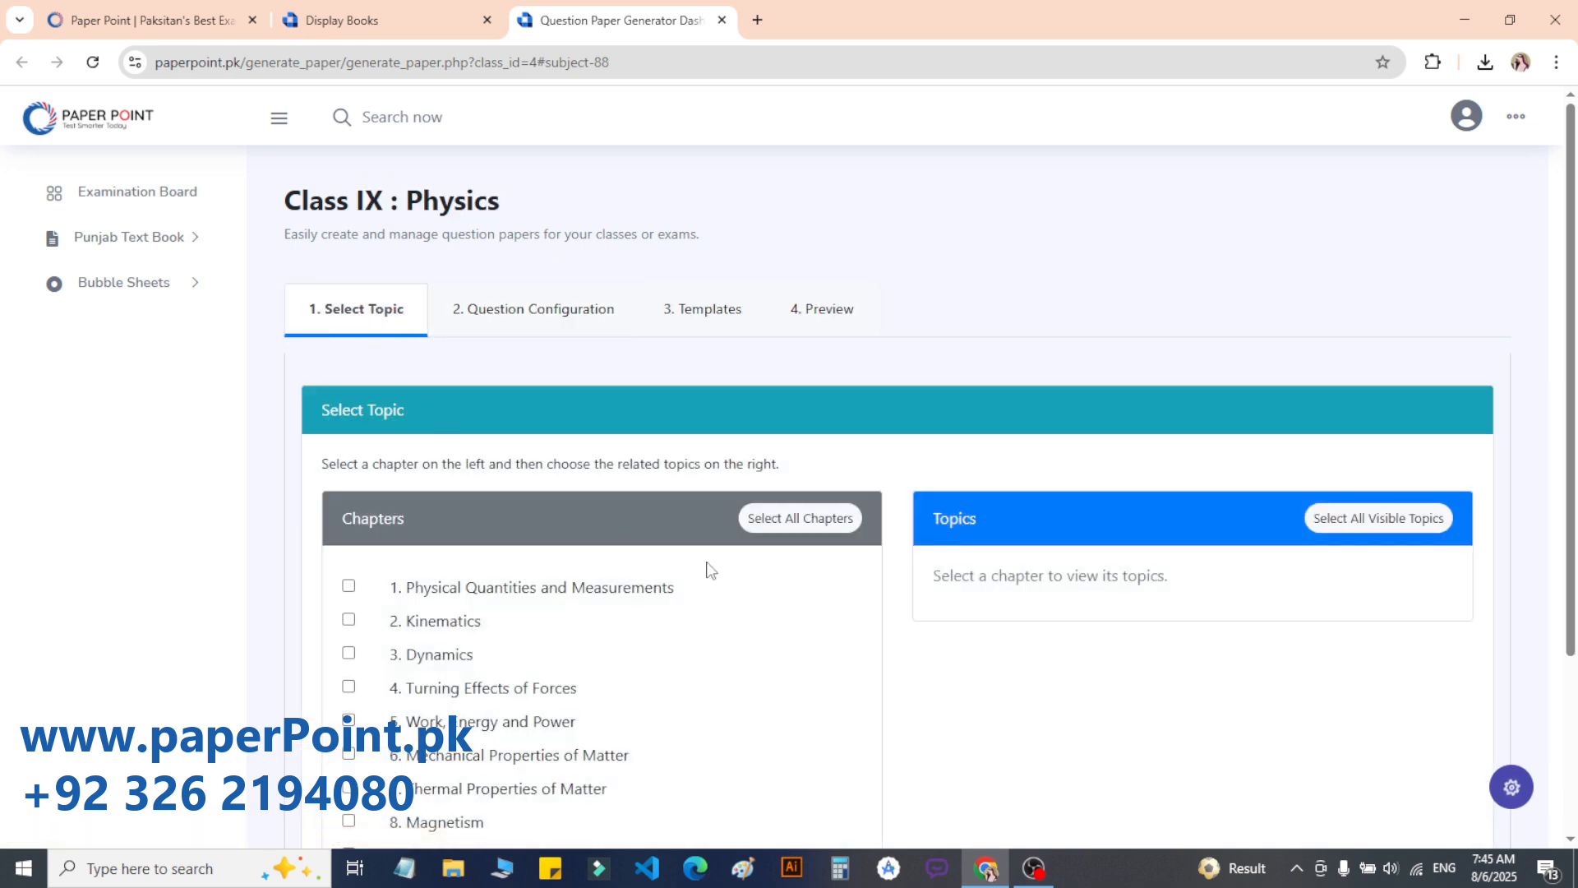
pyautogui.click(503, 310)
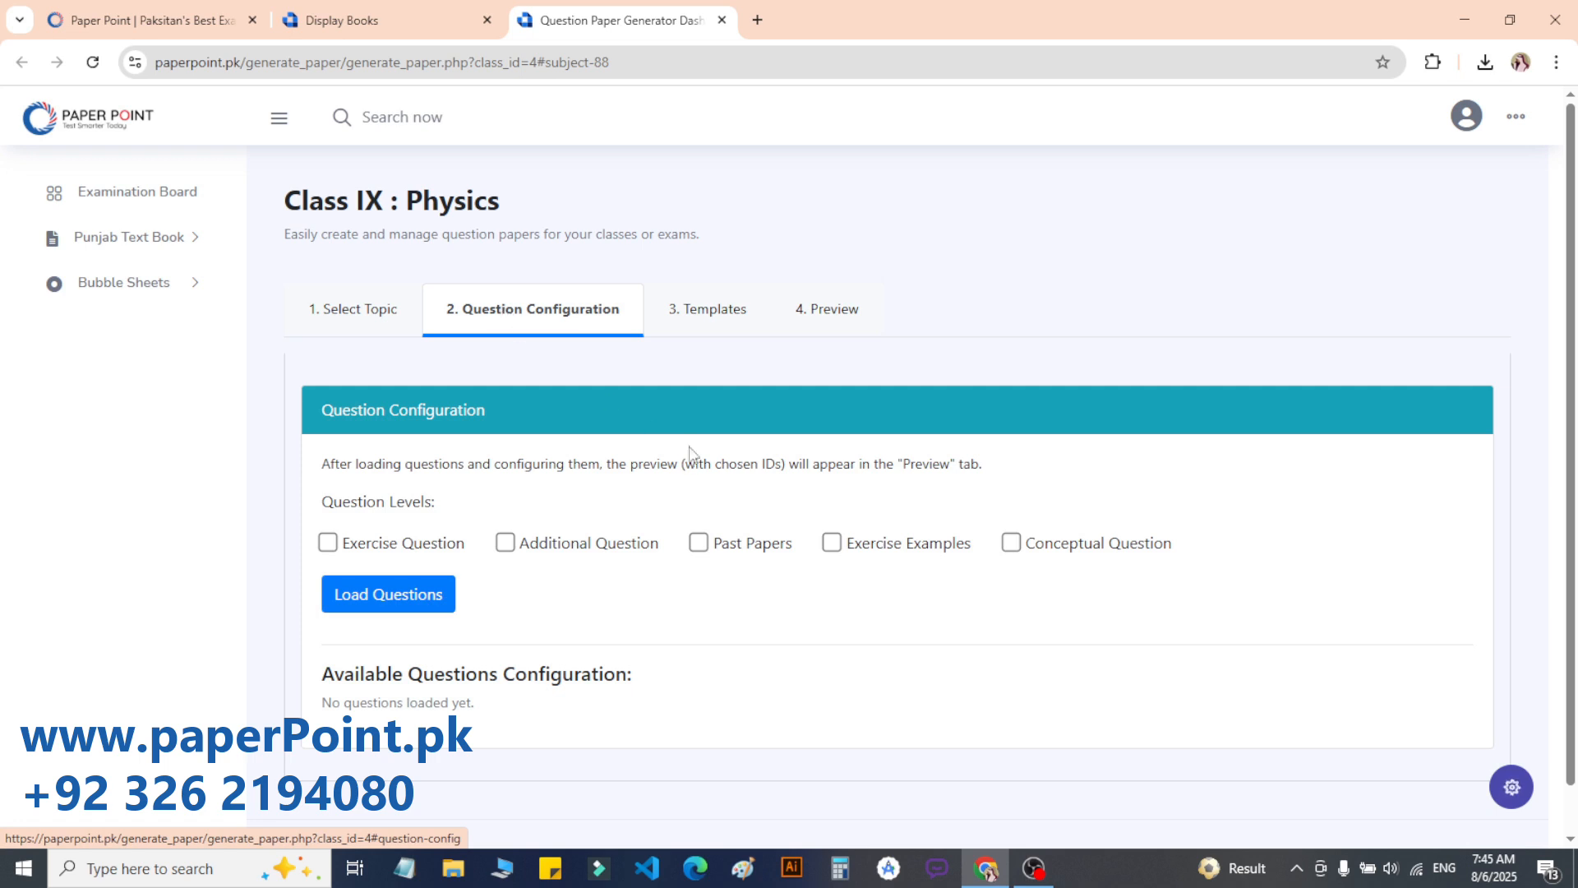
pyautogui.click(713, 327)
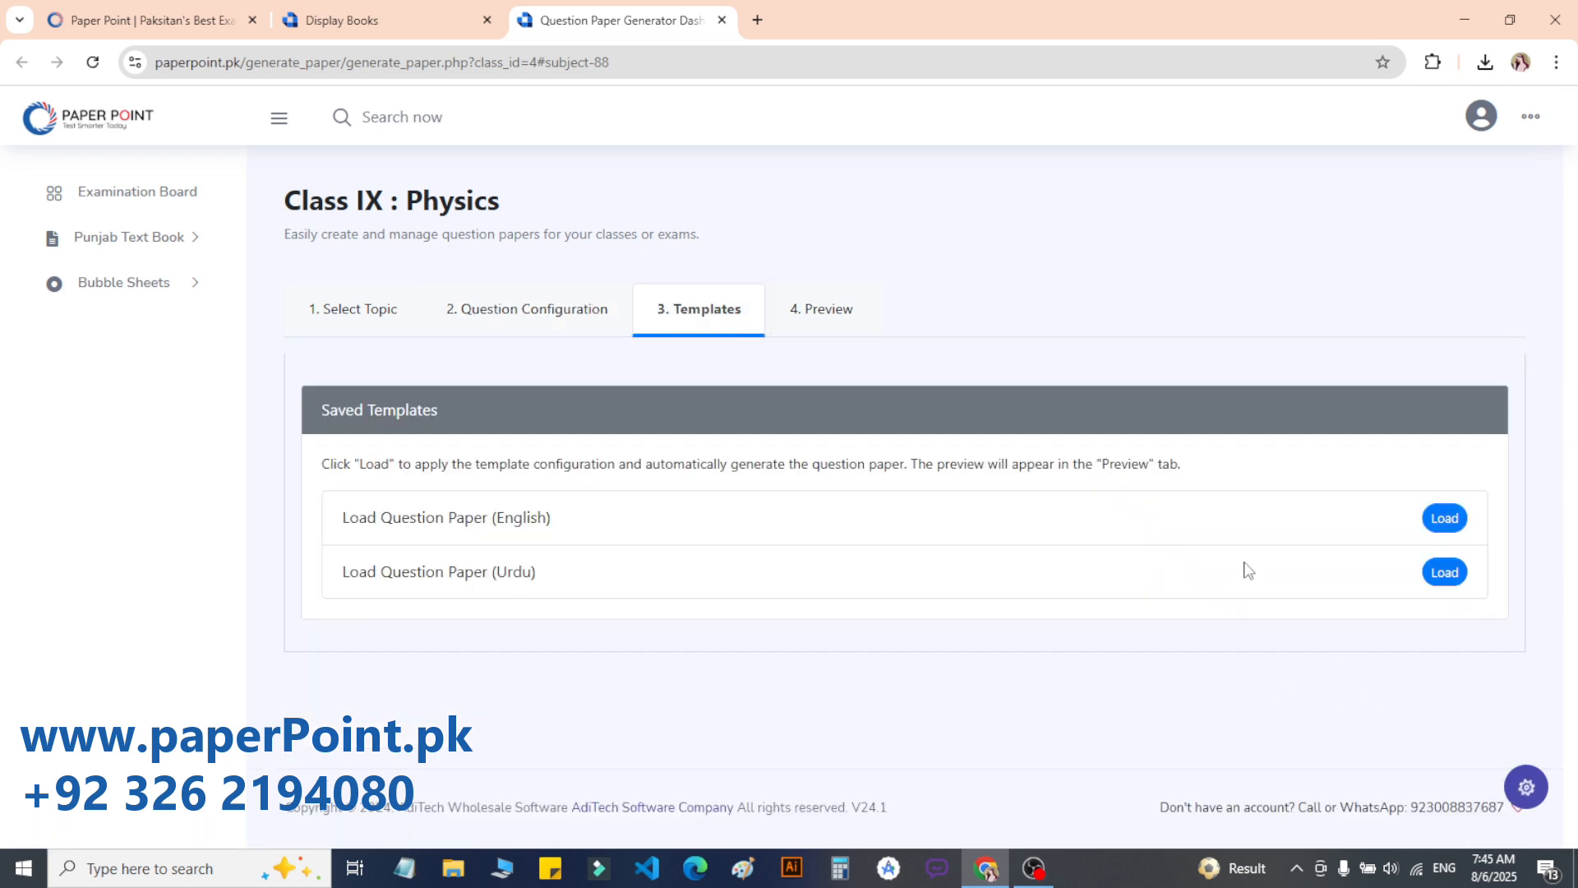
pyautogui.click(807, 331)
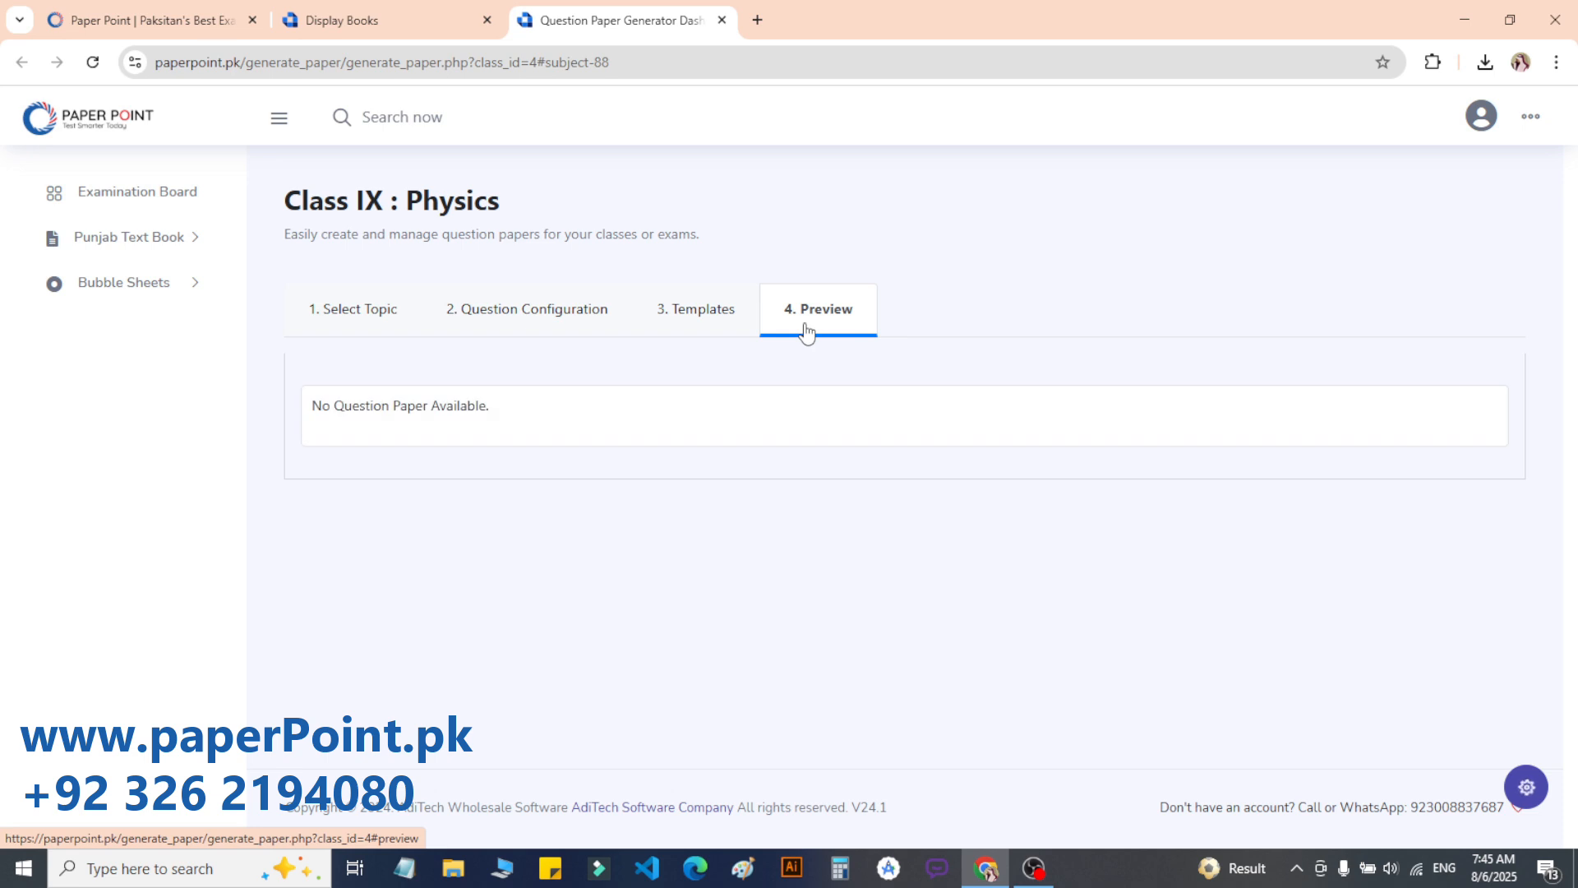
pyautogui.click(372, 322)
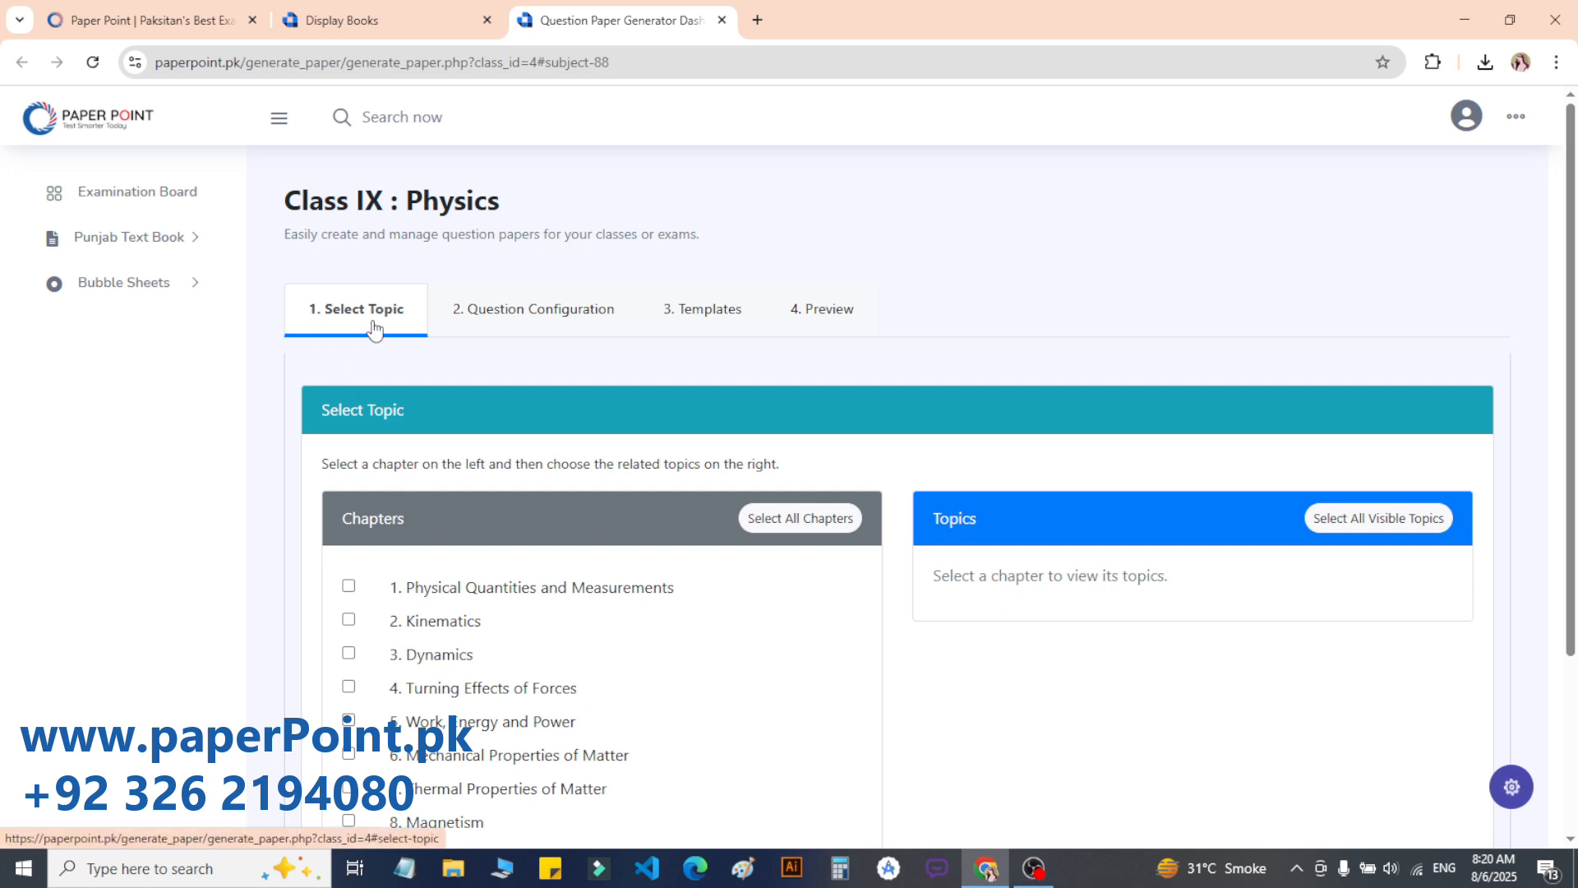
# Step: Tick chapters 4, 5 and 6, leaving chapters 1–3 unticked
pyautogui.scroll(-2, 445, 346)
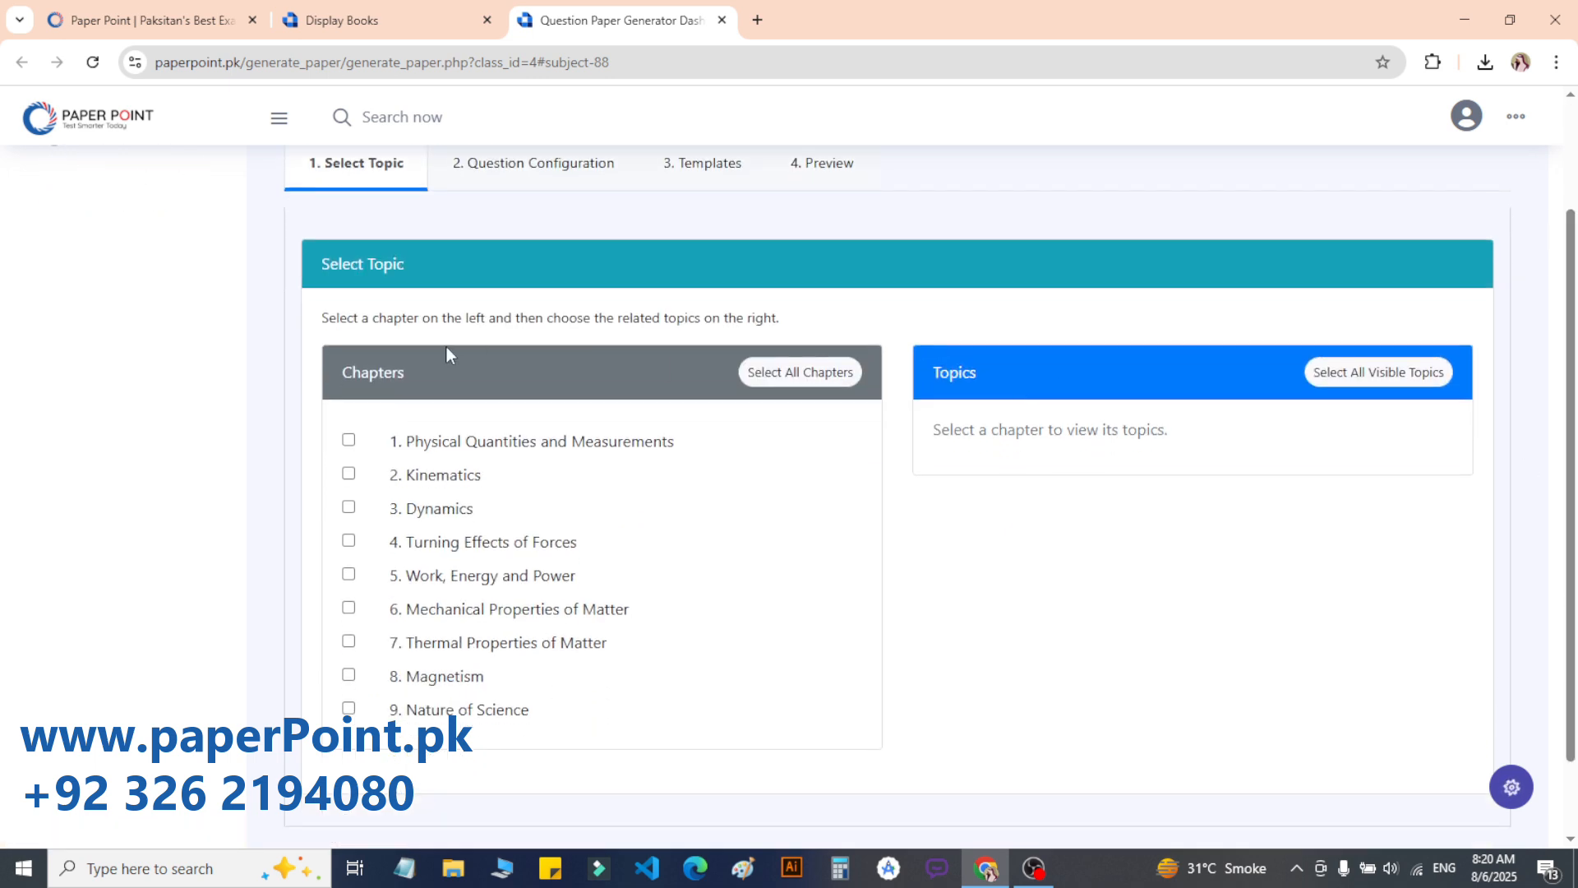
pyautogui.moveTo(317, 377); pyautogui.dragTo(424, 380)
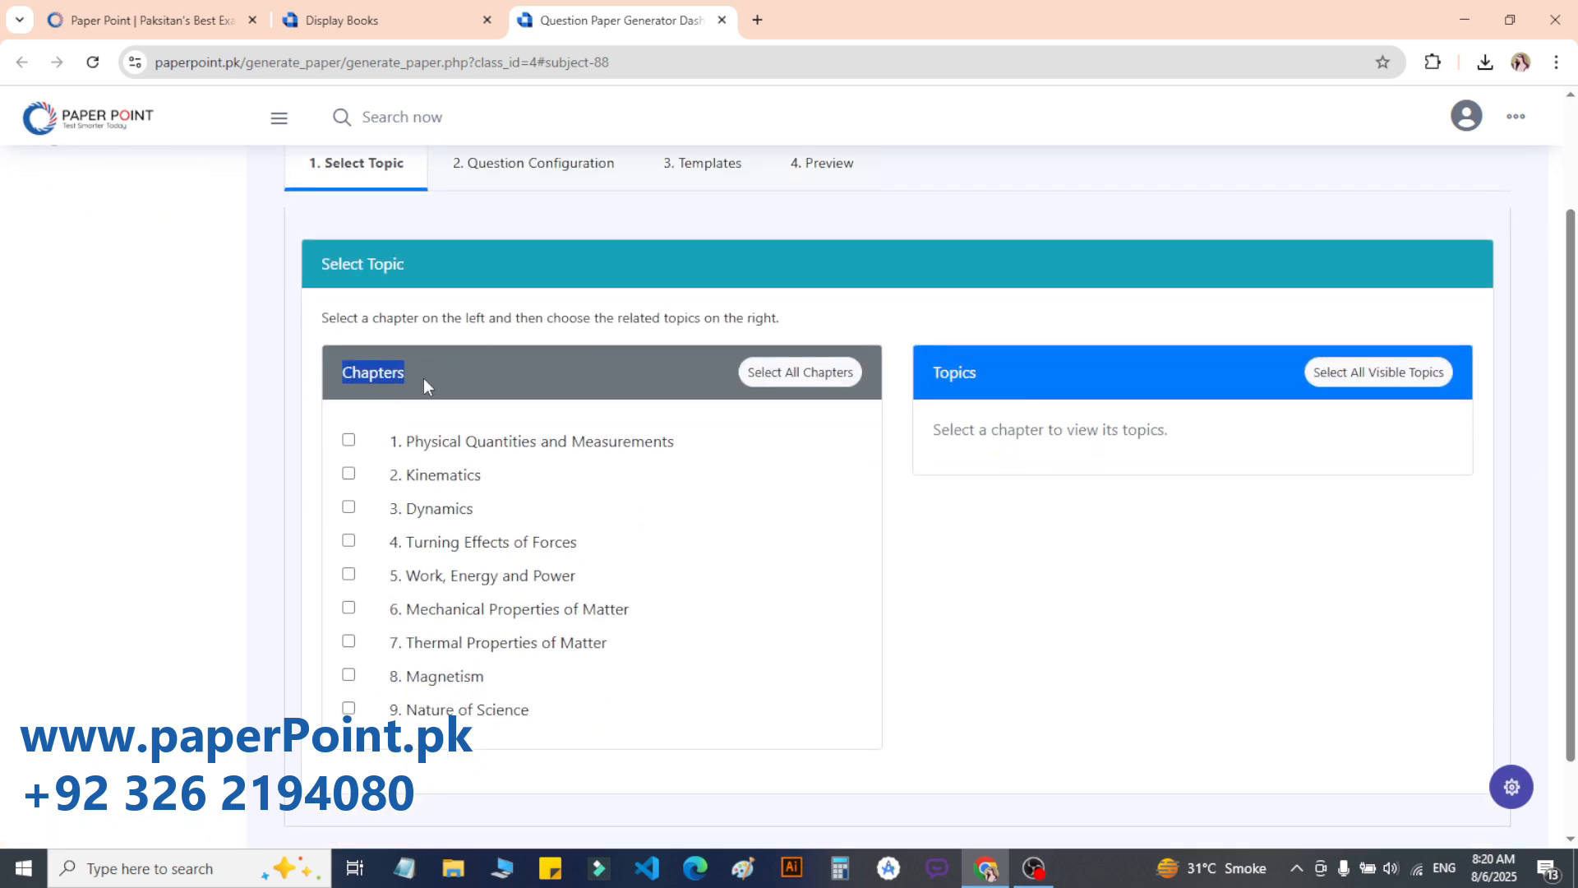
pyautogui.doubleClick(371, 378)
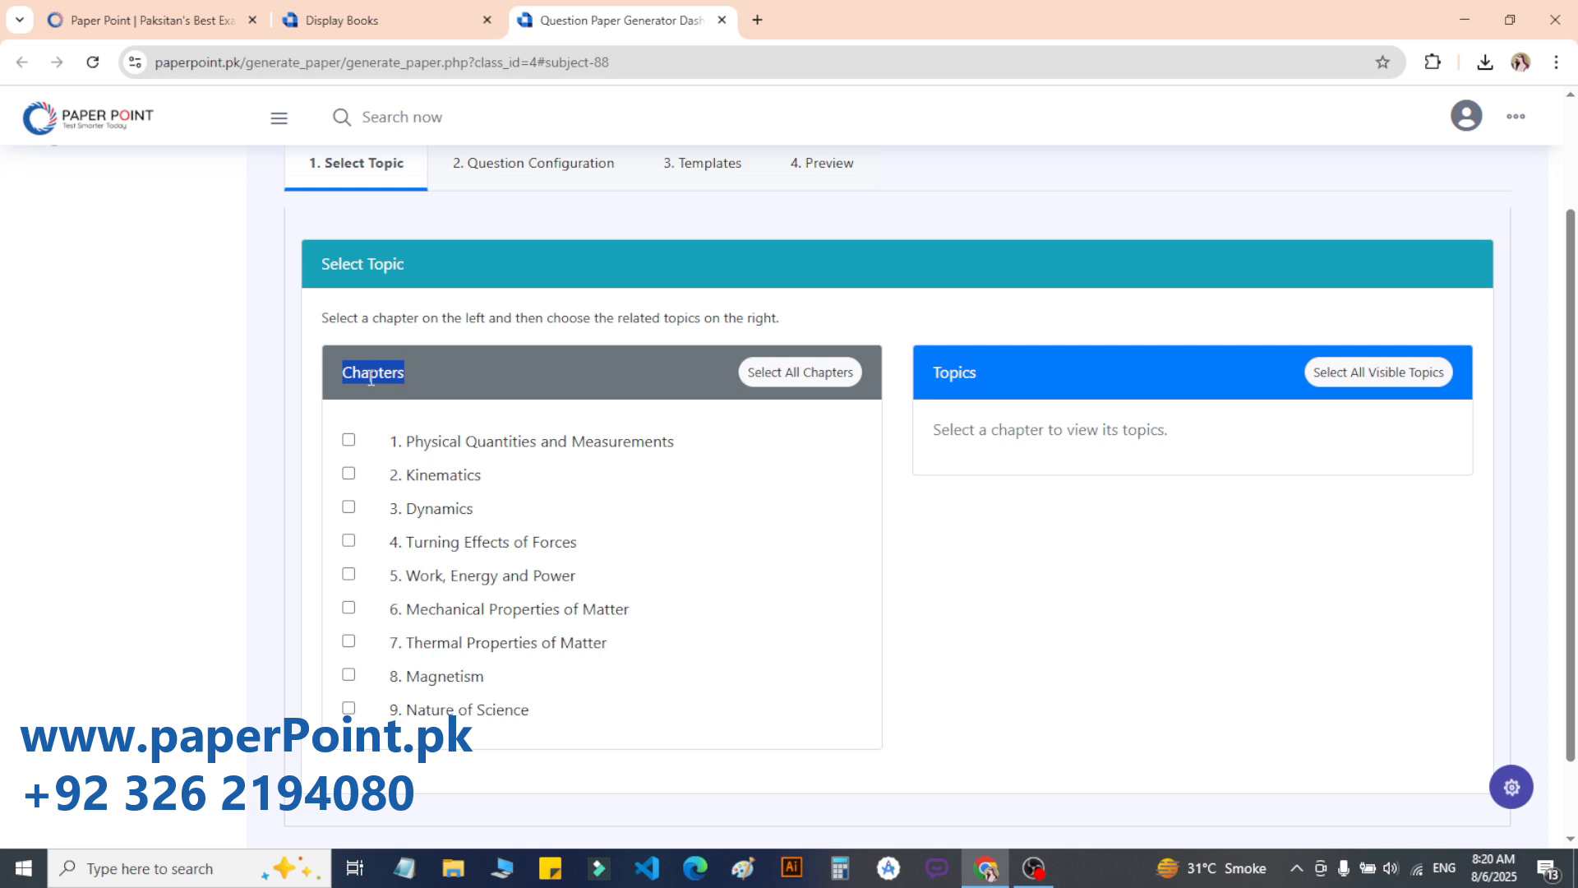
pyautogui.click(349, 441)
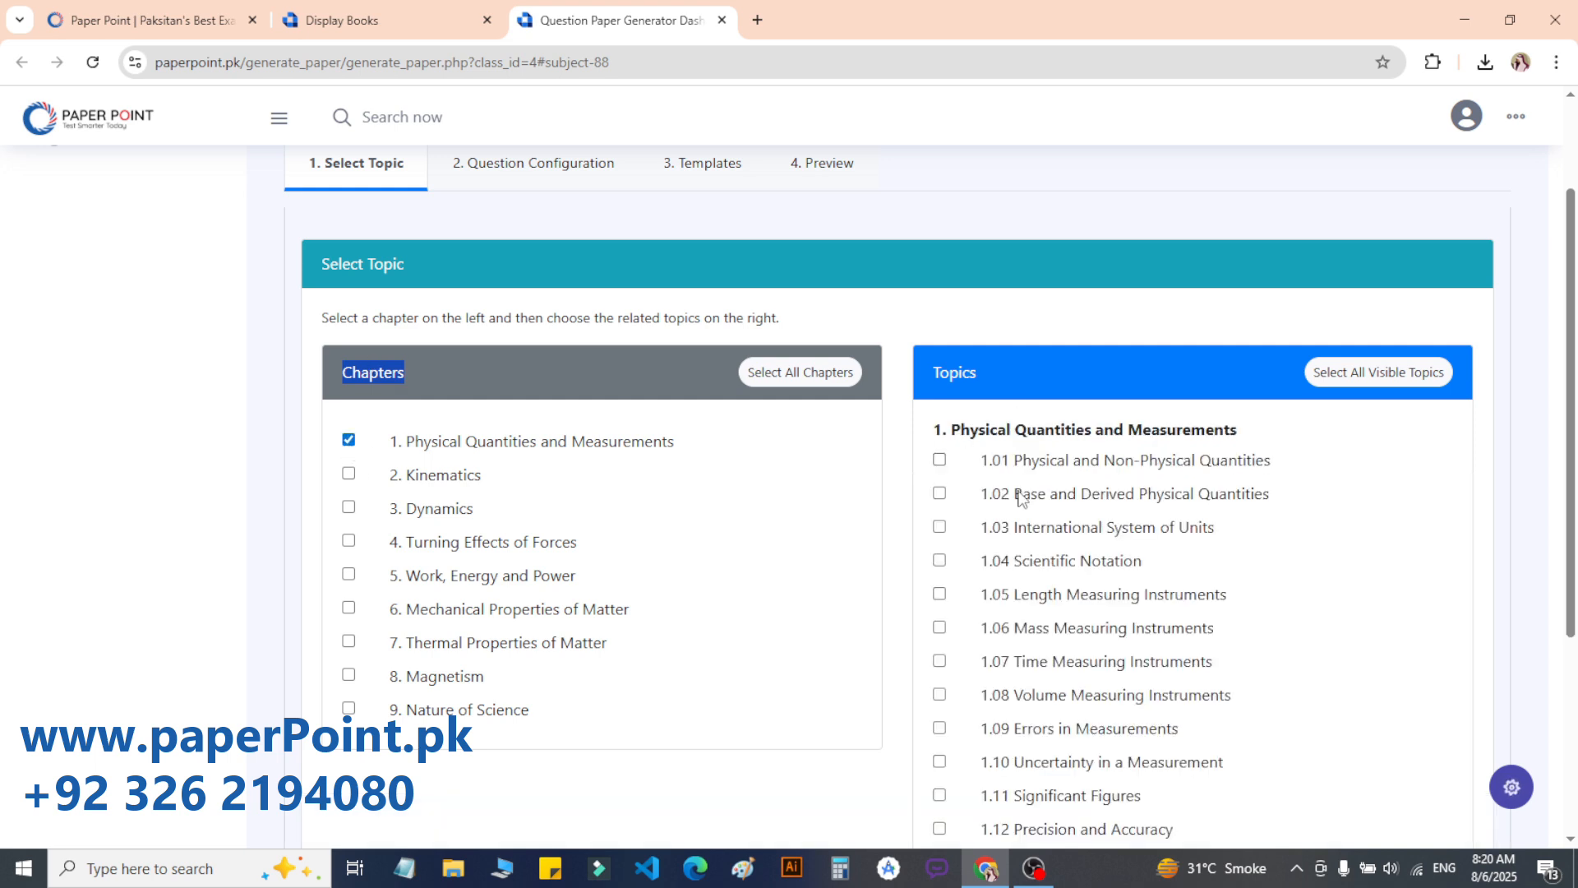
pyautogui.click(348, 474)
pyautogui.moveTo(1573, 432); pyautogui.dragTo(1572, 124)
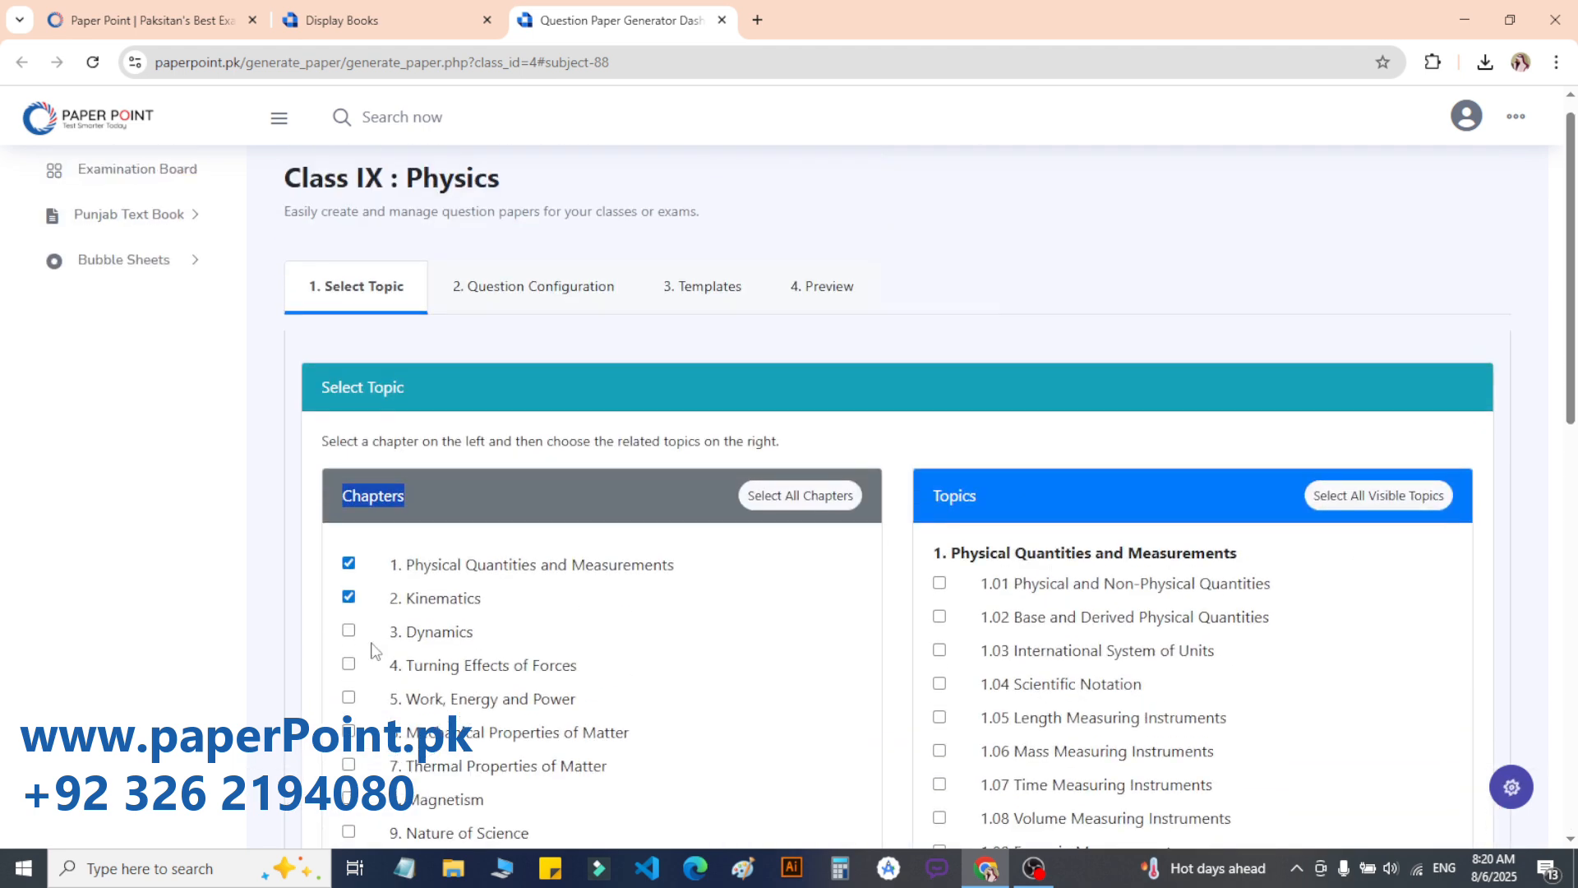
pyautogui.click(349, 631)
pyautogui.click(349, 631)
pyautogui.click(349, 597)
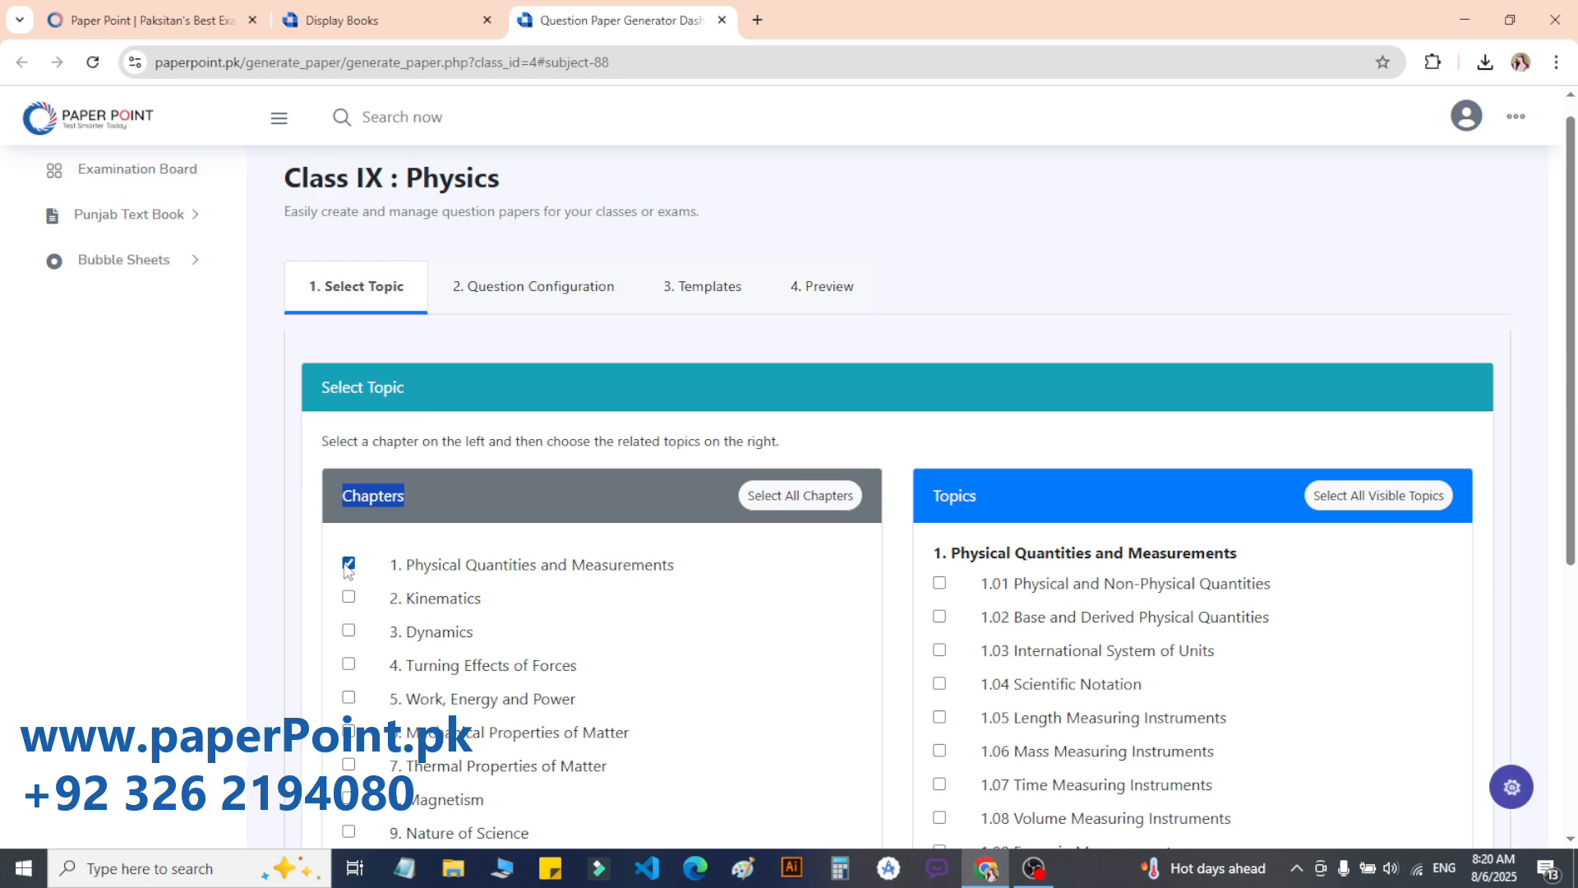
pyautogui.click(348, 563)
pyautogui.scroll(-2, 493, 460)
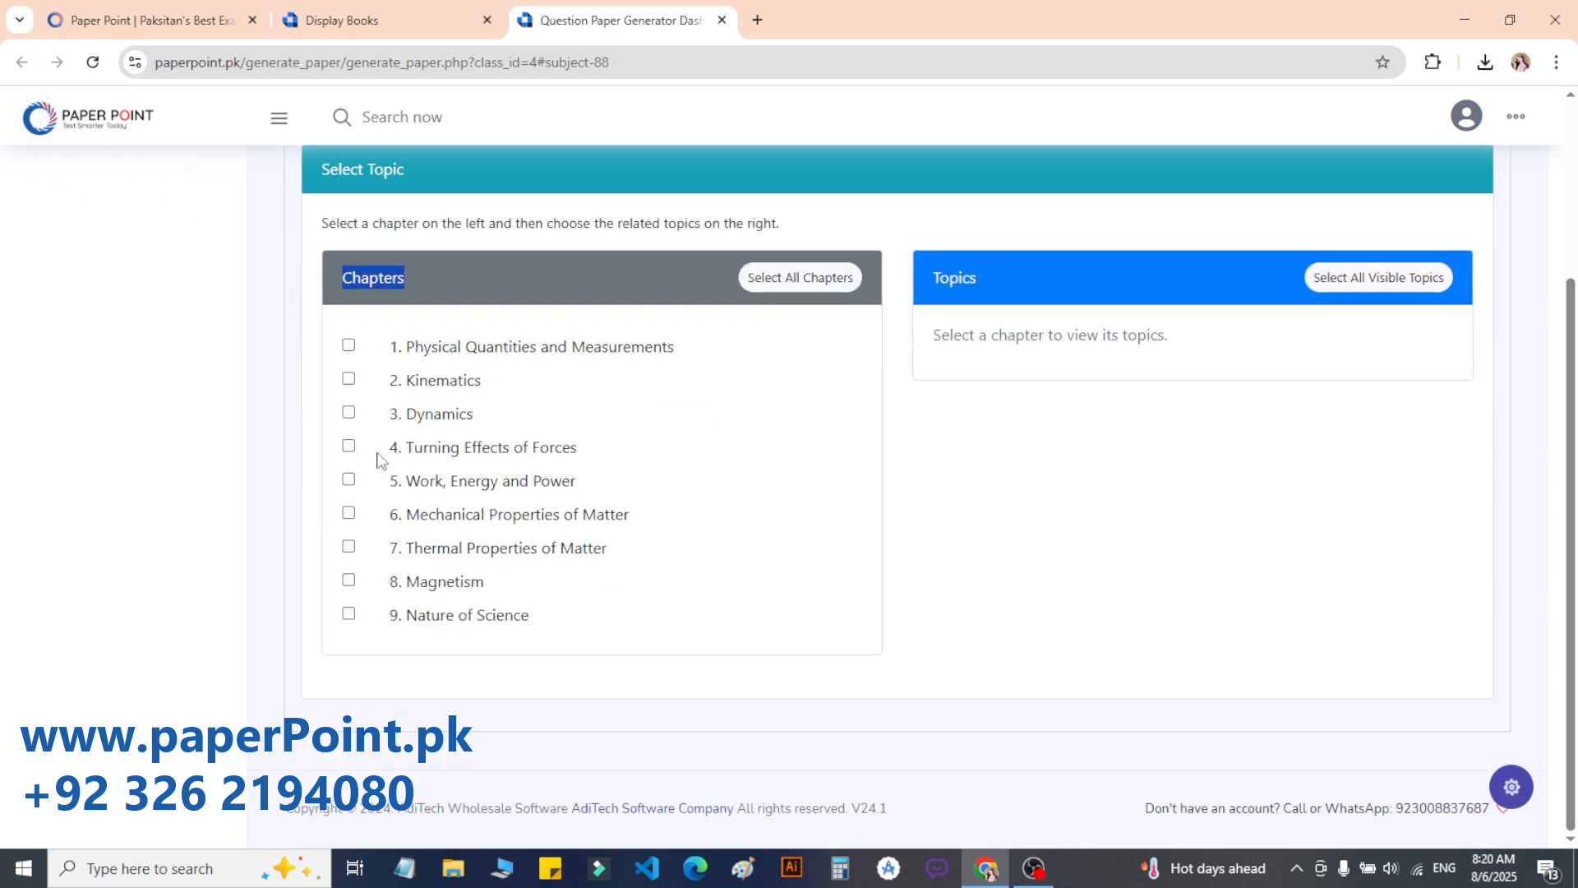
pyautogui.click(348, 446)
pyautogui.click(349, 479)
pyautogui.click(348, 513)
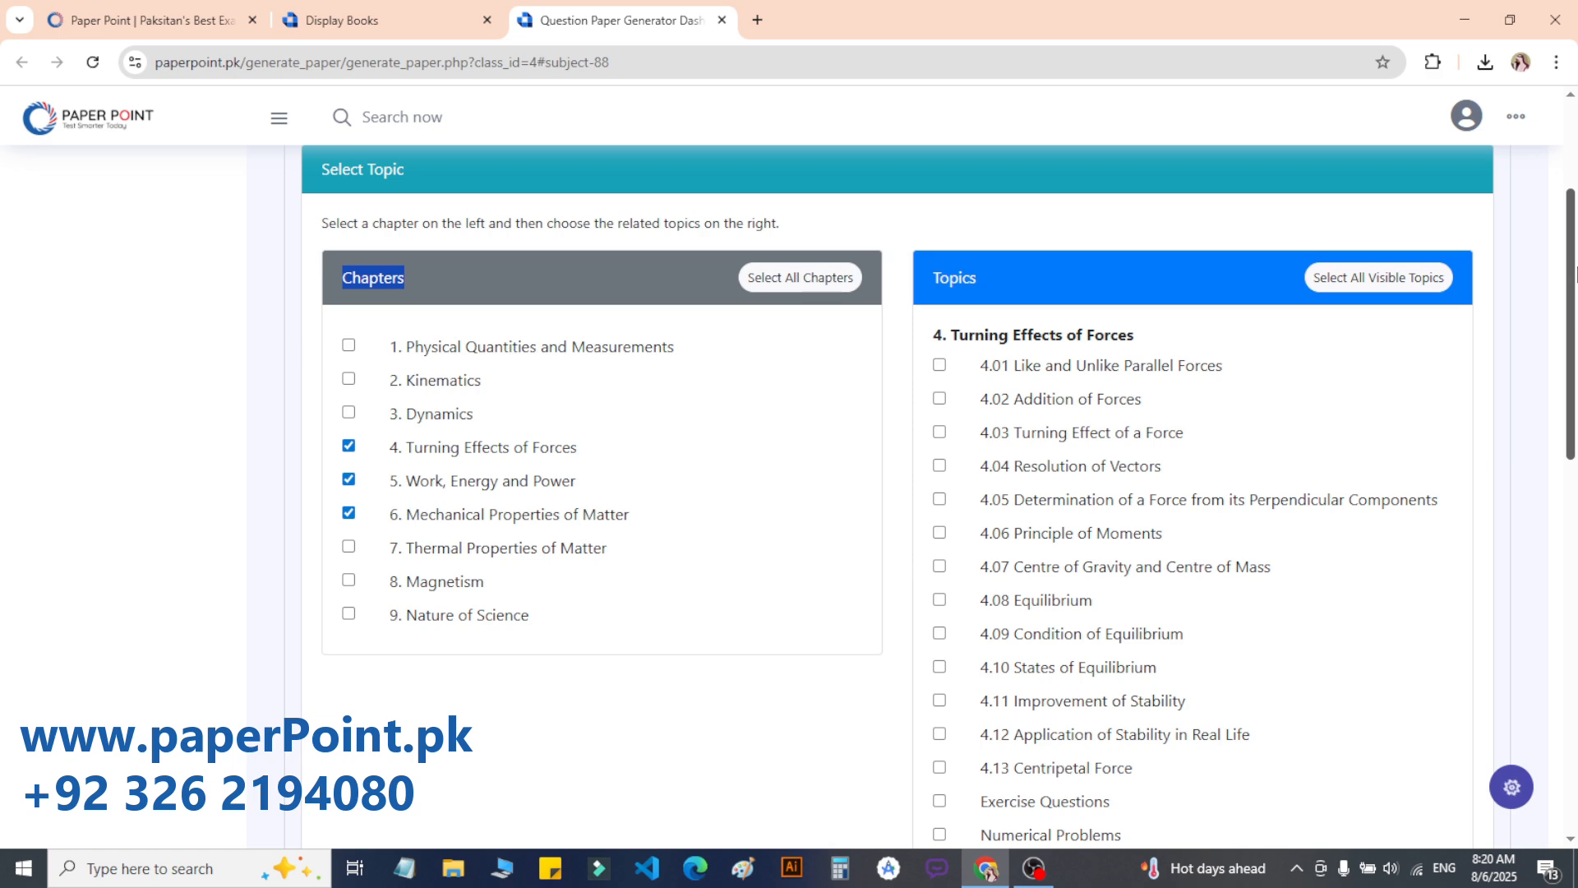
# Step: Select all visible topics, then exclude 6.8, 6.9 and chapter 6's Exercise Questions and Numerical Problems
pyautogui.moveTo(1576, 274); pyautogui.dragTo(1575, 310)
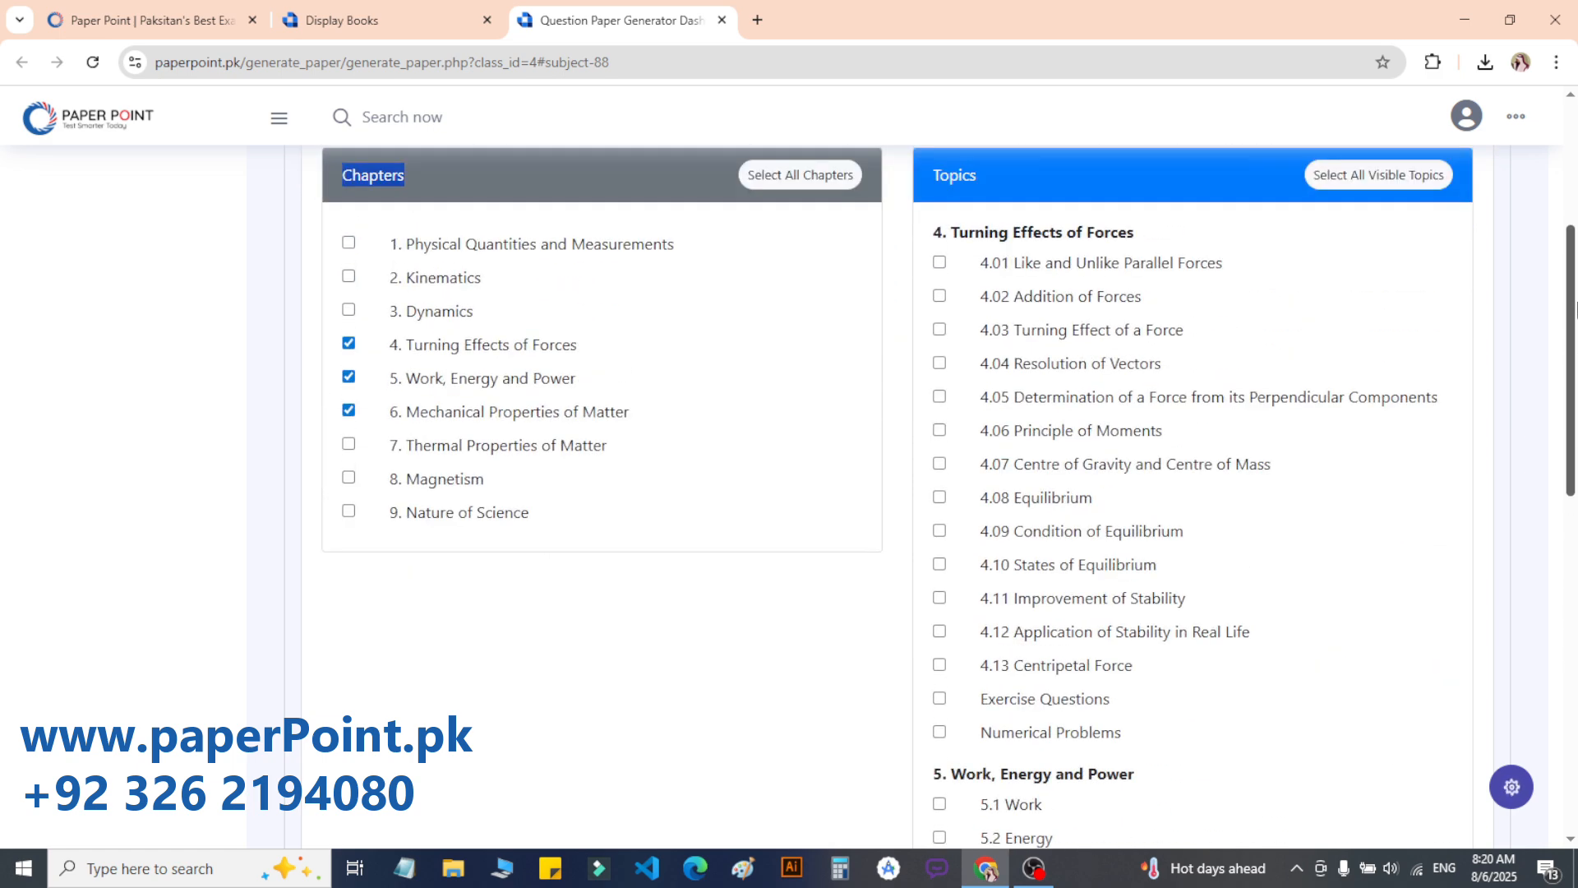
pyautogui.scroll(2, 999, 329)
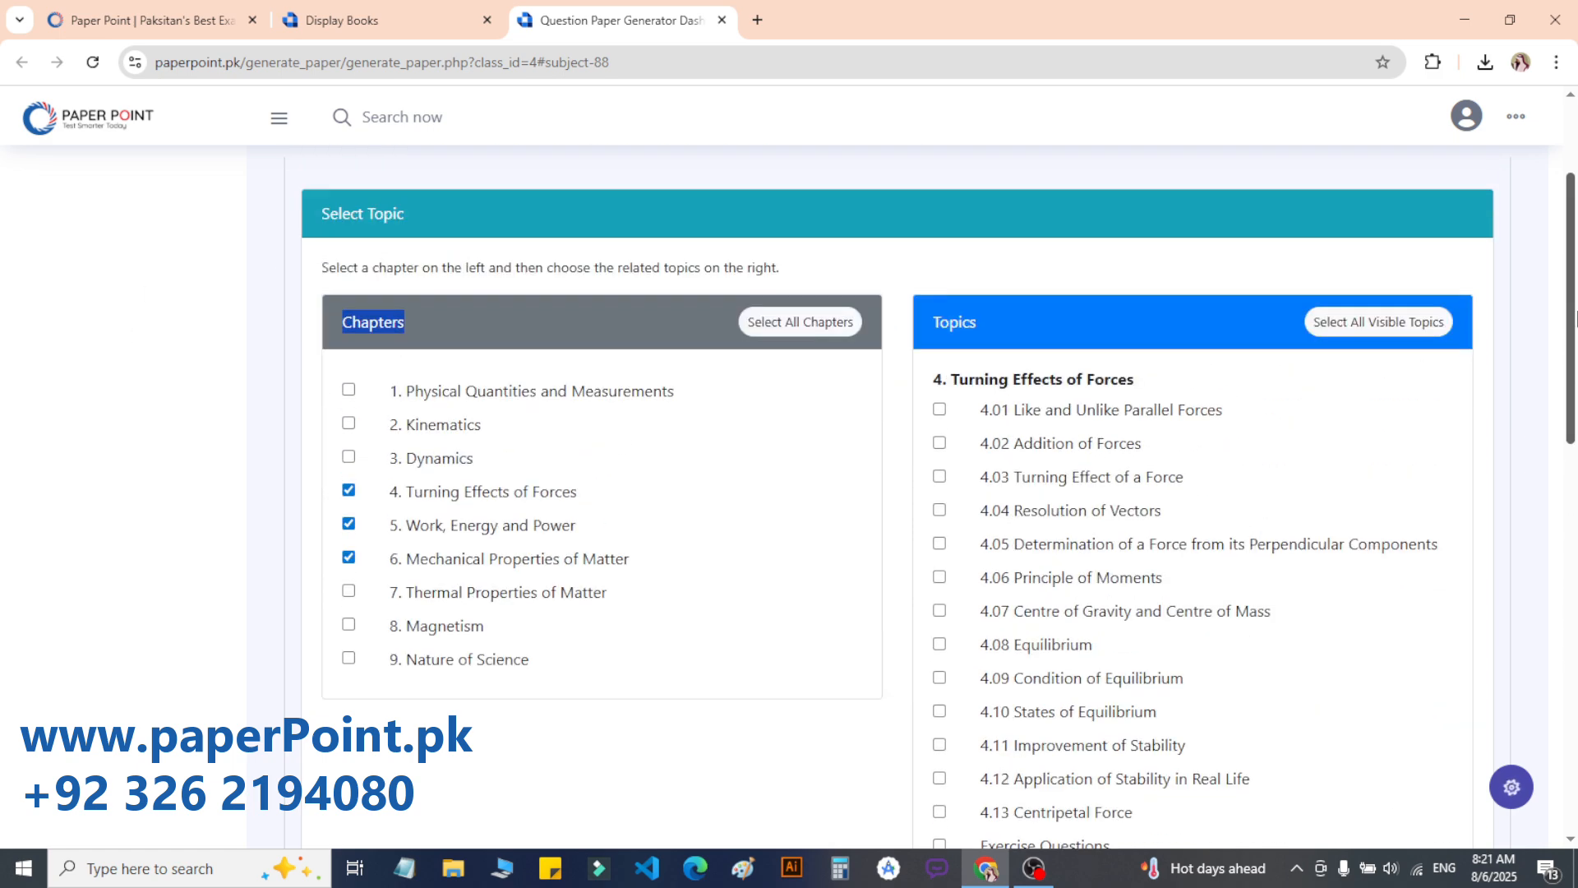
pyautogui.click(1349, 333)
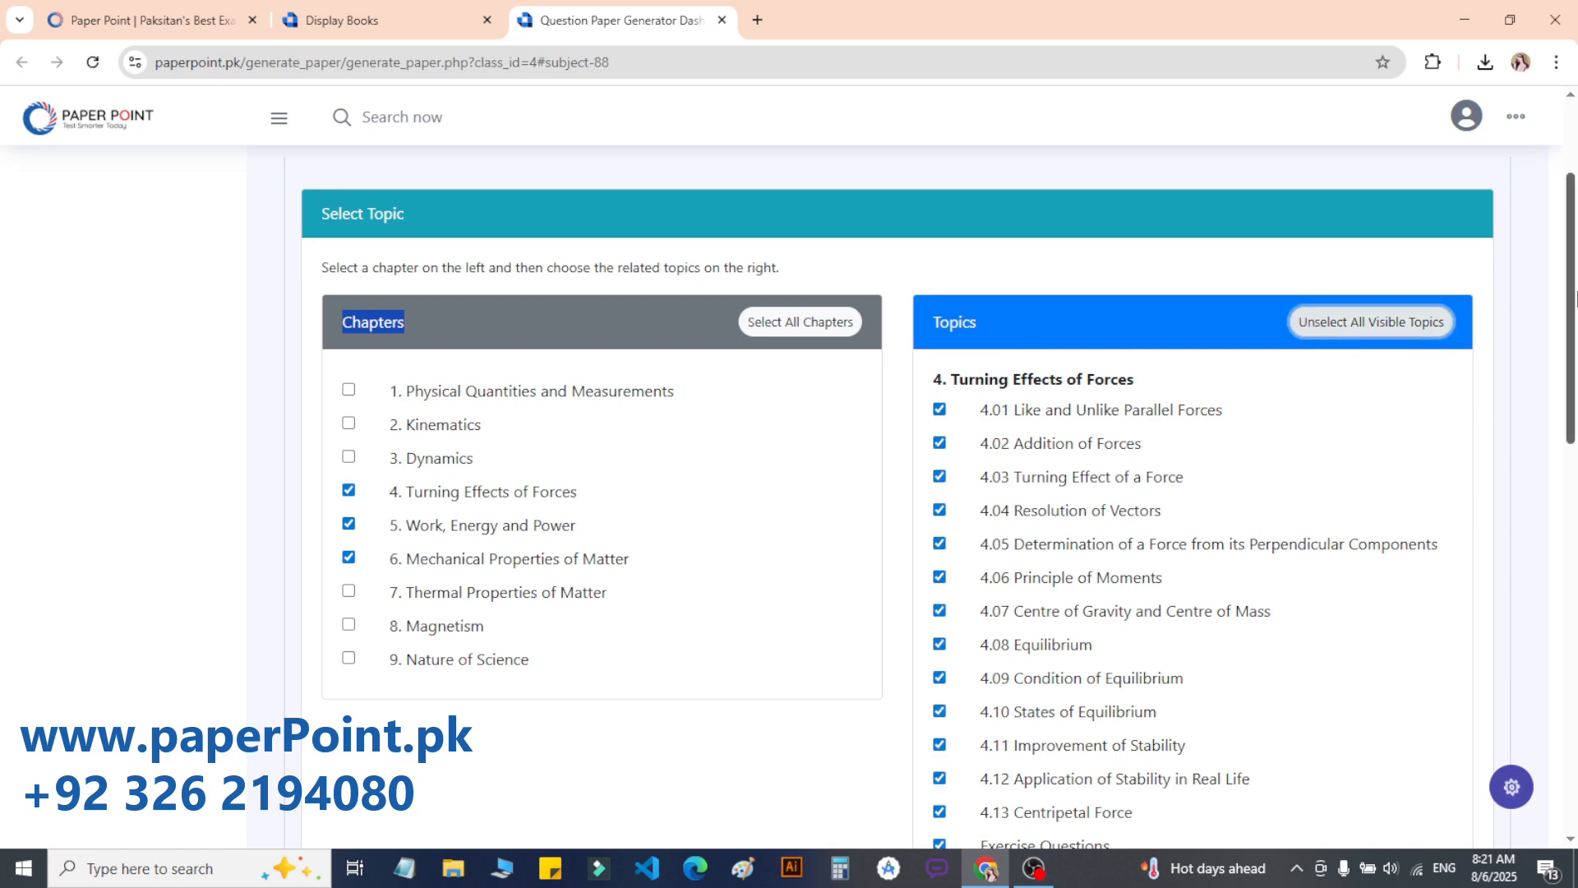
pyautogui.moveTo(1574, 298)
pyautogui.mouseDown()
pyautogui.moveTo(1573, 631)
pyautogui.moveTo(1574, 304)
pyautogui.mouseUp()
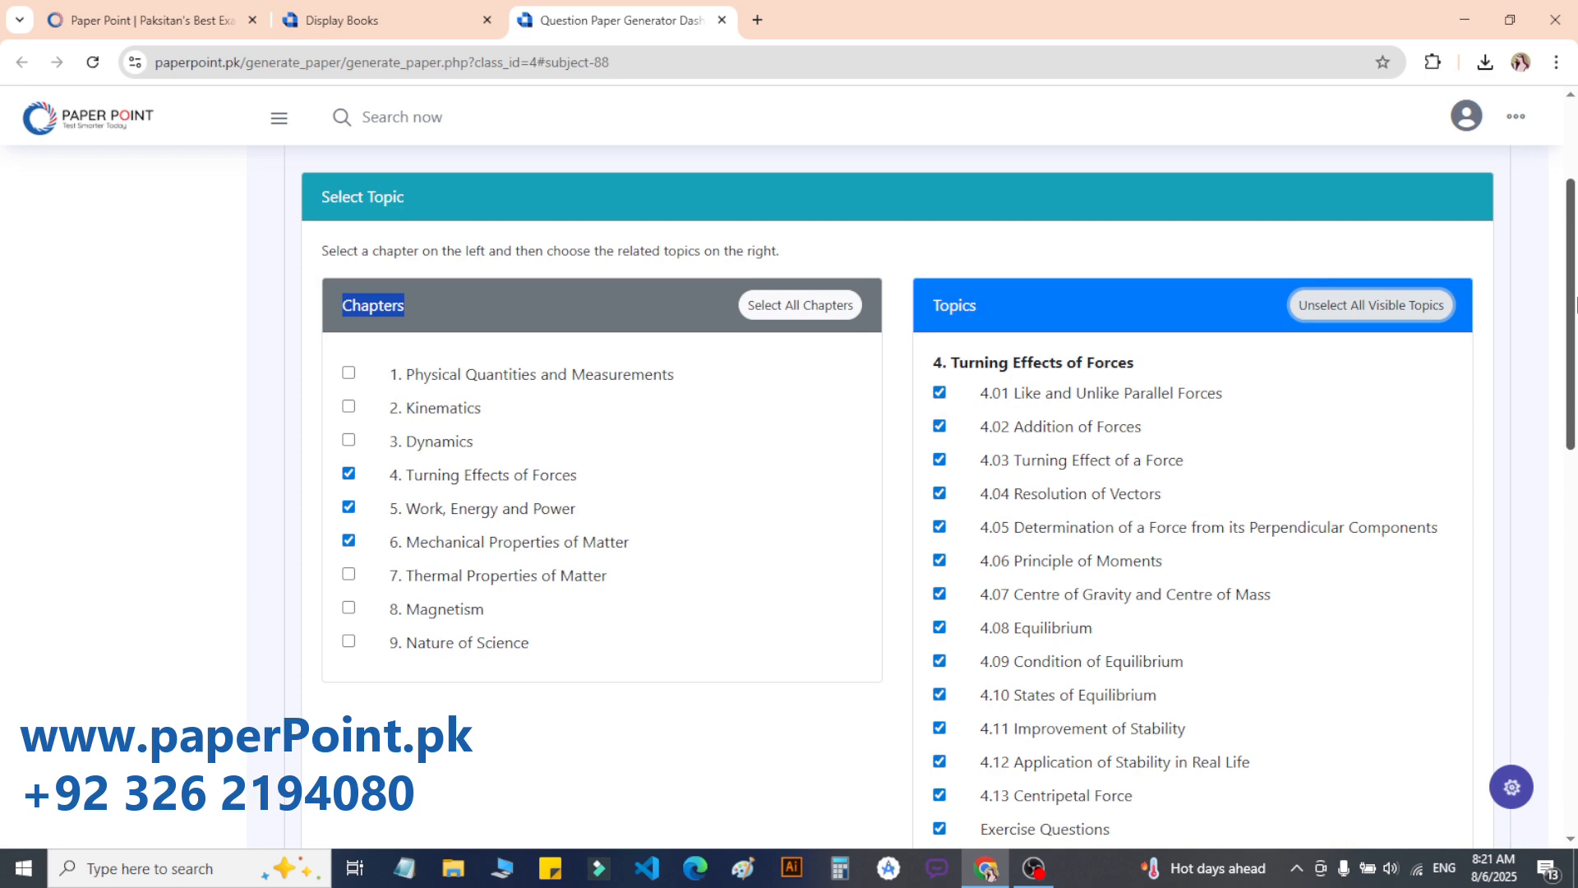
pyautogui.moveTo(1574, 366); pyautogui.dragTo(1575, 747)
pyautogui.click(939, 535)
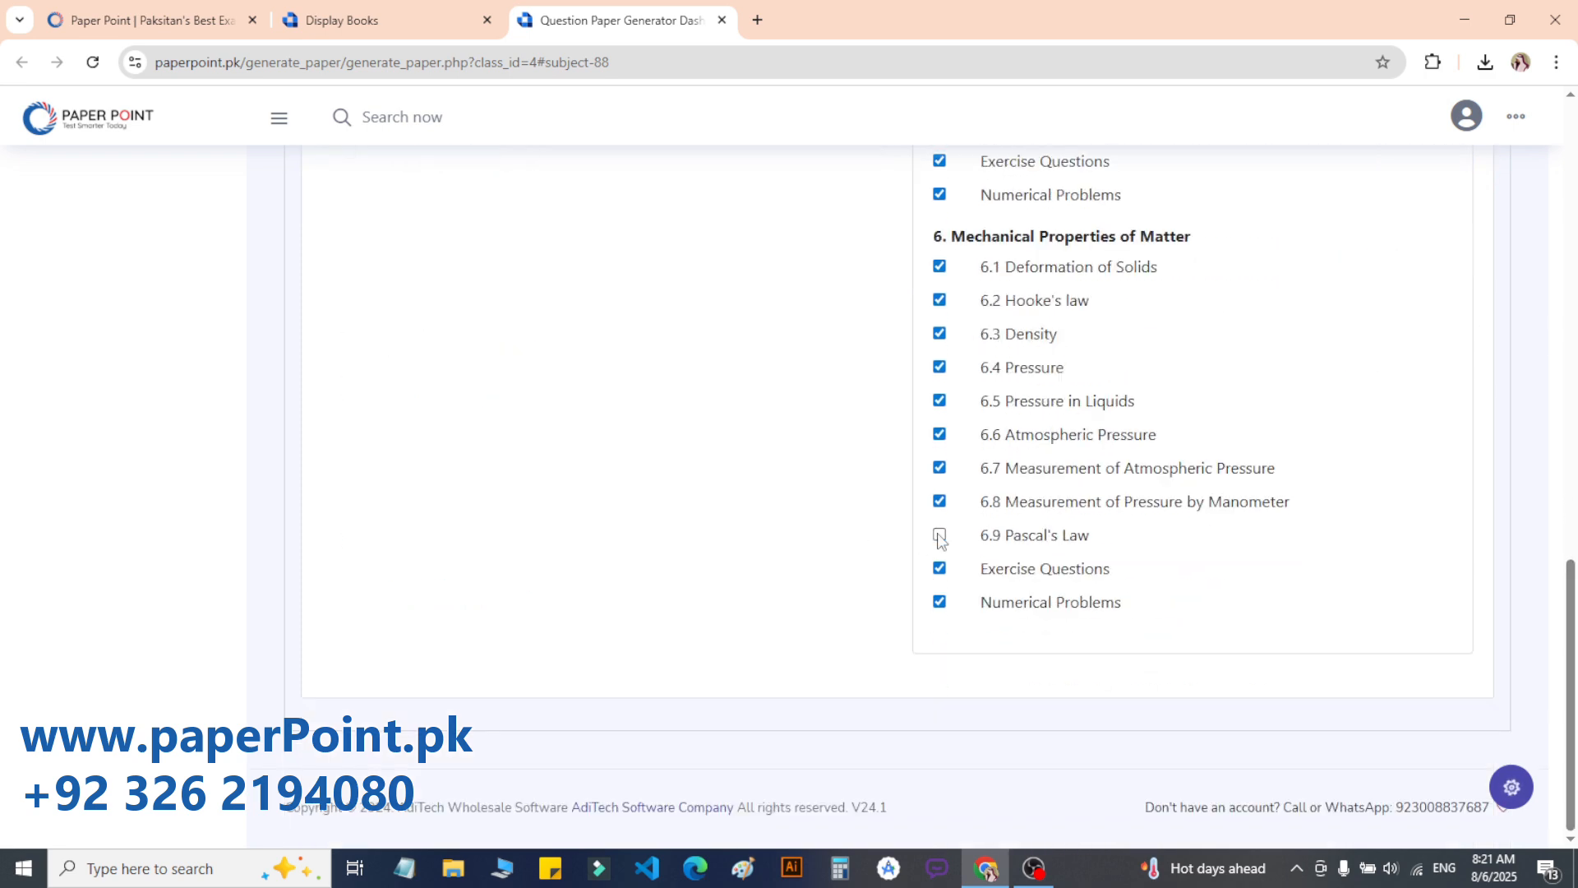
pyautogui.click(940, 502)
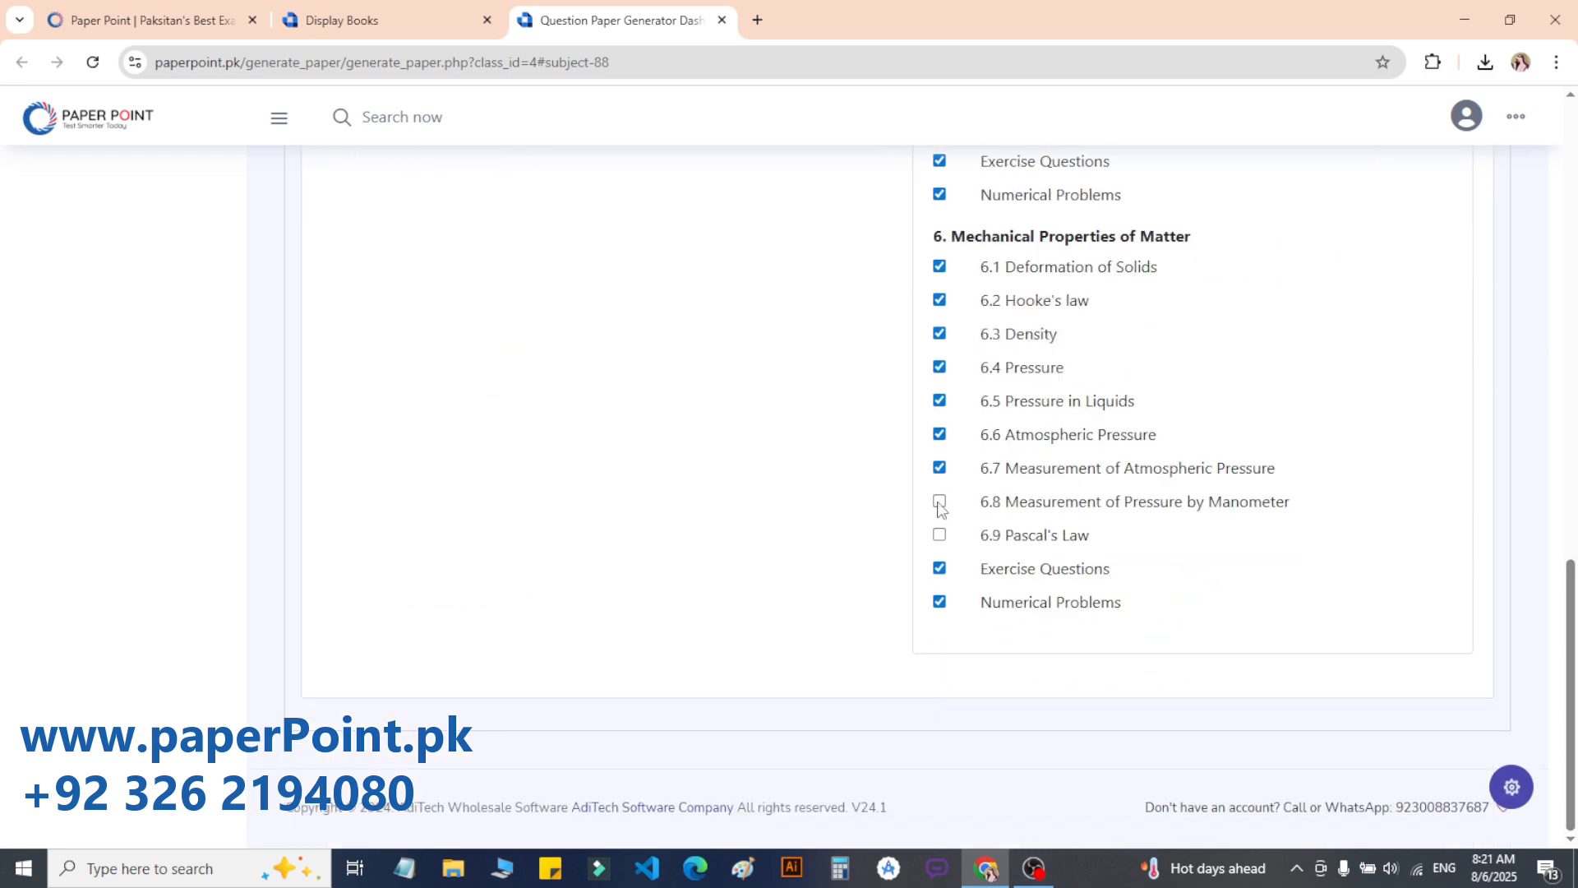
pyautogui.click(939, 569)
pyautogui.click(939, 602)
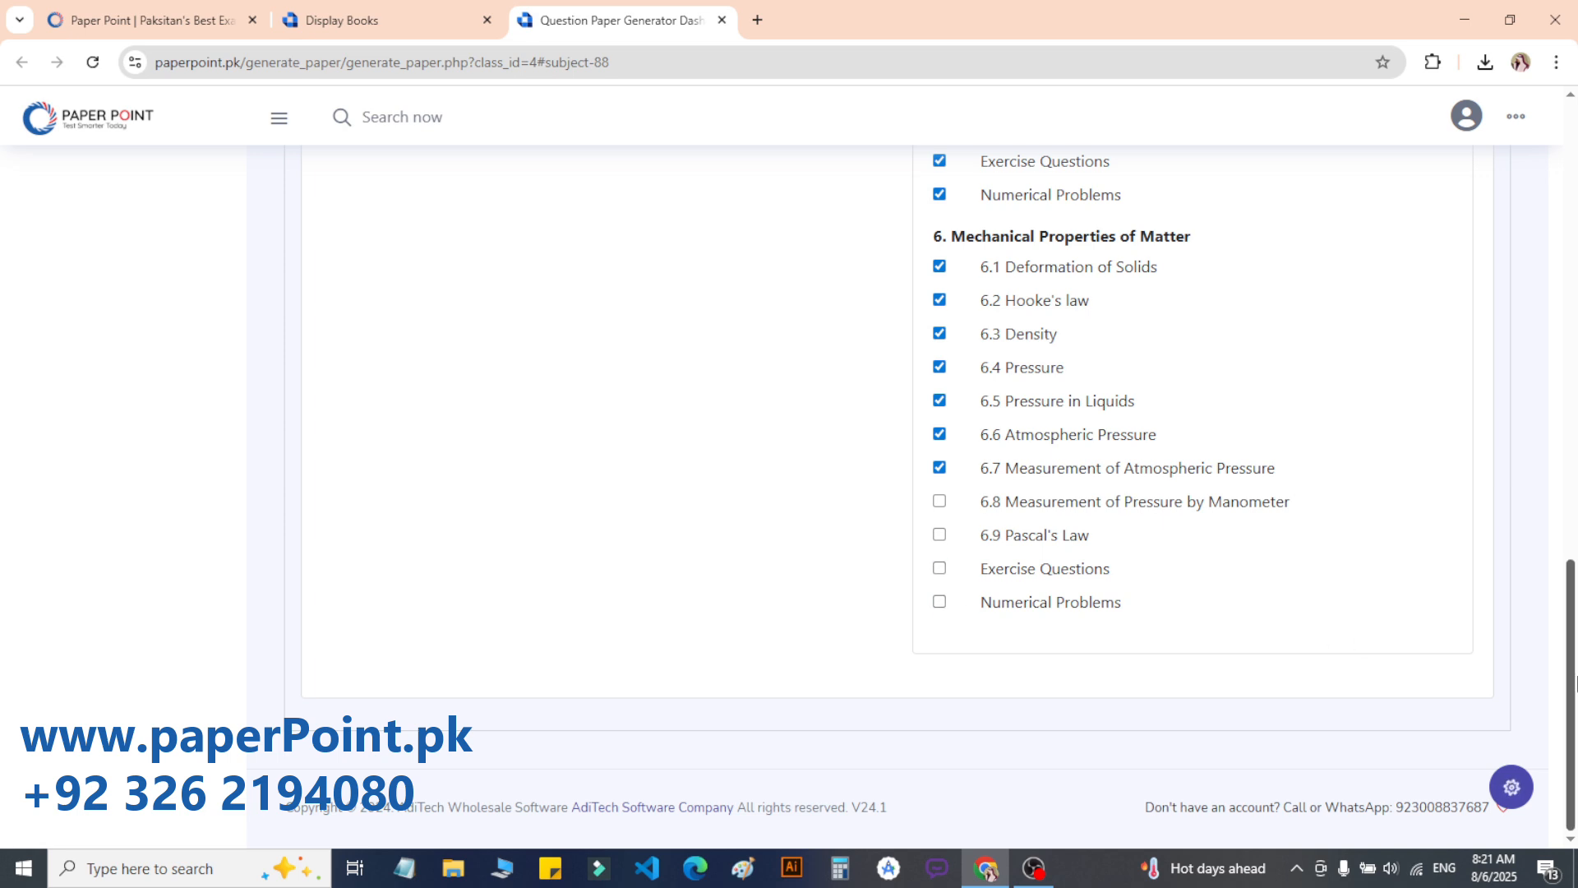
# Step: Review the selection by highlighting the Turning Effects of Forces, Chapters and Topics headings
pyautogui.moveTo(1576, 684); pyautogui.dragTo(1576, 278)
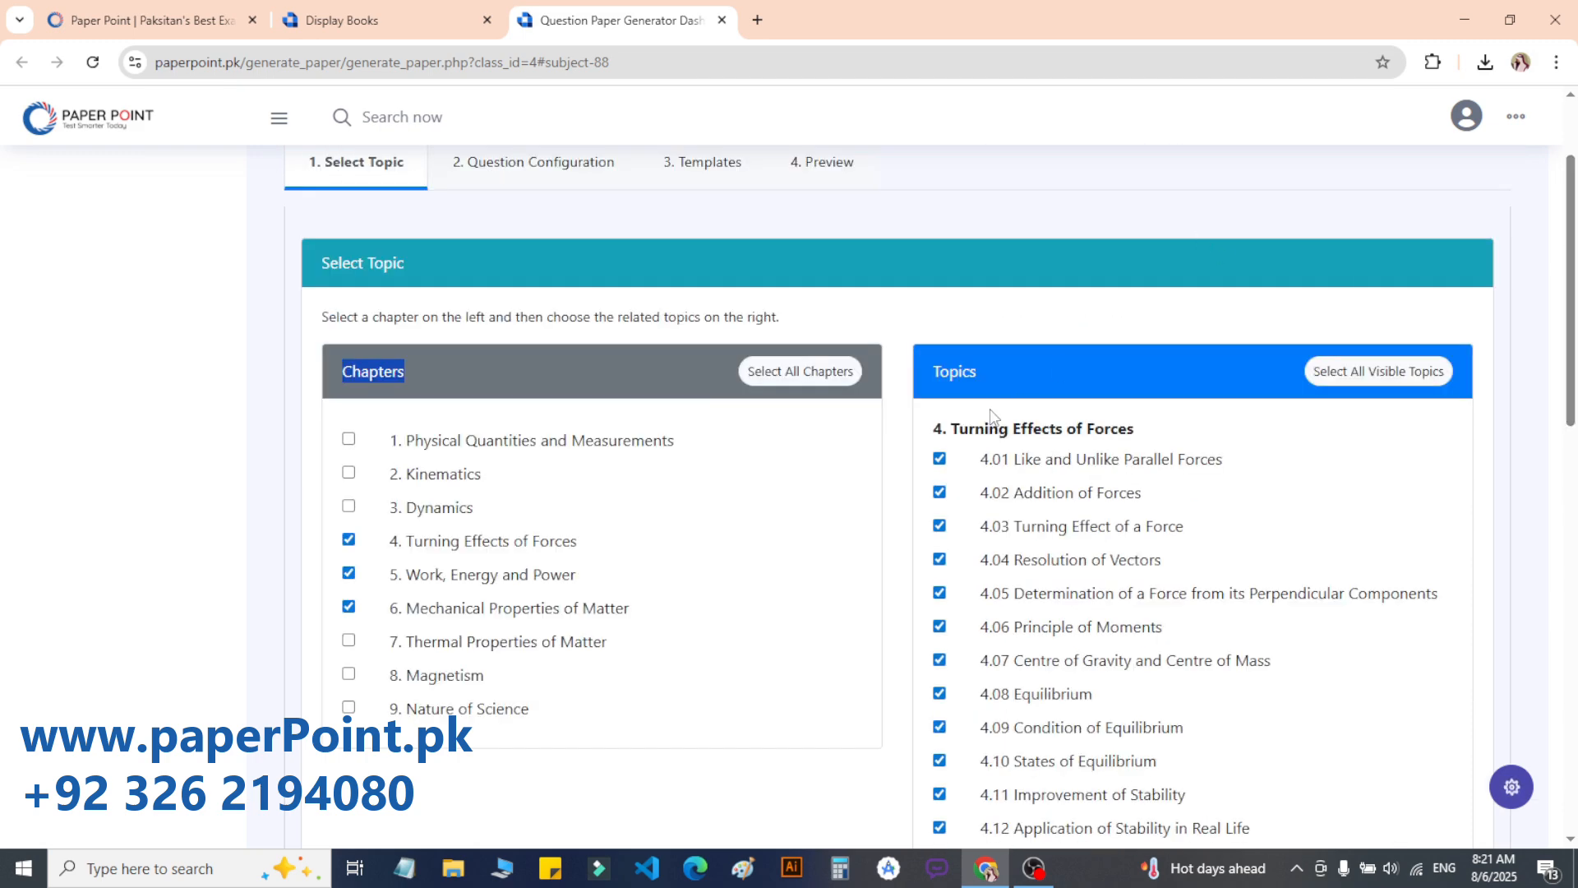
pyautogui.moveTo(949, 424); pyautogui.dragTo(1134, 443)
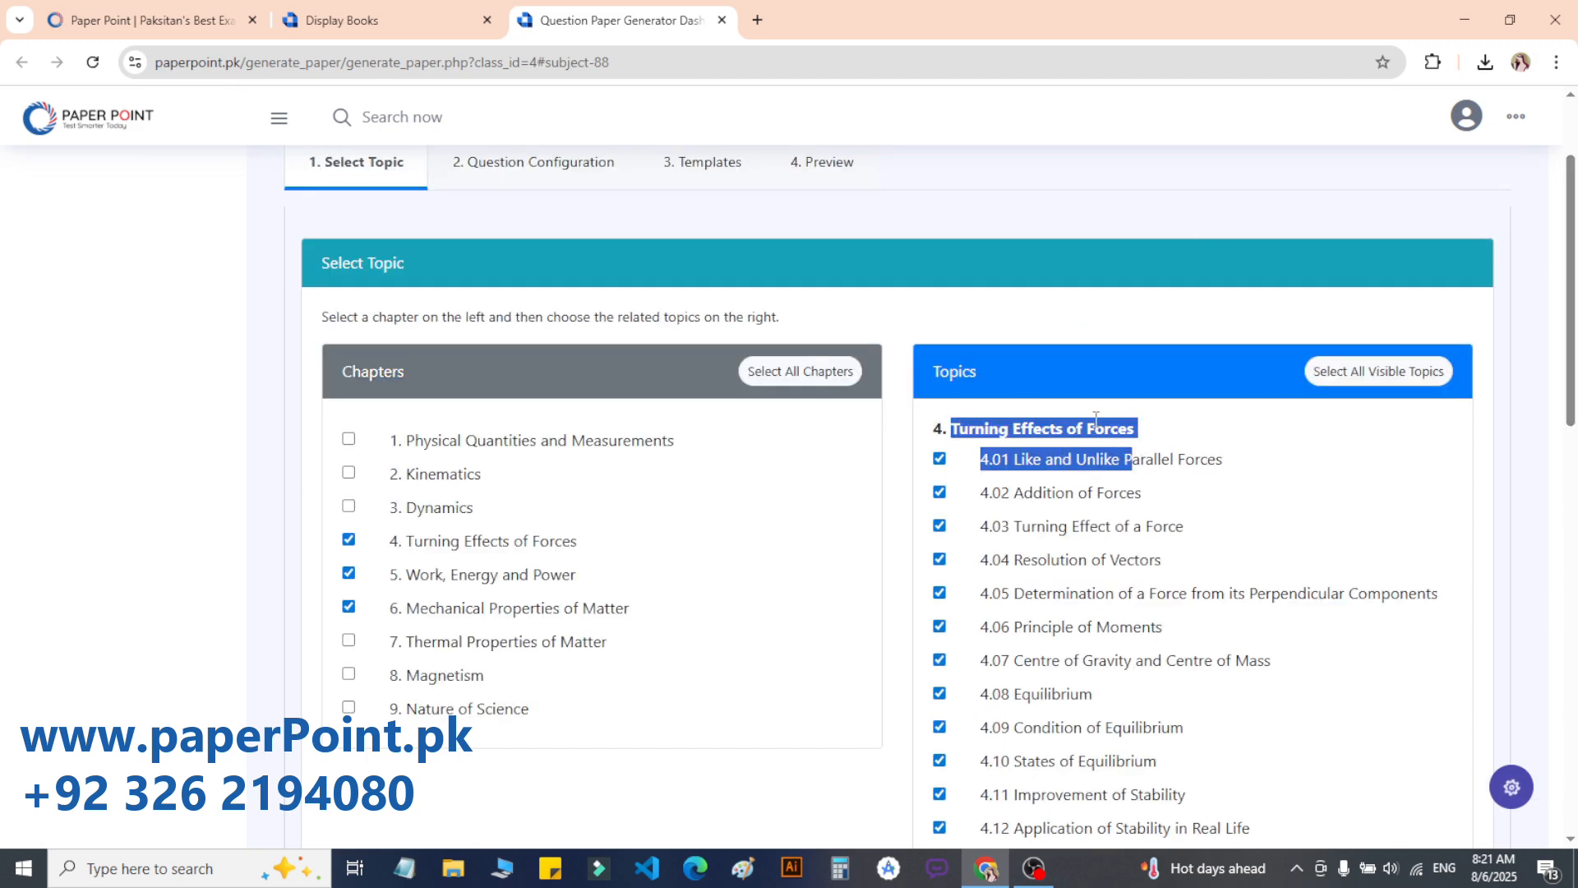
pyautogui.tripleClick(1095, 419)
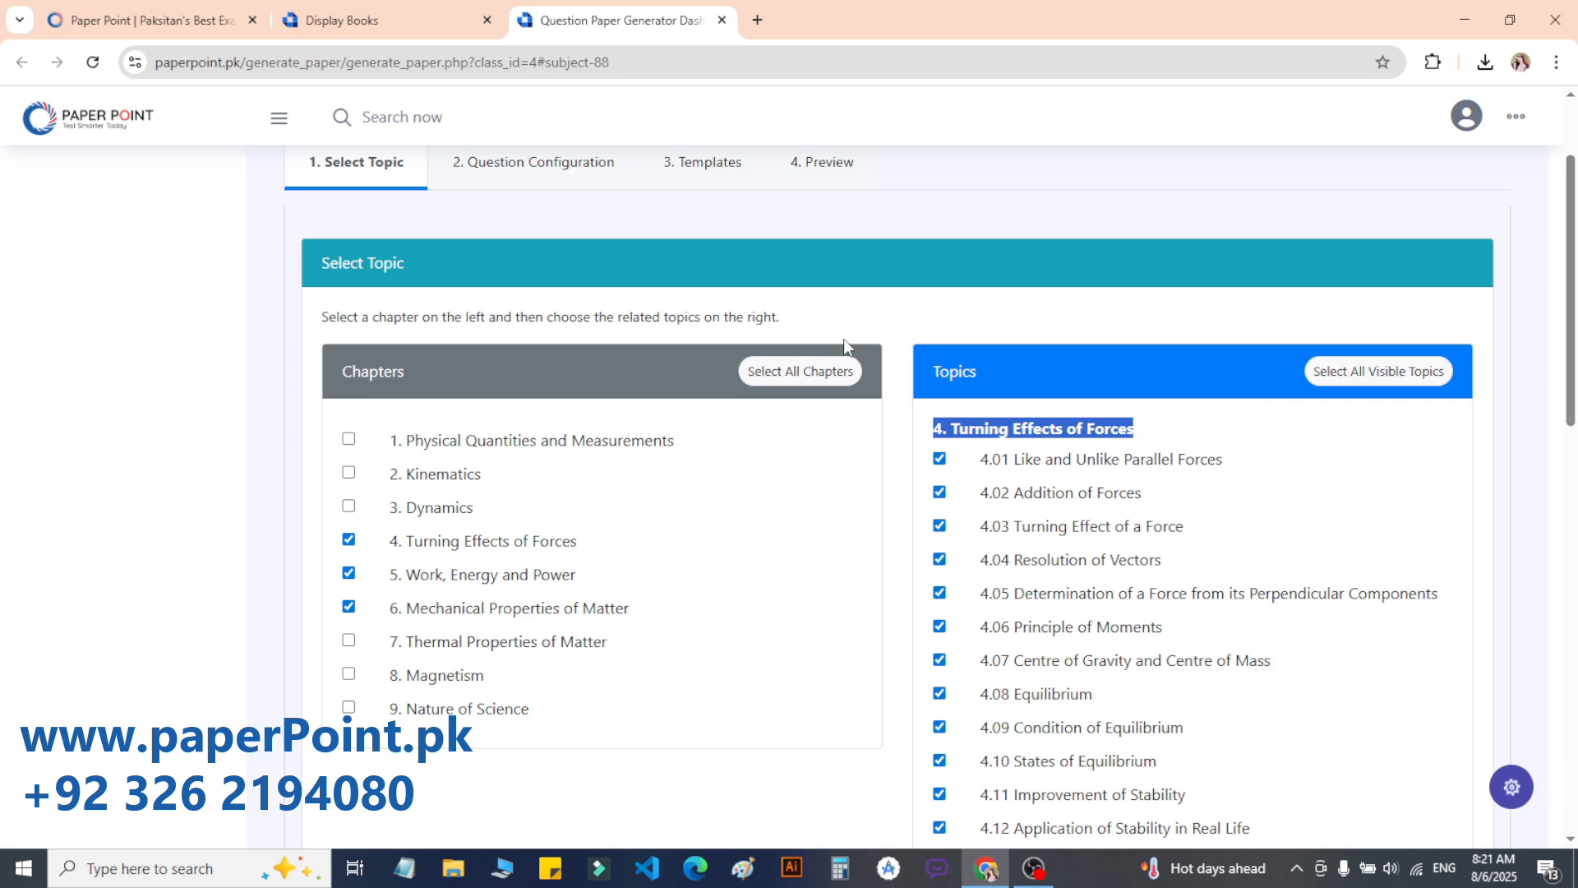
pyautogui.tripleClick(1006, 433)
pyautogui.moveTo(342, 392); pyautogui.dragTo(433, 387)
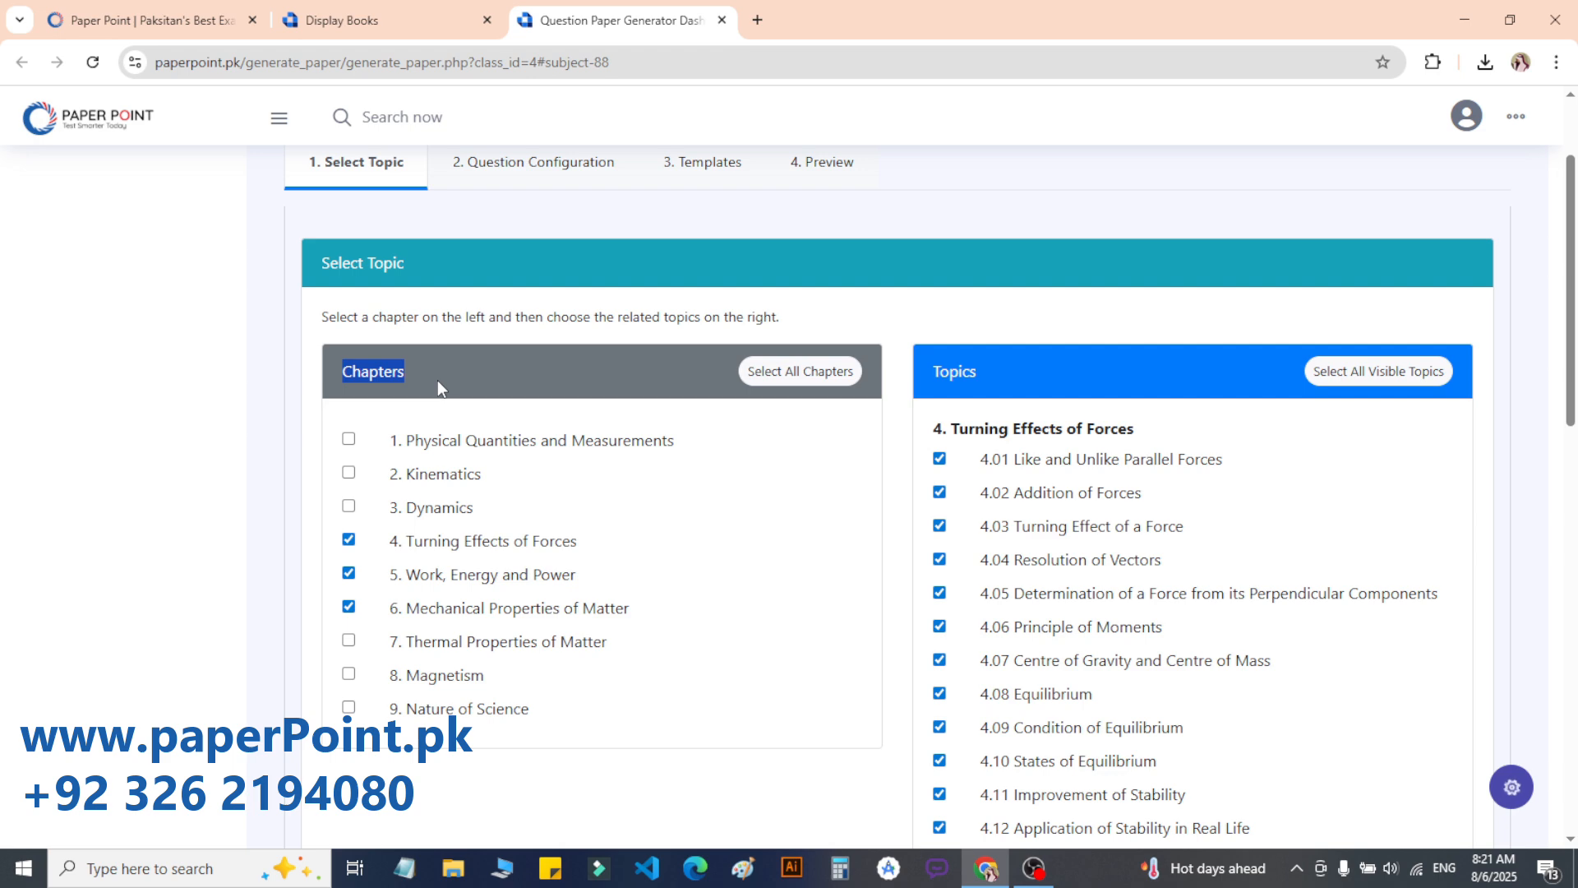
pyautogui.doubleClick(945, 369)
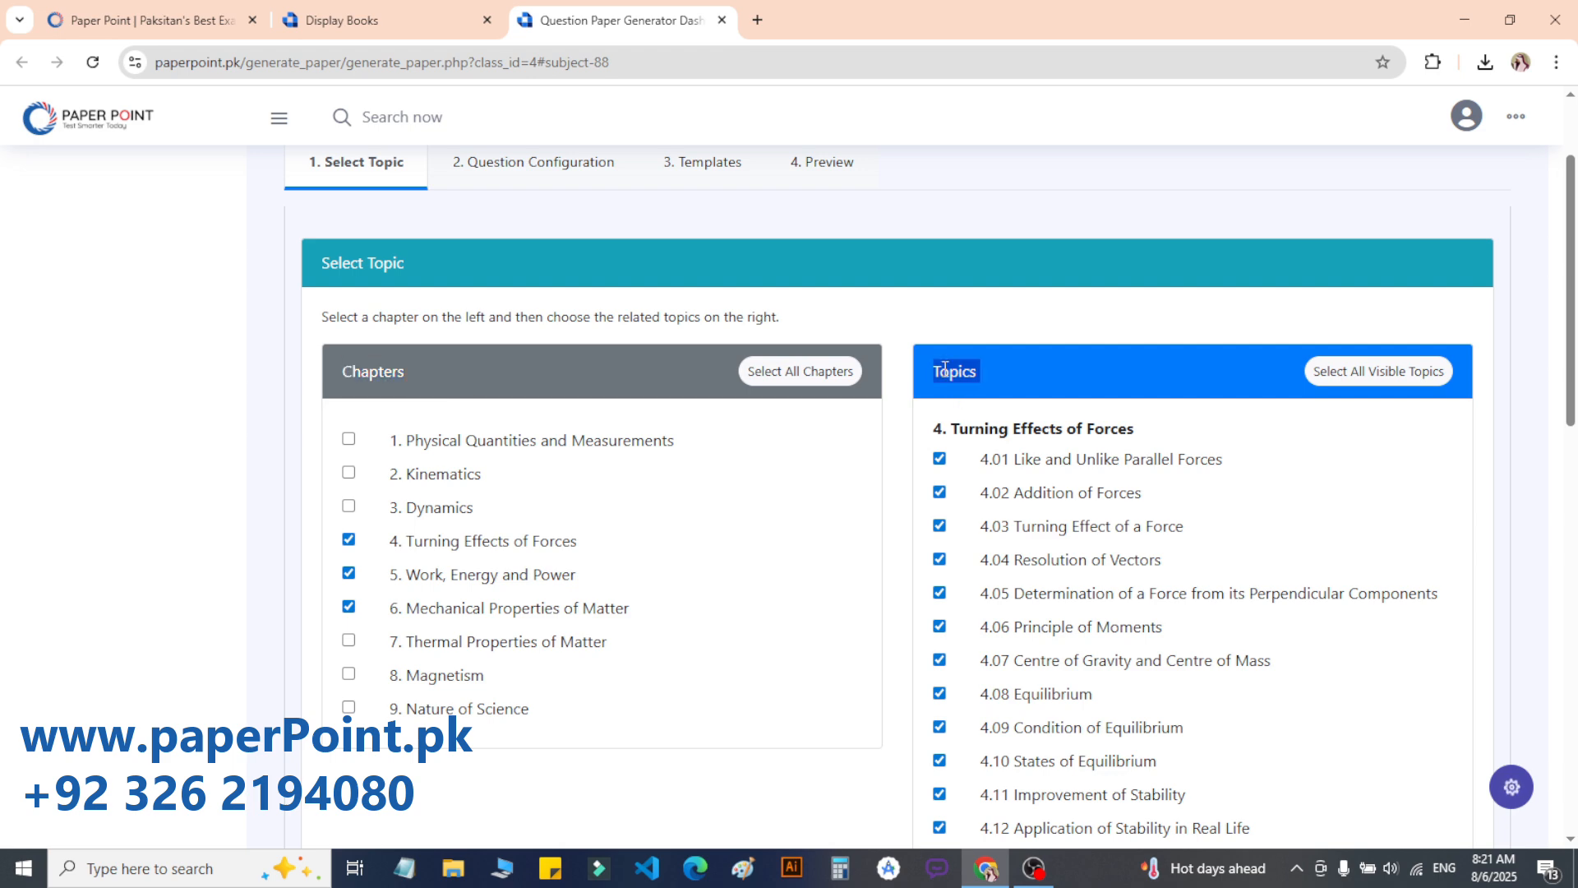
pyautogui.scroll(2, 306, 313)
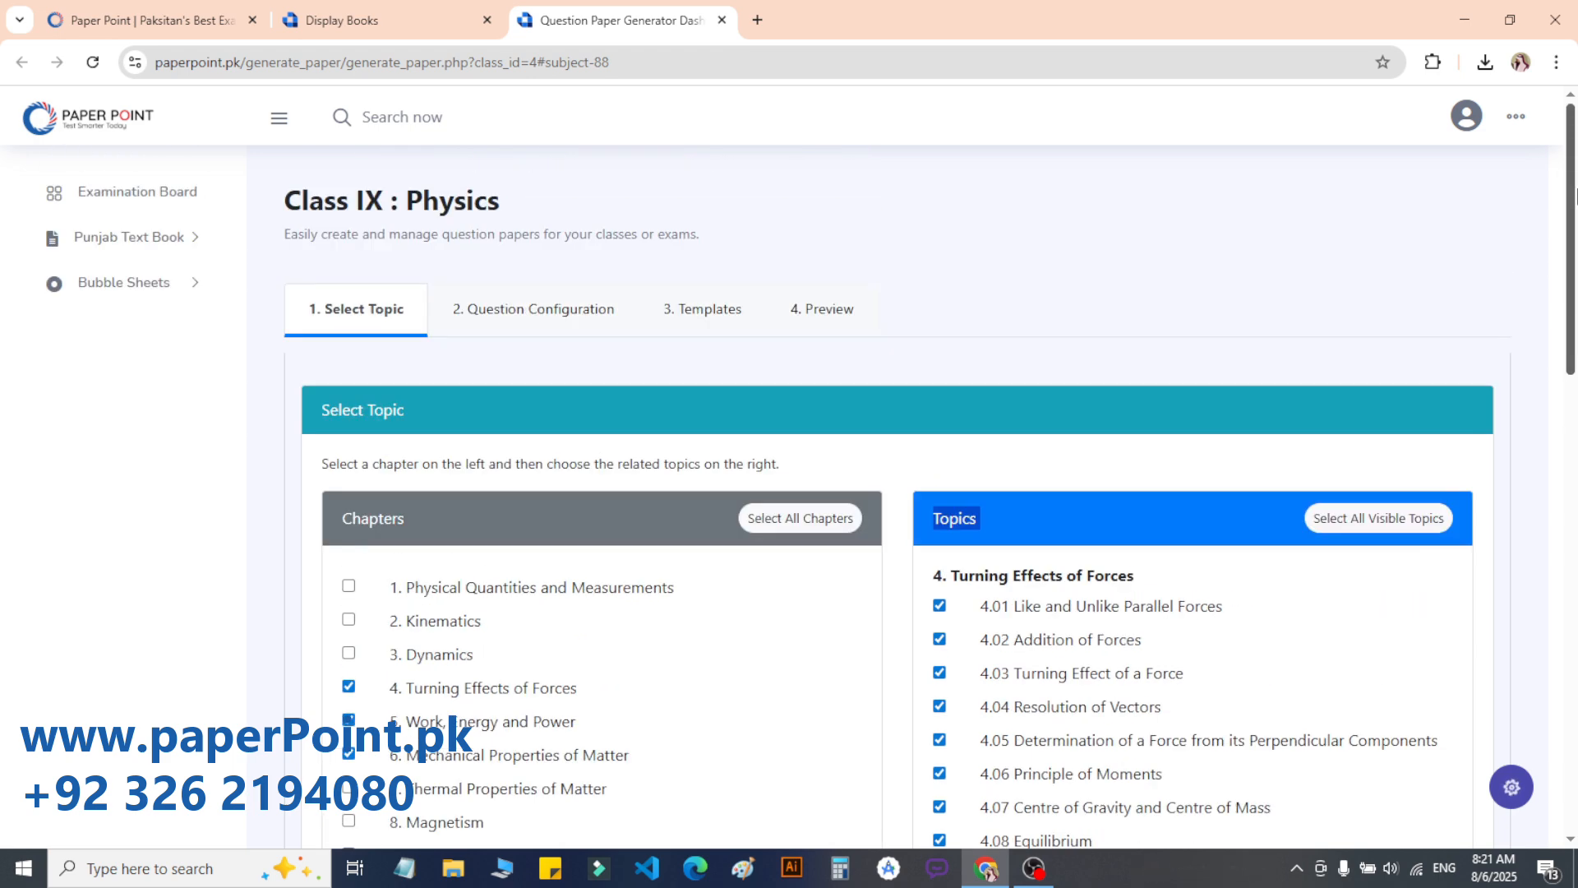
# Step: Tick the Exercise Question level and load its questions: 18 MCQs, 30 short, 49 long
pyautogui.click(531, 311)
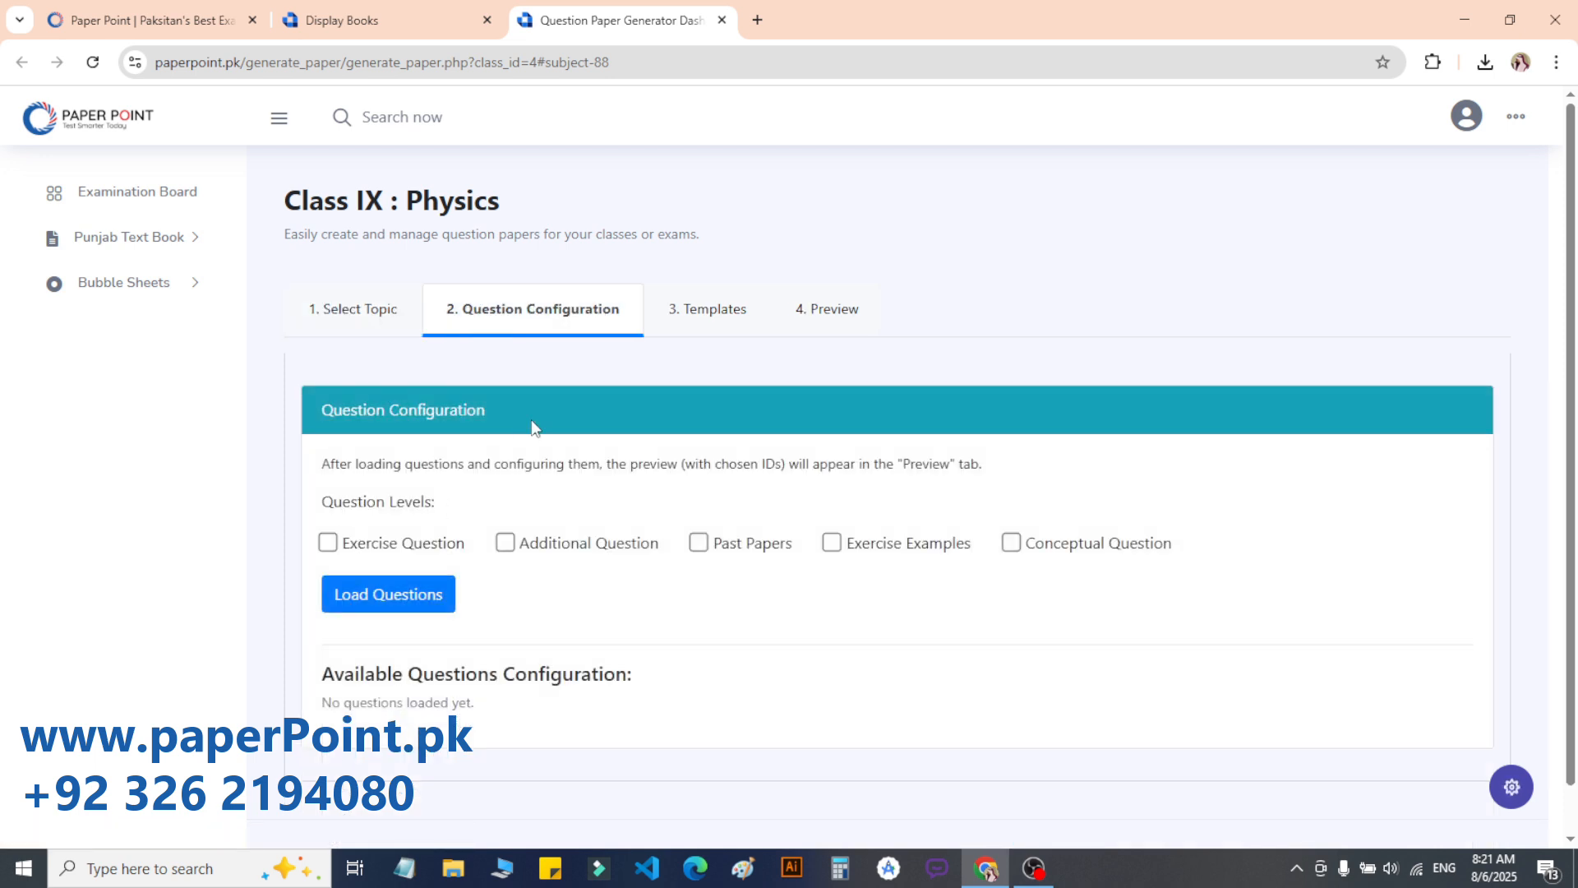
pyautogui.click(327, 544)
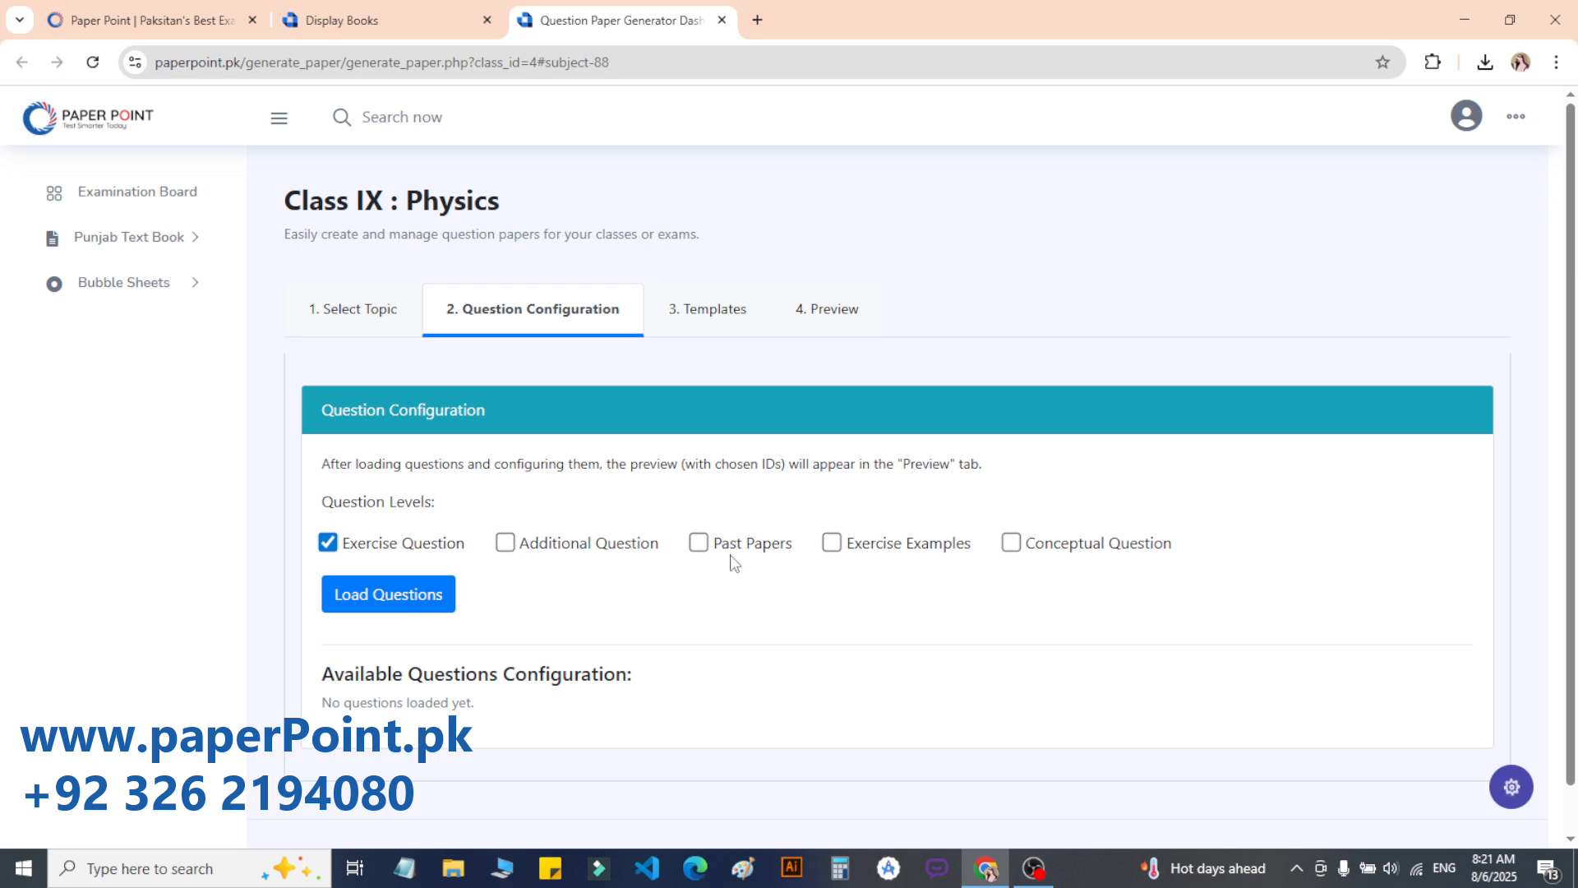
pyautogui.click(372, 596)
pyautogui.scroll(-2, 997, 563)
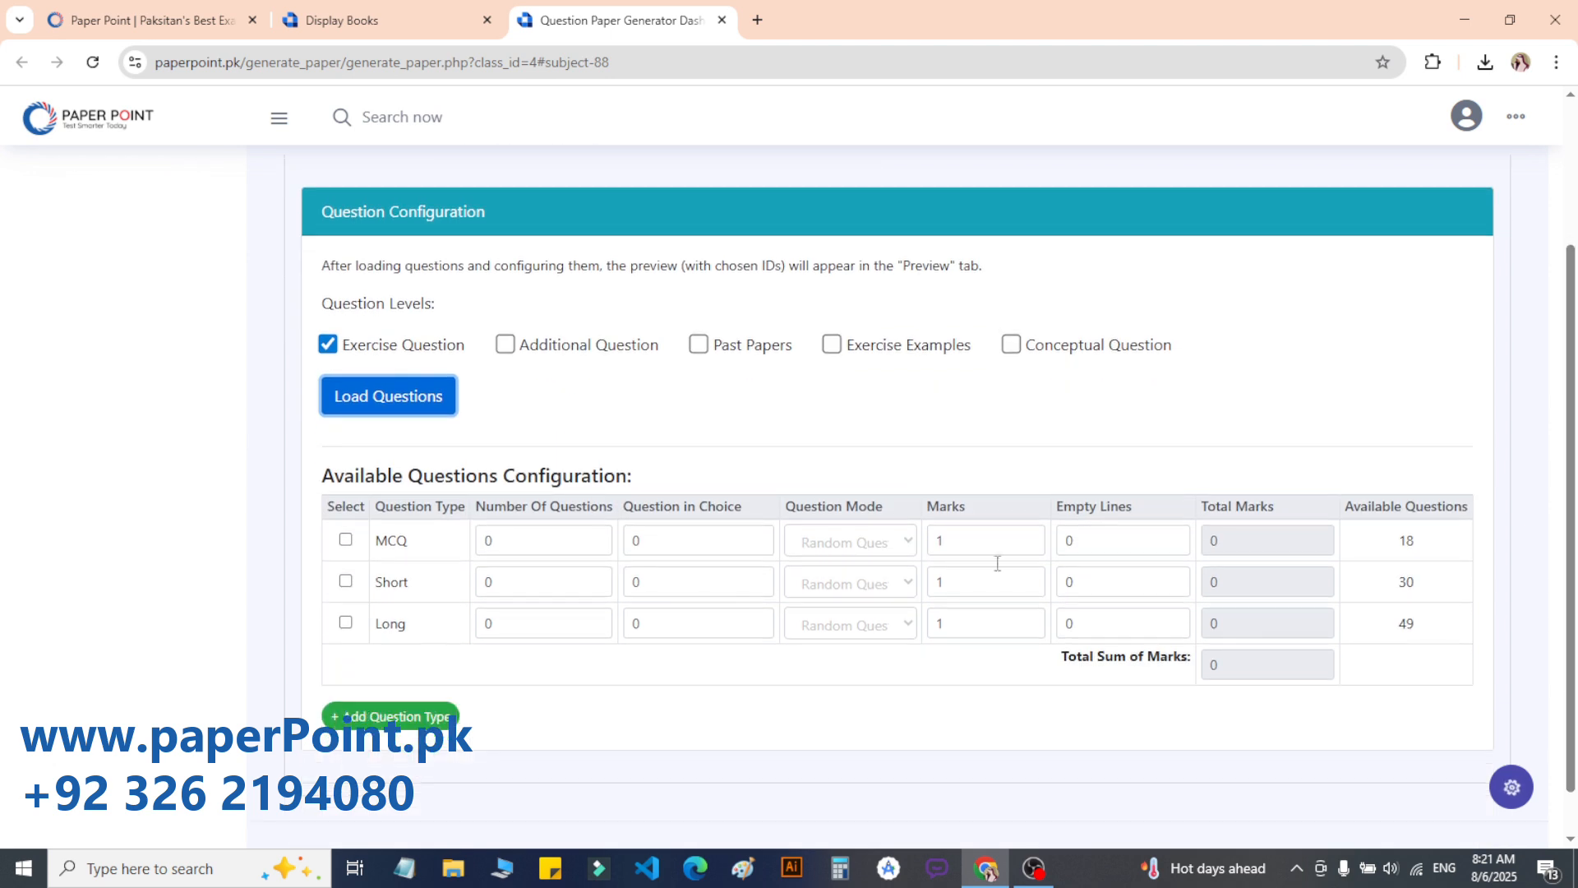
pyautogui.doubleClick(1403, 541)
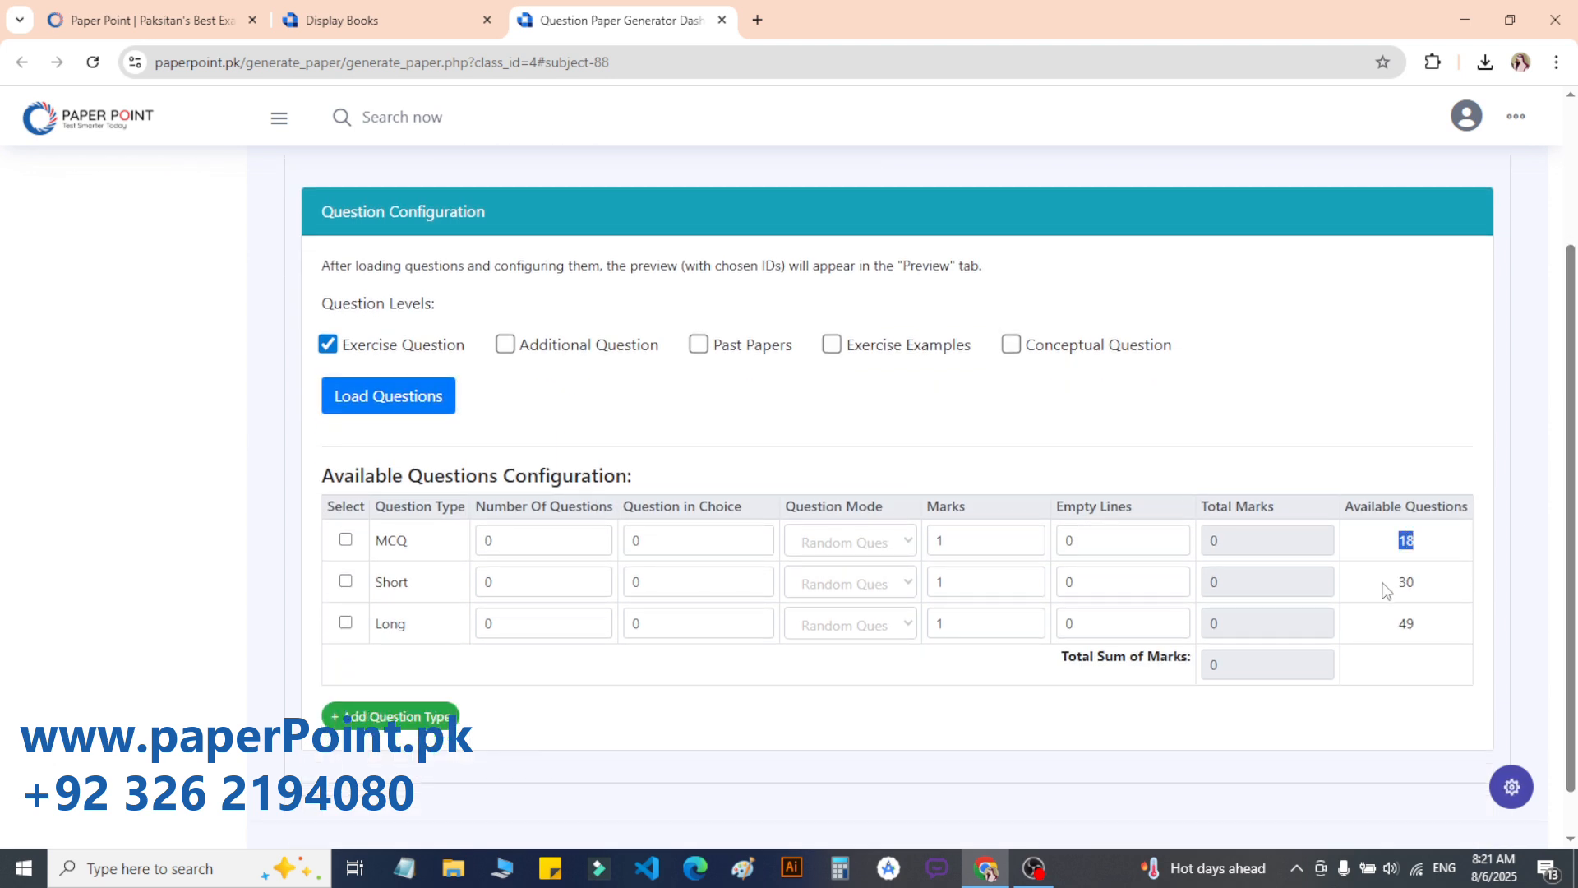
pyautogui.doubleClick(1406, 582)
pyautogui.doubleClick(1406, 624)
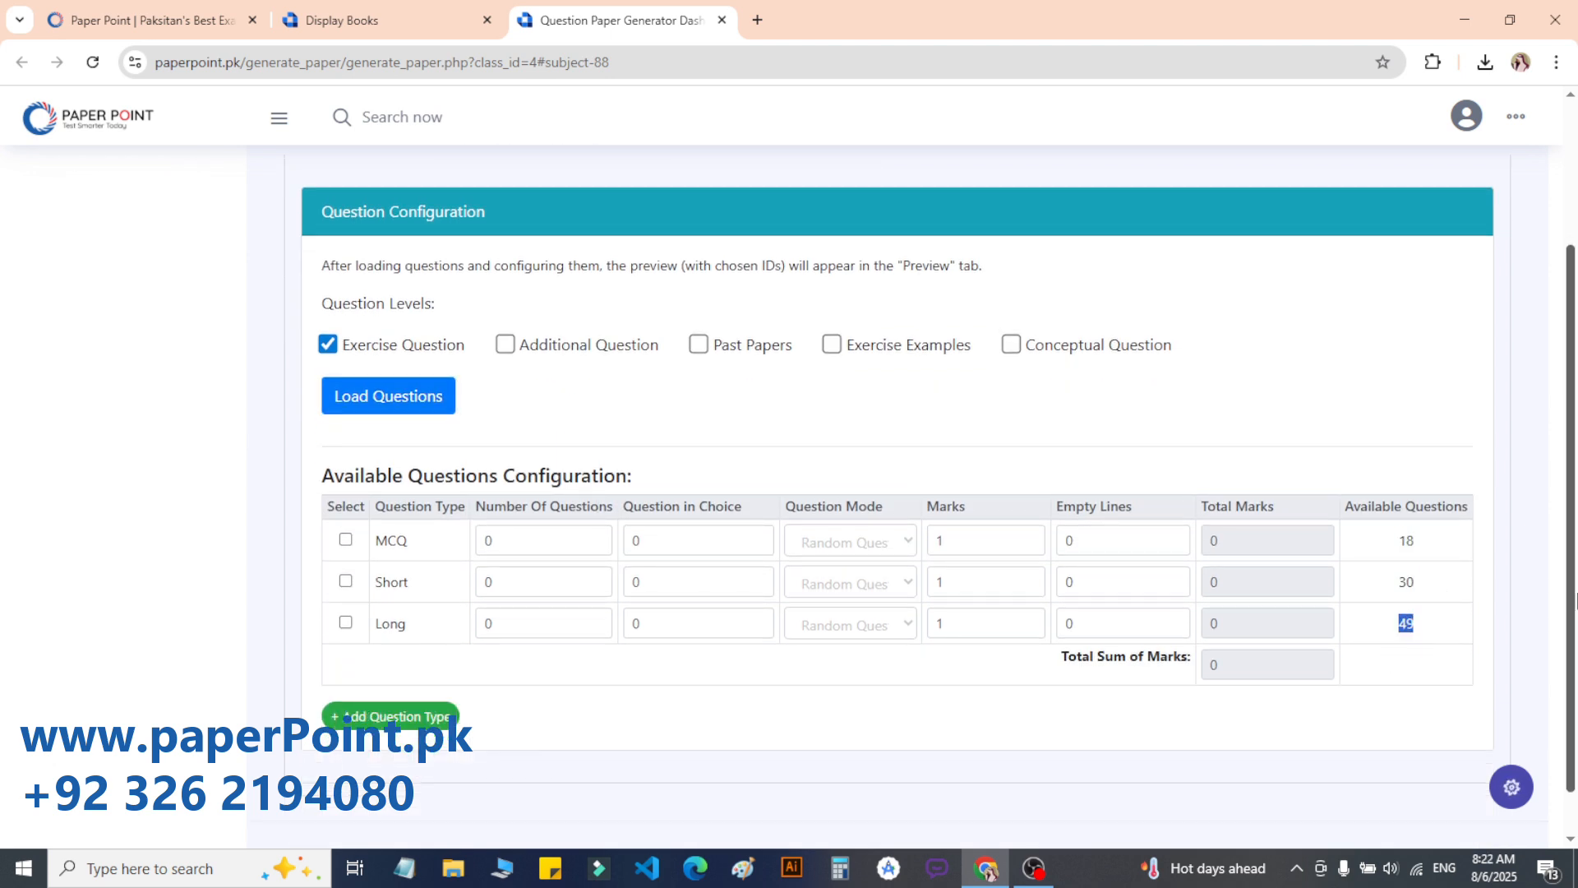
pyautogui.moveTo(1570, 591); pyautogui.dragTo(1571, 585)
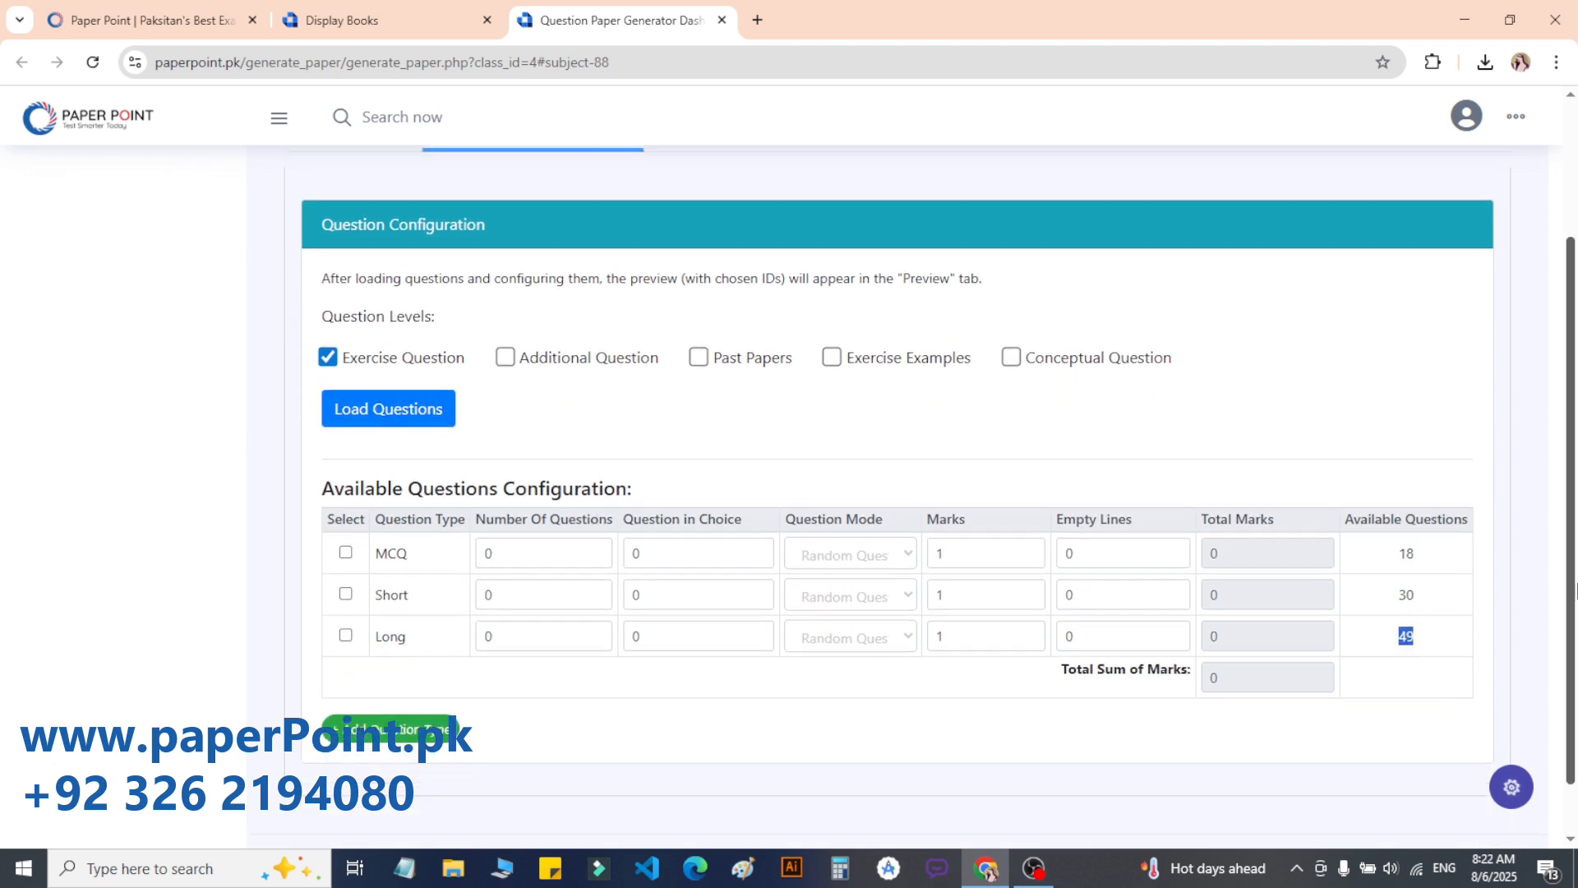
# Step: Review the MCQ, Short and Long counts, then tick the Additional Question level
pyautogui.doubleClick(378, 555)
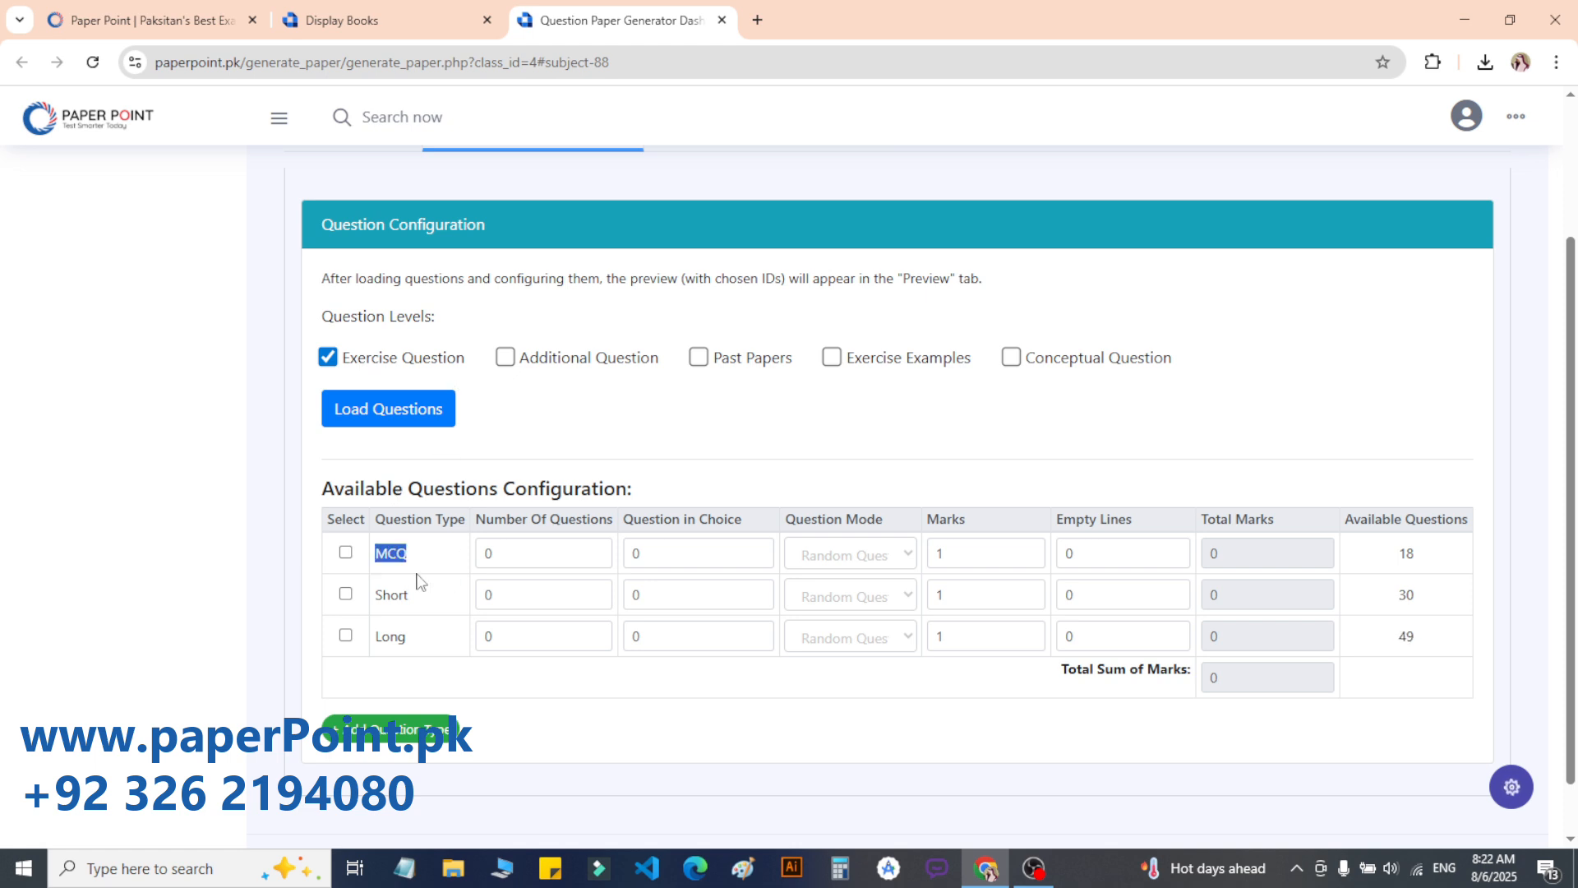
pyautogui.doubleClick(391, 595)
pyautogui.doubleClick(391, 635)
pyautogui.doubleClick(1406, 553)
pyautogui.doubleClick(1406, 595)
pyautogui.moveTo(1354, 519); pyautogui.dragTo(1453, 519)
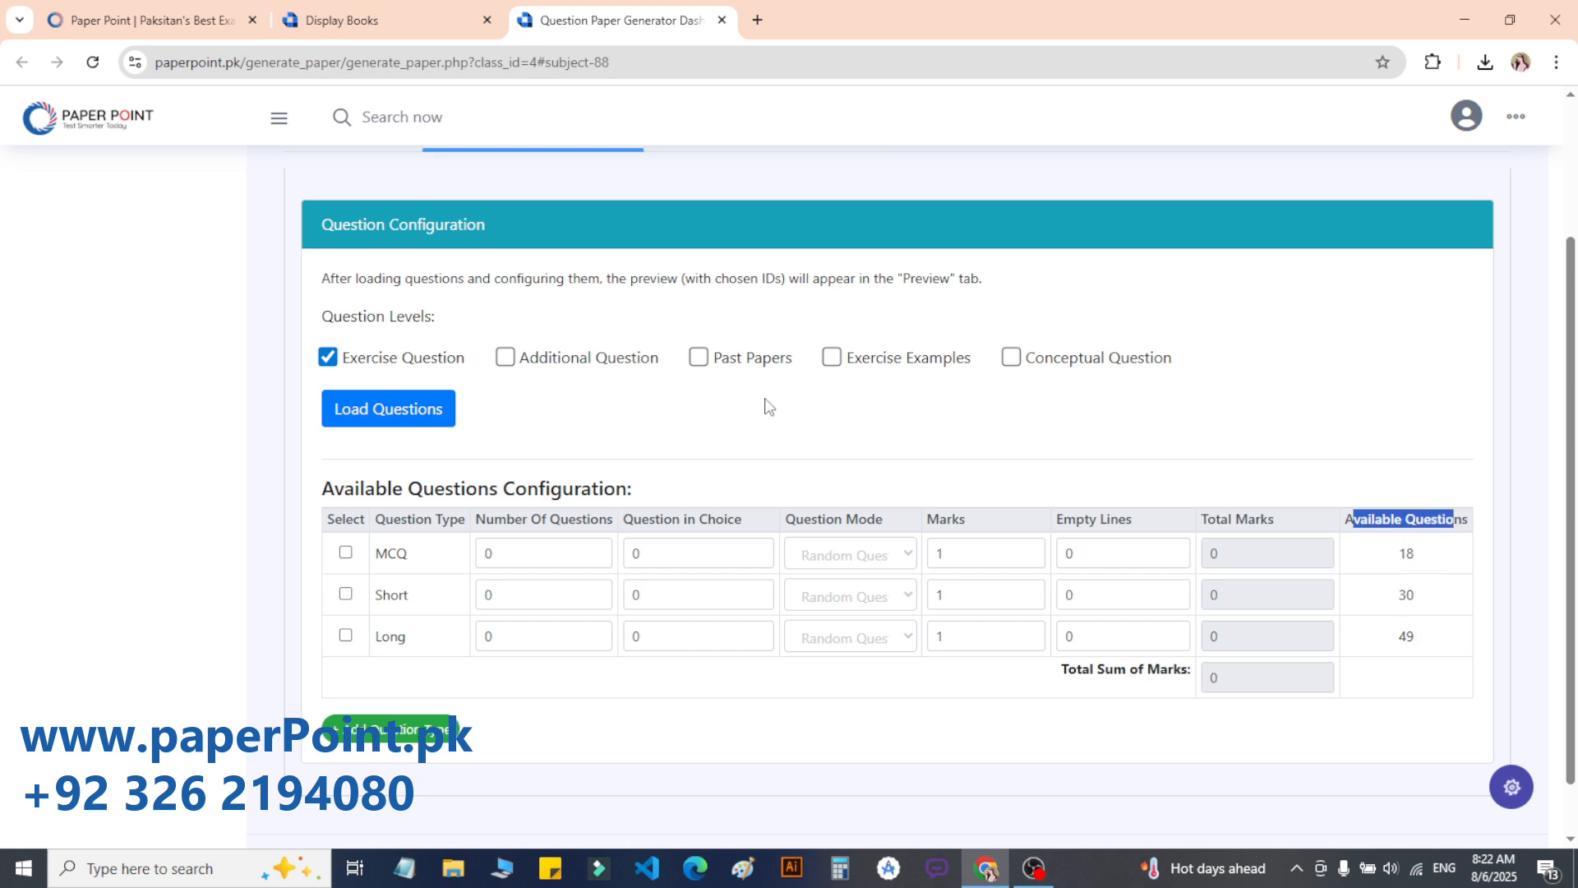
pyautogui.click(509, 359)
# Step: Reload questions with both levels, raising available MCQs to 138 and short questions to 129
pyautogui.click(400, 404)
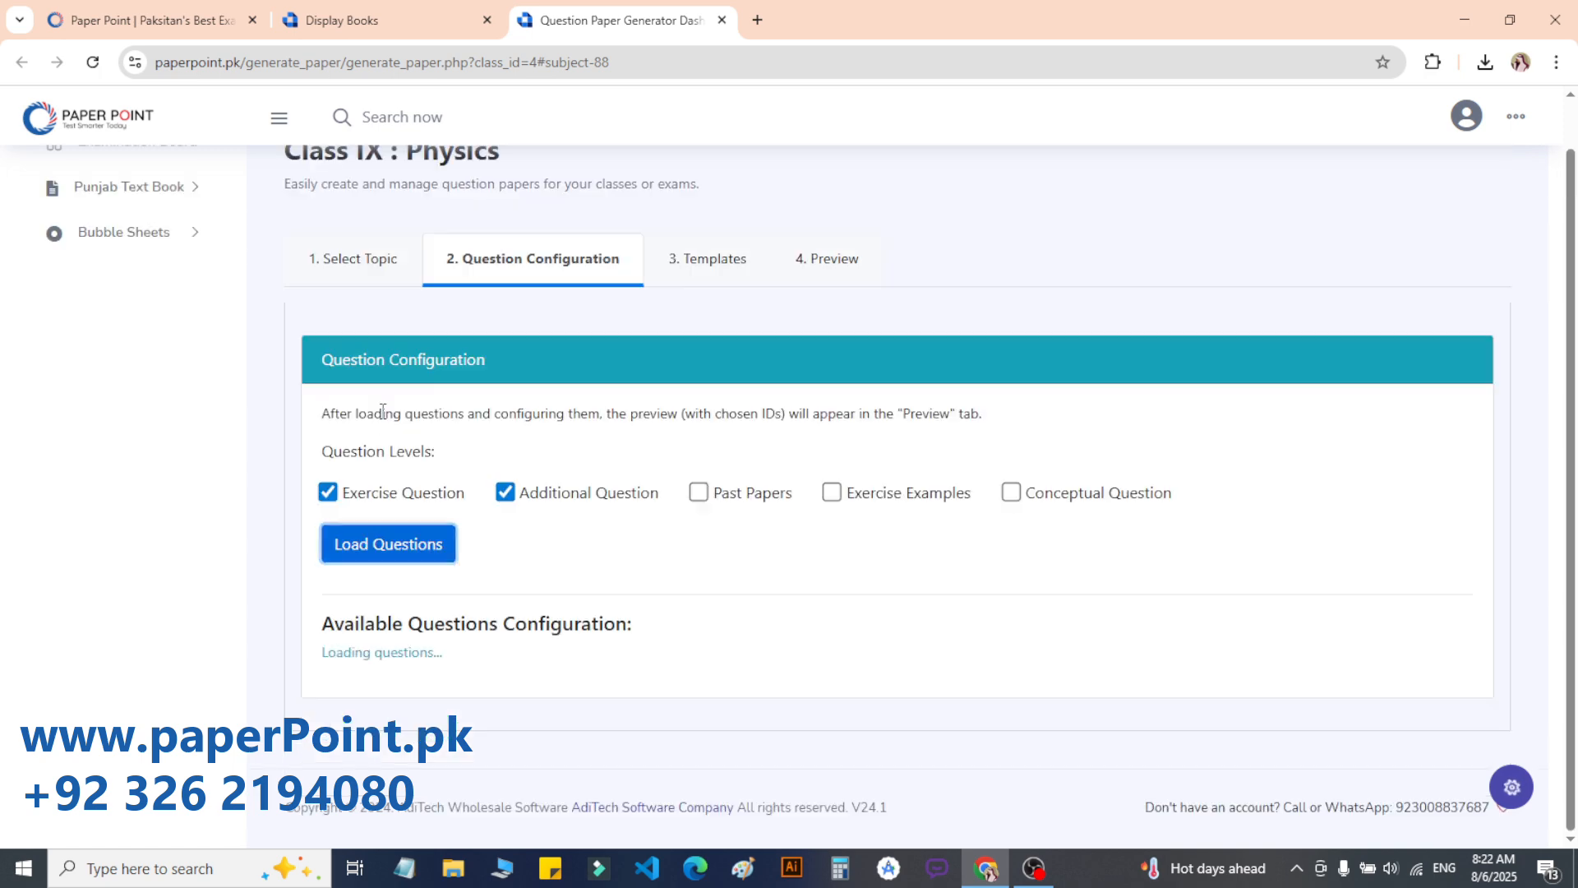
pyautogui.moveTo(1393, 554); pyautogui.dragTo(1214, 678)
pyautogui.scroll(2, 1233, 624)
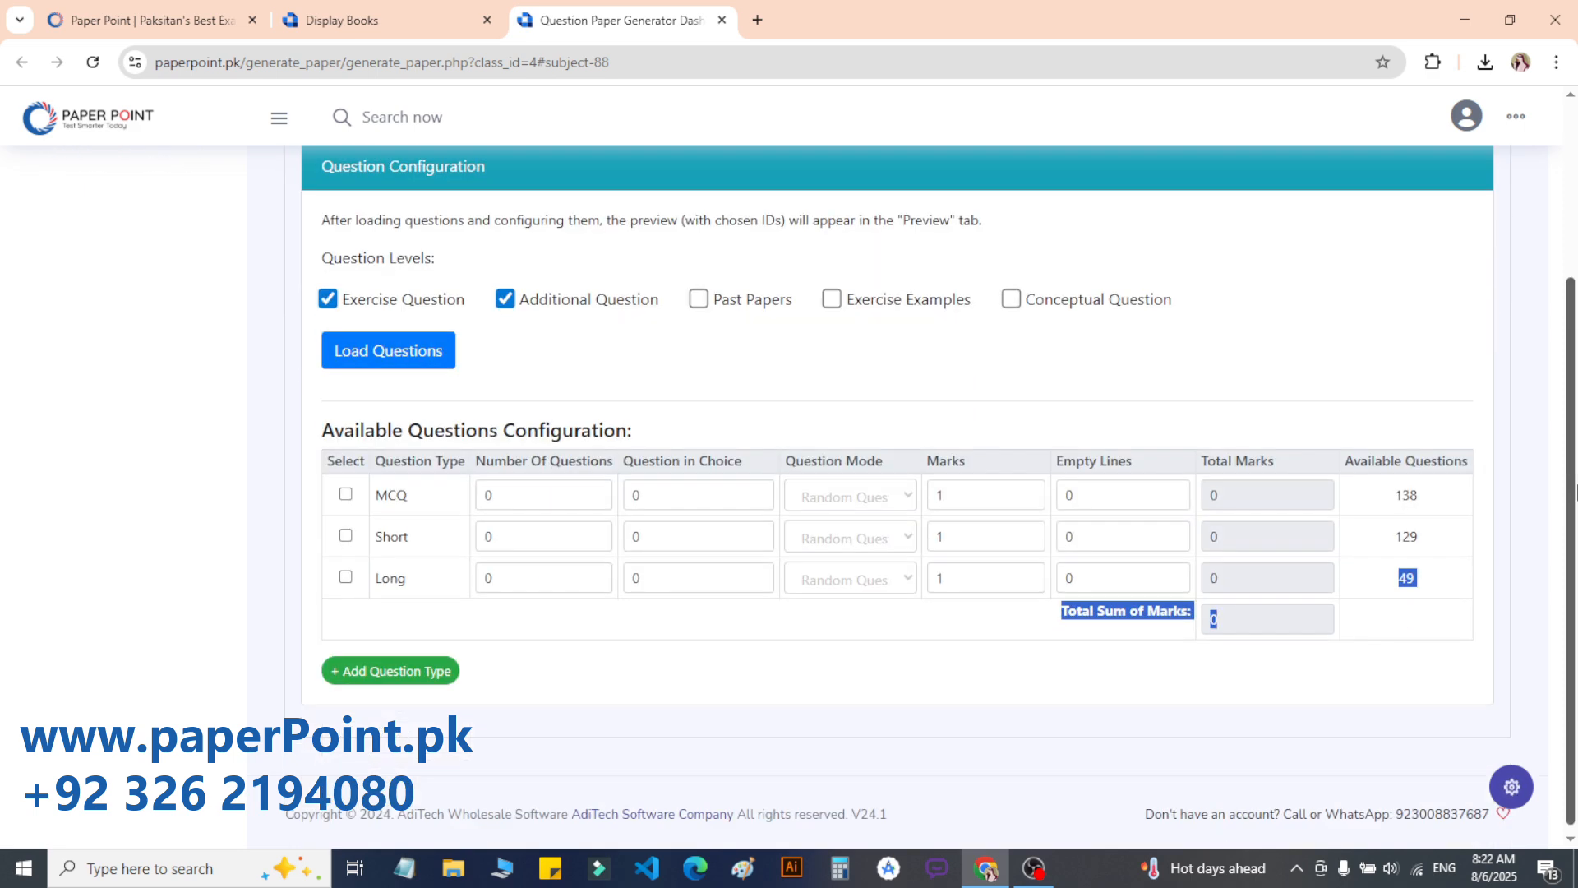
pyautogui.scroll(-3, 1282, 453)
pyautogui.click(845, 690)
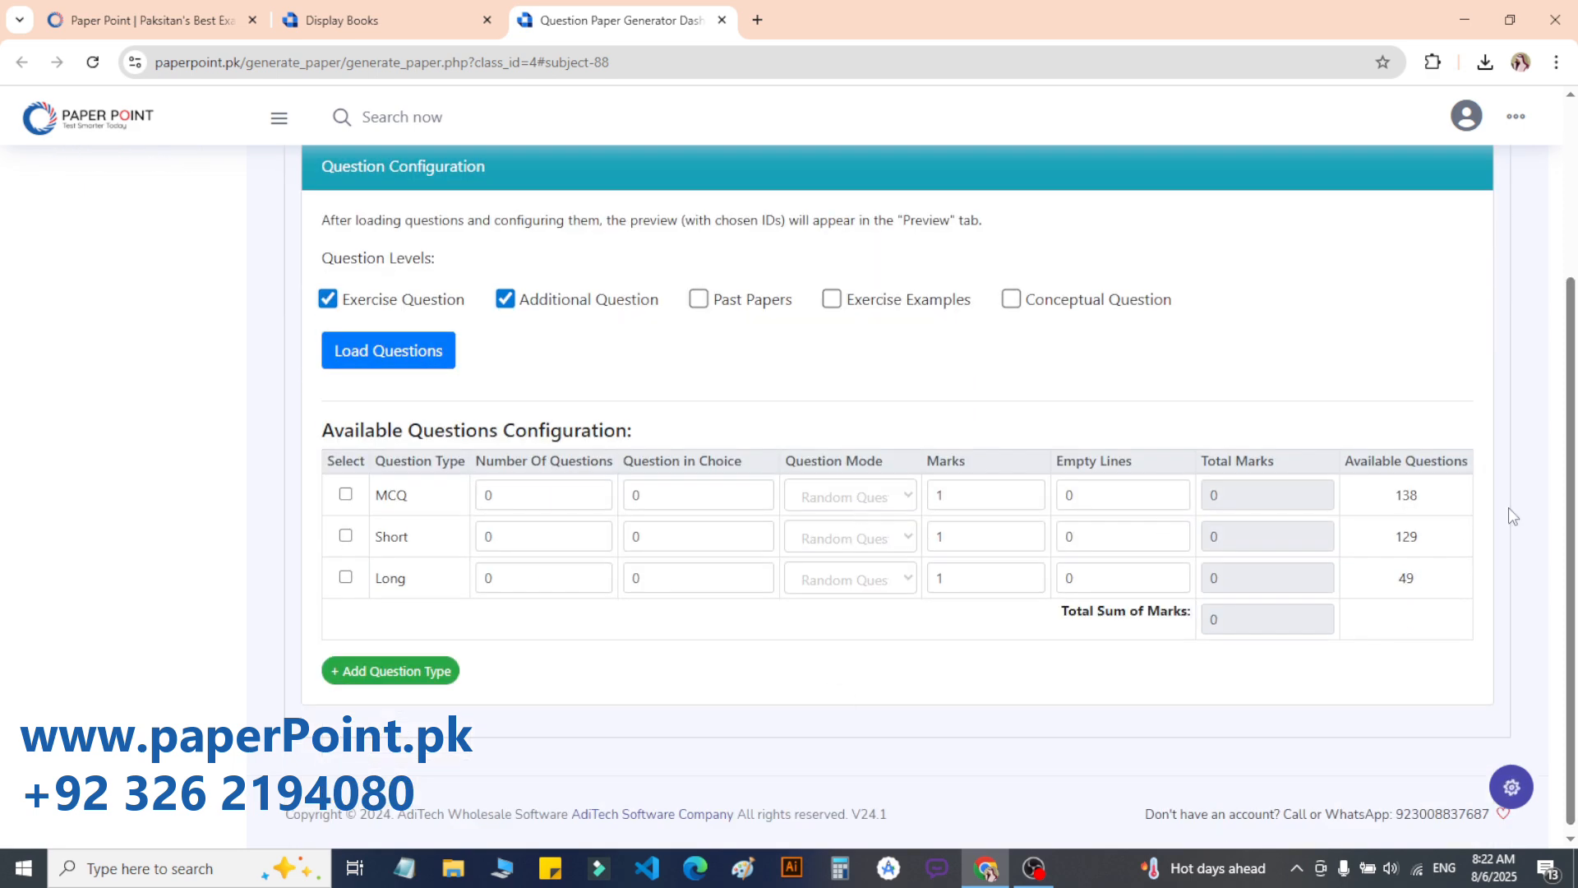
pyautogui.moveTo(1385, 502); pyautogui.dragTo(1430, 502)
pyautogui.click(1415, 494)
# Step: Switch the MCQ Question Mode to Pick a Question, then close the MCQ question picker
pyautogui.click(821, 494)
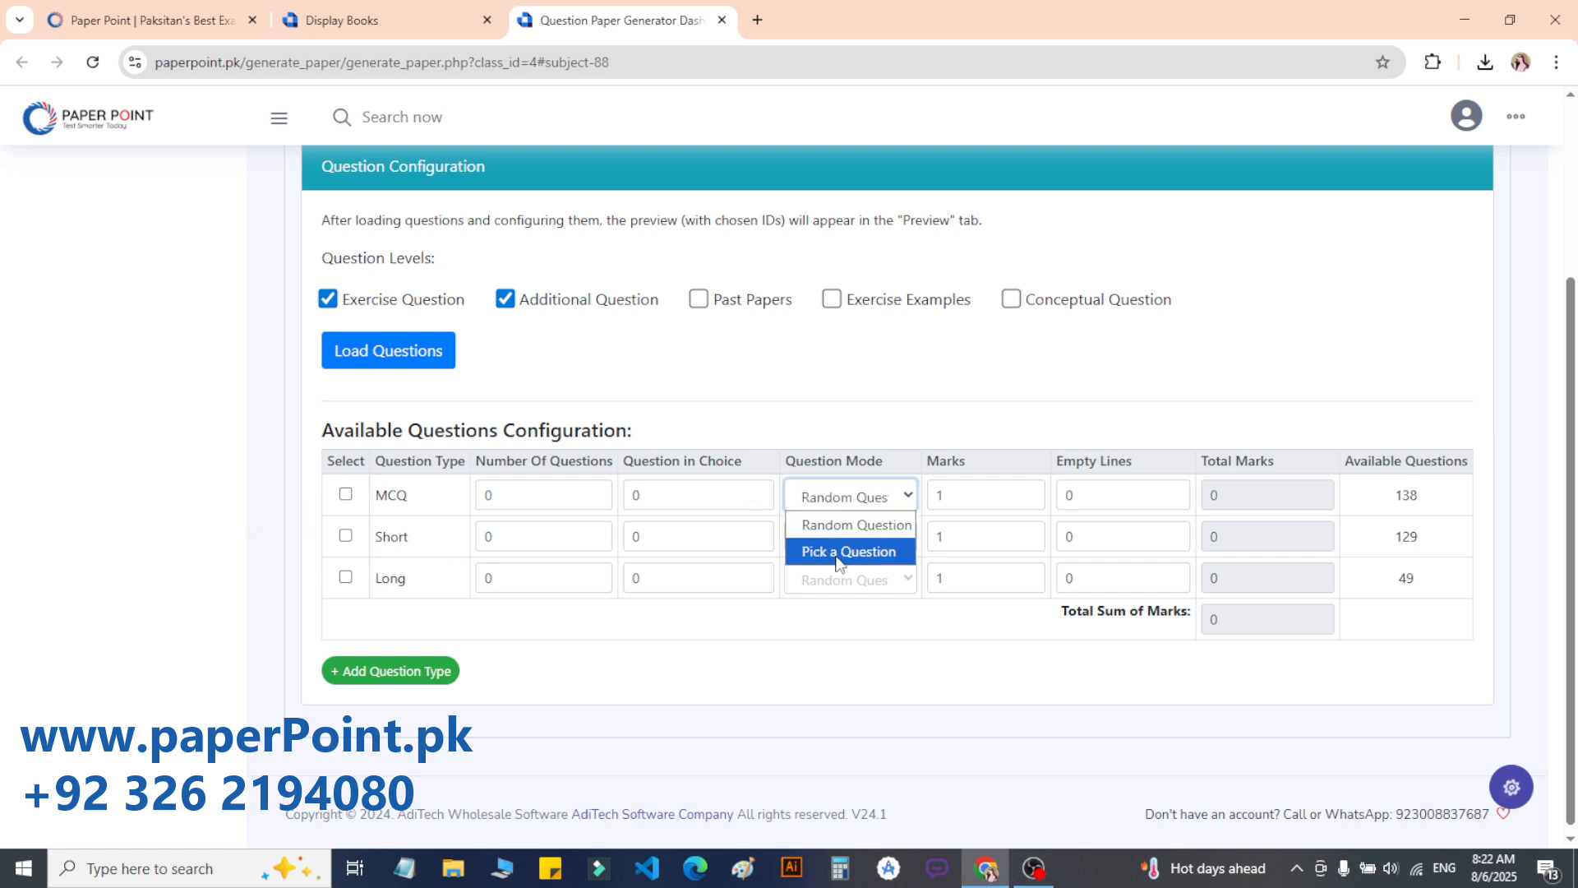
pyautogui.click(761, 391)
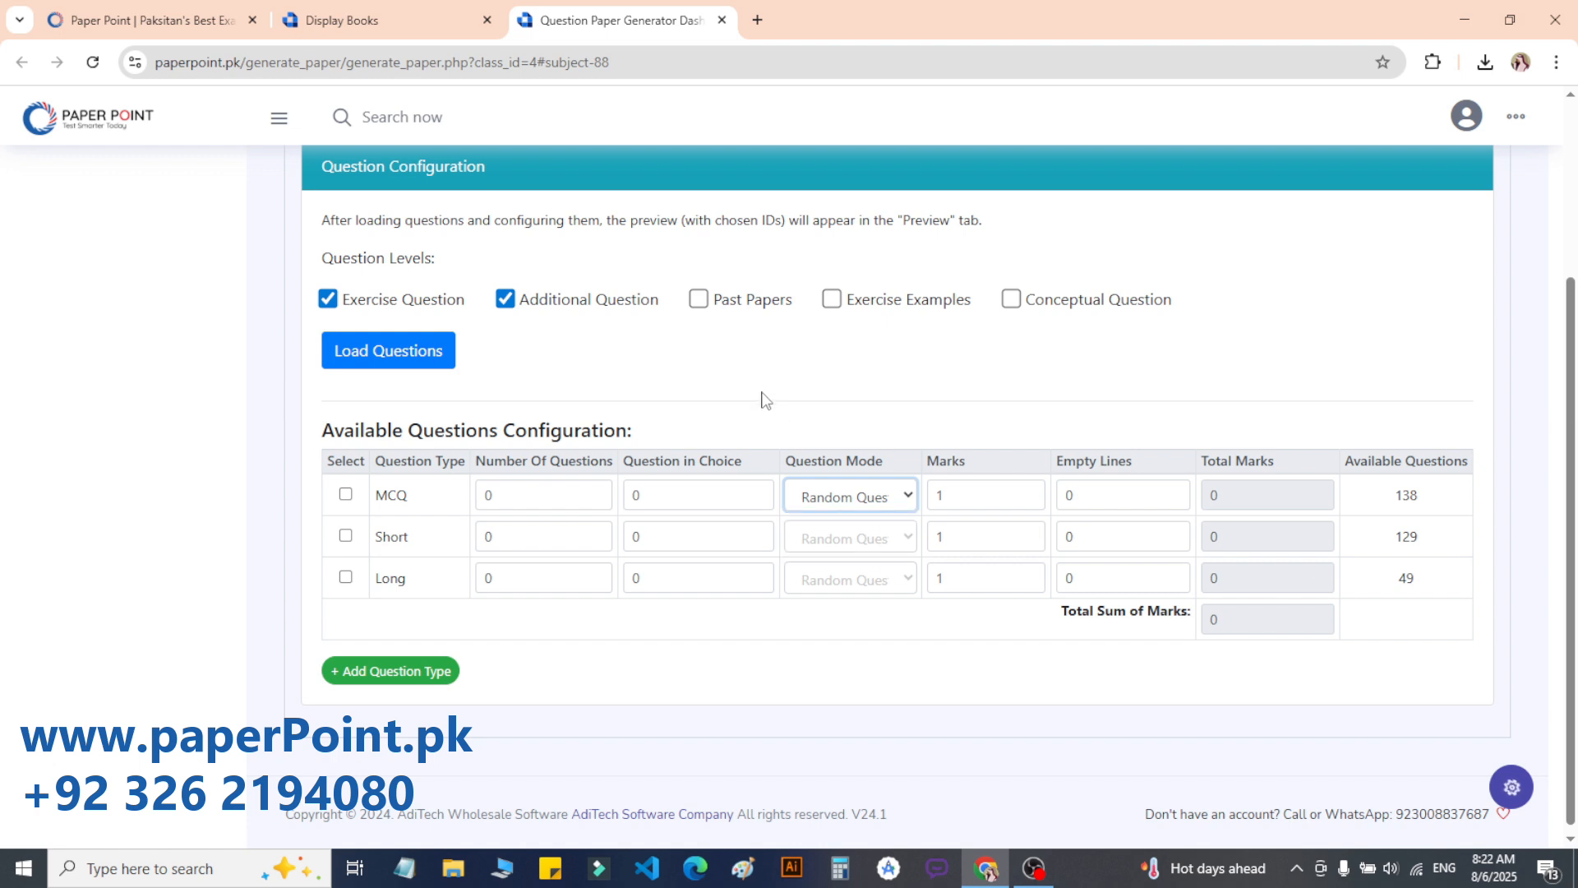
pyautogui.moveTo(477, 461); pyautogui.dragTo(600, 466)
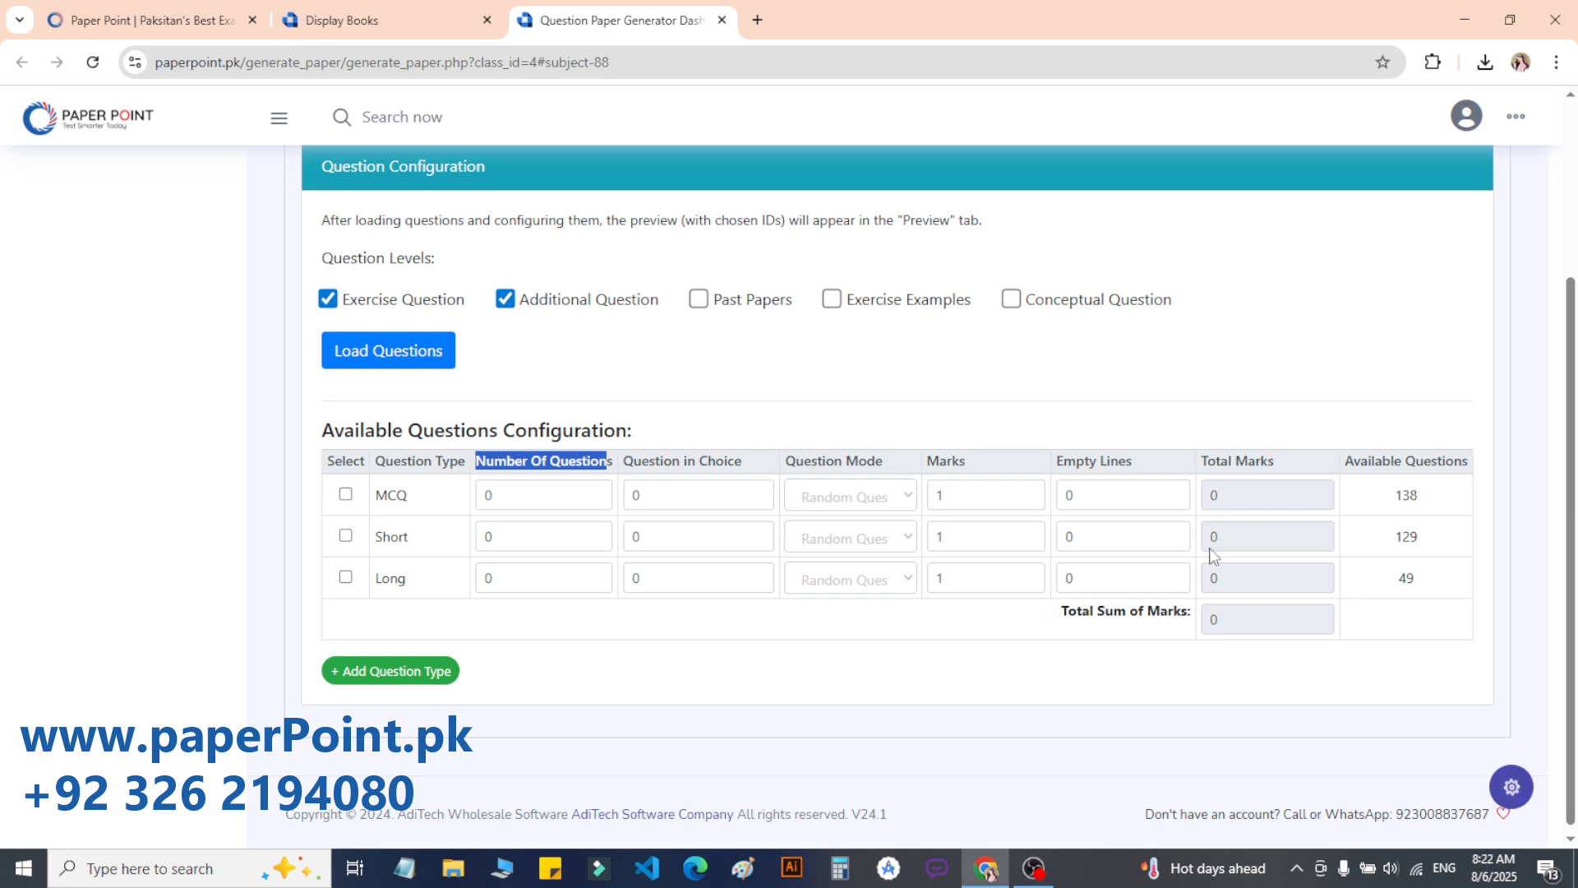
pyautogui.moveTo(370, 537); pyautogui.dragTo(422, 579)
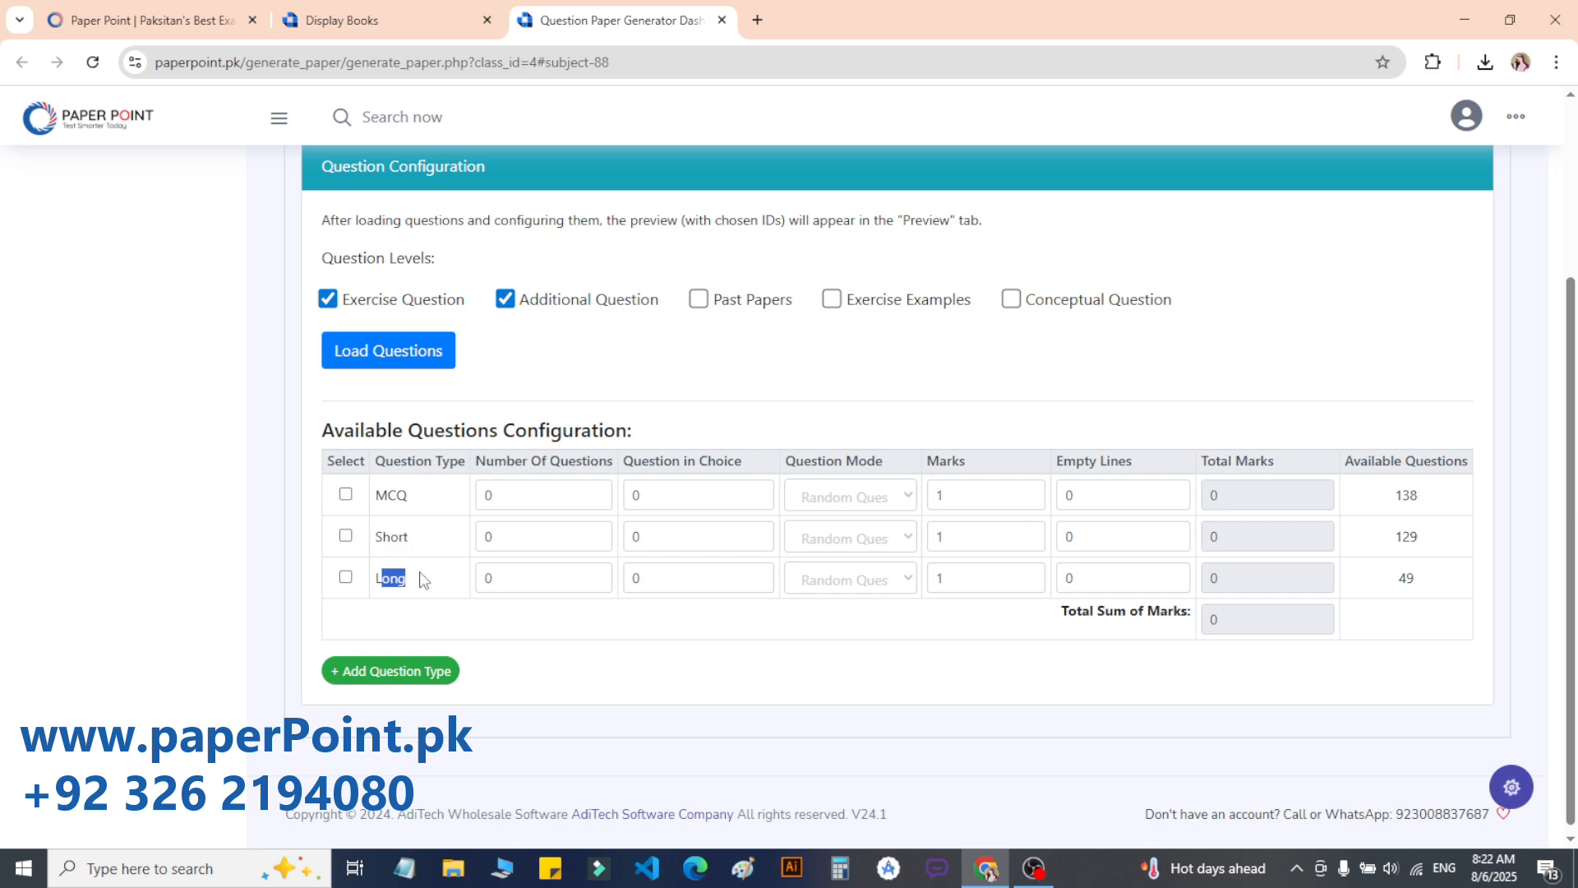
pyautogui.click(842, 498)
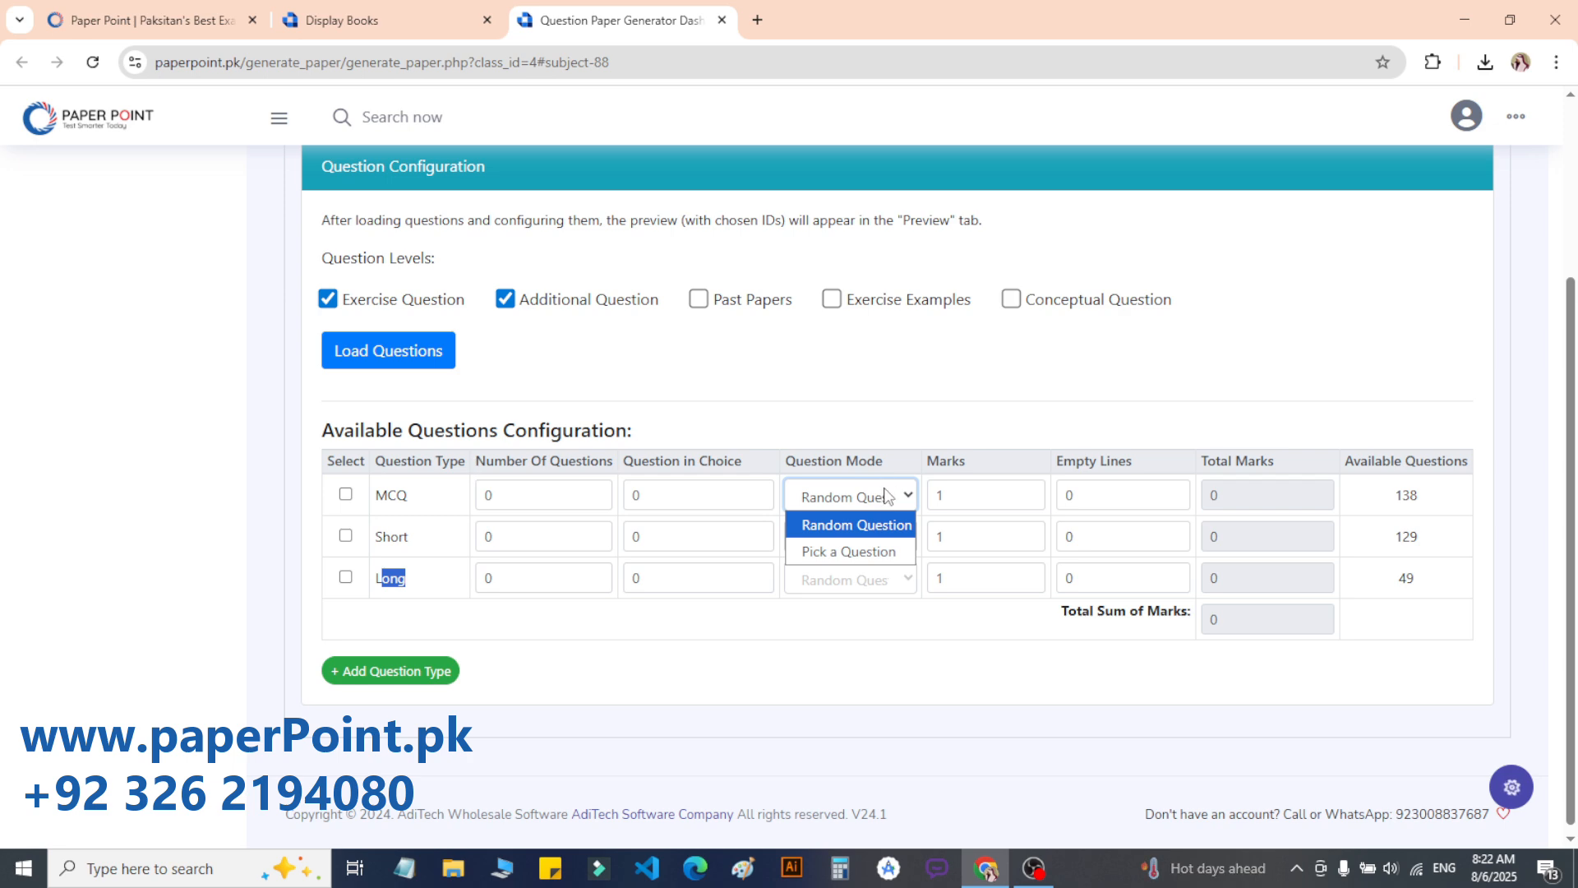
pyautogui.click(835, 552)
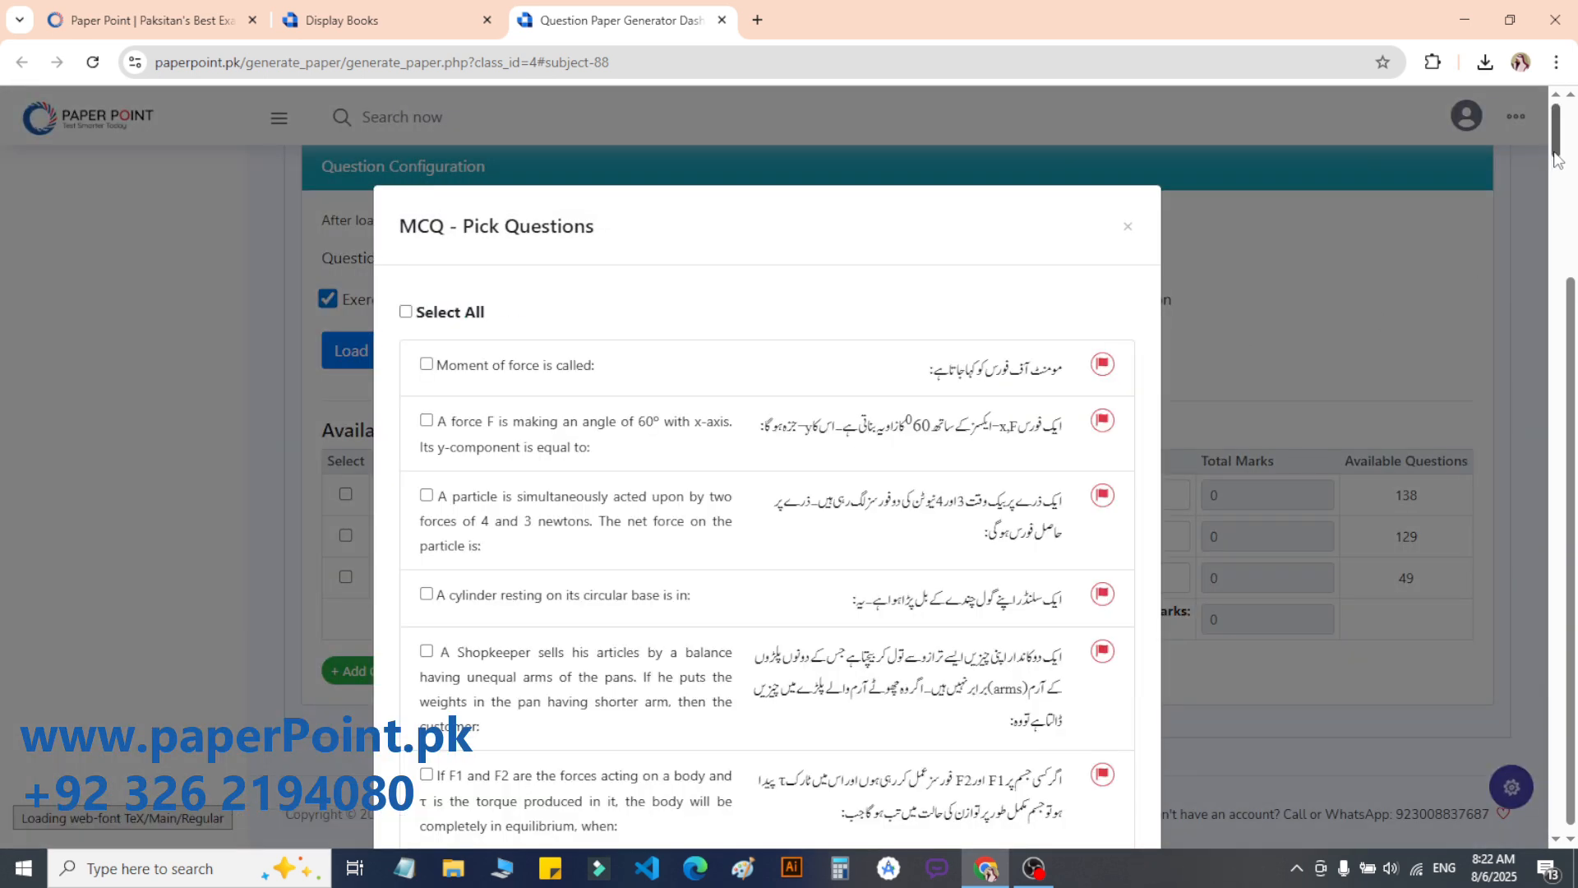
pyautogui.moveTo(1556, 158); pyautogui.dragTo(1570, 694)
pyautogui.click(1307, 367)
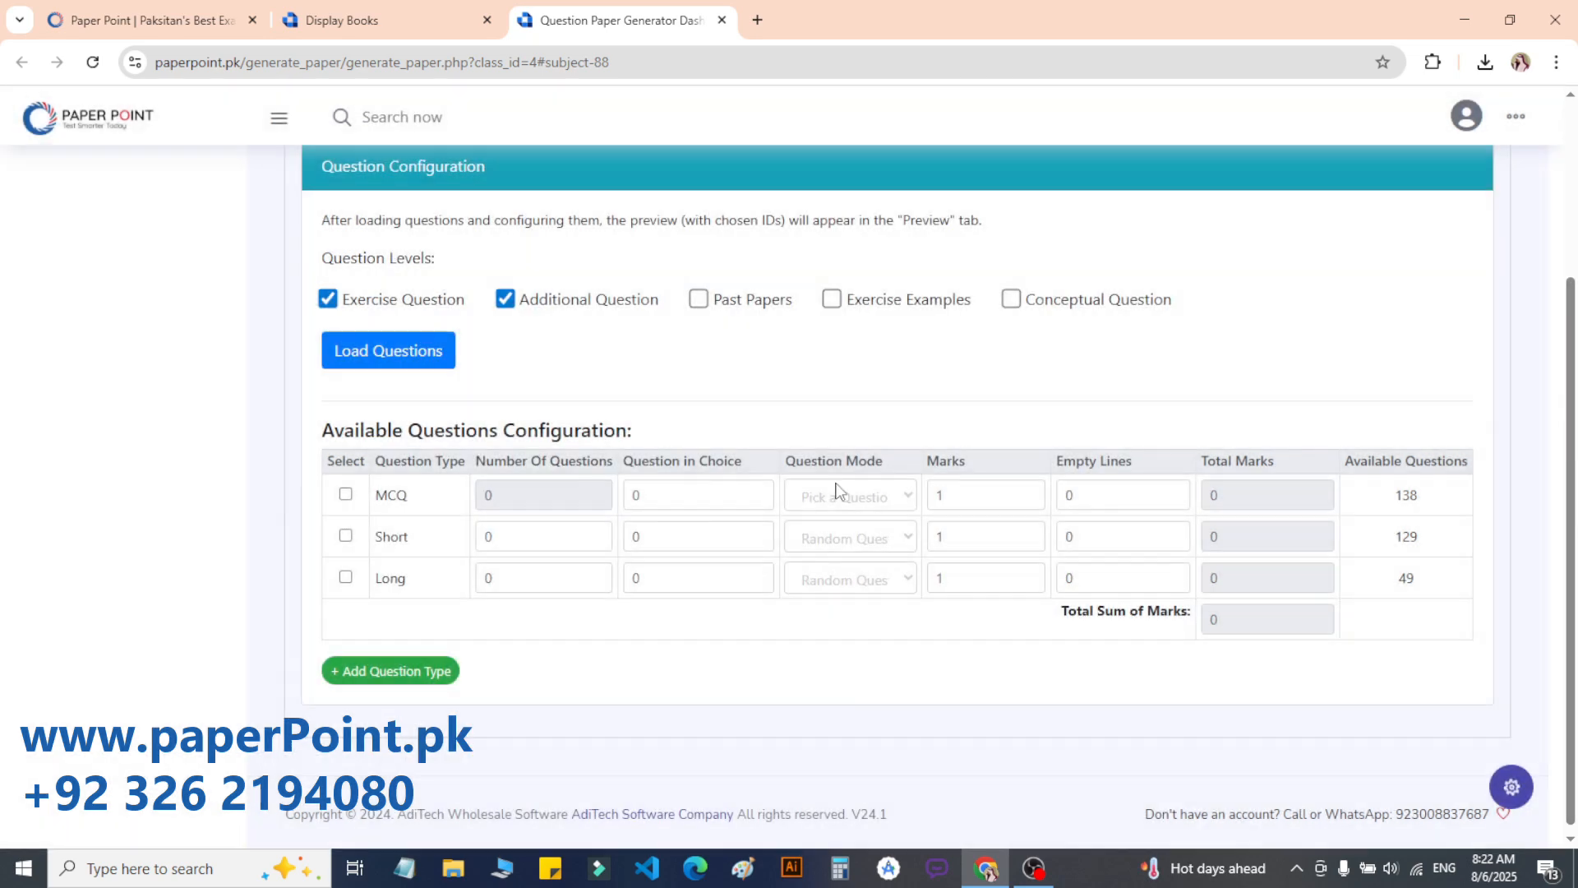
# Step: Switch MCQs to Random Questions and set the count to 15, totalling 15 marks
pyautogui.click(812, 523)
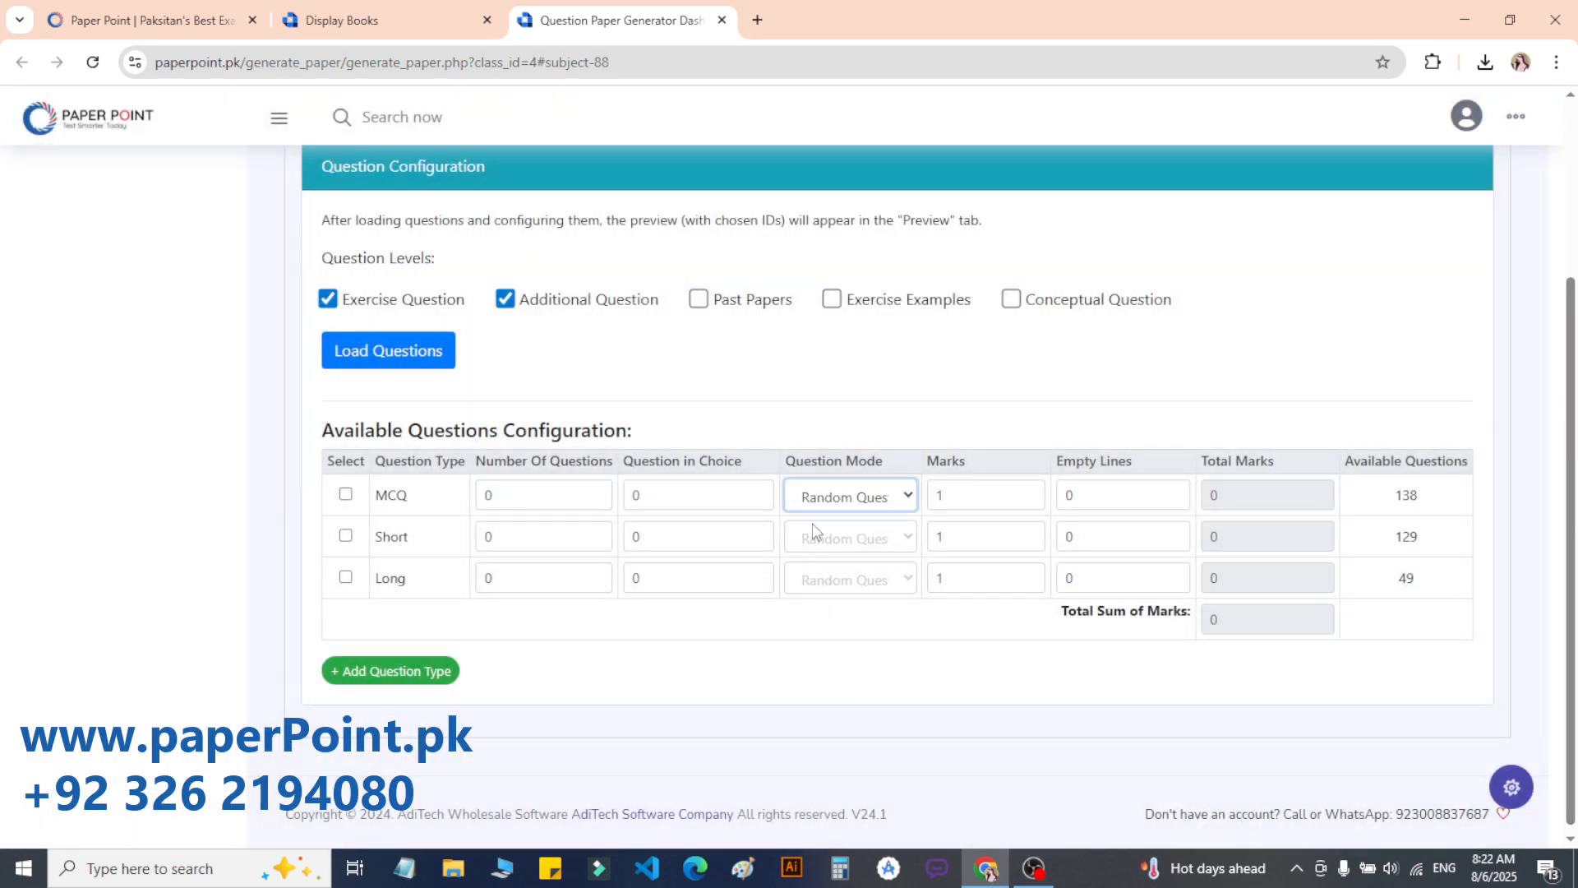
pyautogui.doubleClick(483, 493)
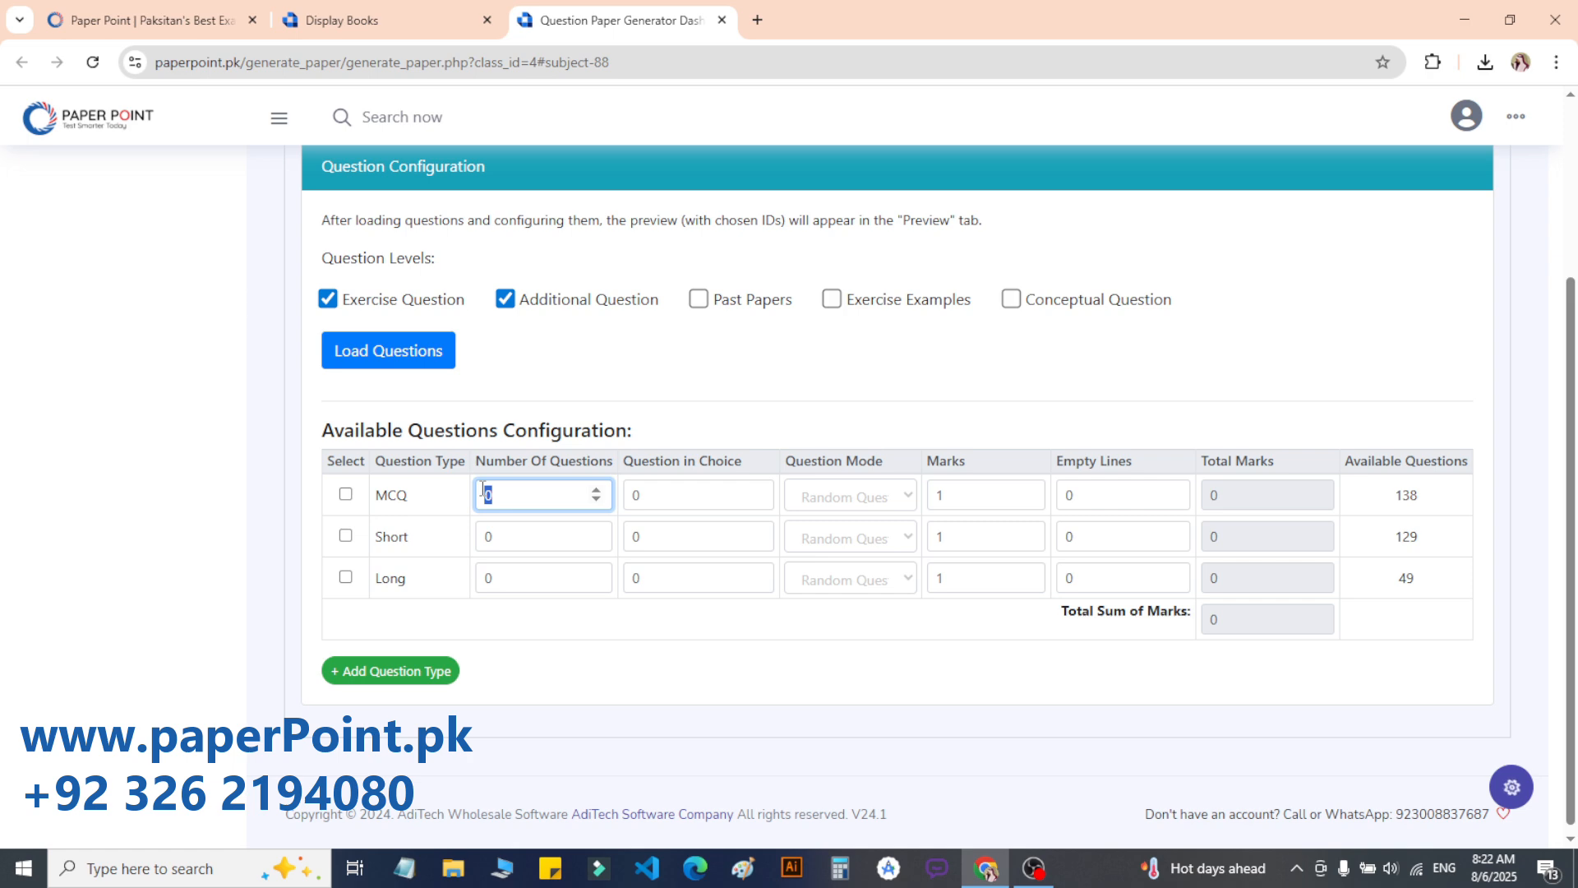
pyautogui.write('15')
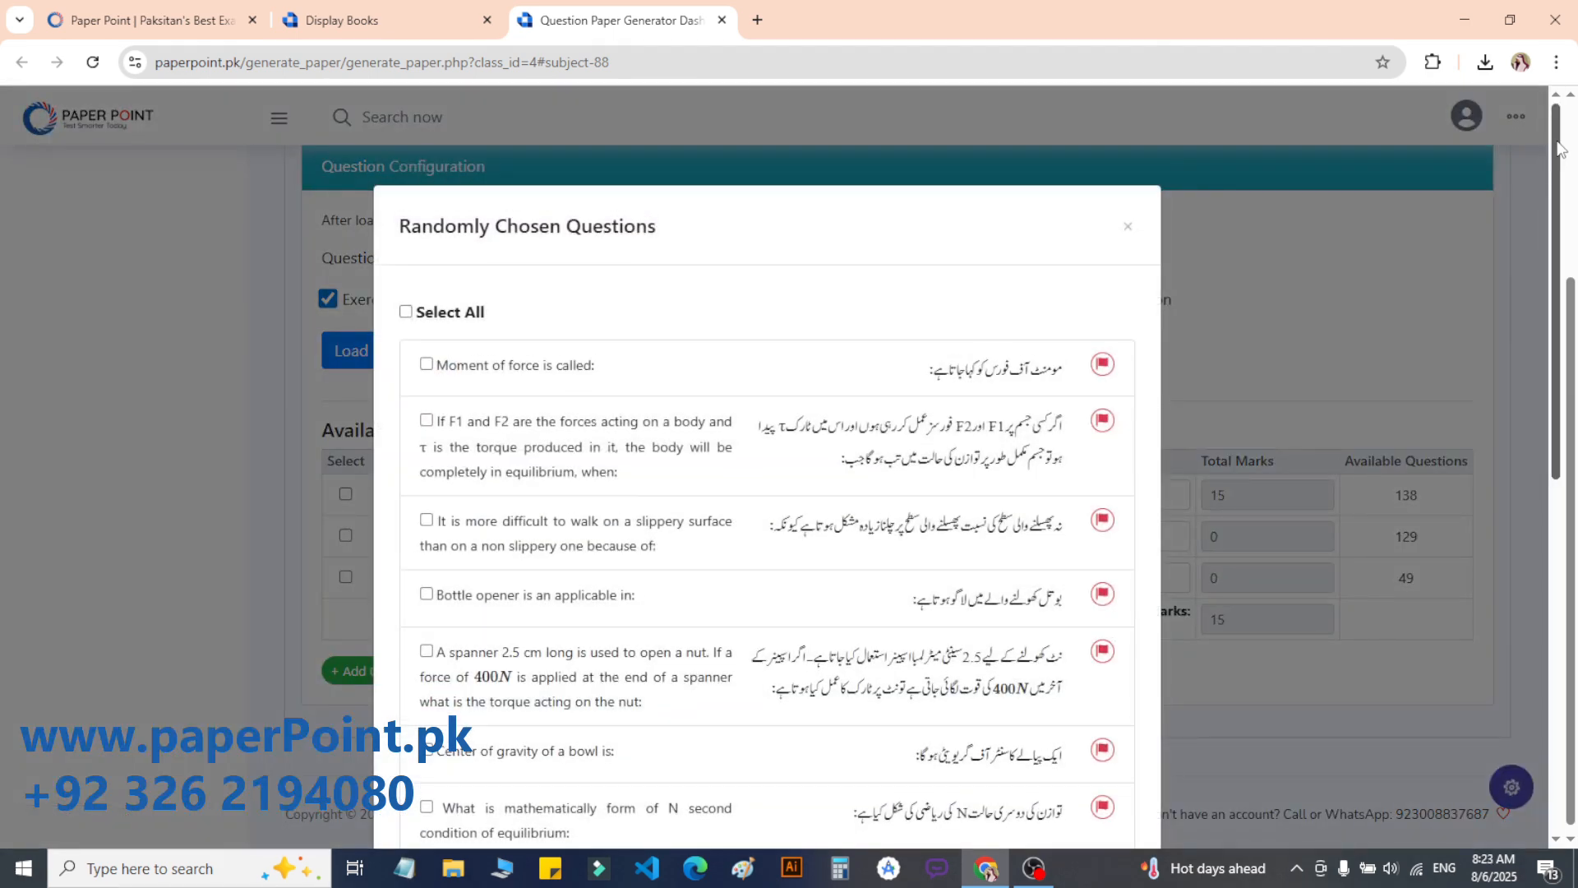
pyautogui.scroll(-9, 1550, 144)
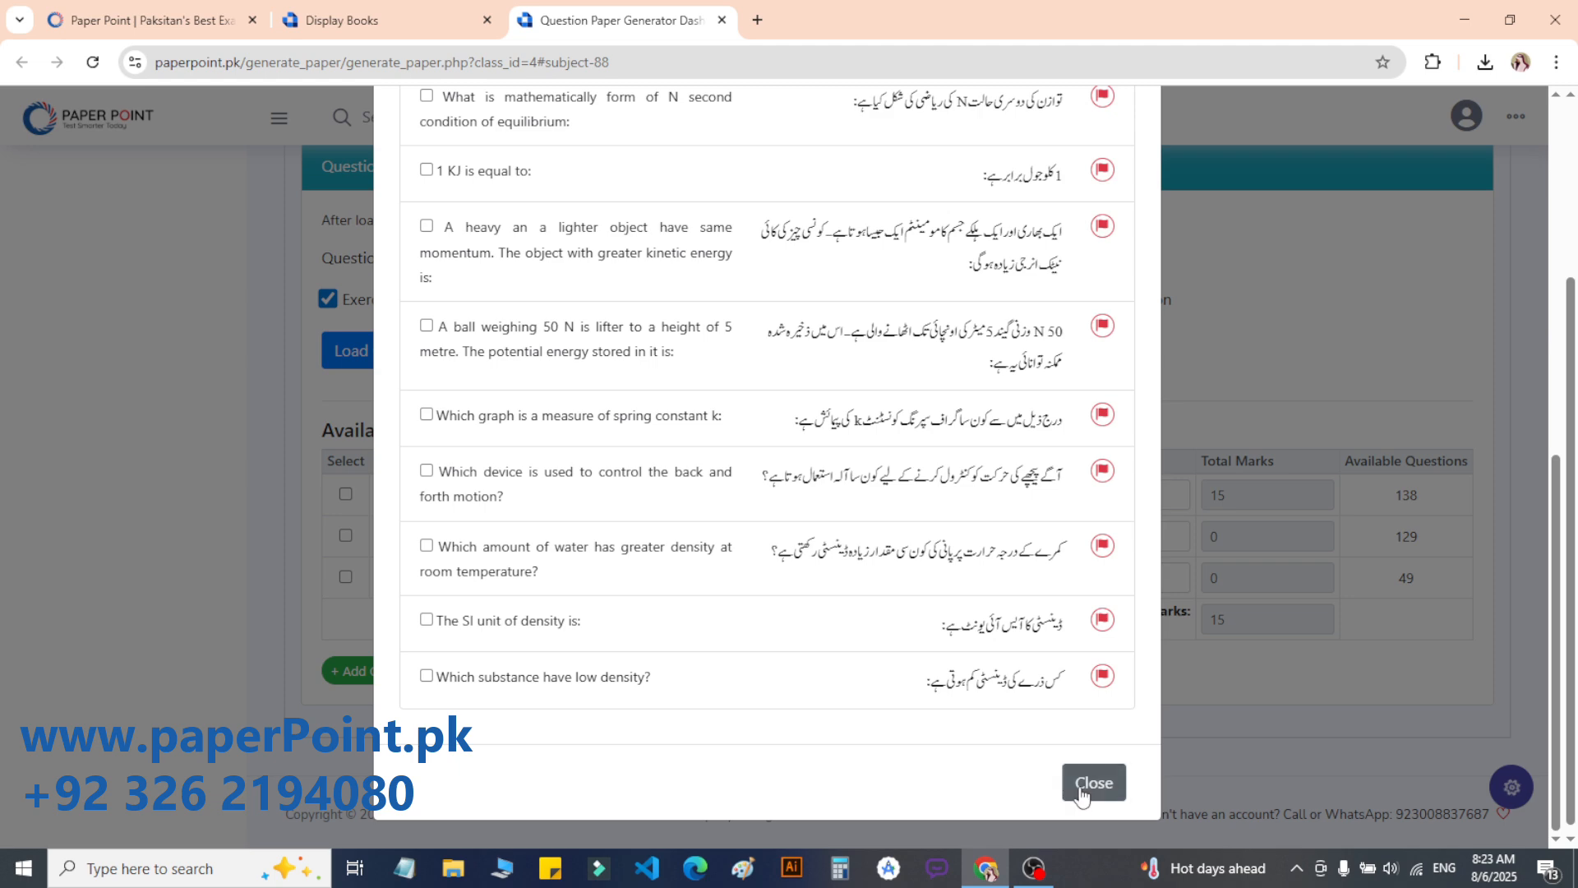
pyautogui.click(1081, 784)
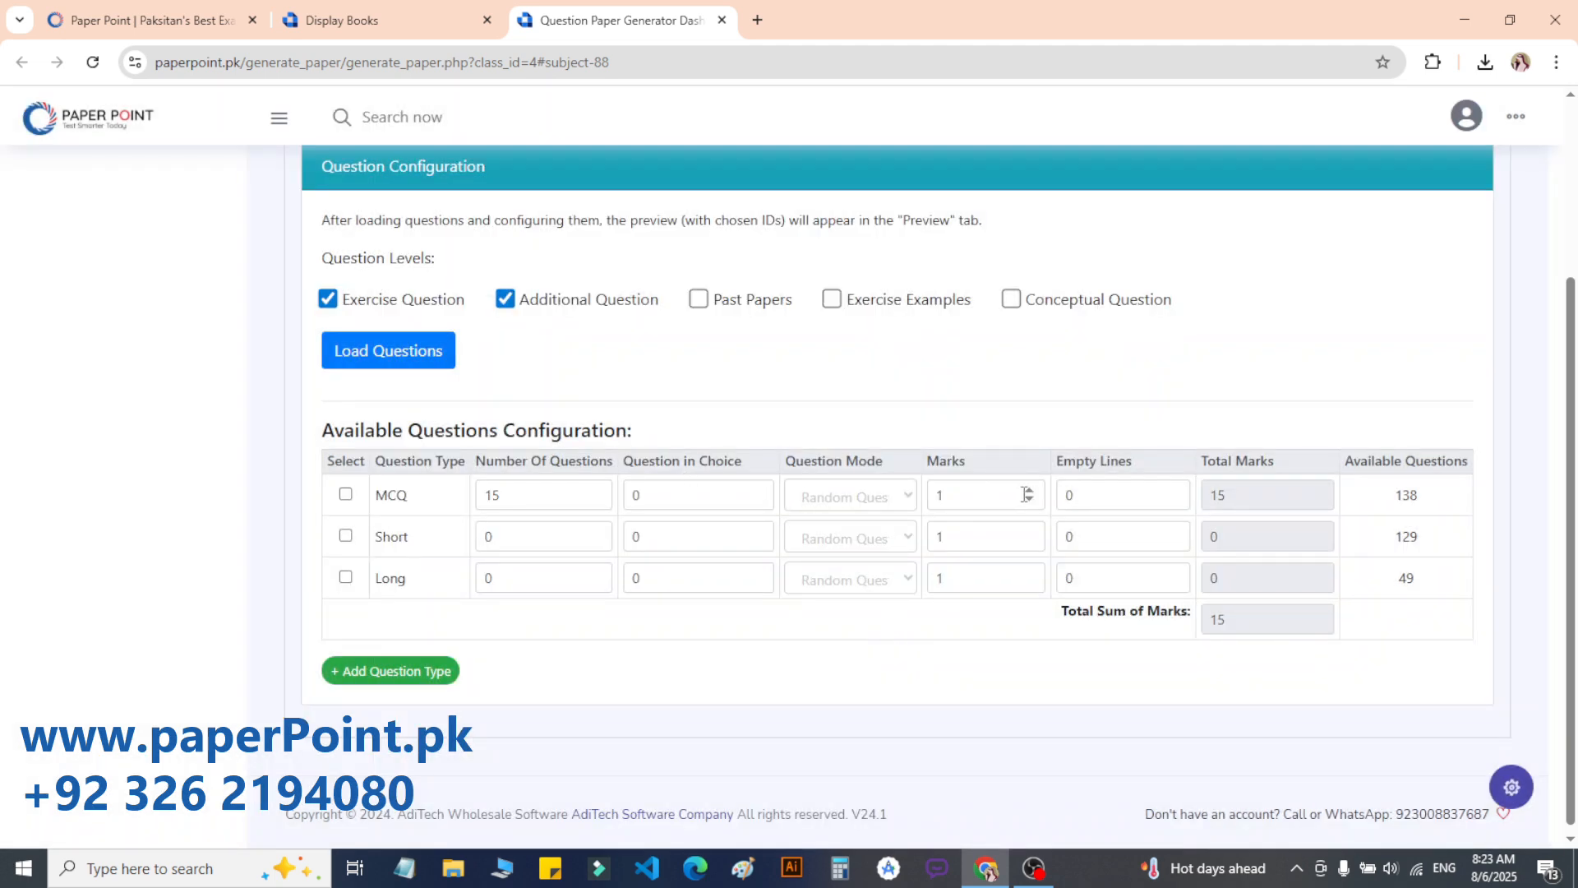
pyautogui.moveTo(1231, 495); pyautogui.dragTo(1201, 506)
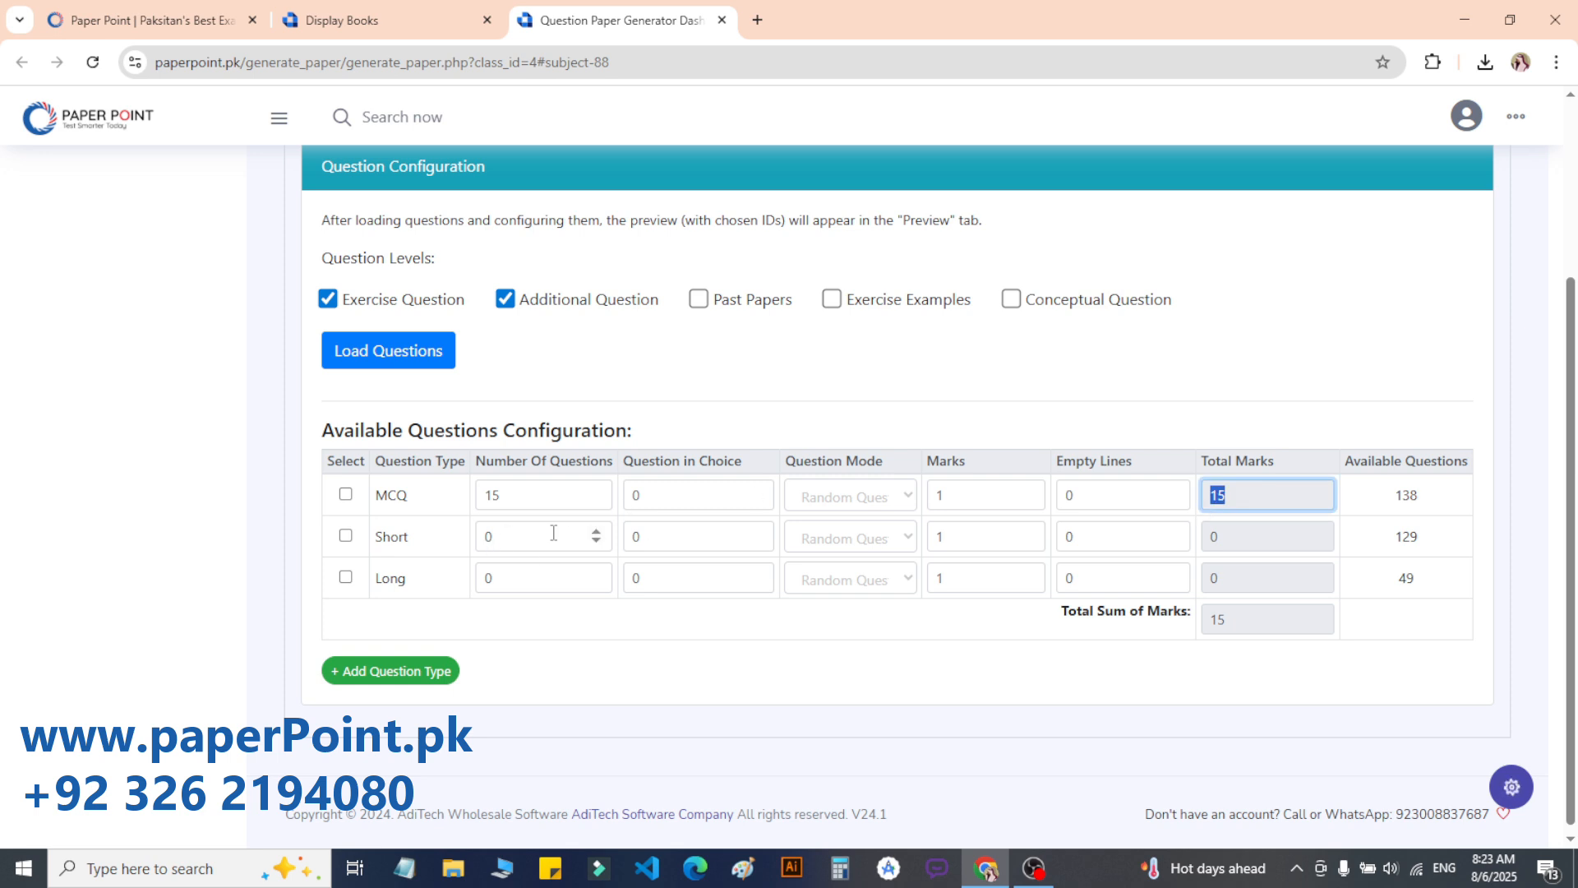
# Step: Set the Short section to 30 questions, 4 in choice, at 2 marks each, totalling 52
pyautogui.doubleClick(489, 535)
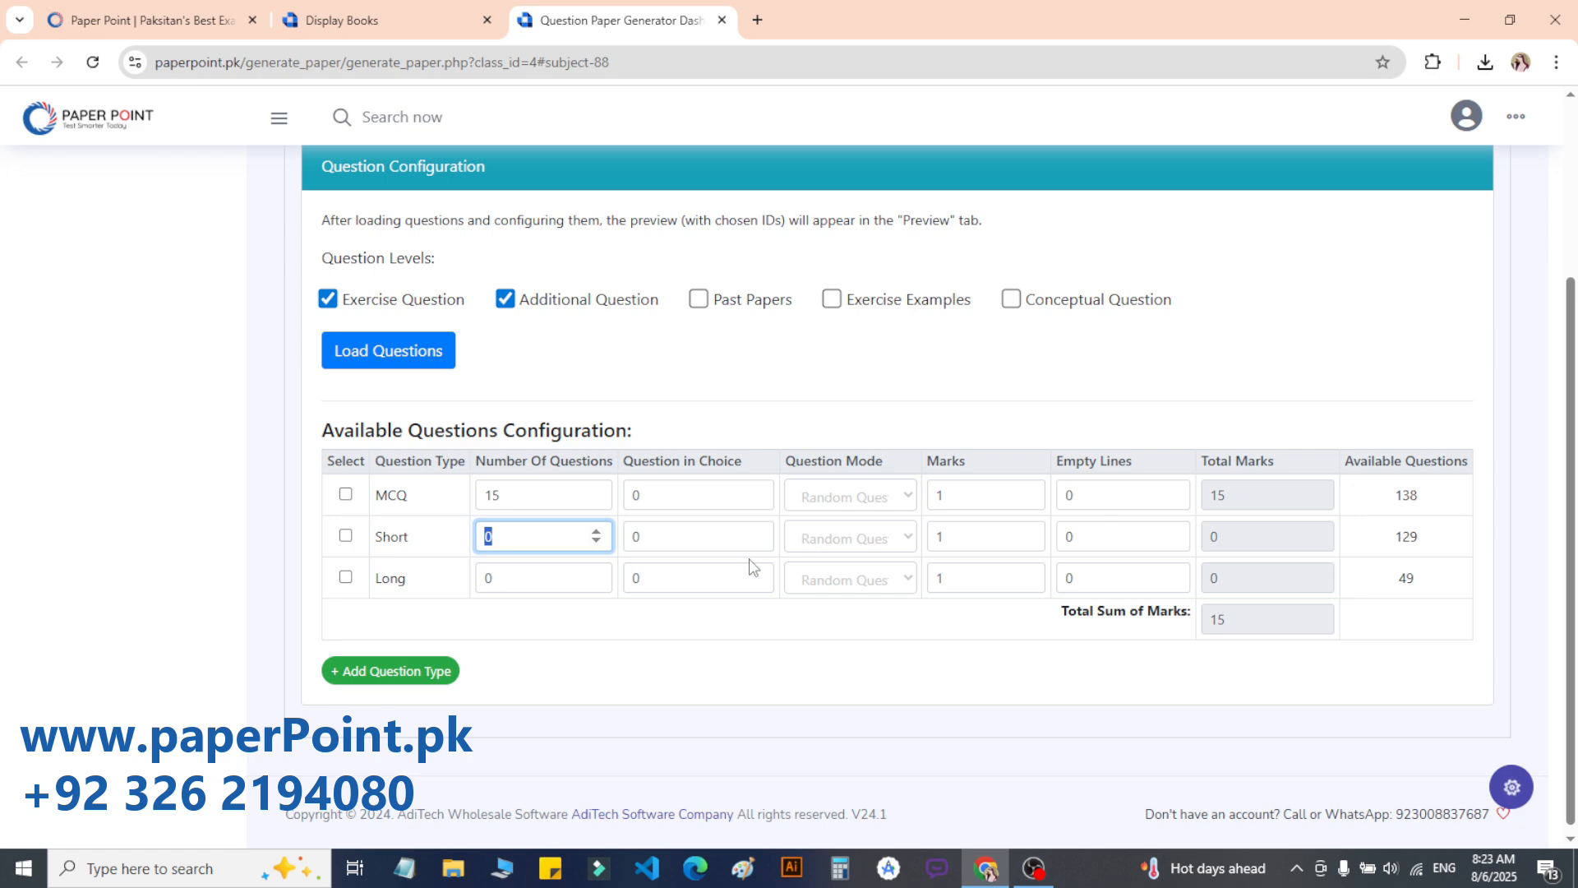
pyautogui.write('30')
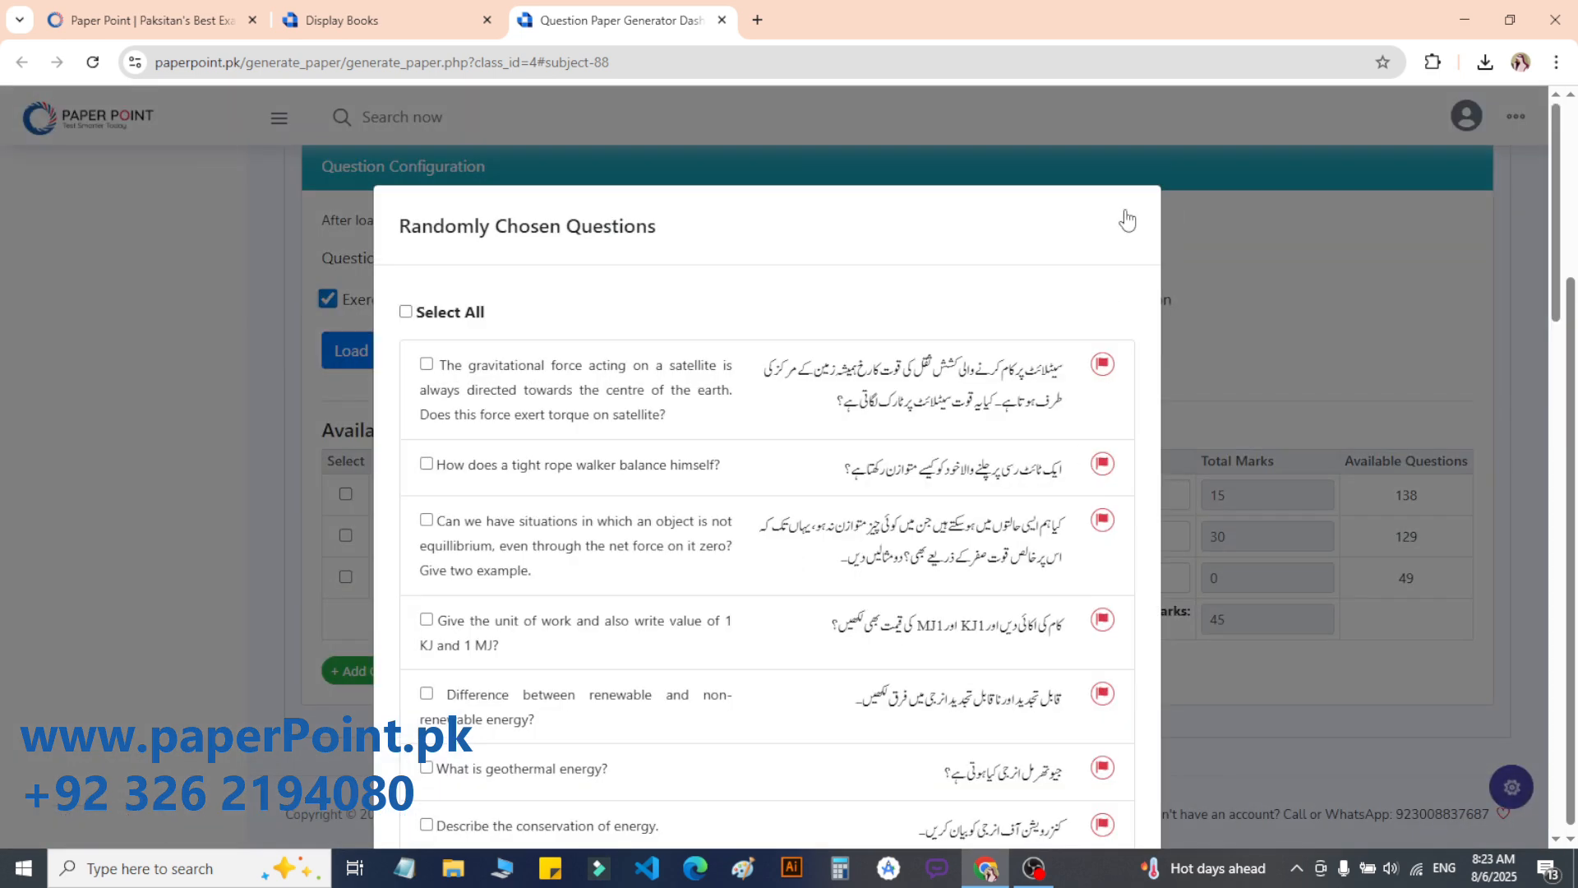
pyautogui.click(1127, 220)
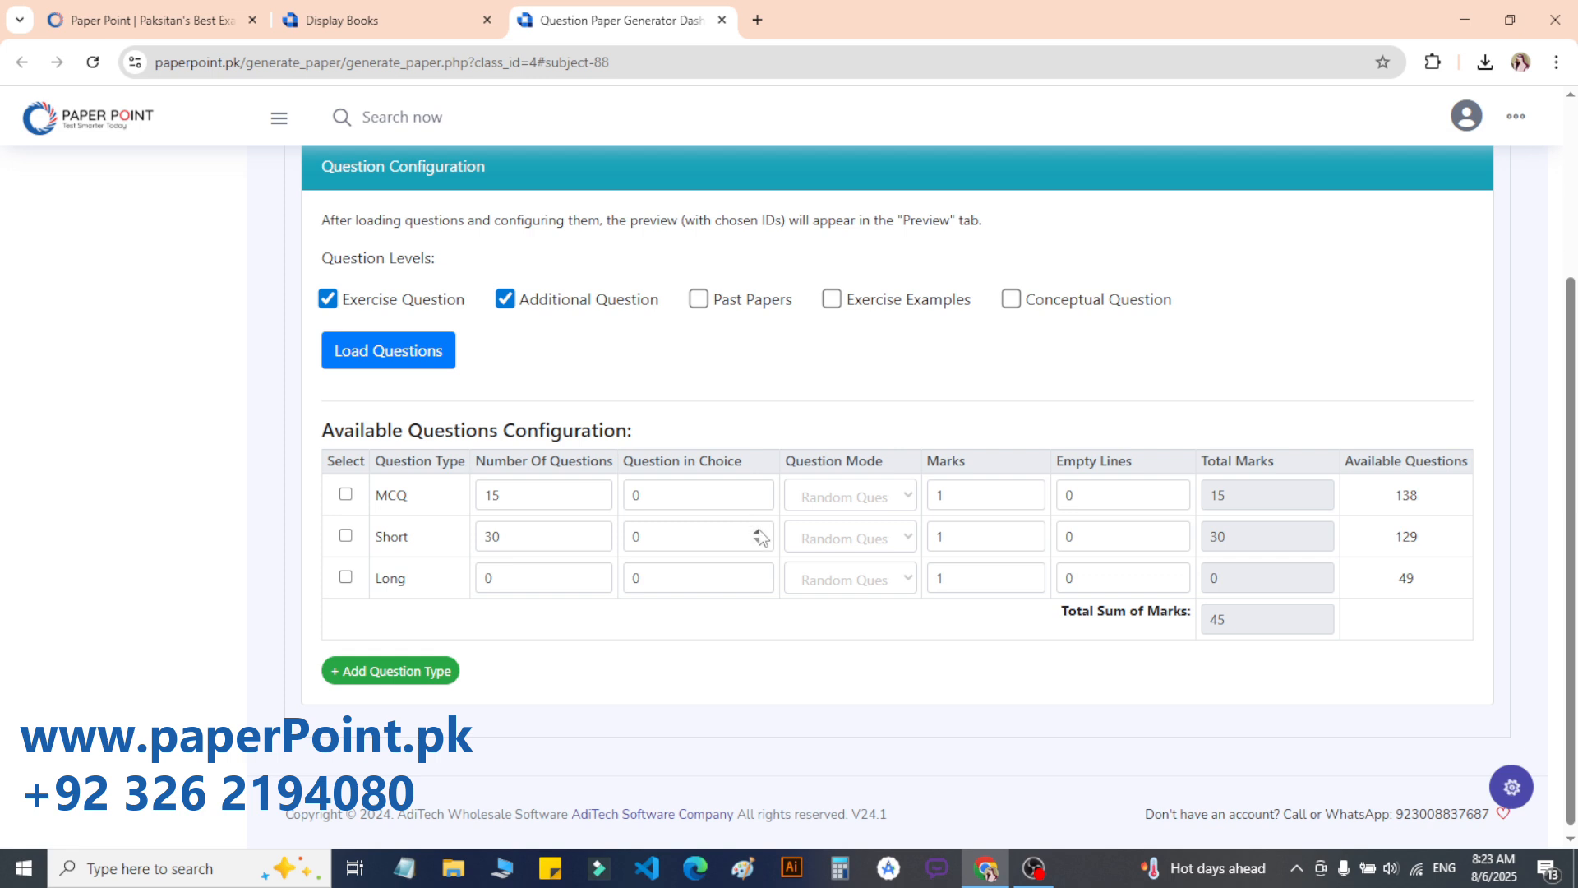
pyautogui.click(758, 530)
pyautogui.click(758, 531)
pyautogui.click(758, 531)
pyautogui.click(758, 530)
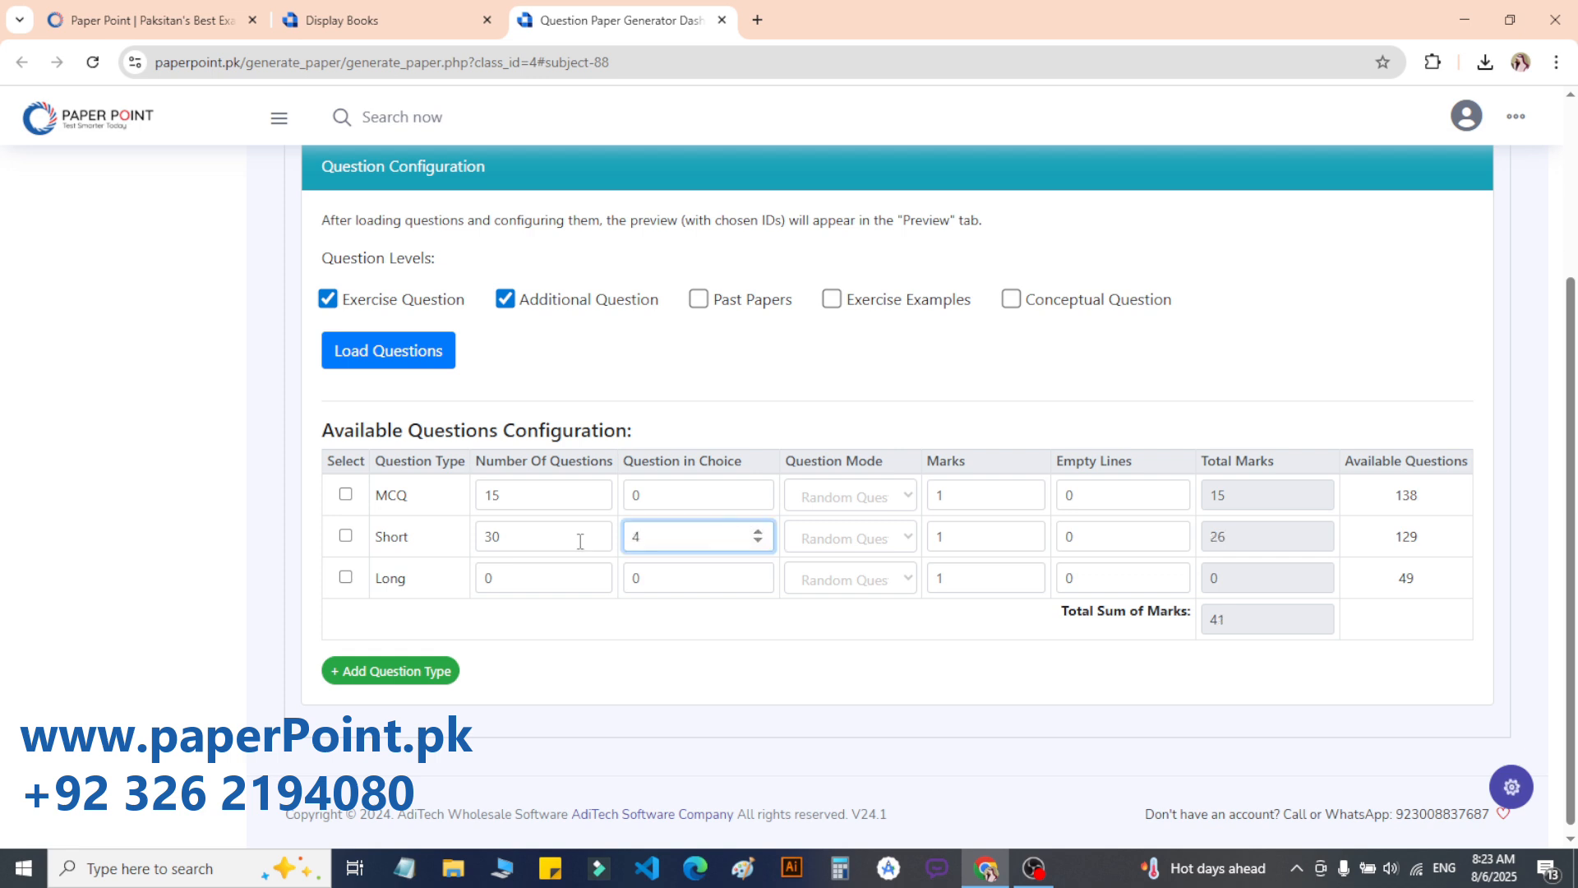
pyautogui.doubleClick(1230, 536)
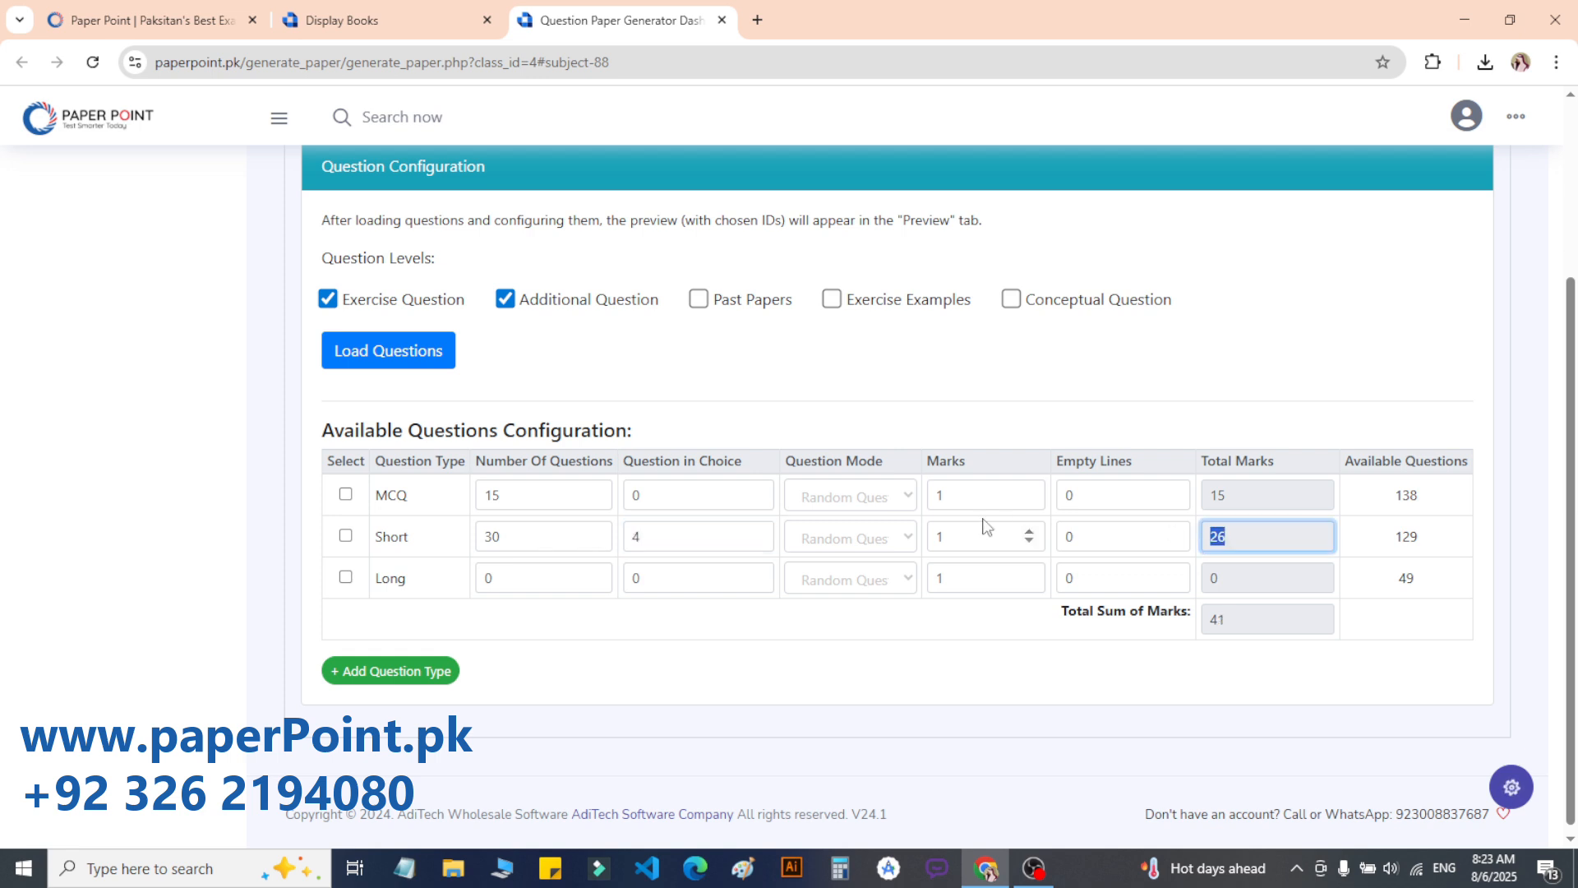
pyautogui.doubleClick(936, 536)
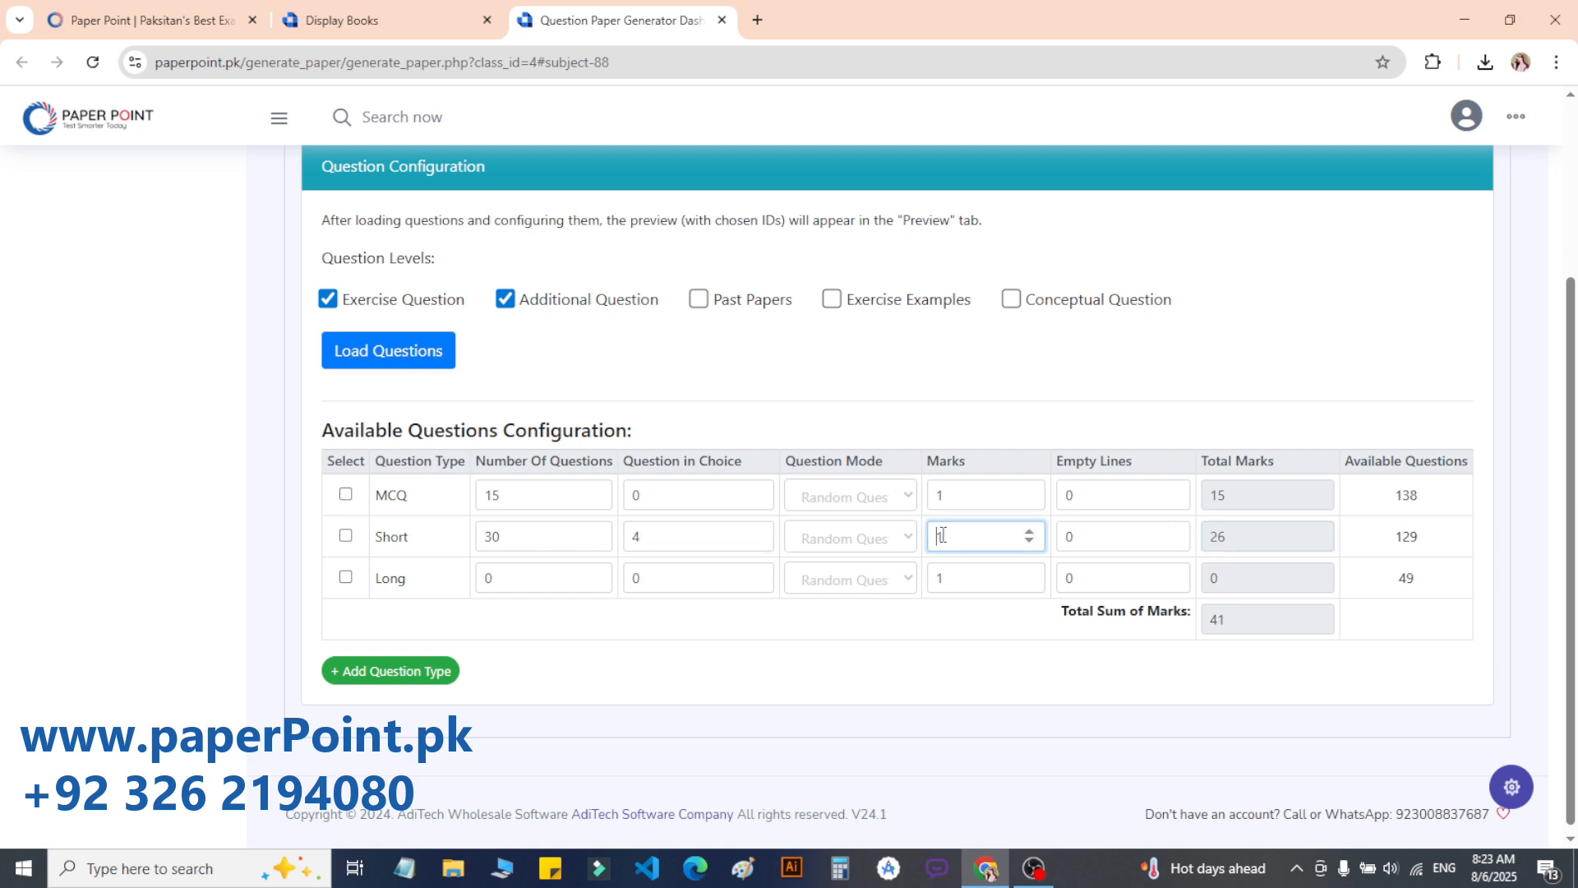
pyautogui.click(1029, 533)
pyautogui.doubleClick(1225, 535)
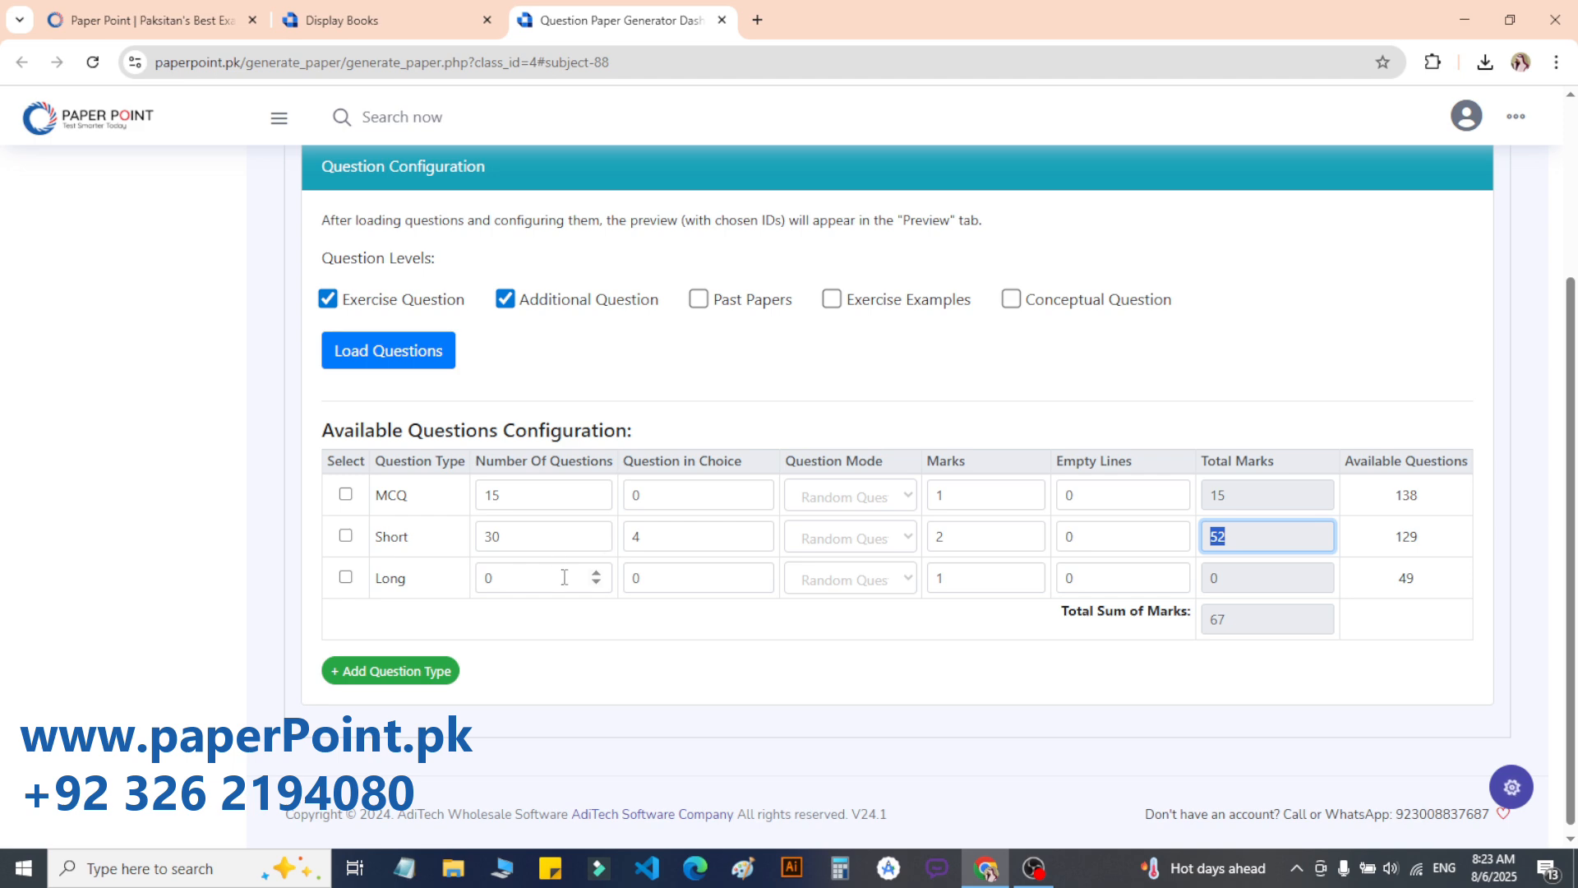
# Step: Hand-pick and save five Long questions: moments, equilibrium conditions, stability, 30 cm spanner and crowbar
pyautogui.click(904, 579)
pyautogui.click(831, 631)
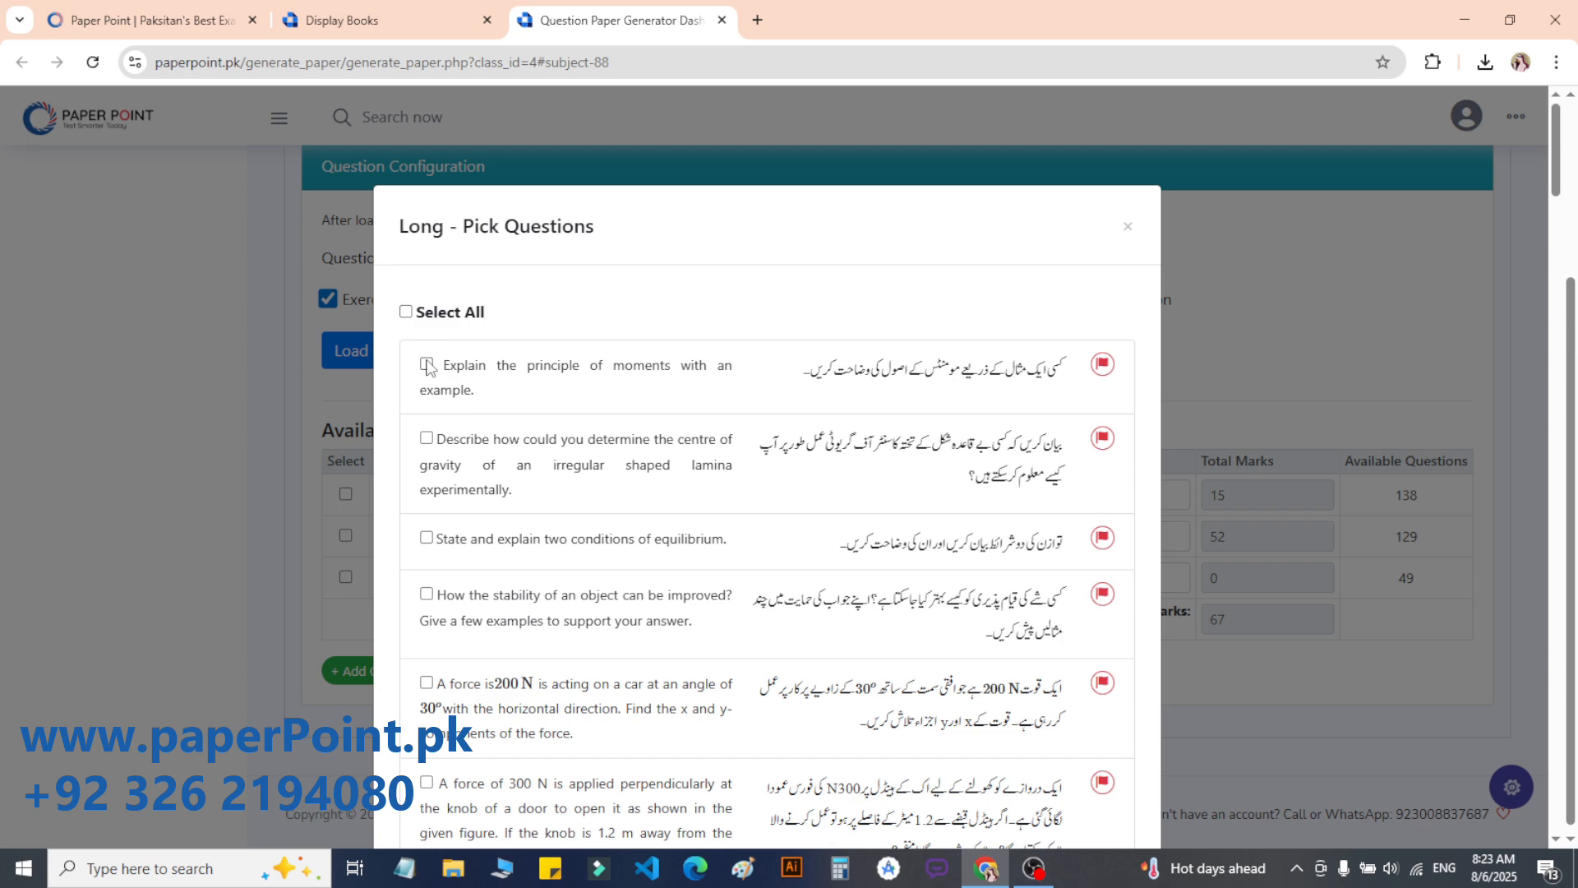
pyautogui.click(425, 363)
pyautogui.click(425, 537)
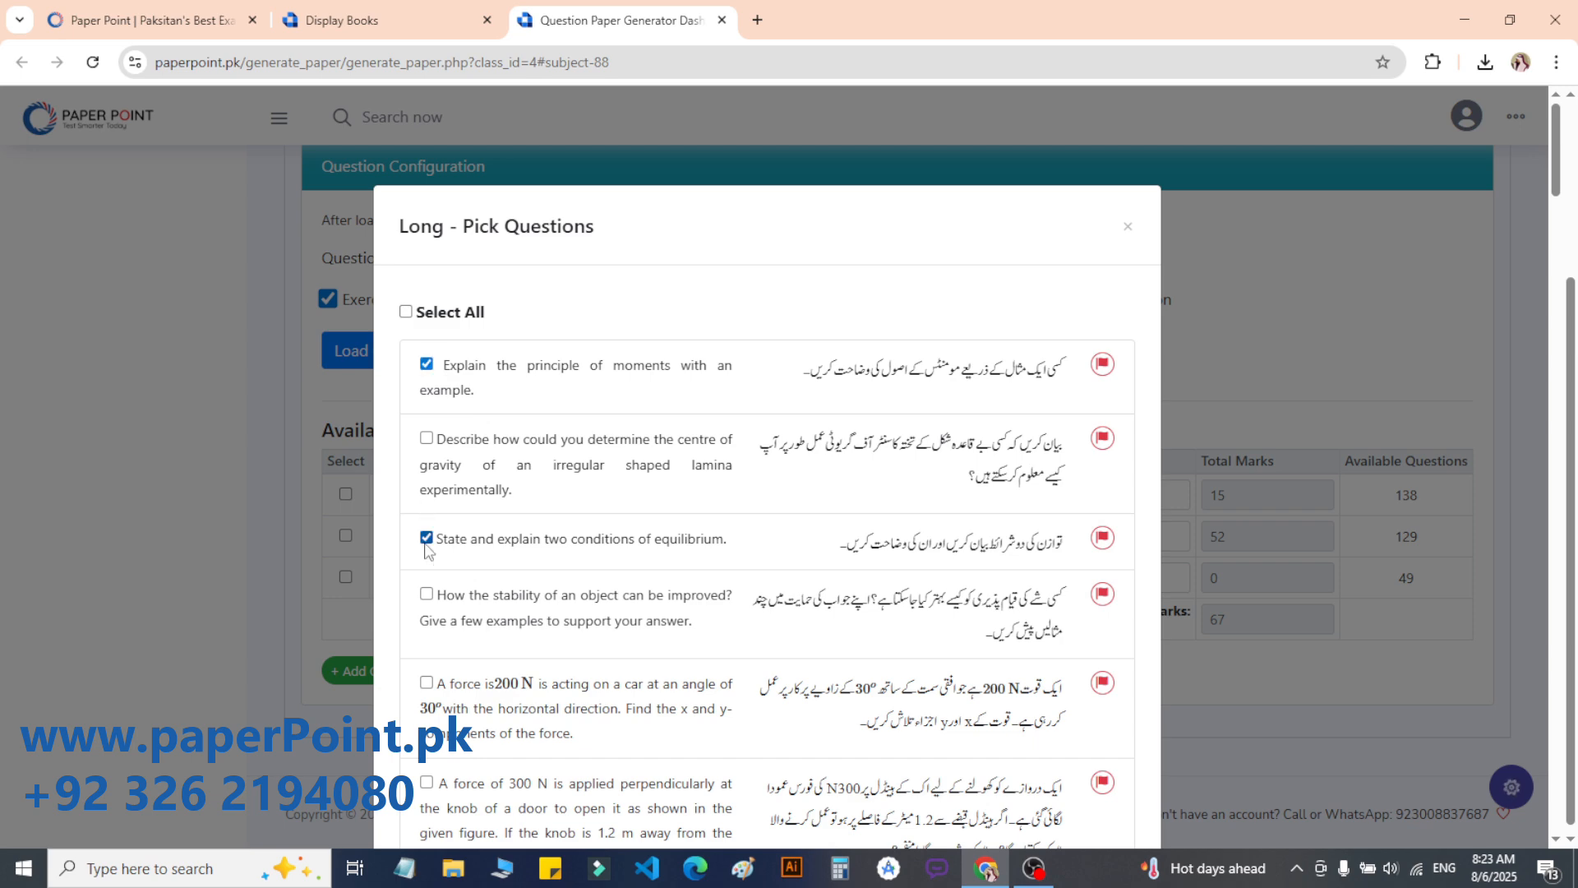
pyautogui.click(426, 594)
pyautogui.scroll(-5, 1572, 288)
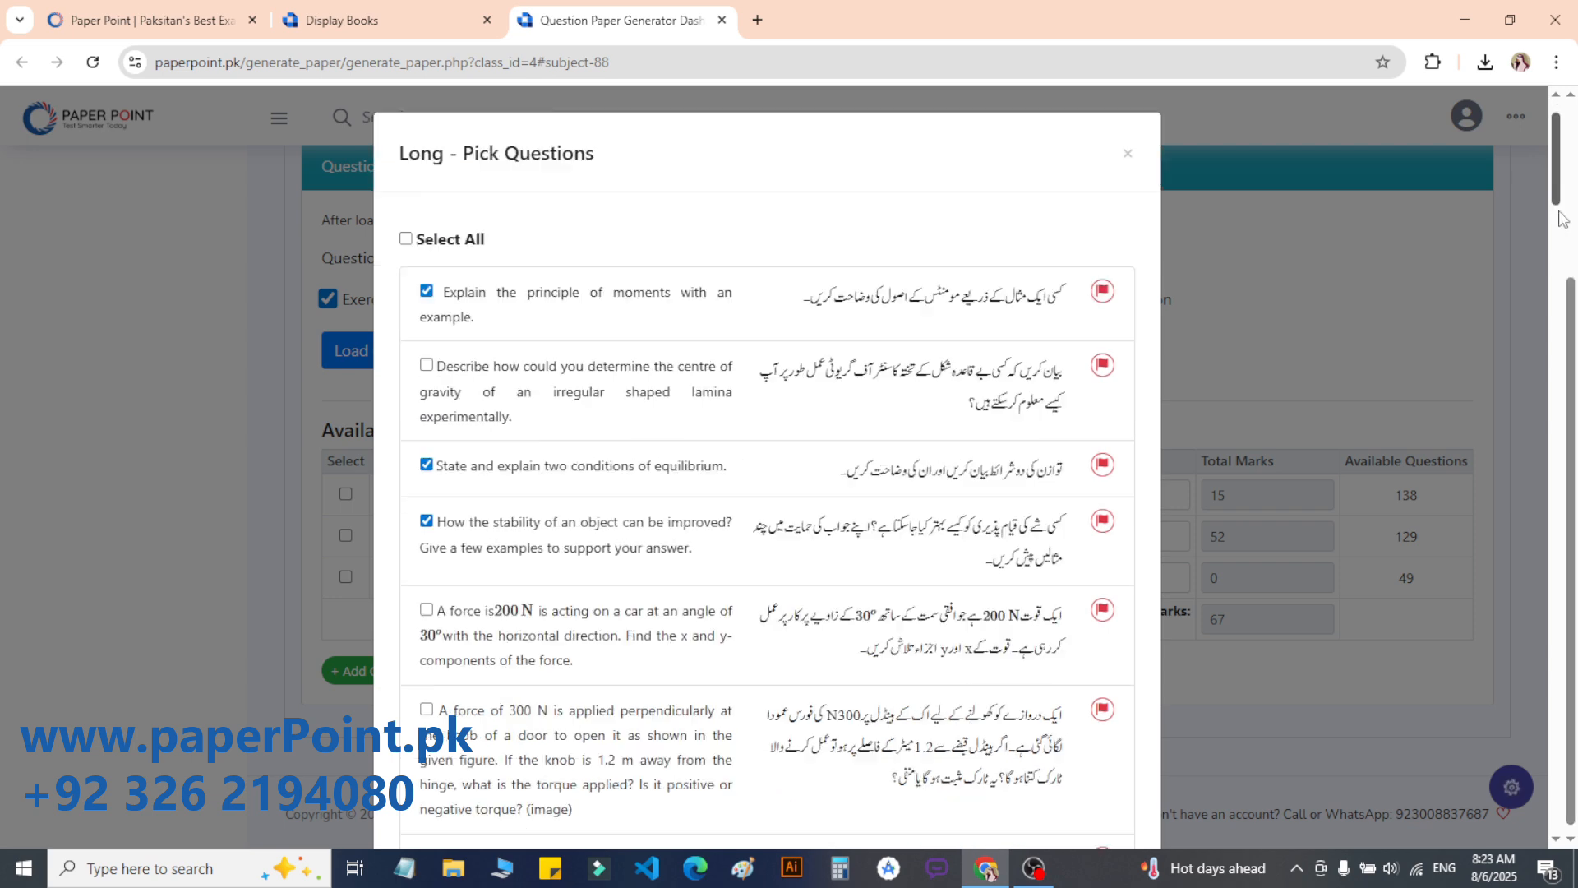
pyautogui.scroll(-3, 451, 723)
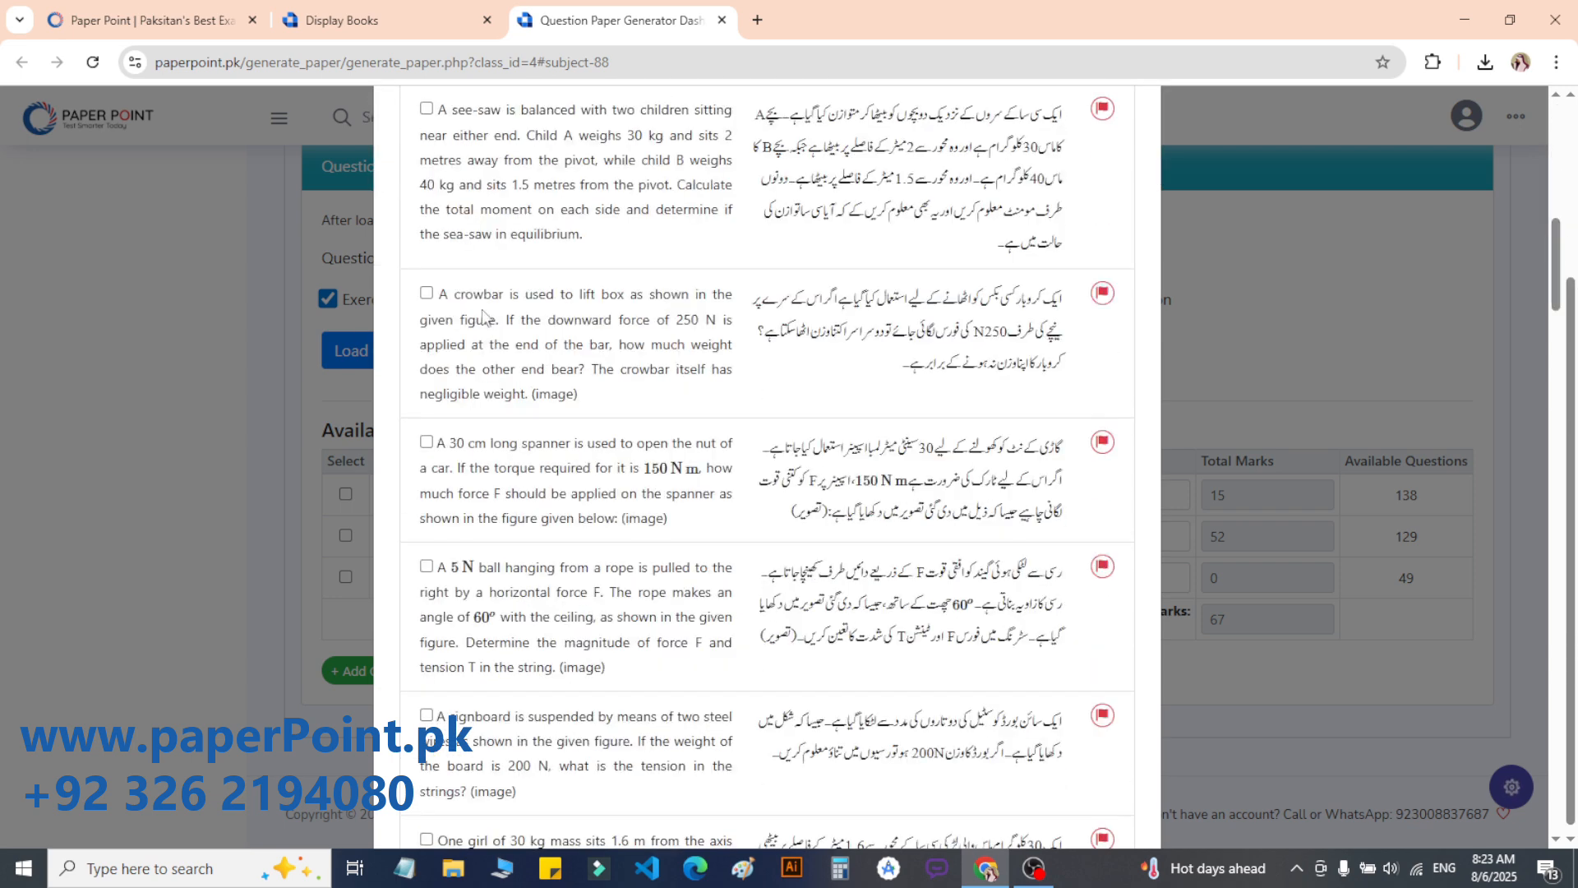
pyautogui.click(426, 442)
pyautogui.click(427, 292)
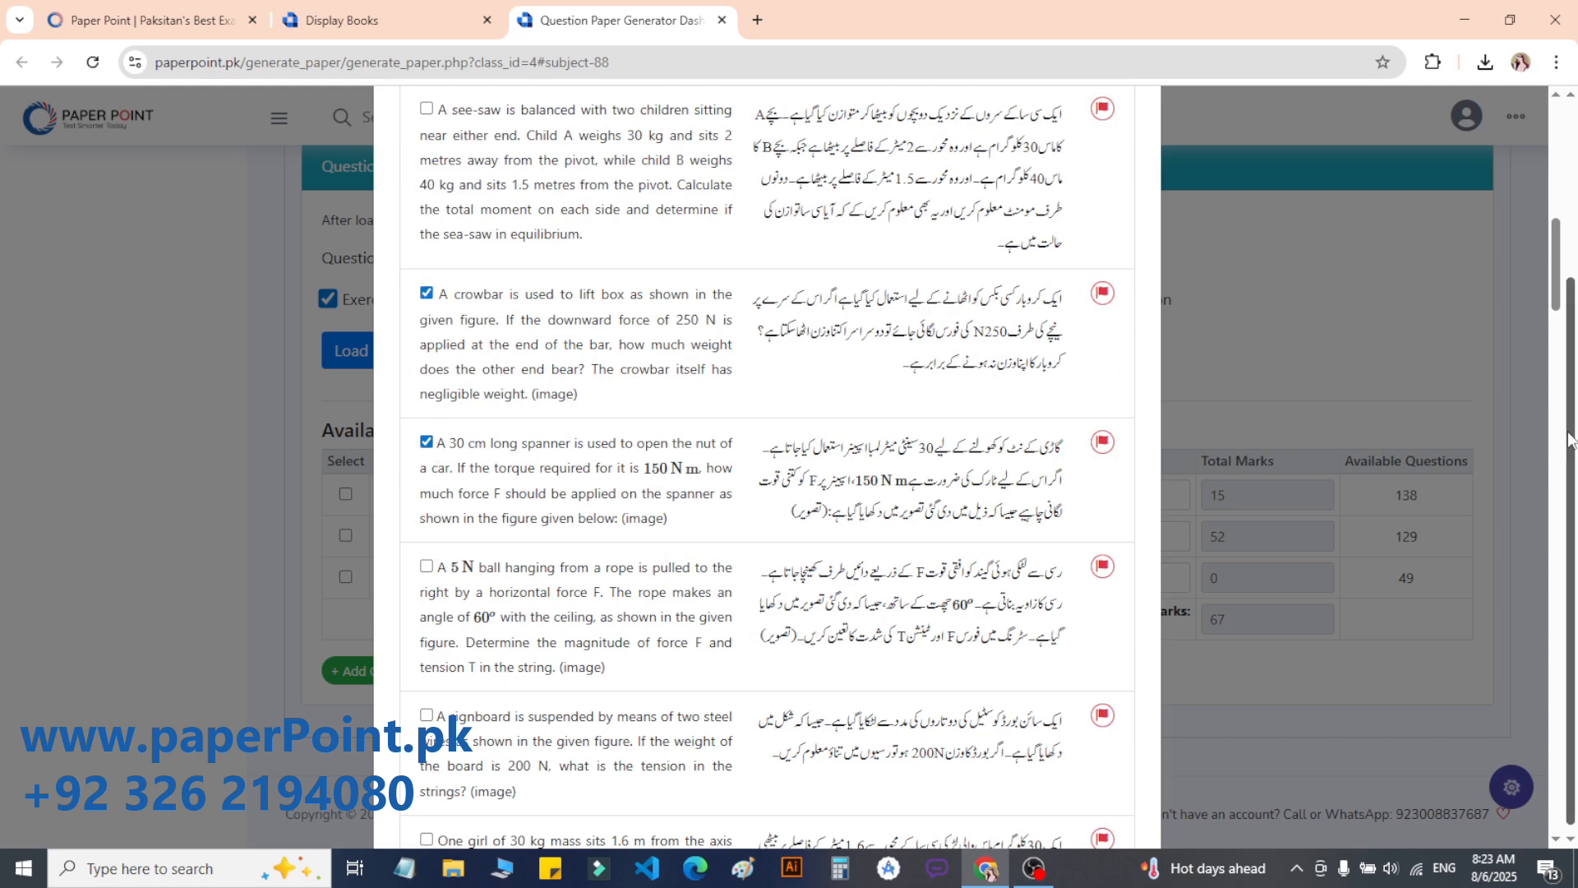
pyautogui.moveTo(1555, 296); pyautogui.dragTo(1555, 814)
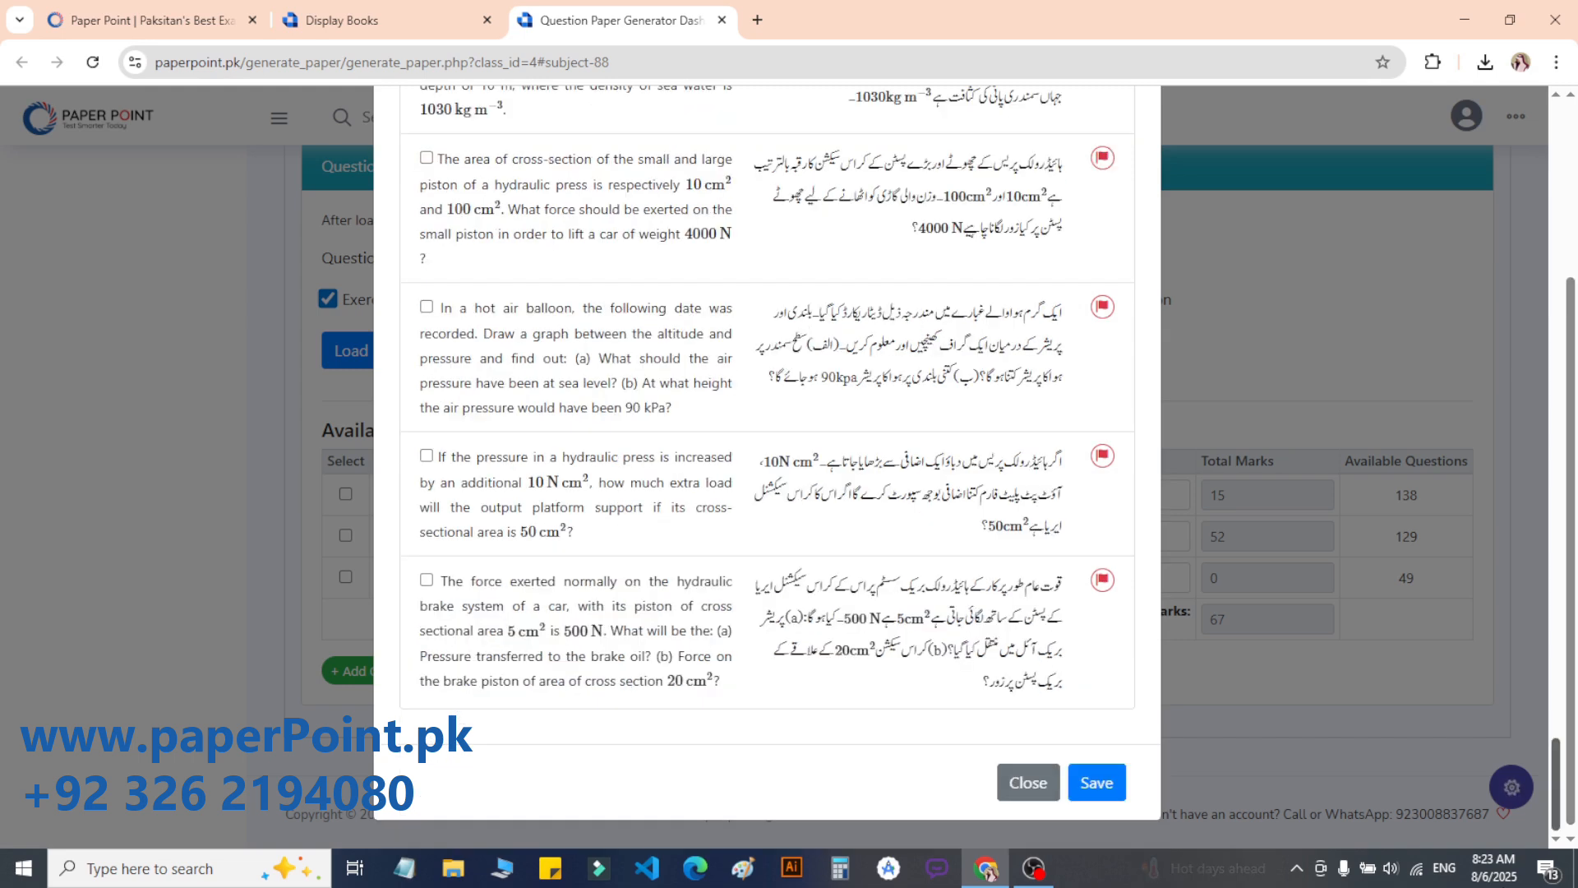
pyautogui.click(1100, 779)
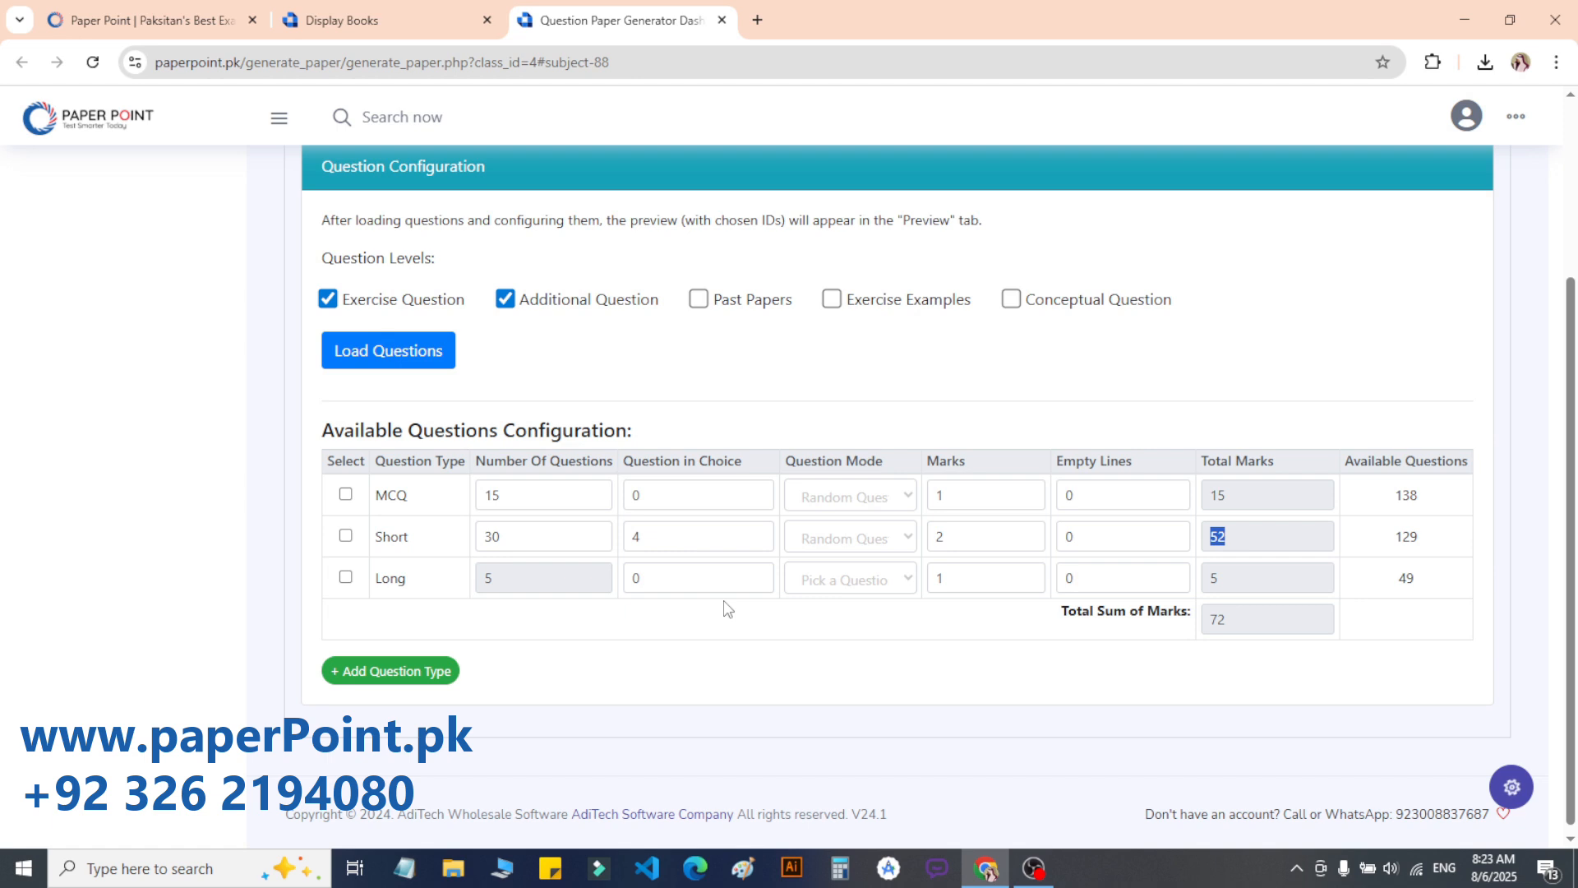
# Step: Set the Long section to 2 questions in choice at 3 marks each, totalling 9
pyautogui.click(758, 573)
pyautogui.click(757, 573)
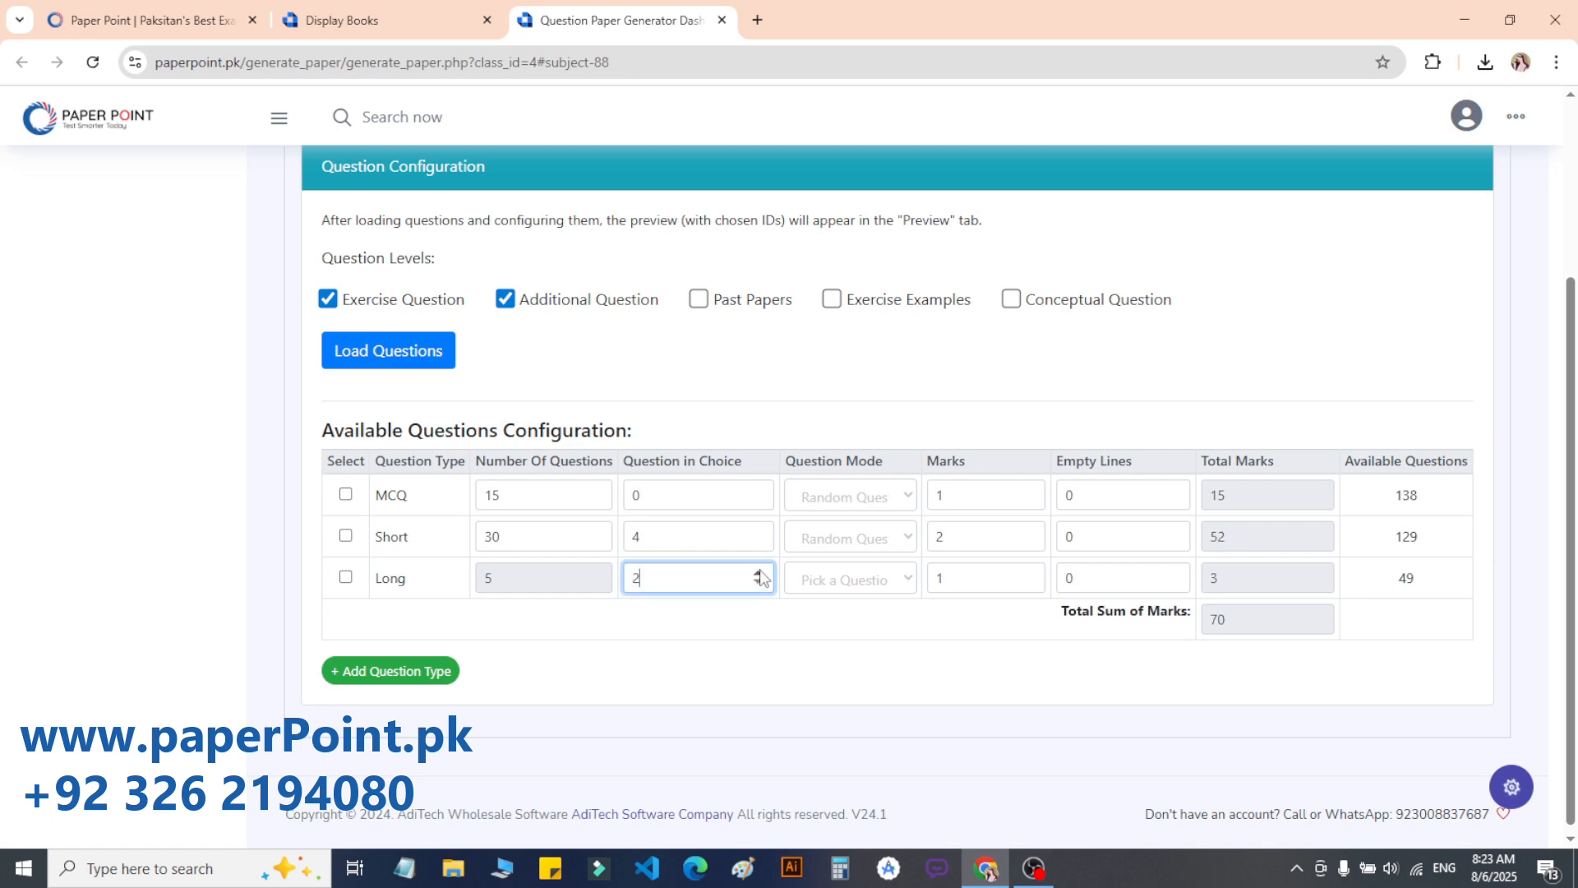
pyautogui.click(1031, 573)
pyautogui.click(1032, 573)
pyautogui.click(1032, 574)
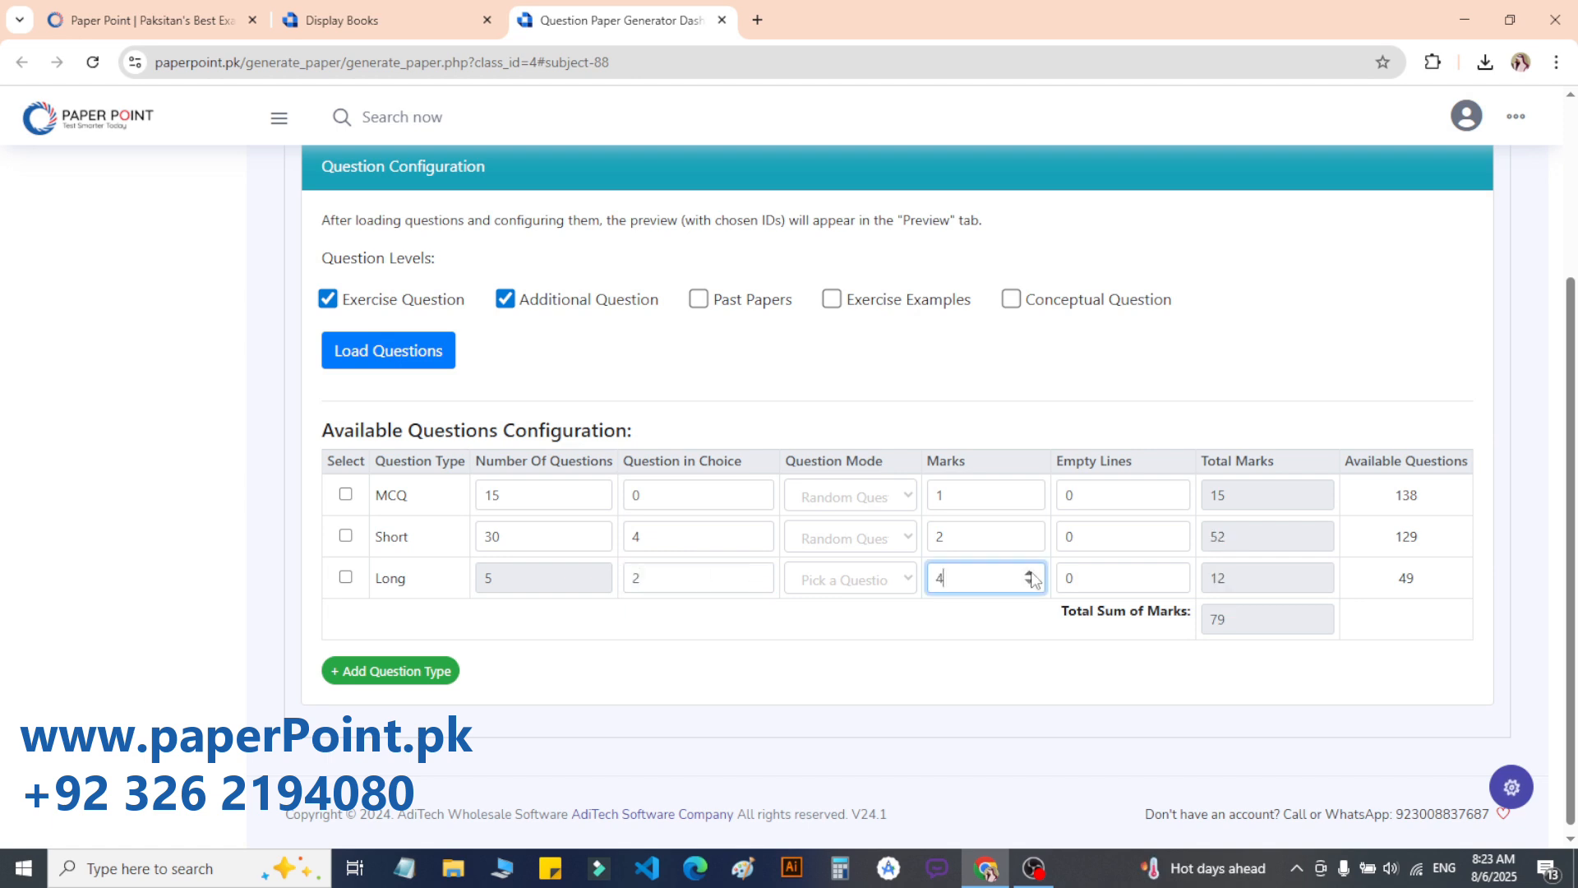
pyautogui.click(1030, 583)
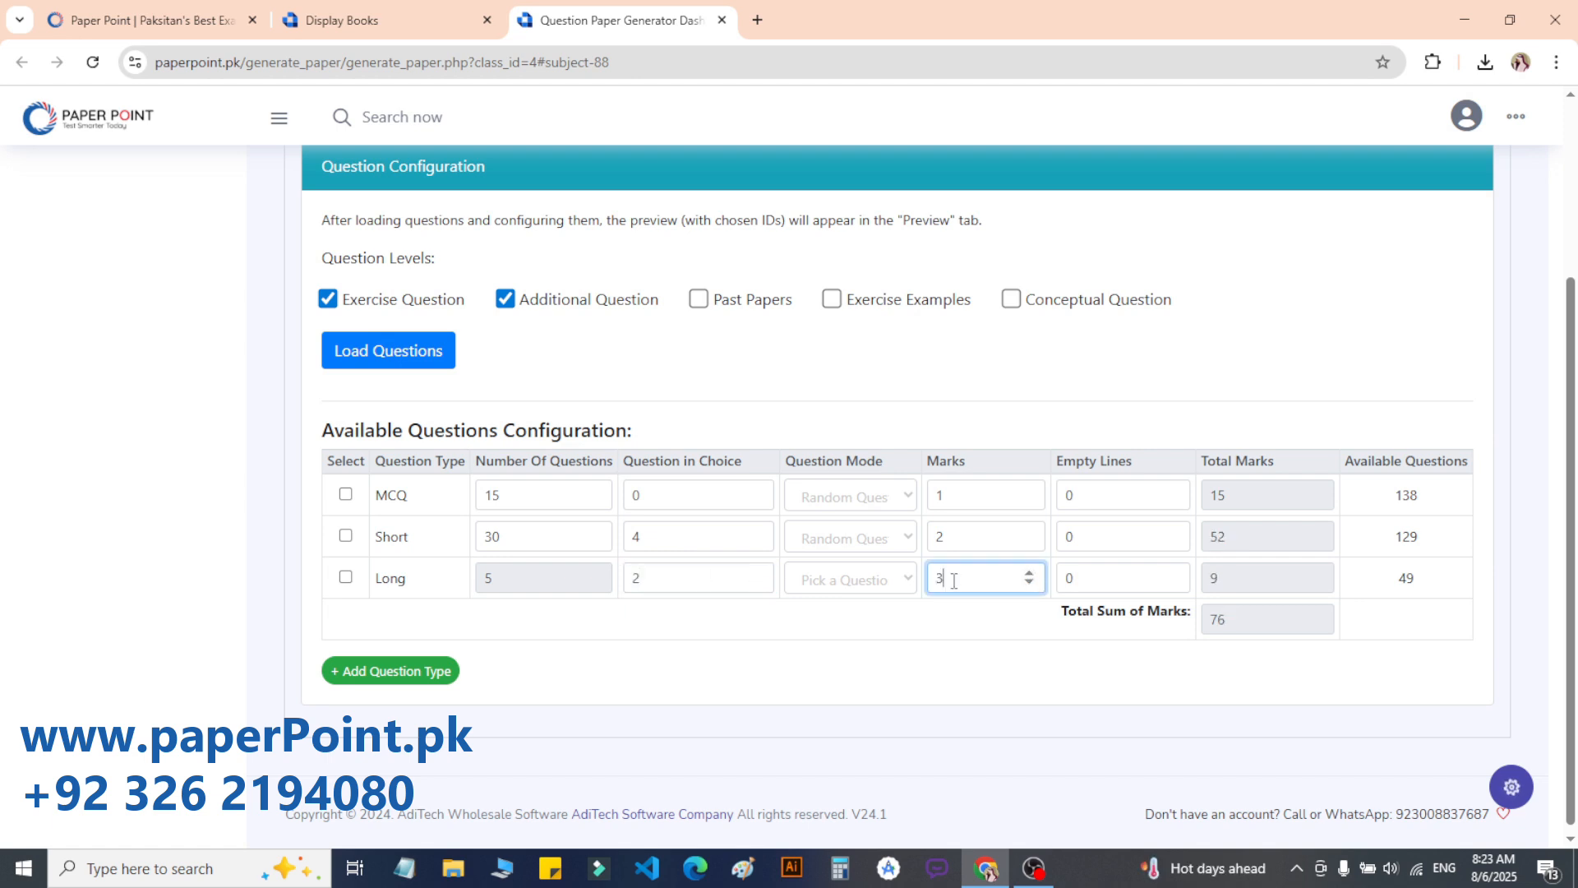
pyautogui.doubleClick(1211, 576)
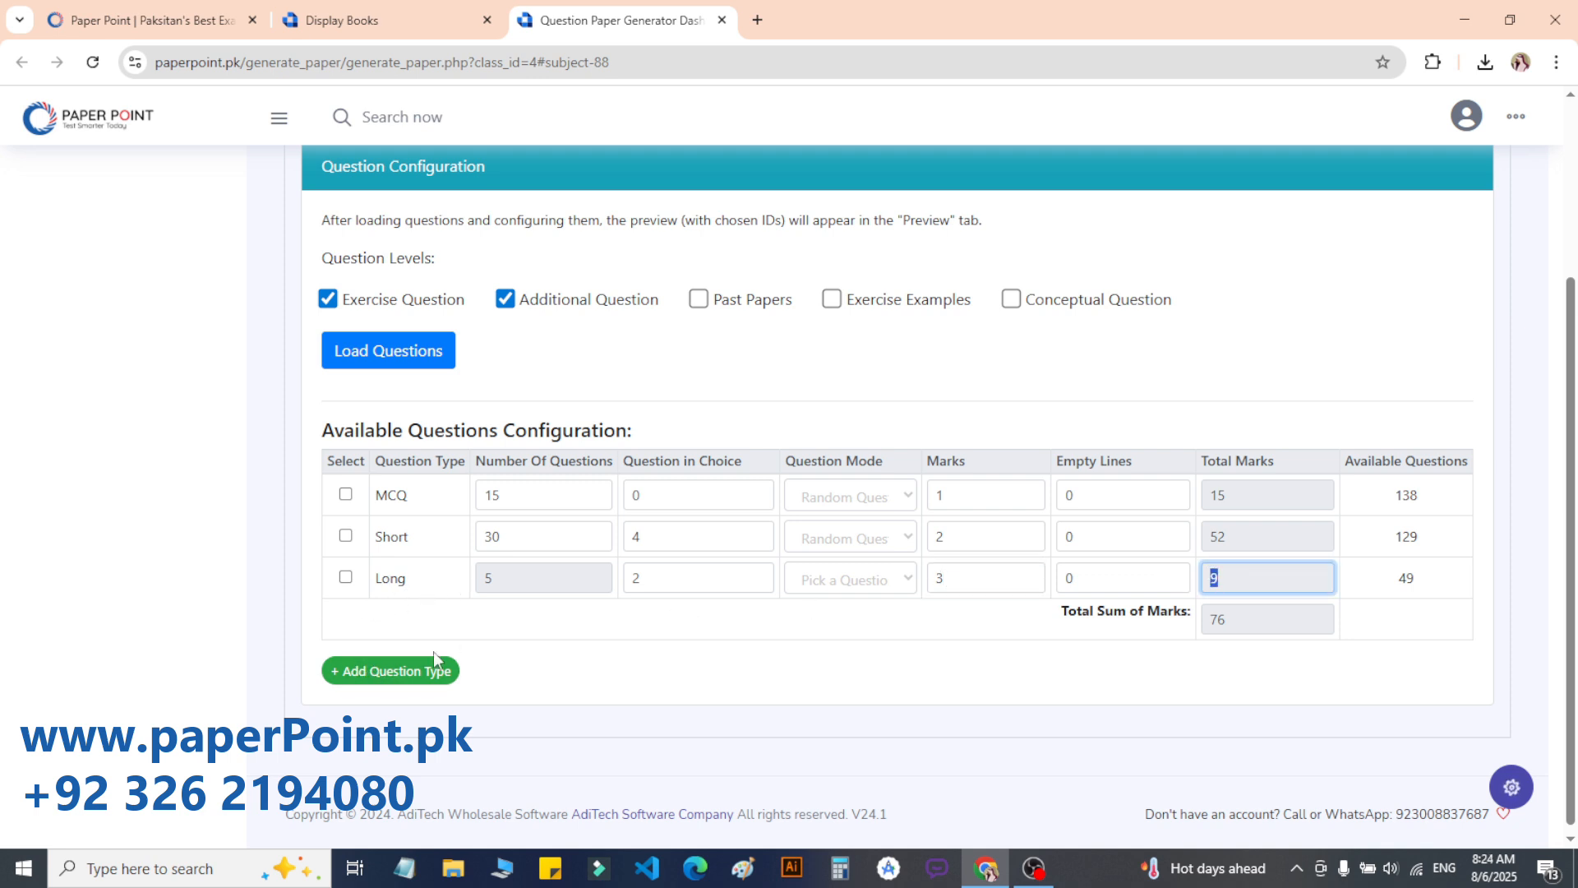
# Step: Add a new Long question row with 5 randomly chosen questions
pyautogui.click(392, 664)
pyautogui.click(402, 622)
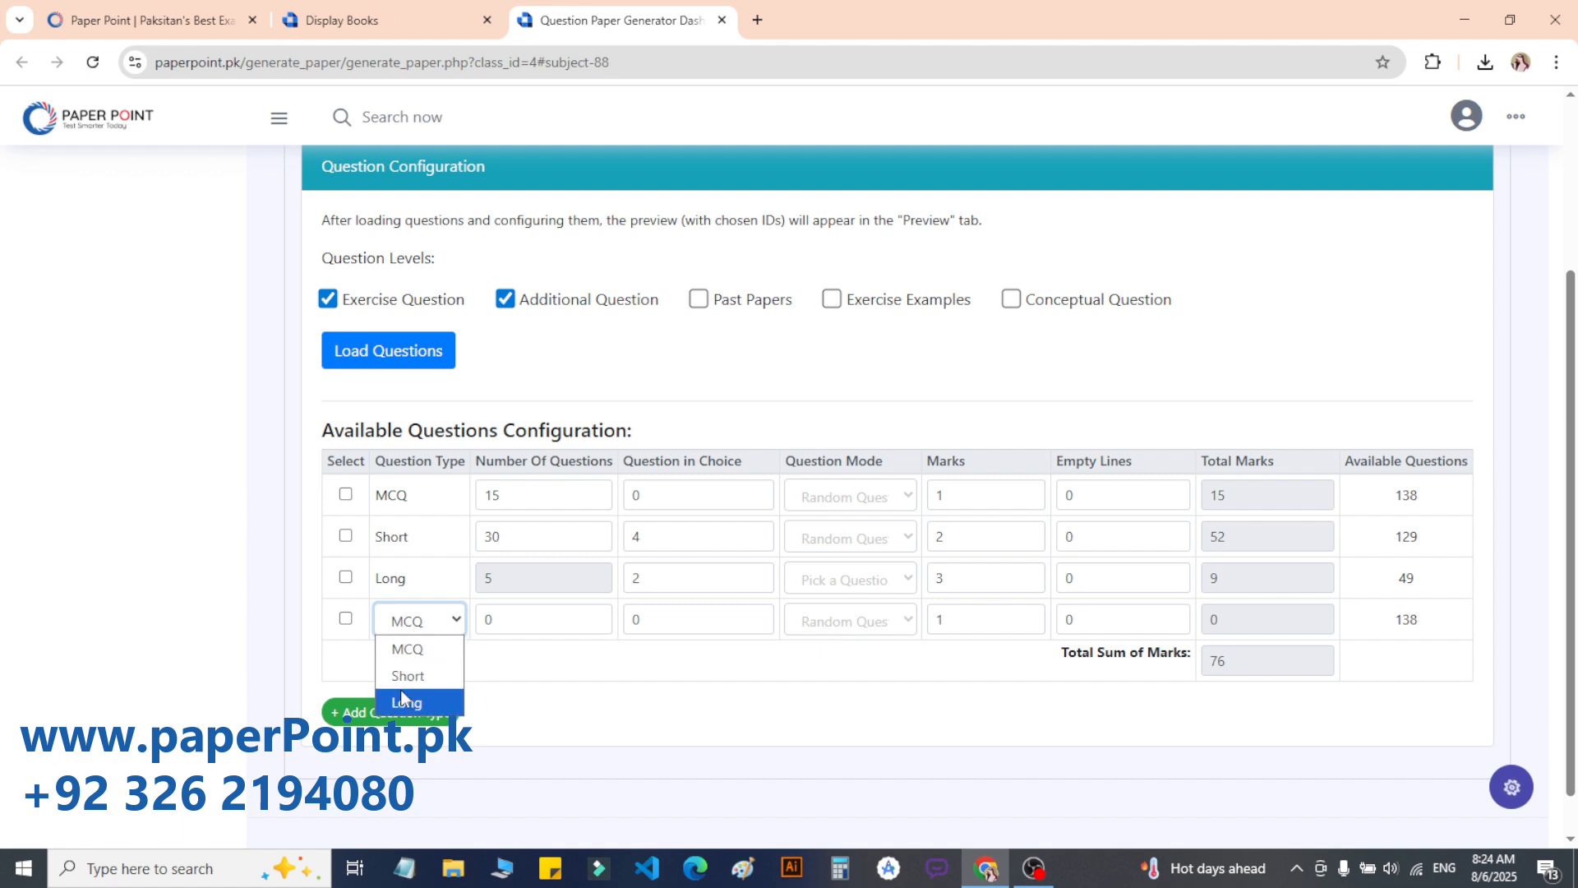
pyautogui.click(402, 700)
pyautogui.doubleClick(479, 618)
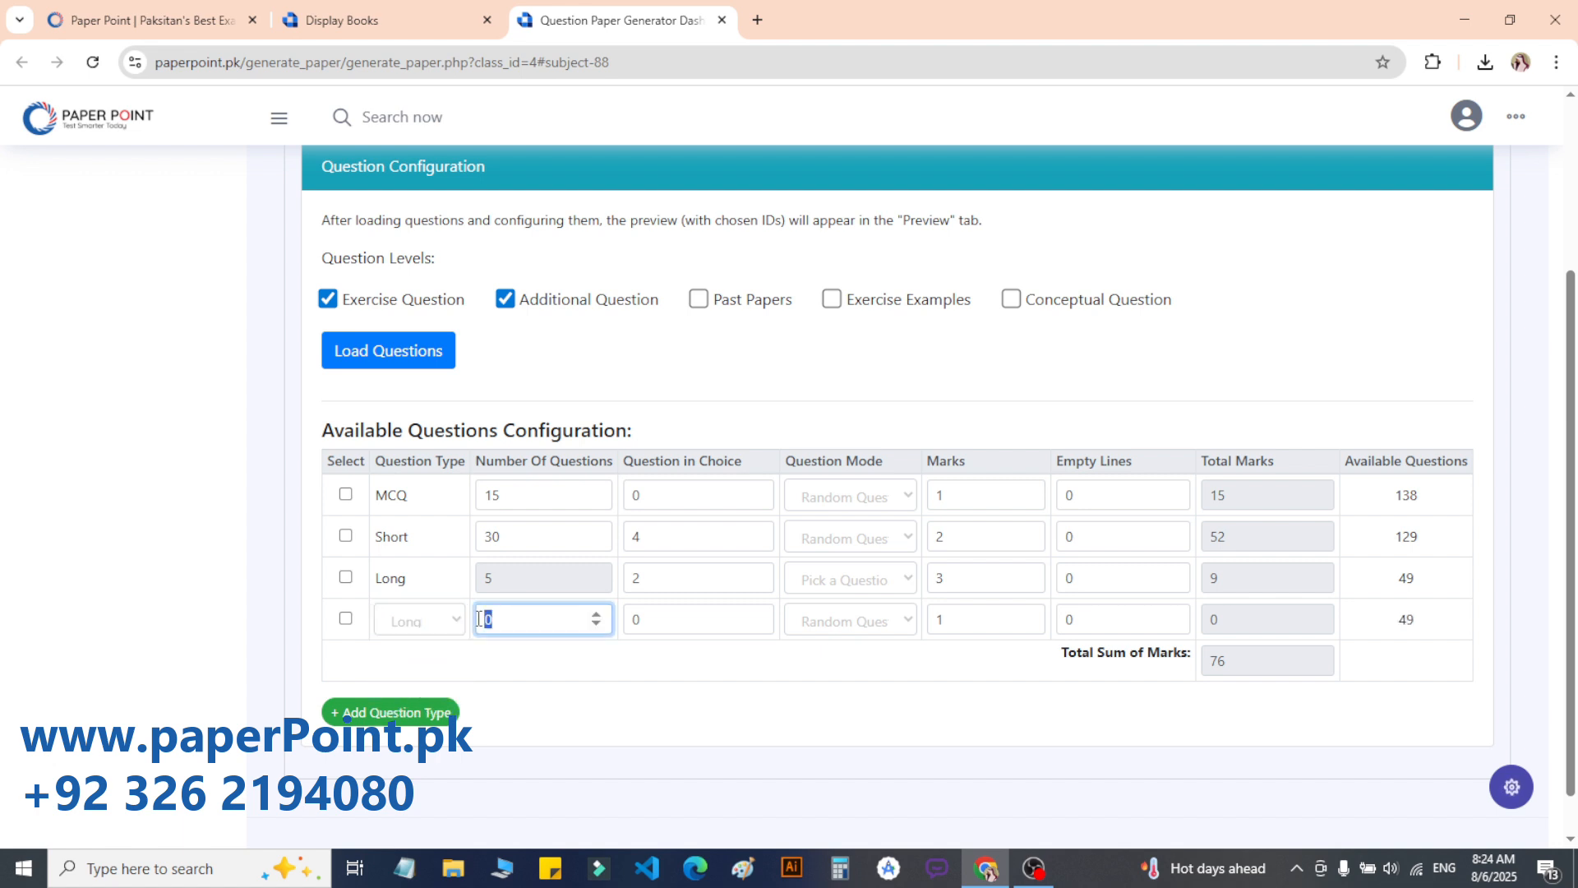
pyautogui.press('BackSpace')
pyautogui.write('5')
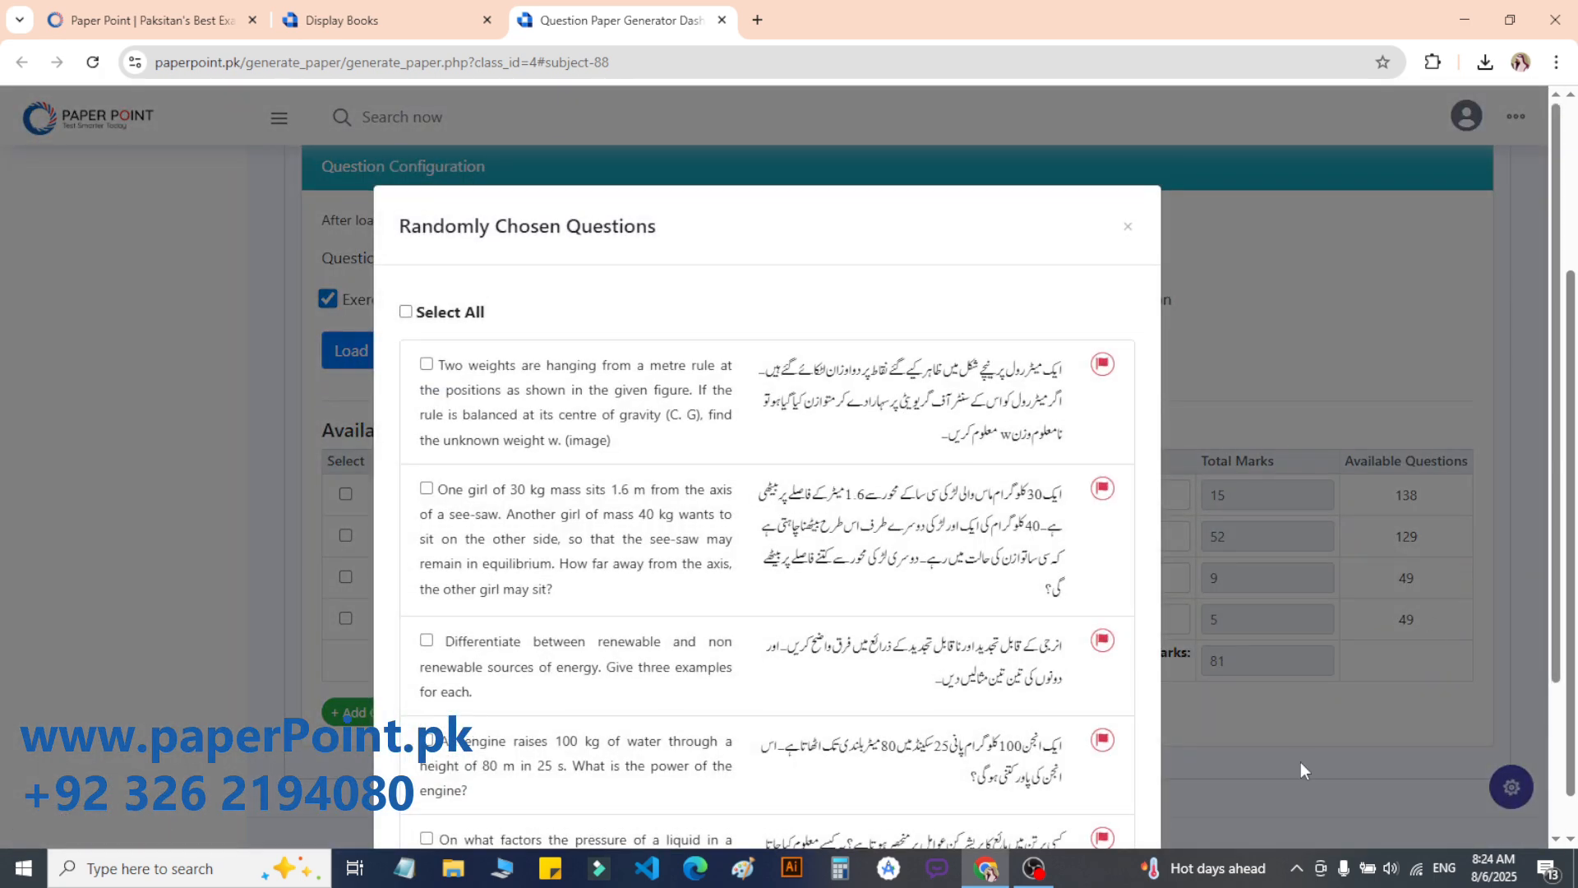
pyautogui.click(1300, 762)
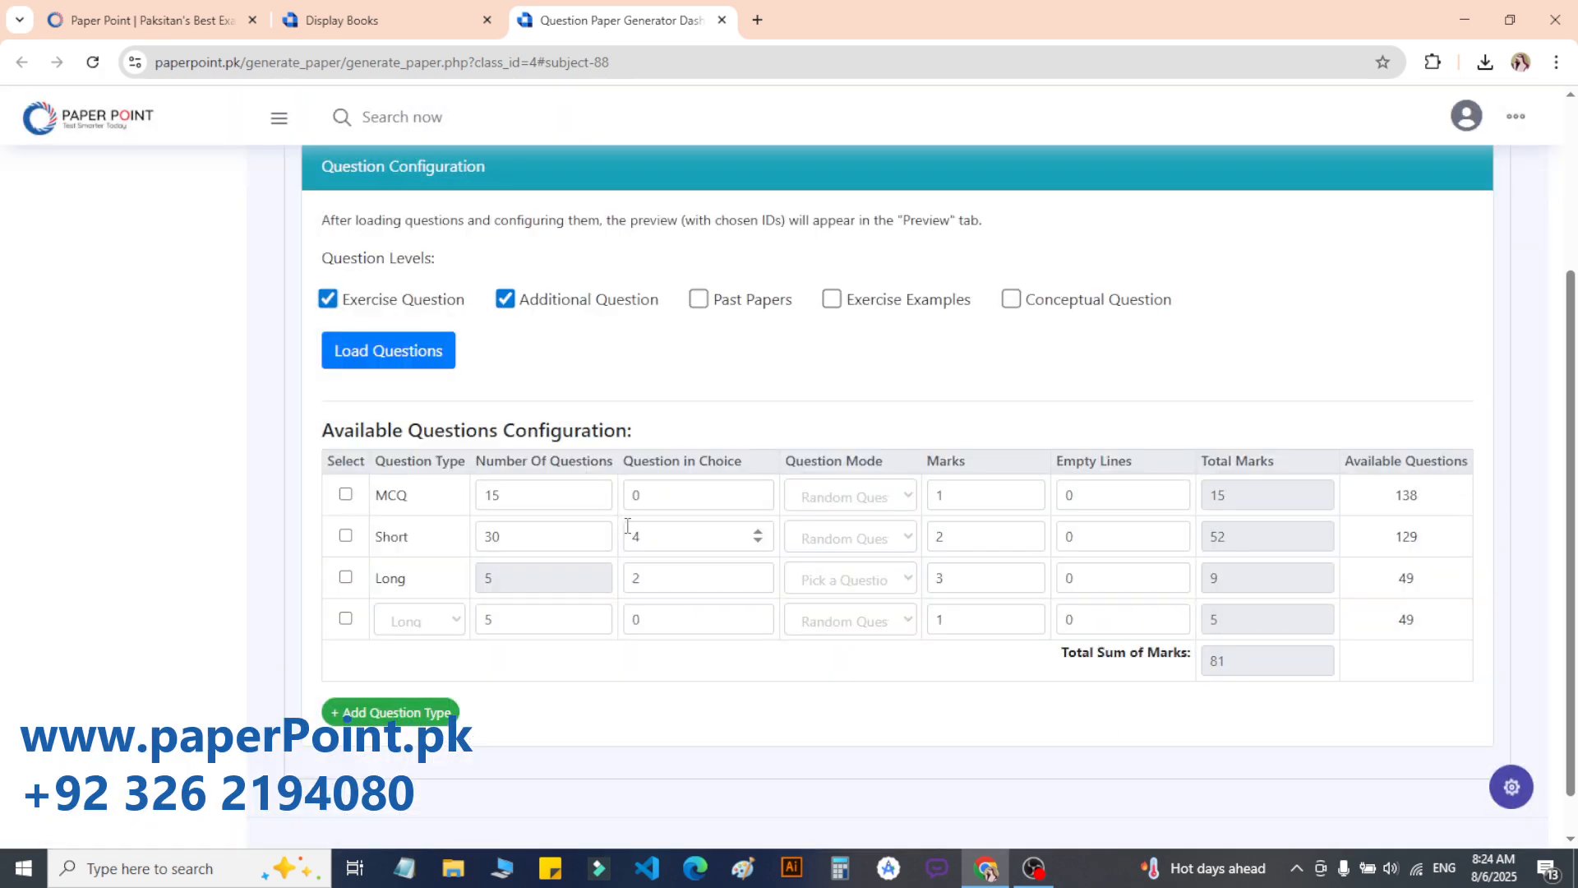
# Step: Give the new Long row 2 questions in choice at 3 marks each, bringing the total to 85
pyautogui.doubleClick(762, 611)
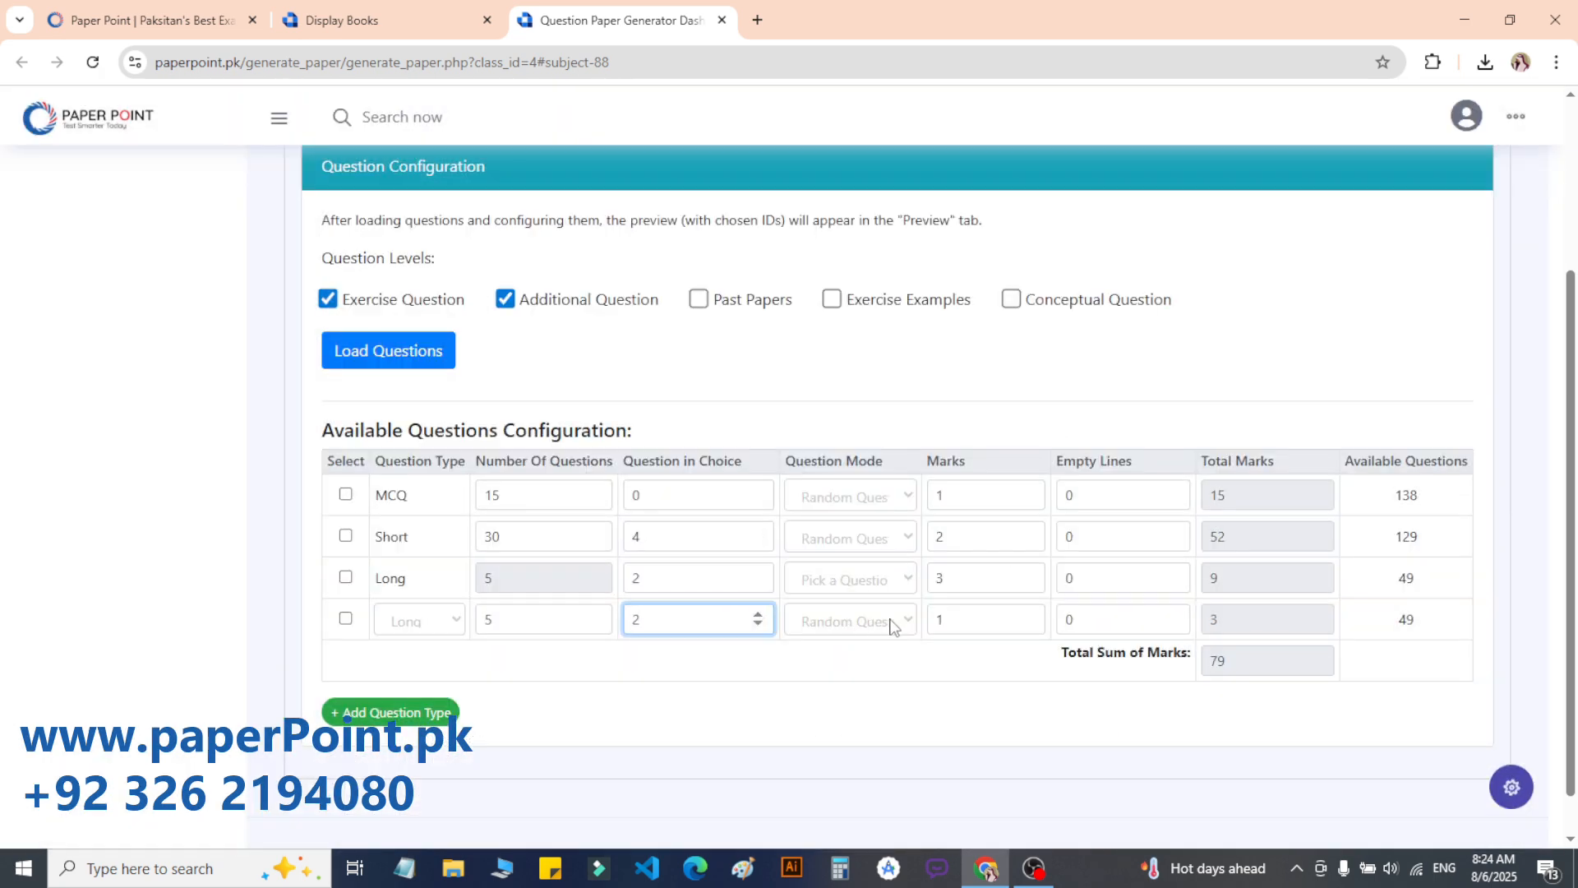
pyautogui.click(1029, 616)
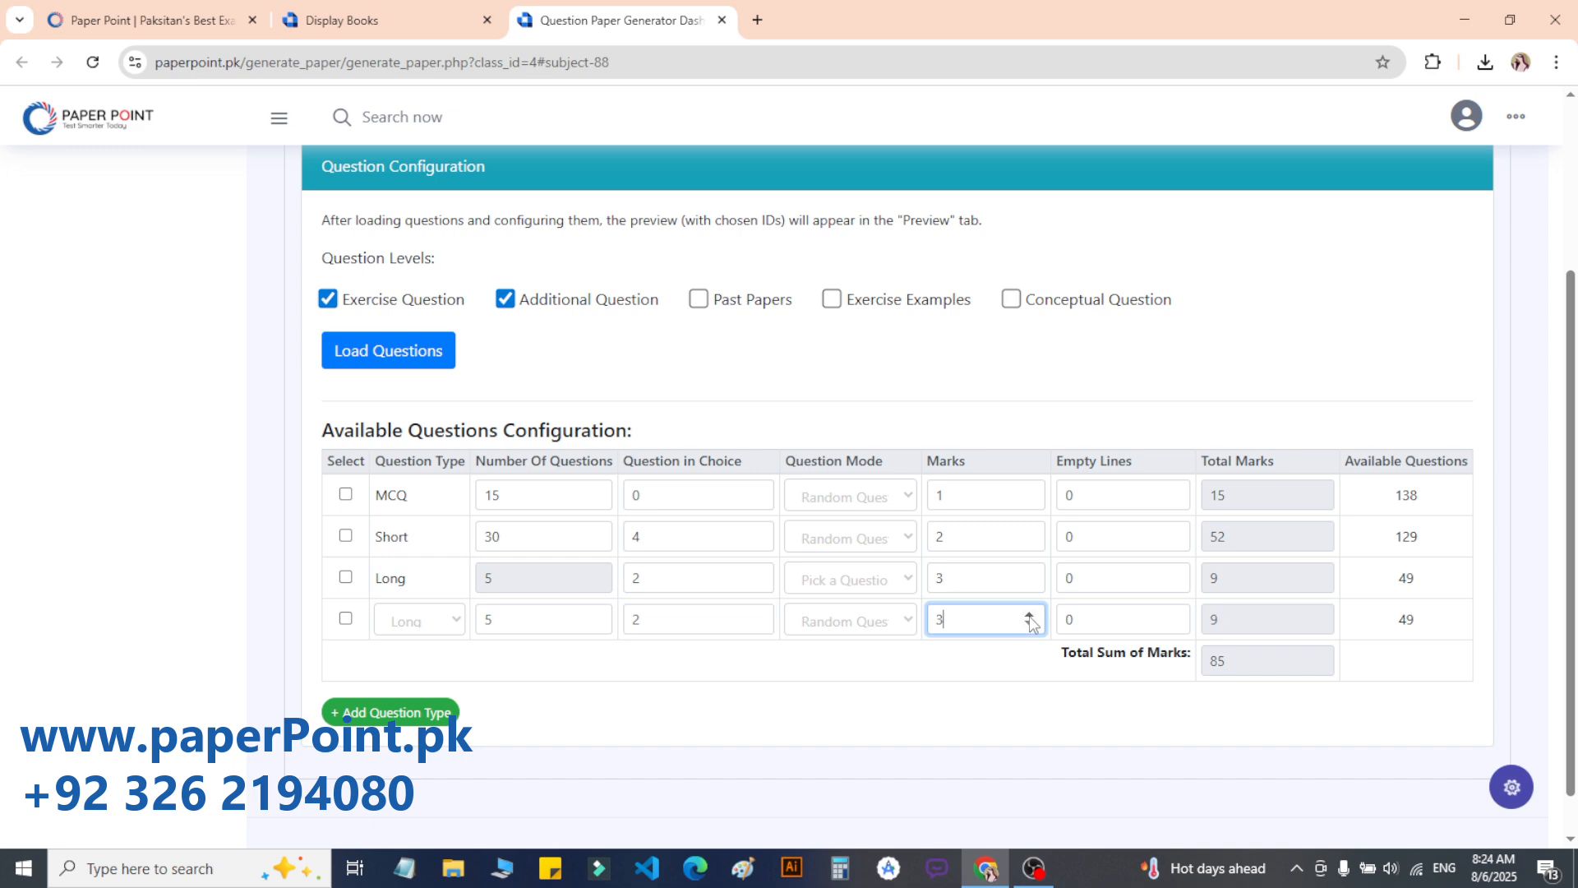
pyautogui.click(1029, 615)
pyautogui.doubleClick(1225, 662)
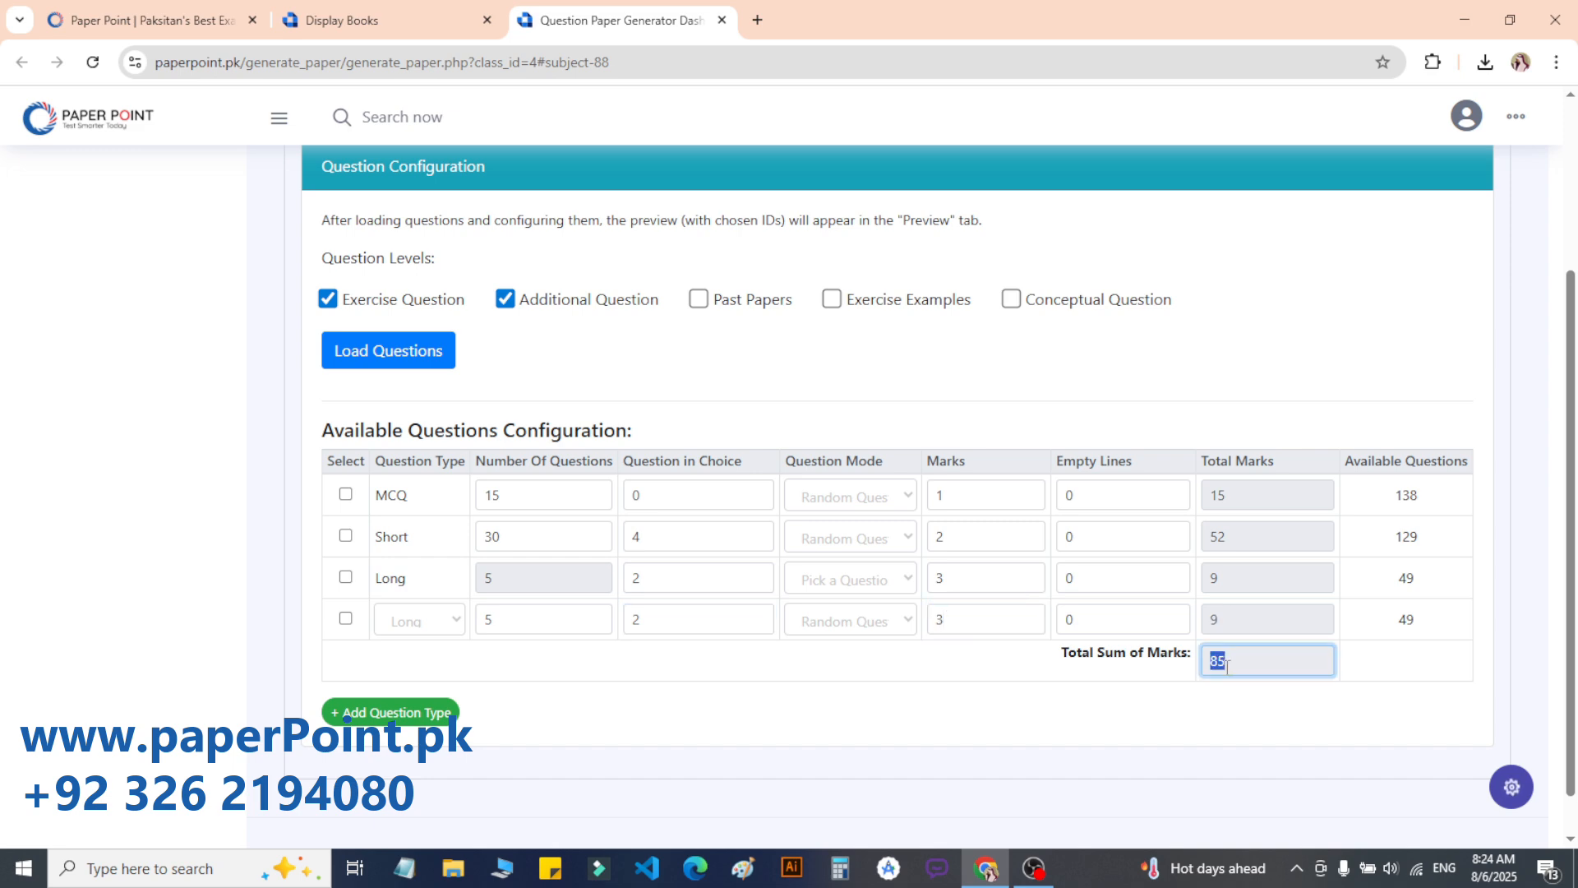
# Step: Load the saved 'Load Question Paper (English)' template from the Templates tab
pyautogui.scroll(3, 1224, 663)
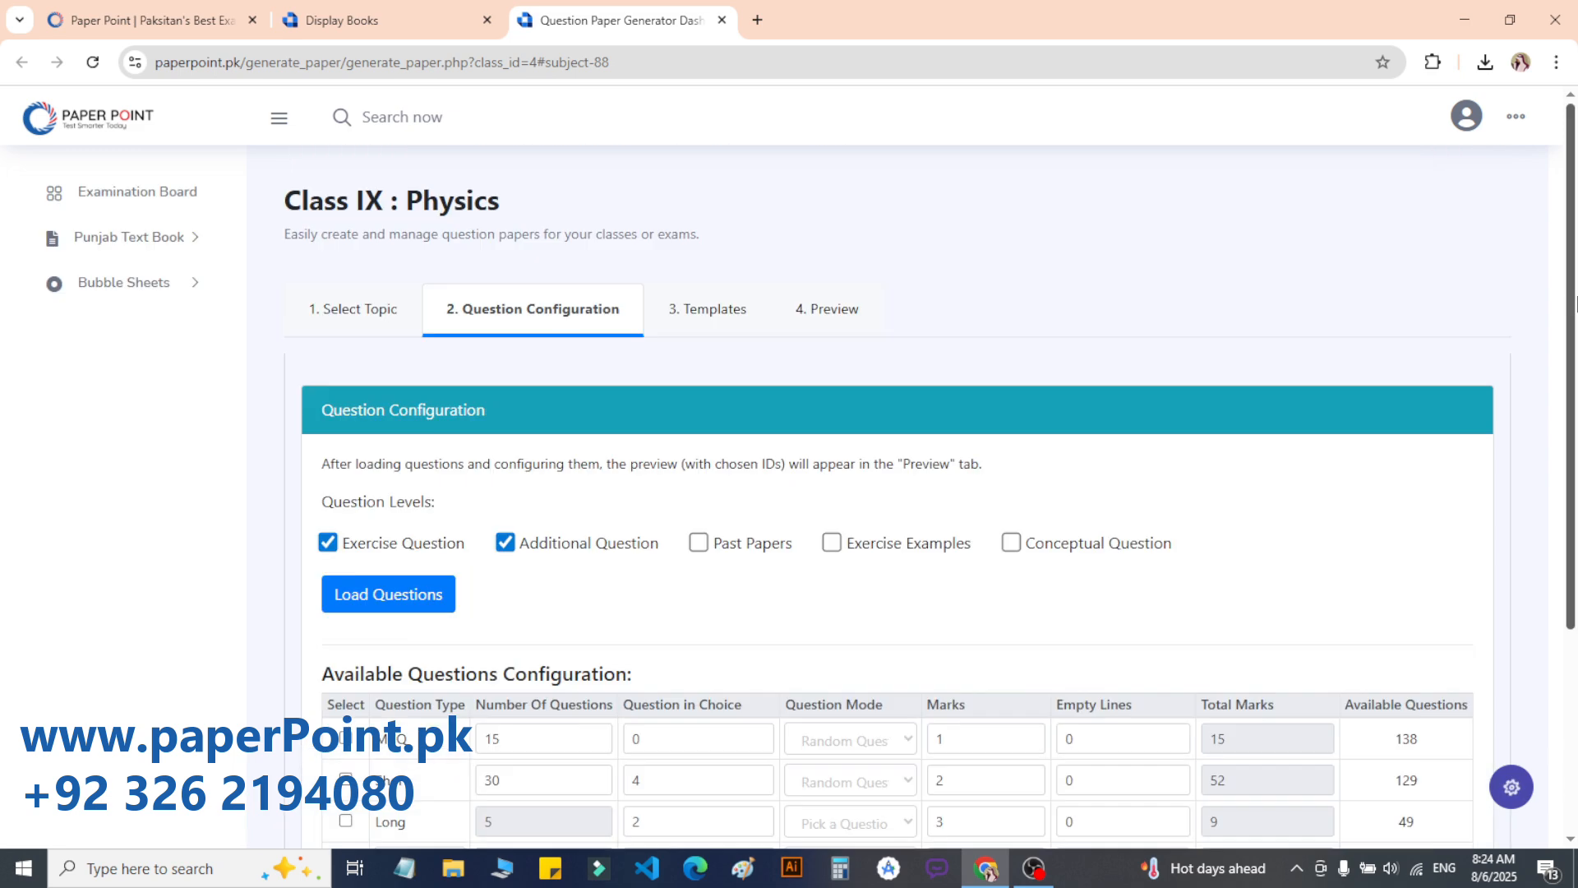
pyautogui.click(713, 311)
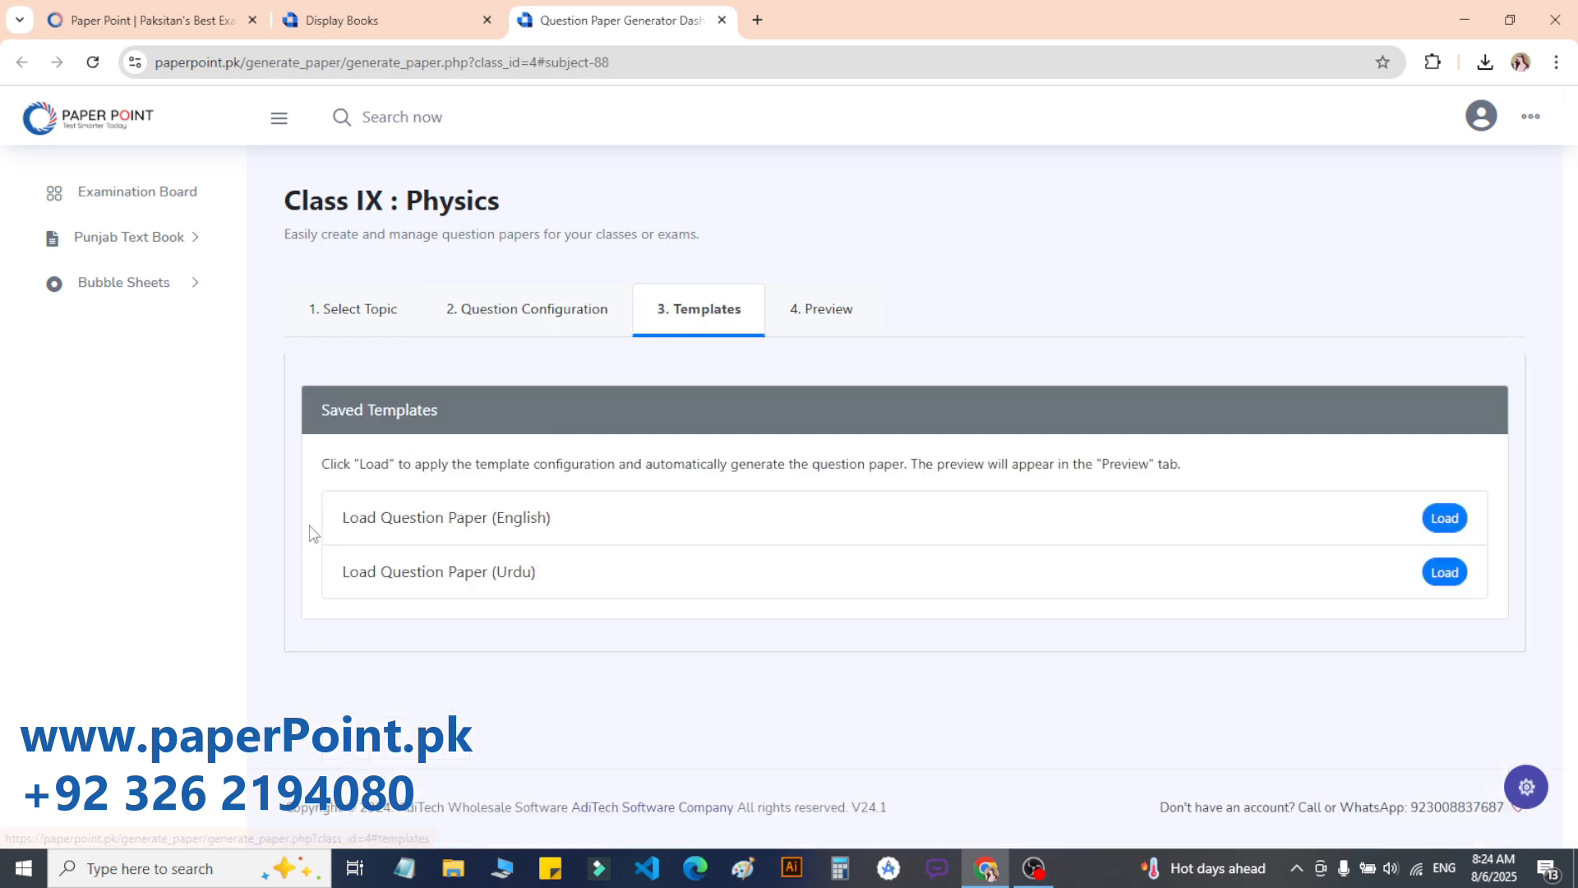
pyautogui.moveTo(313, 533); pyautogui.dragTo(627, 525)
pyautogui.tripleClick(523, 516)
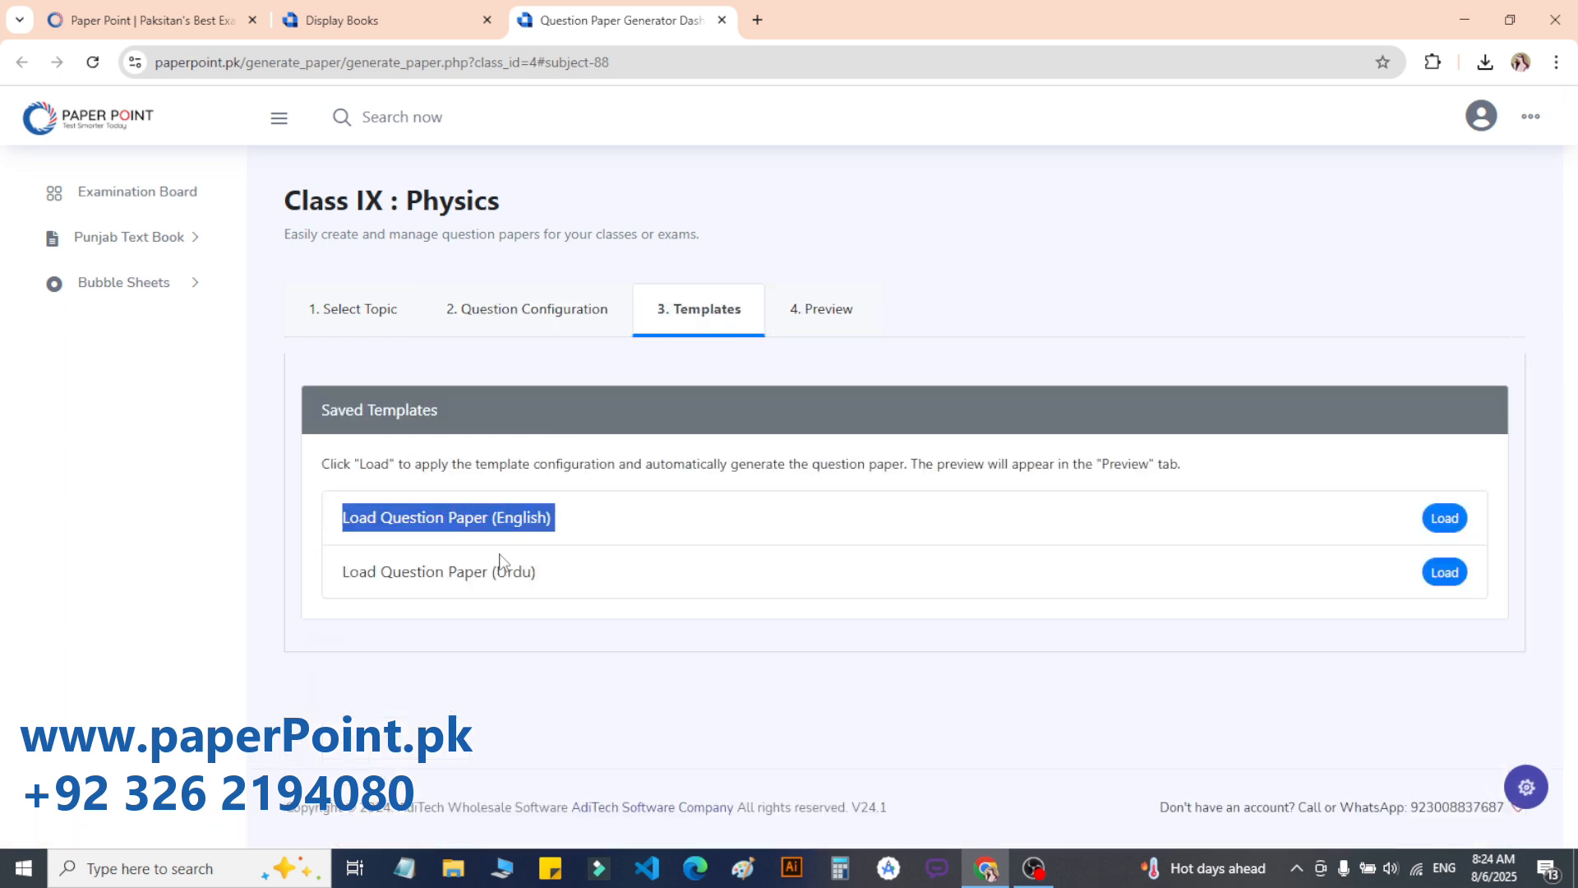
pyautogui.tripleClick(503, 570)
pyautogui.tripleClick(487, 511)
pyautogui.tripleClick(502, 567)
pyautogui.doubleClick(508, 517)
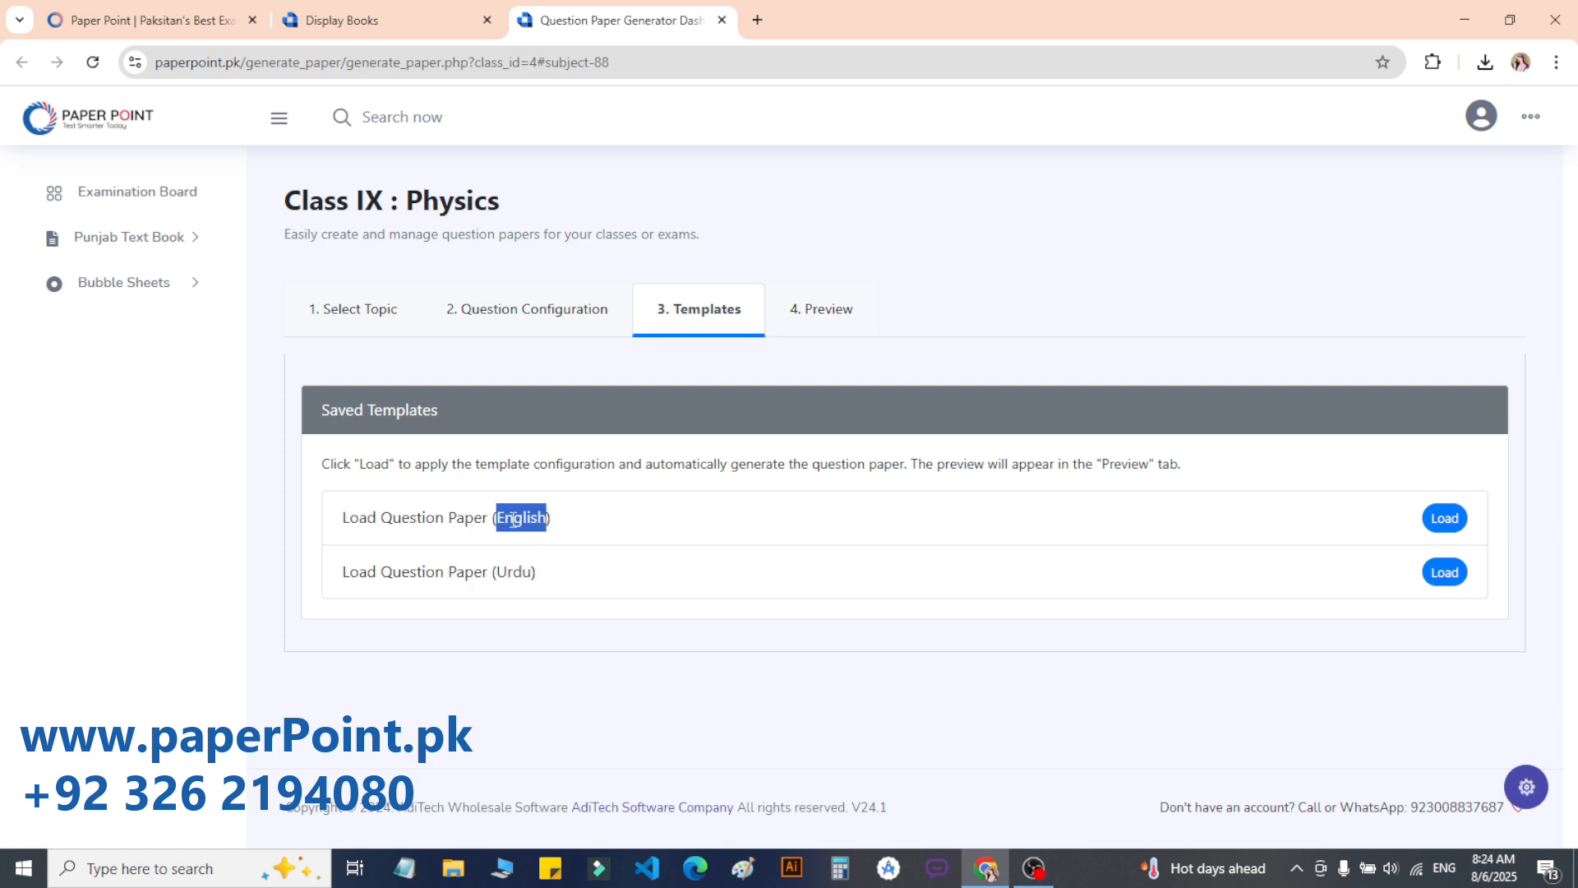
pyautogui.click(508, 519)
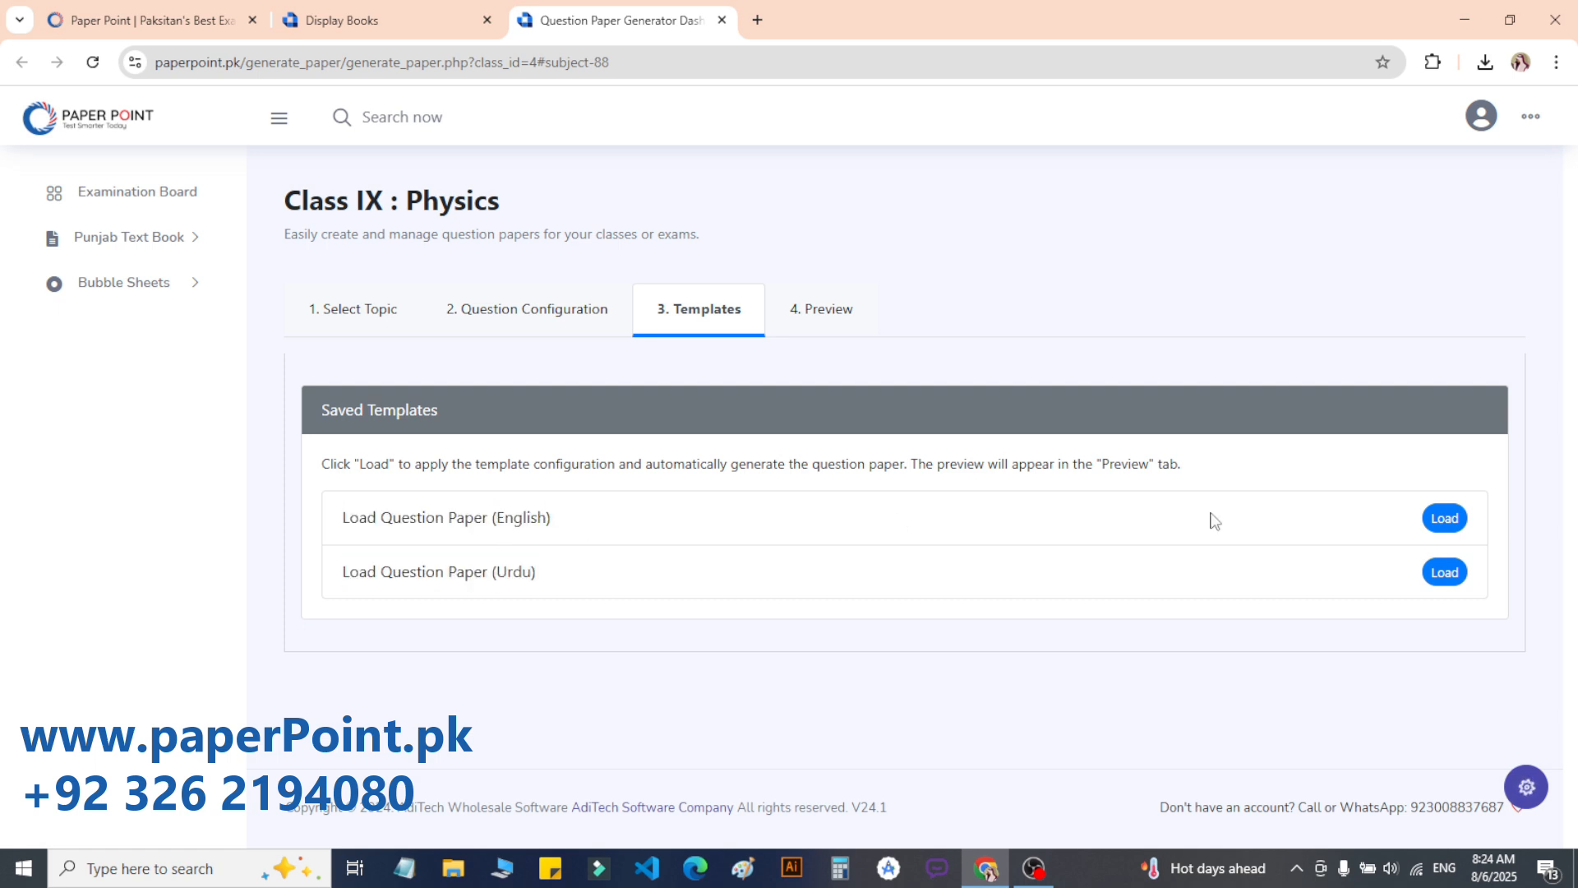
pyautogui.click(1447, 518)
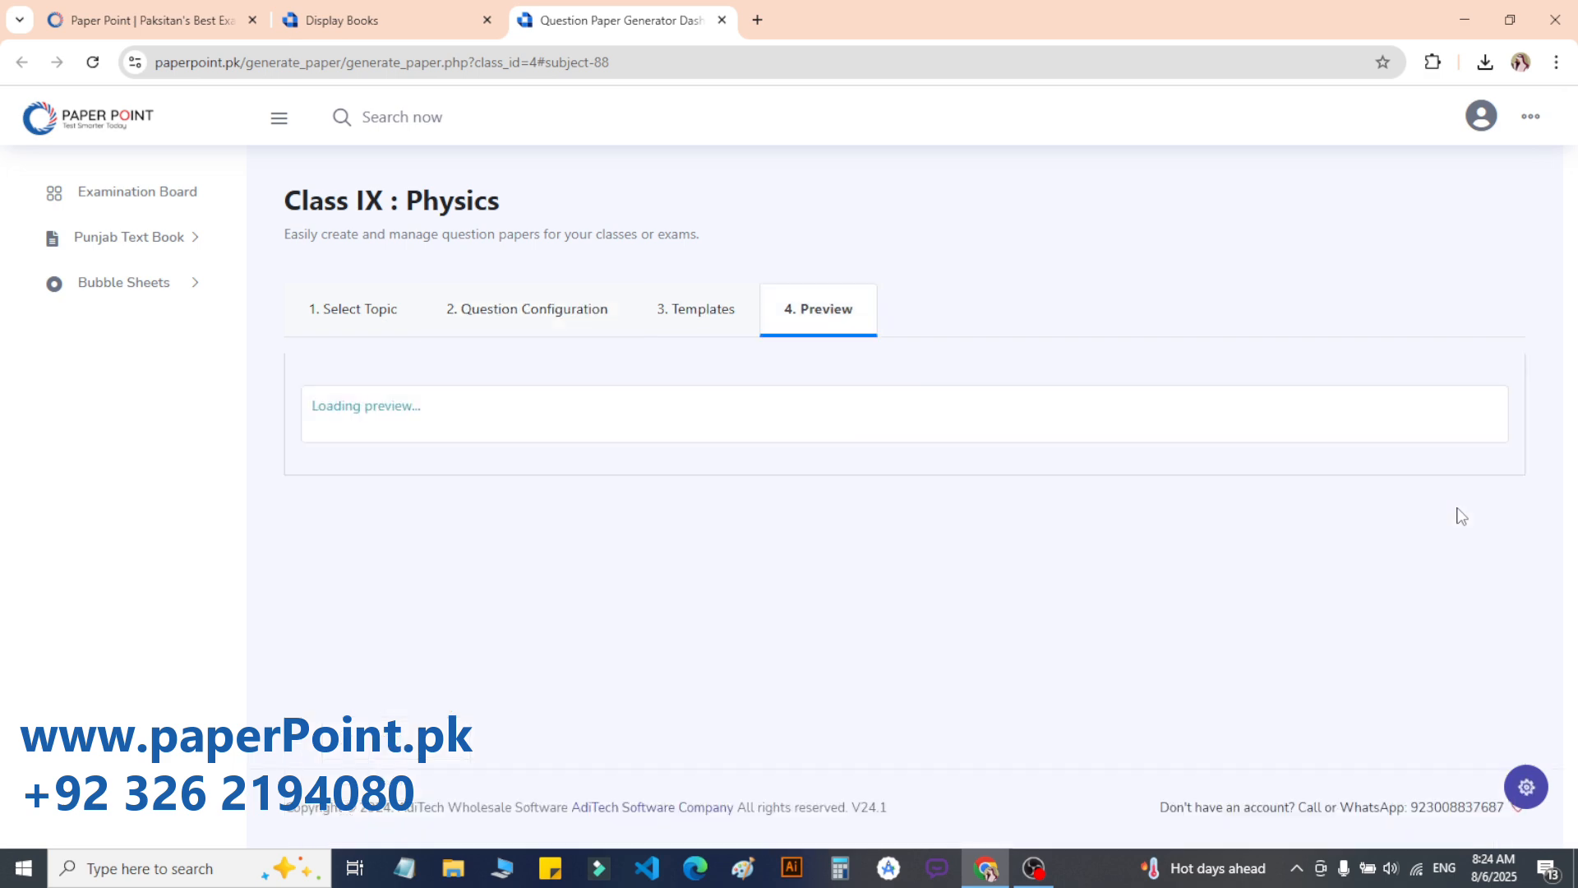
# Step: Scroll through the generated Physics paper from the MCQ table down to Q.4
pyautogui.scroll(-3, 1545, 444)
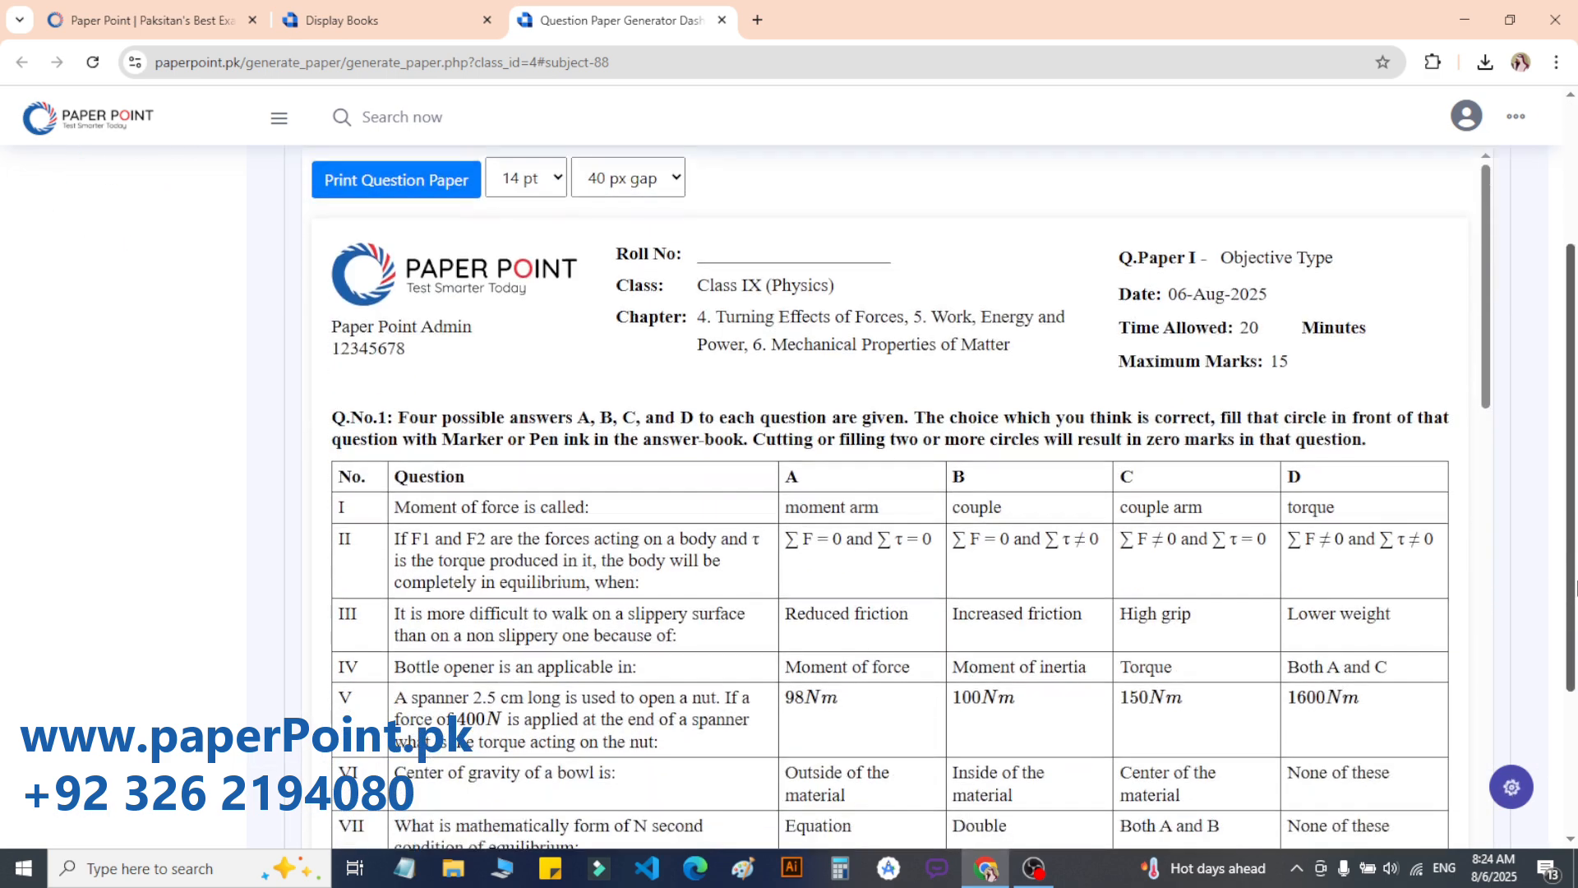
pyautogui.moveTo(1486, 319); pyautogui.dragTo(1502, 679)
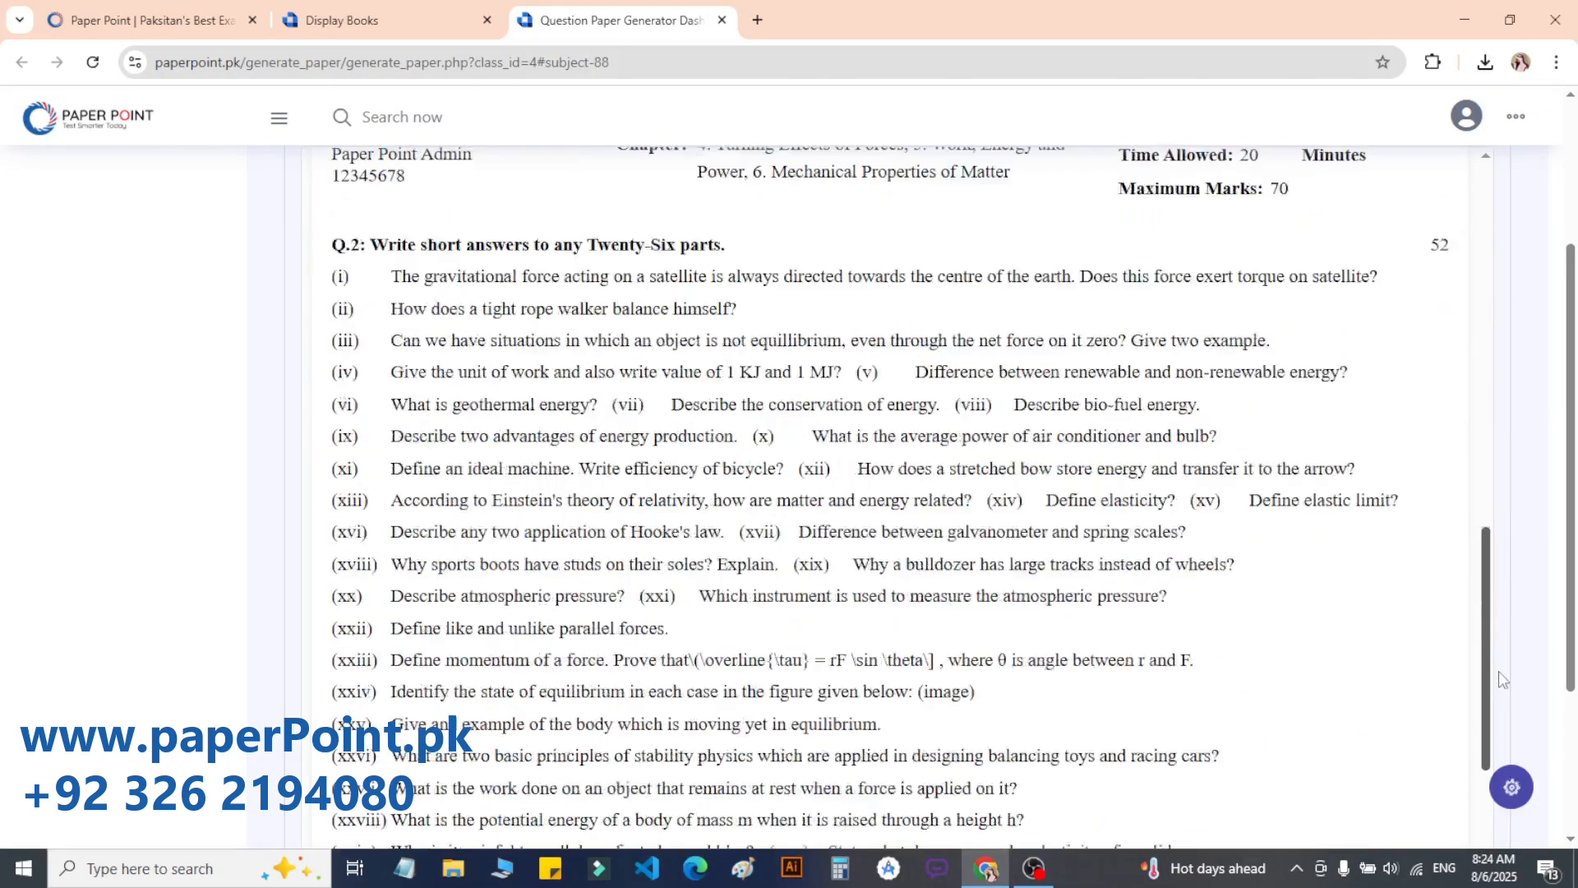
pyautogui.scroll(-3, 1497, 678)
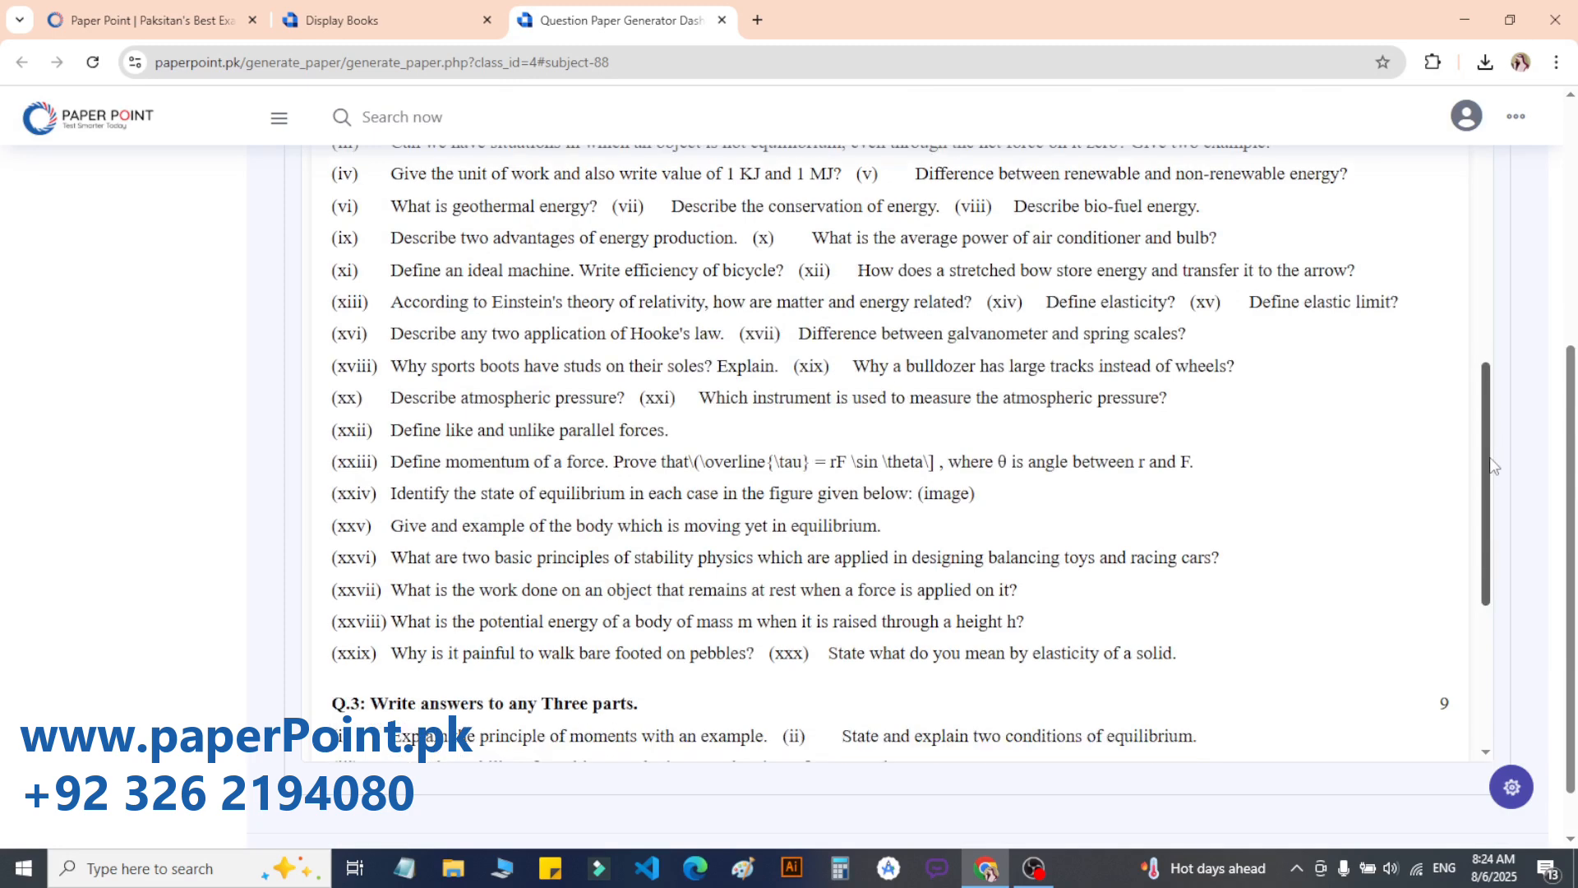
pyautogui.scroll(-4, 1494, 466)
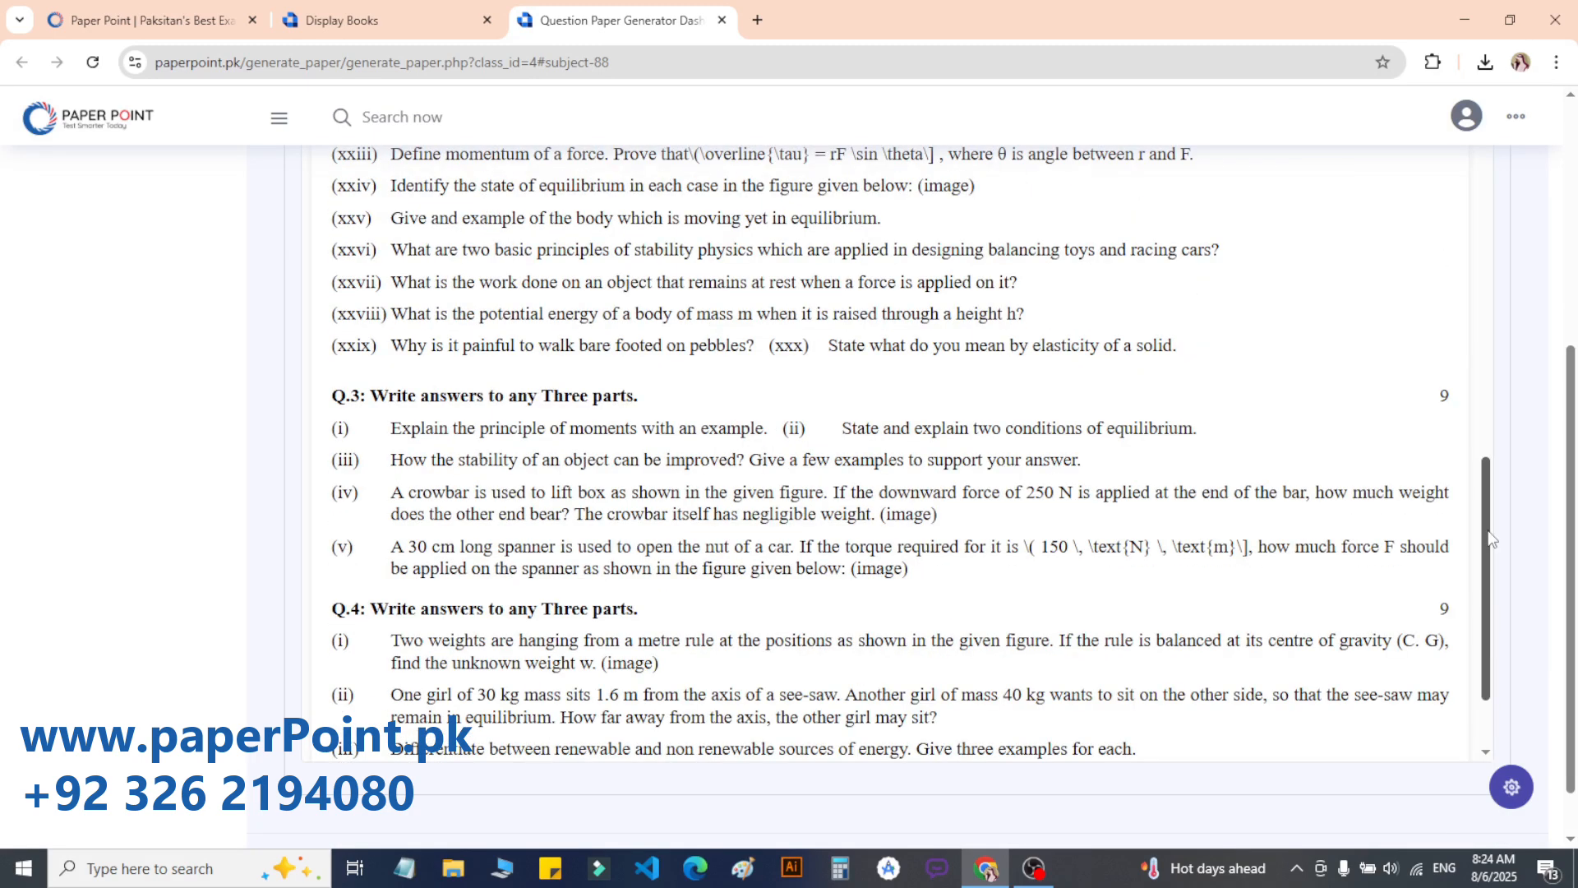
pyautogui.moveTo(1490, 538); pyautogui.dragTo(1490, 237)
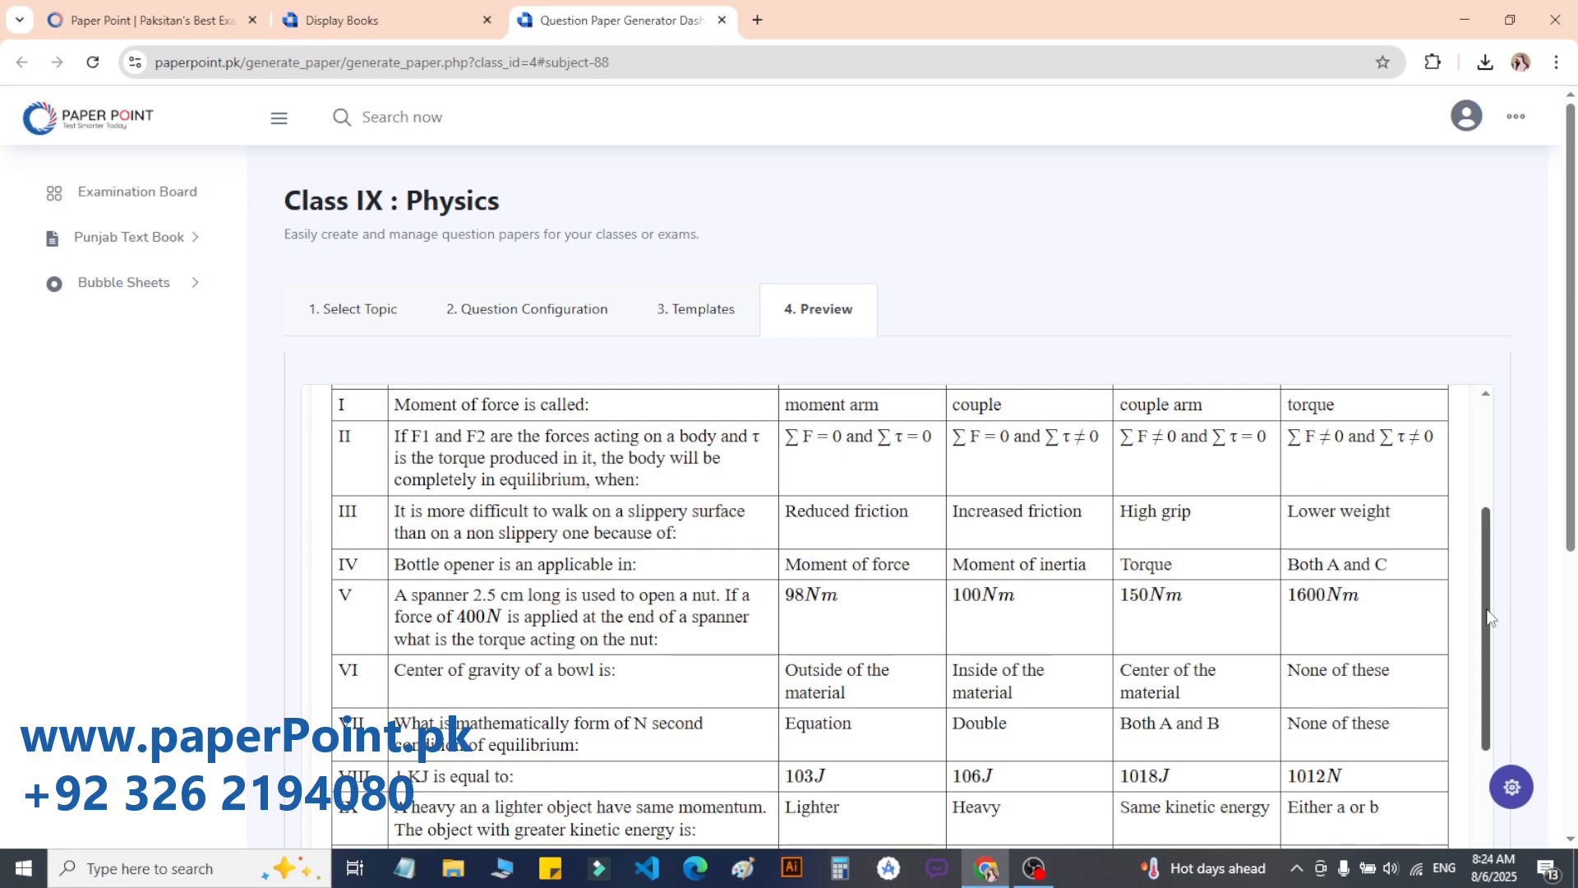
pyautogui.scroll(4, 671, 754)
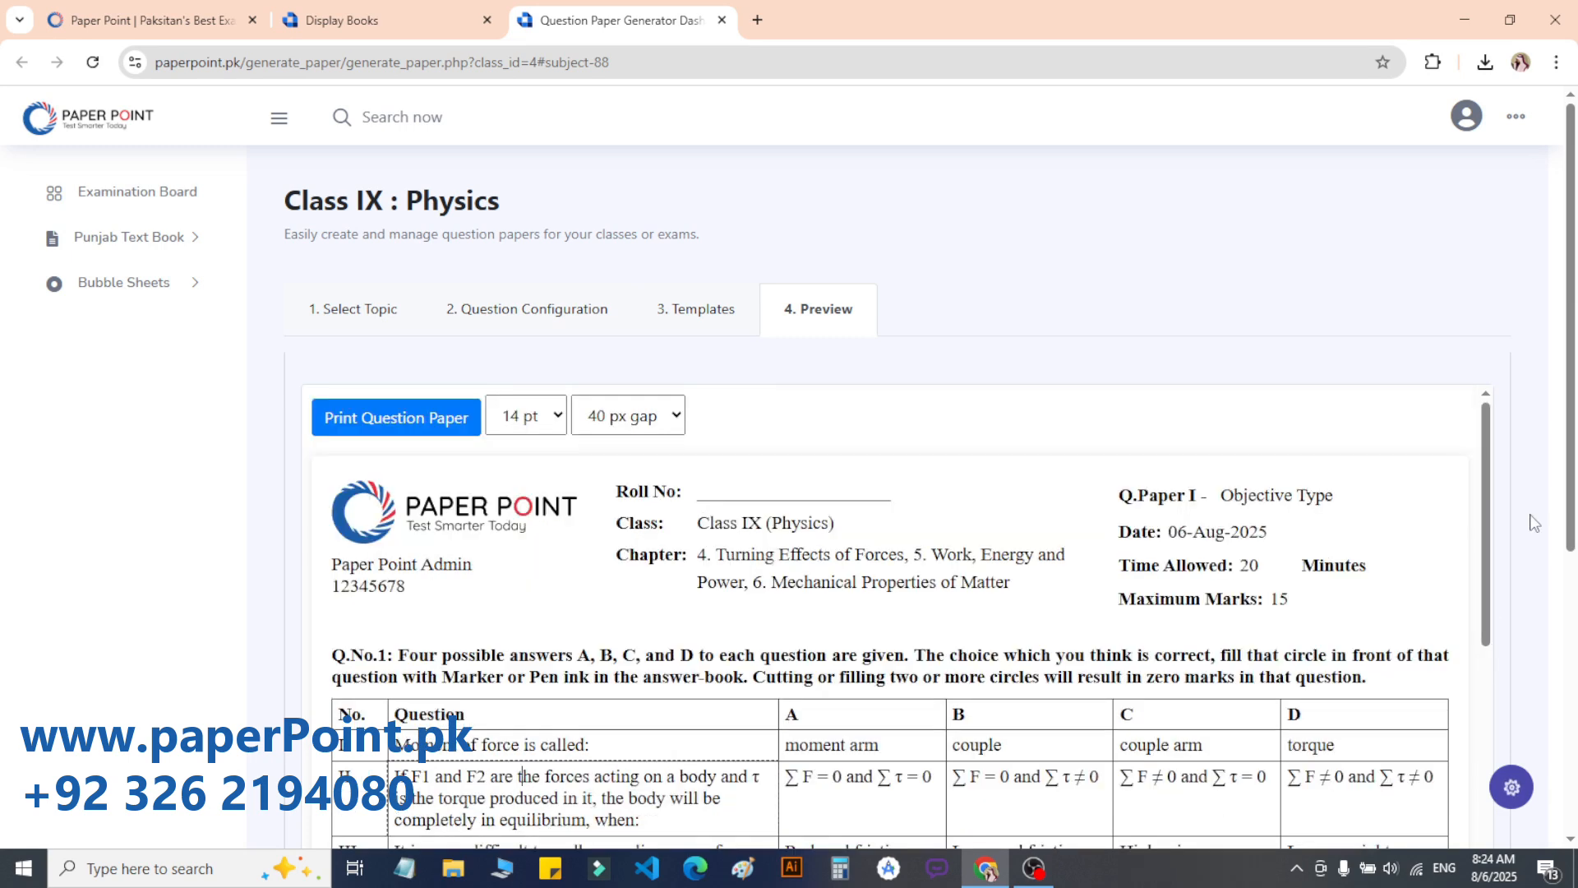
pyautogui.scroll(-2, 1533, 522)
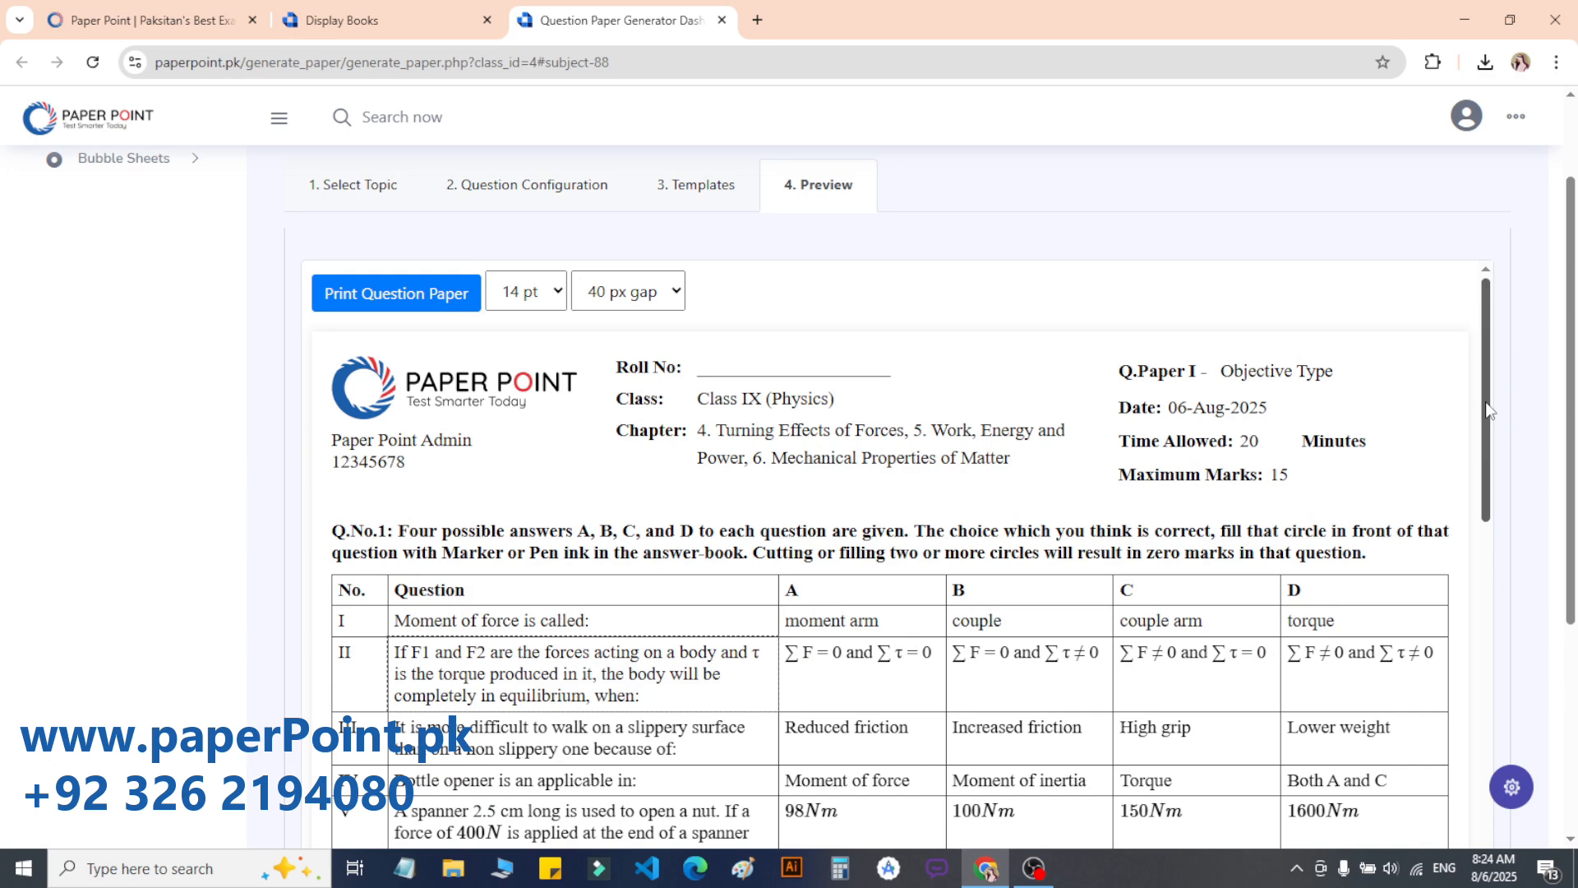
pyautogui.scroll(-3, 575, 355)
# Step: Select the trailing colon at the end of question I's wording
pyautogui.tripleClick(576, 355)
pyautogui.click(625, 358)
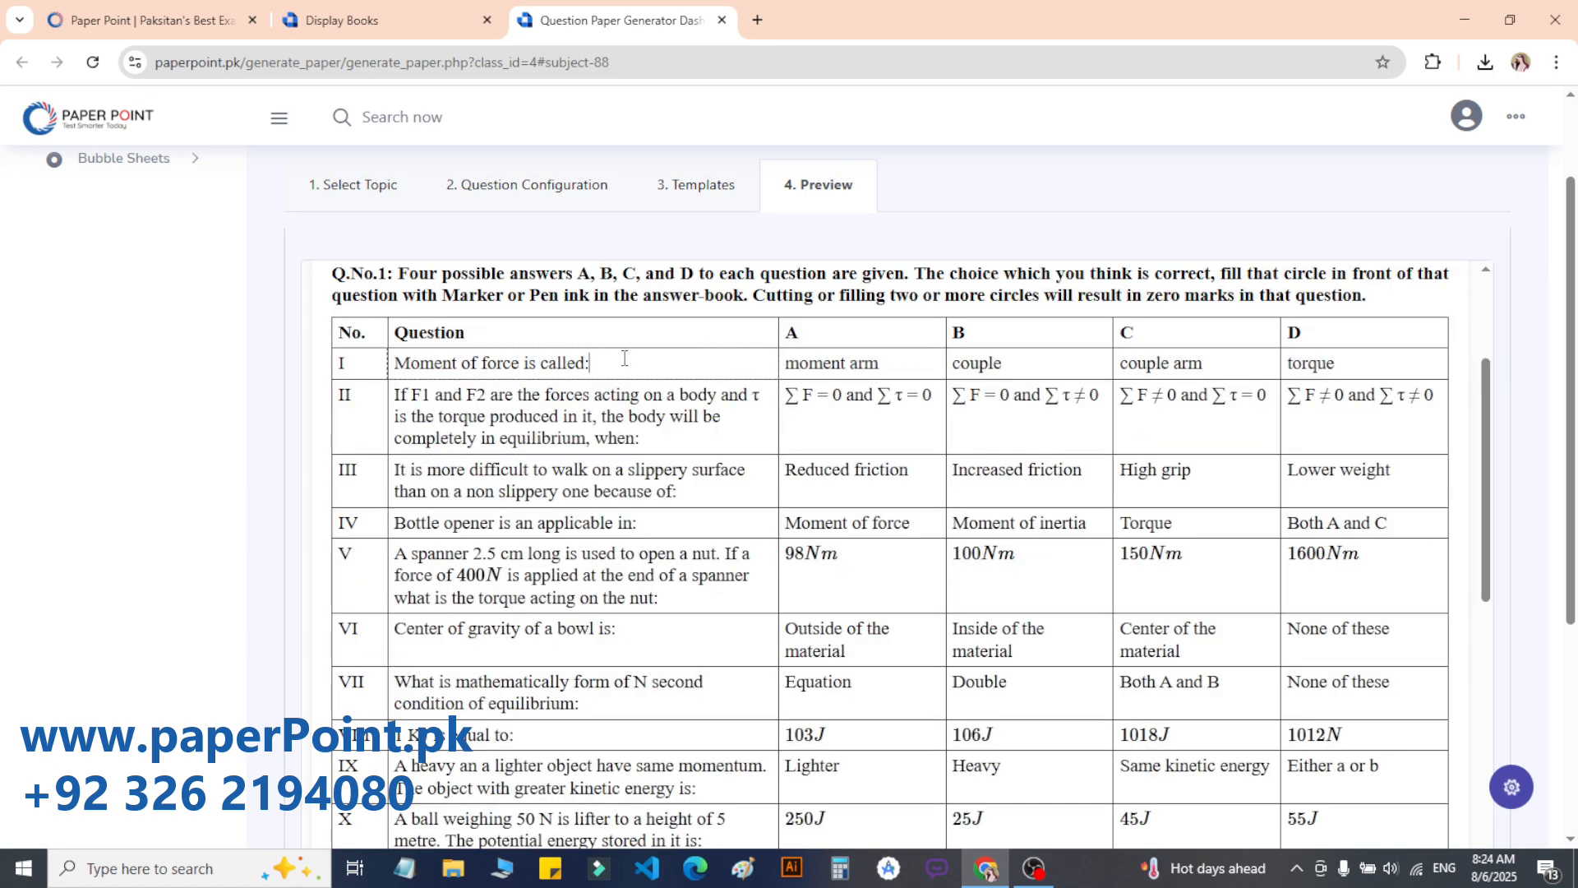
pyautogui.hotkey('shift', 'Left')
# Step: Replace question I's colon with a question mark
pyautogui.write('?')
pyautogui.scroll(1, 1575, 393)
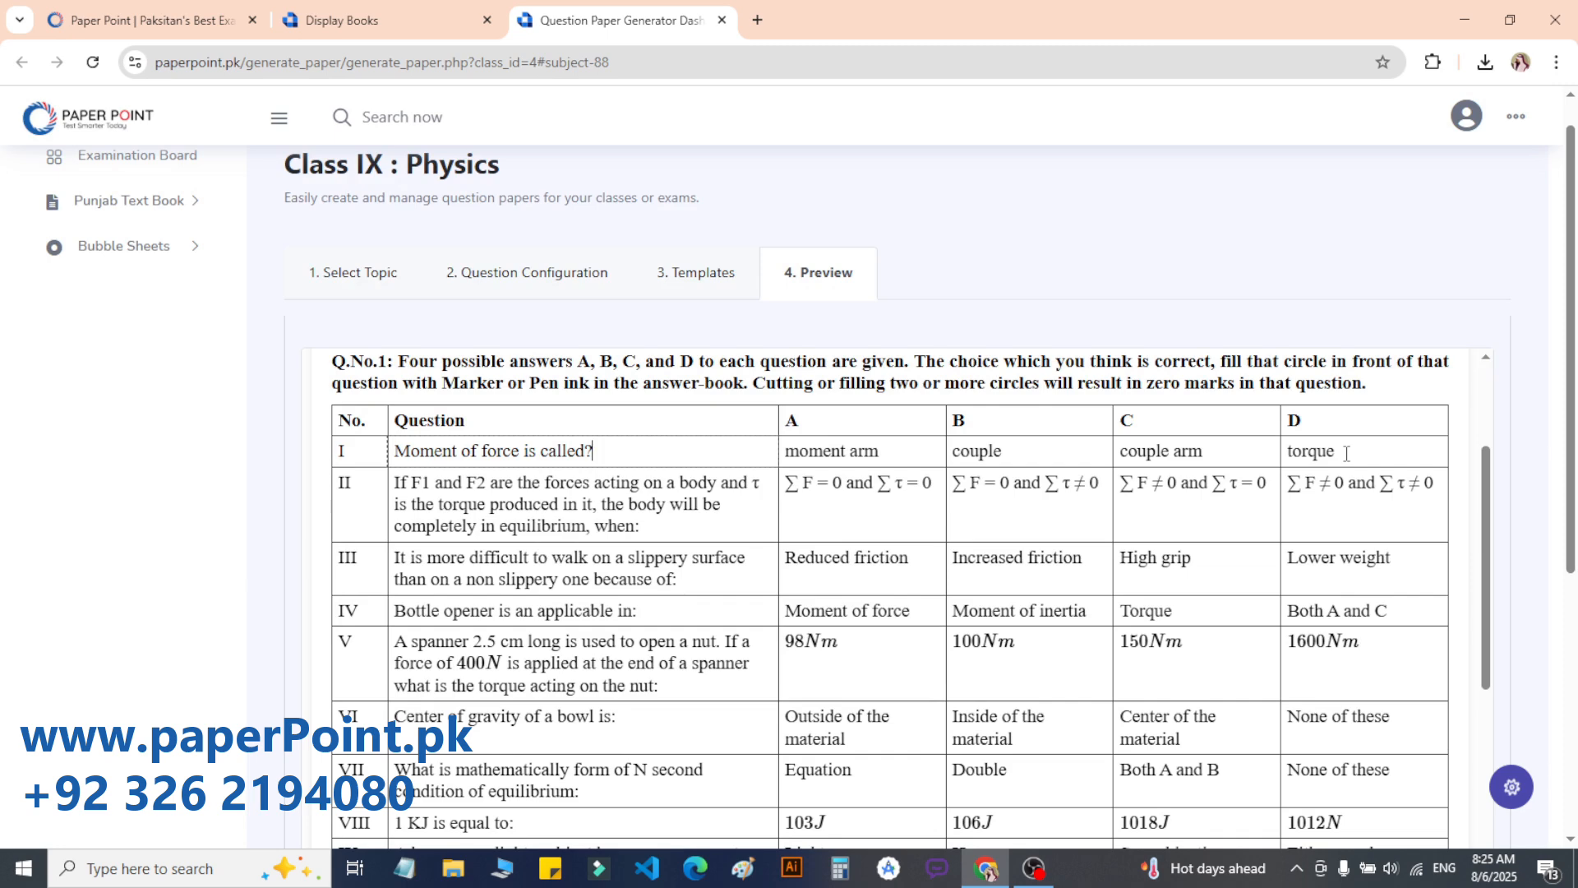
pyautogui.scroll(5, 982, 408)
# Step: Try 12, 16 and 22 pt paper text sizes, then settle back on 14 pt
pyautogui.click(538, 383)
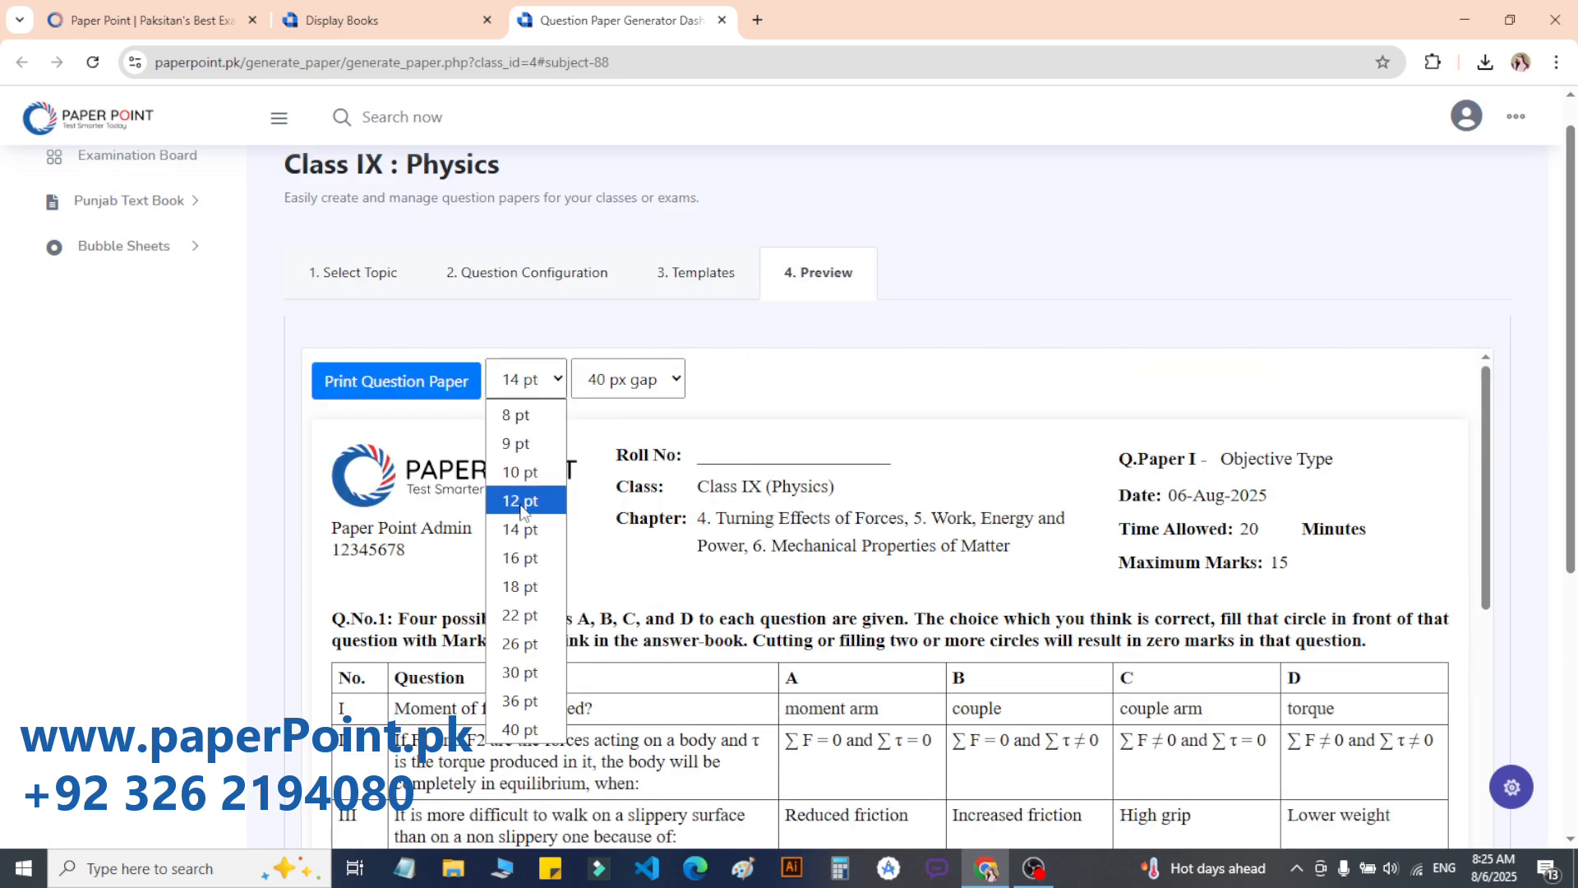
pyautogui.click(523, 503)
pyautogui.click(526, 380)
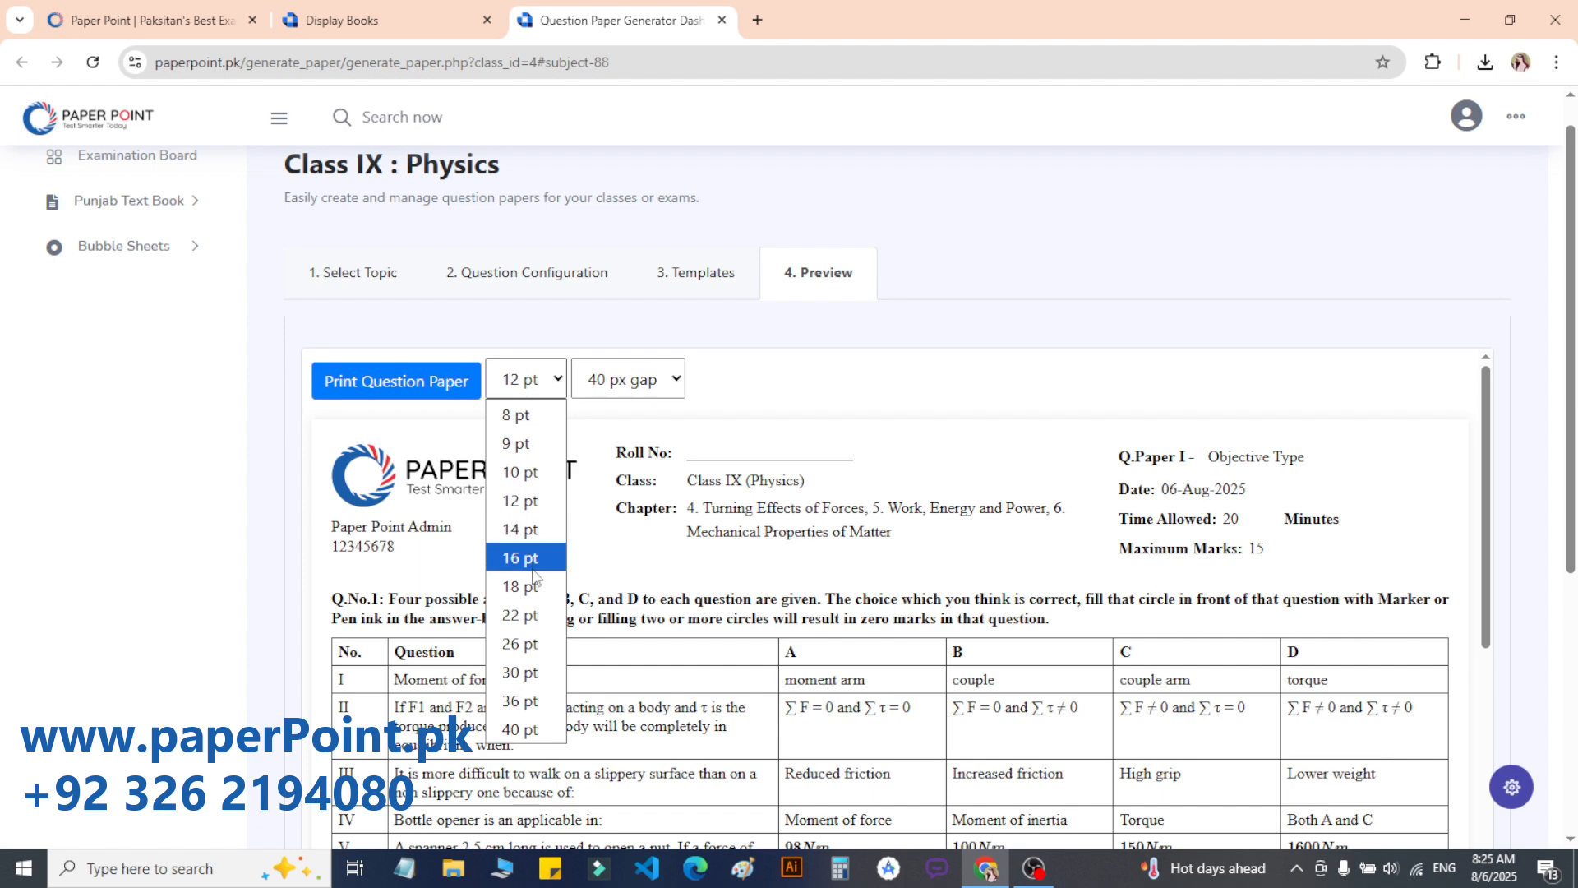
pyautogui.click(525, 559)
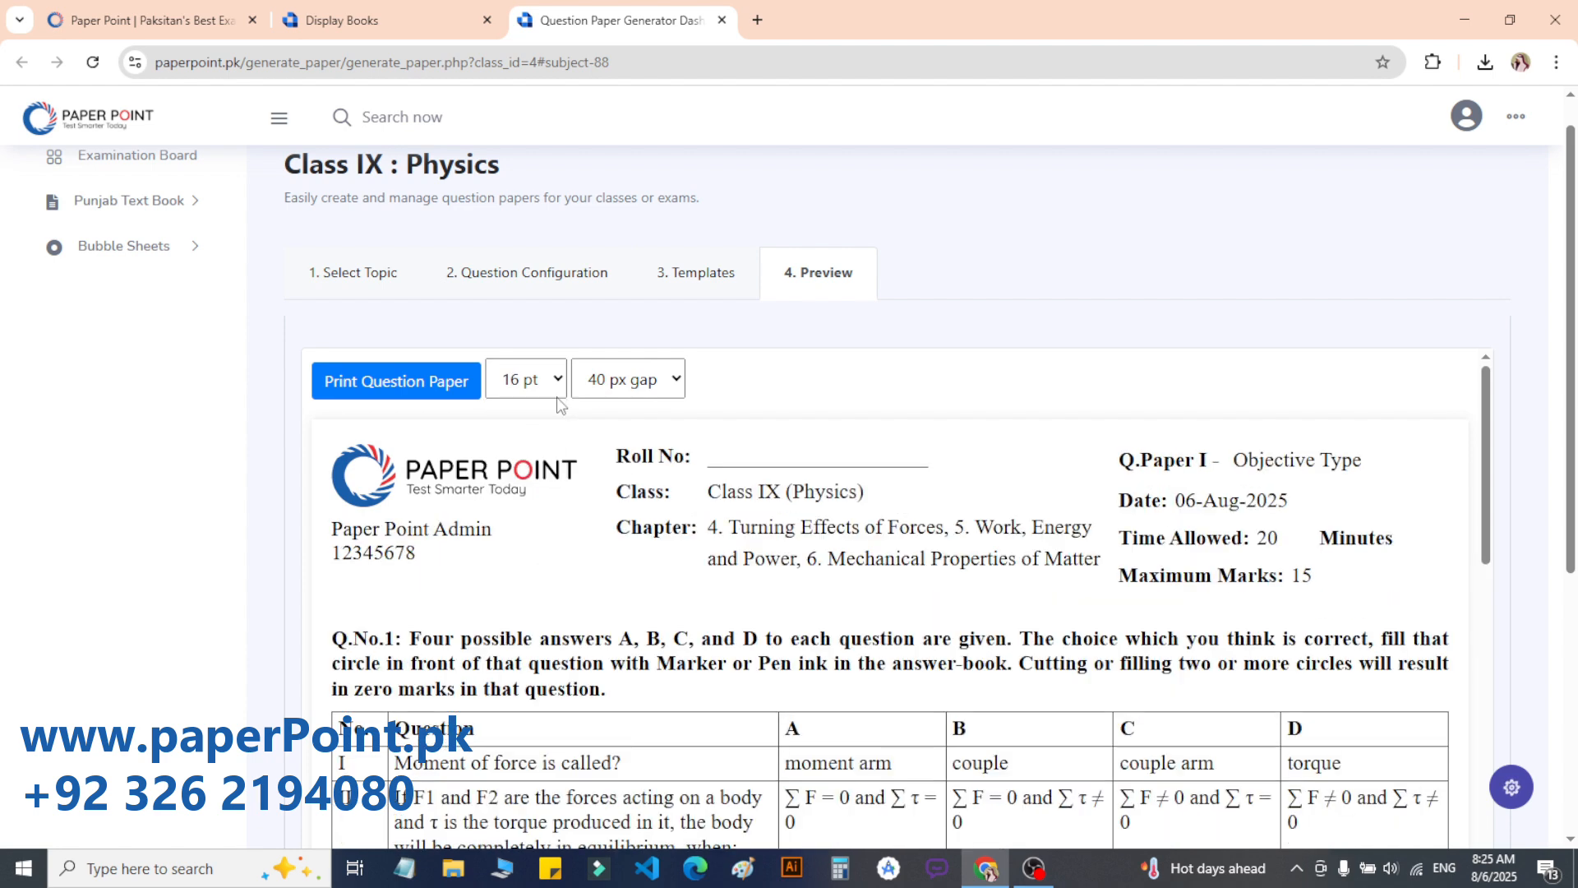
pyautogui.click(557, 397)
pyautogui.click(531, 616)
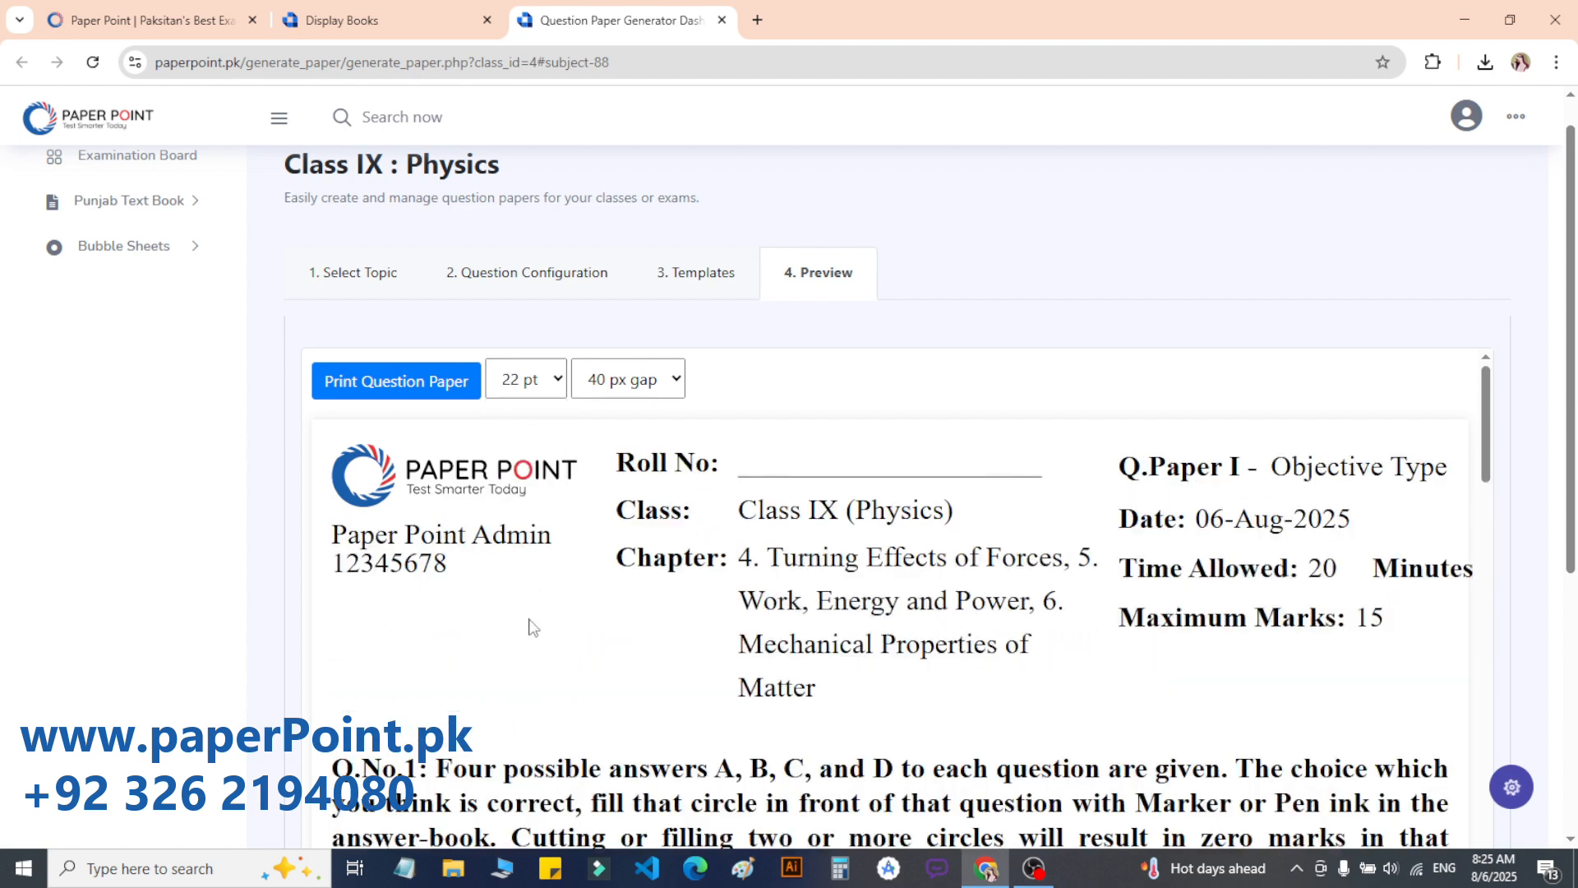
pyautogui.click(549, 381)
pyautogui.click(538, 529)
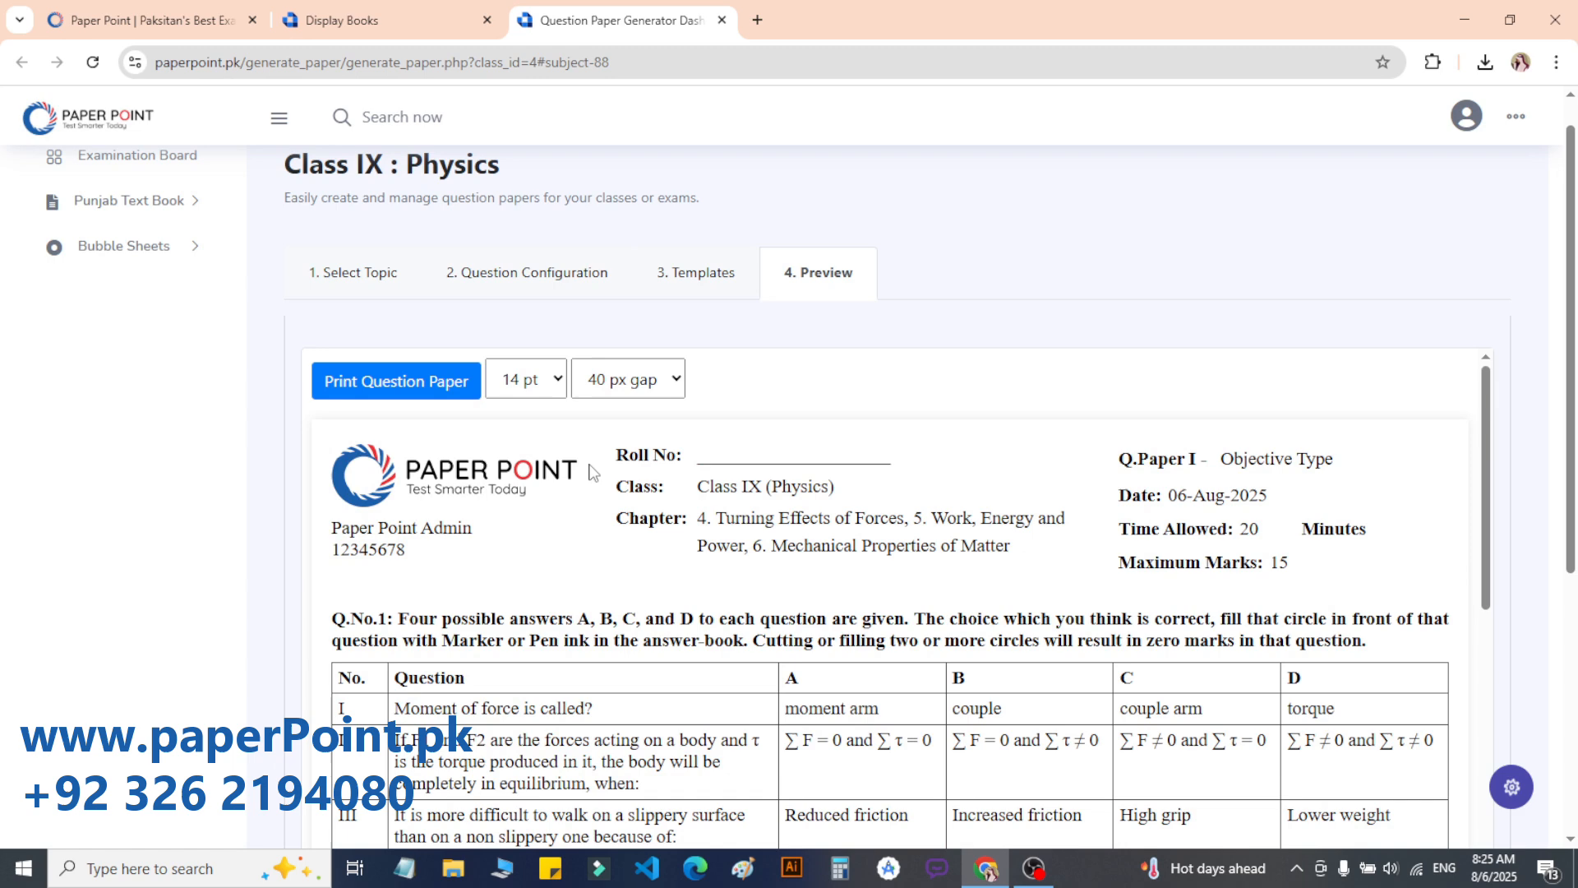
# Step: Keep the 40 px gap between questions and send the paper to print
pyautogui.click(654, 399)
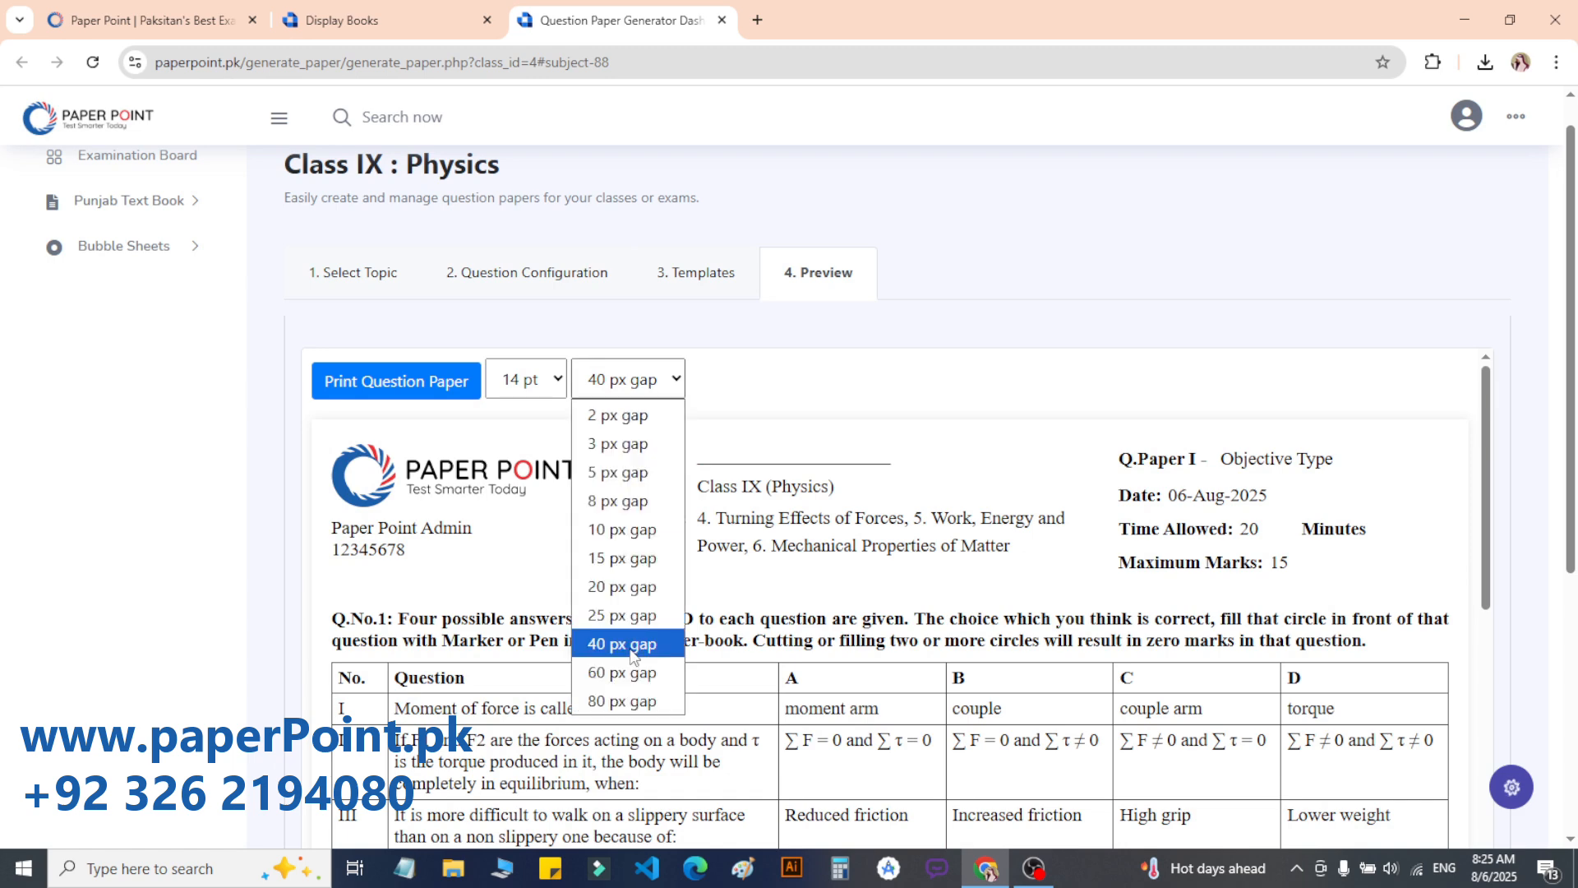
pyautogui.click(630, 650)
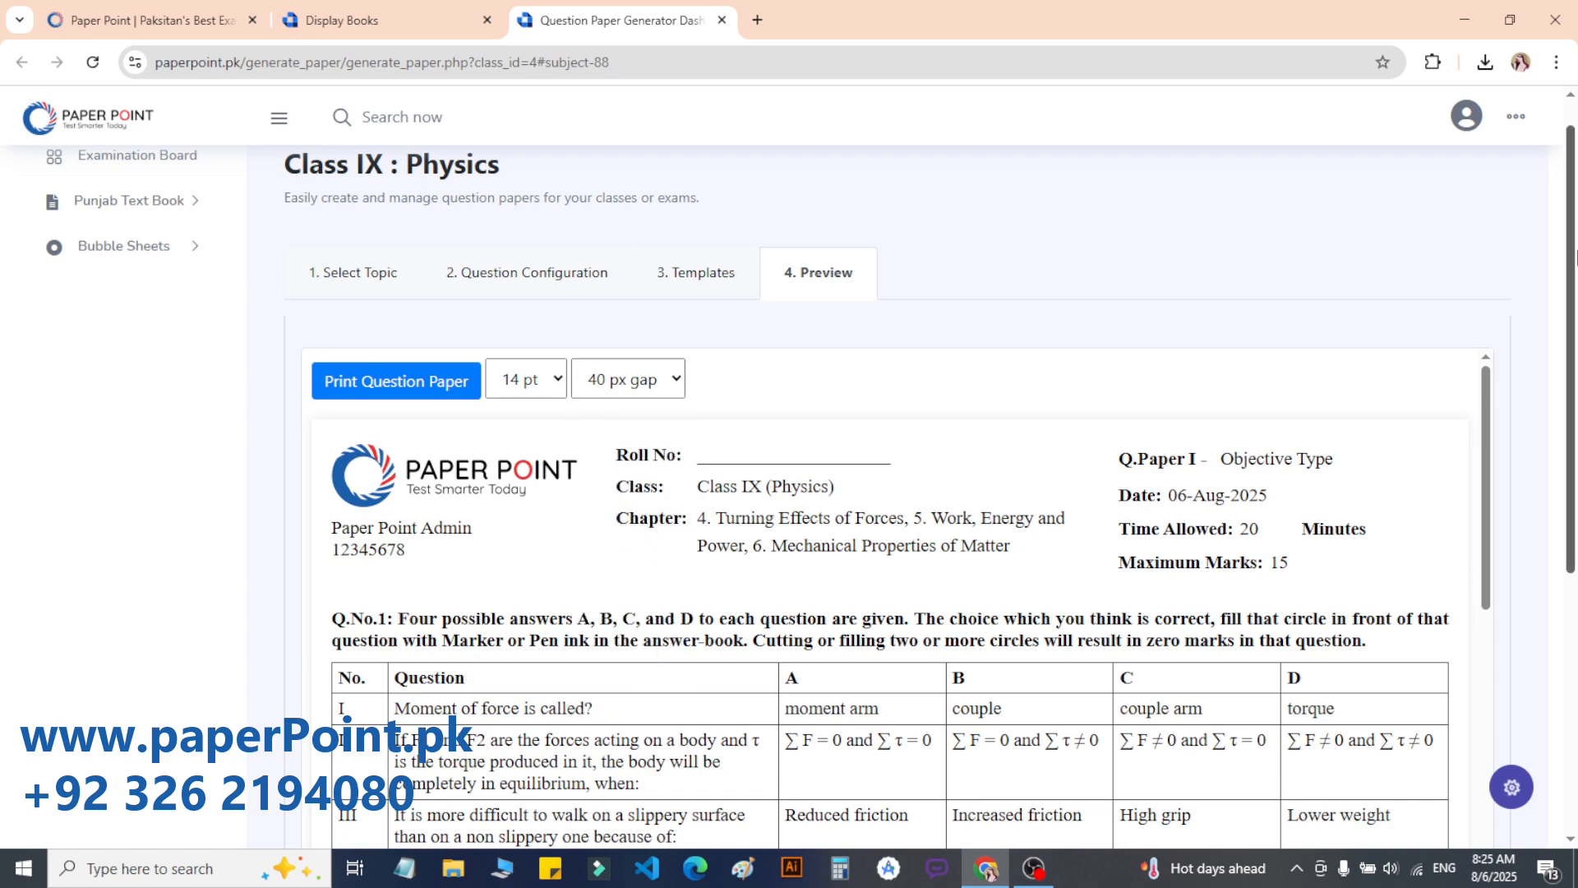
pyautogui.click(391, 383)
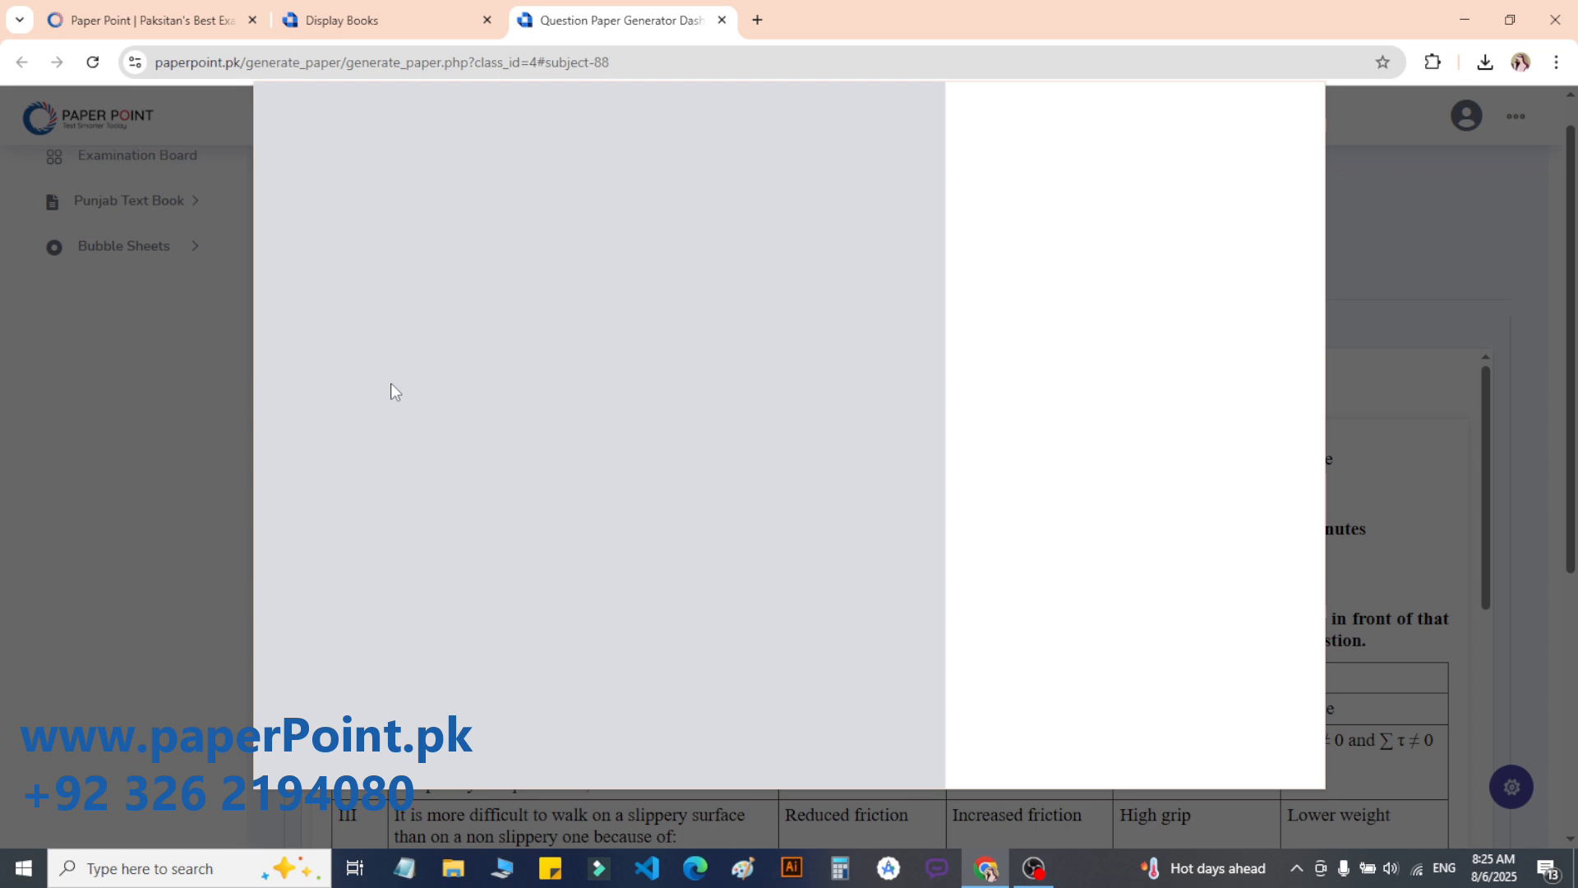
pyautogui.click(1221, 178)
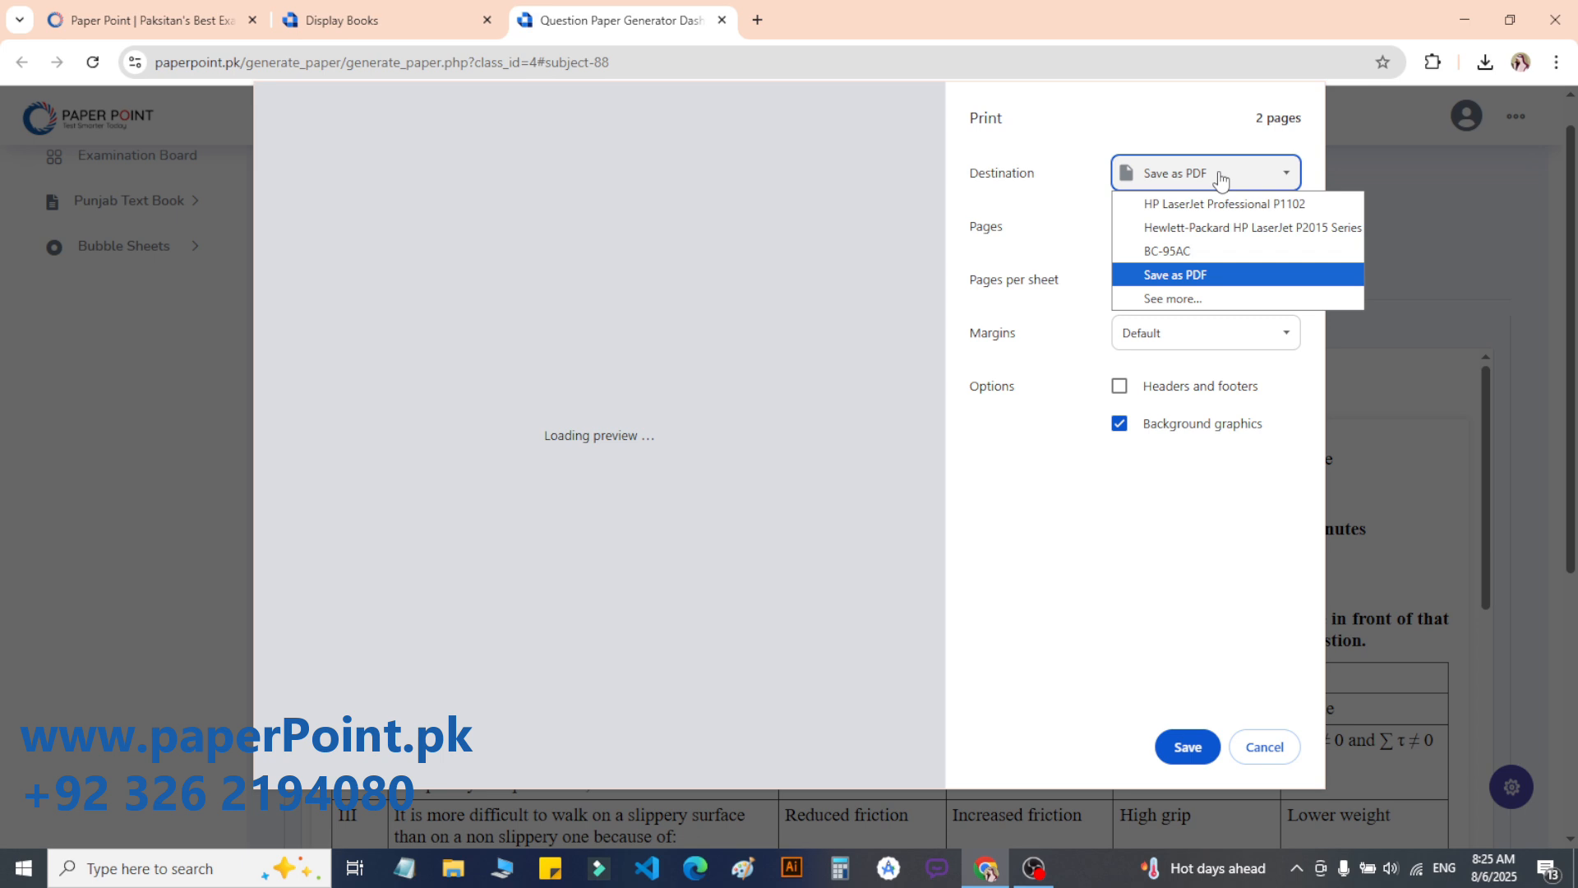
pyautogui.click(1220, 178)
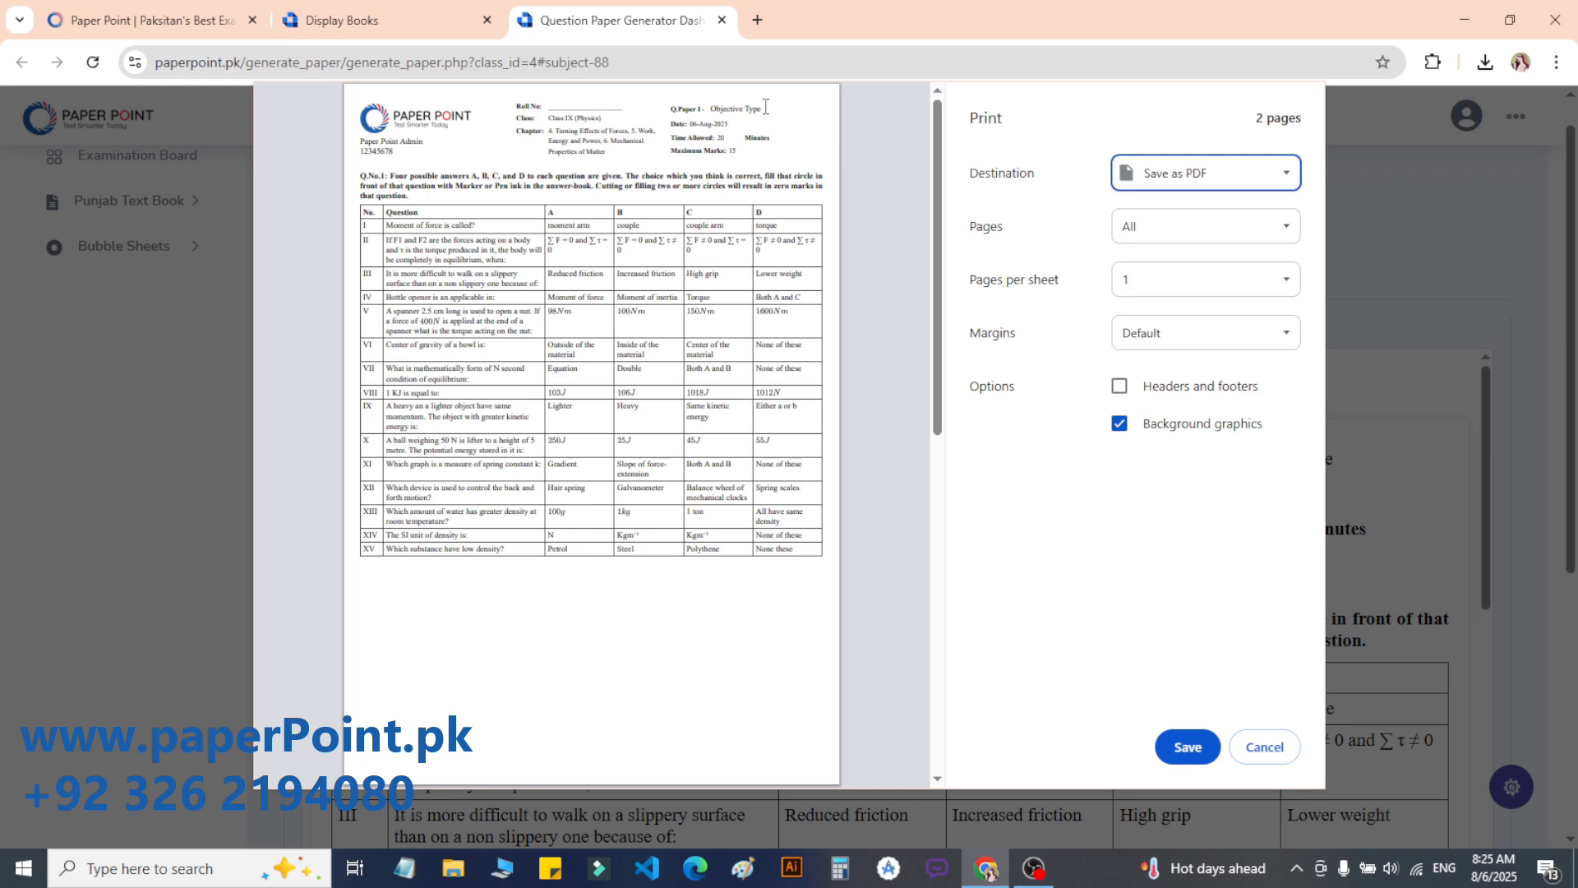
pyautogui.moveTo(765, 106); pyautogui.dragTo(701, 108)
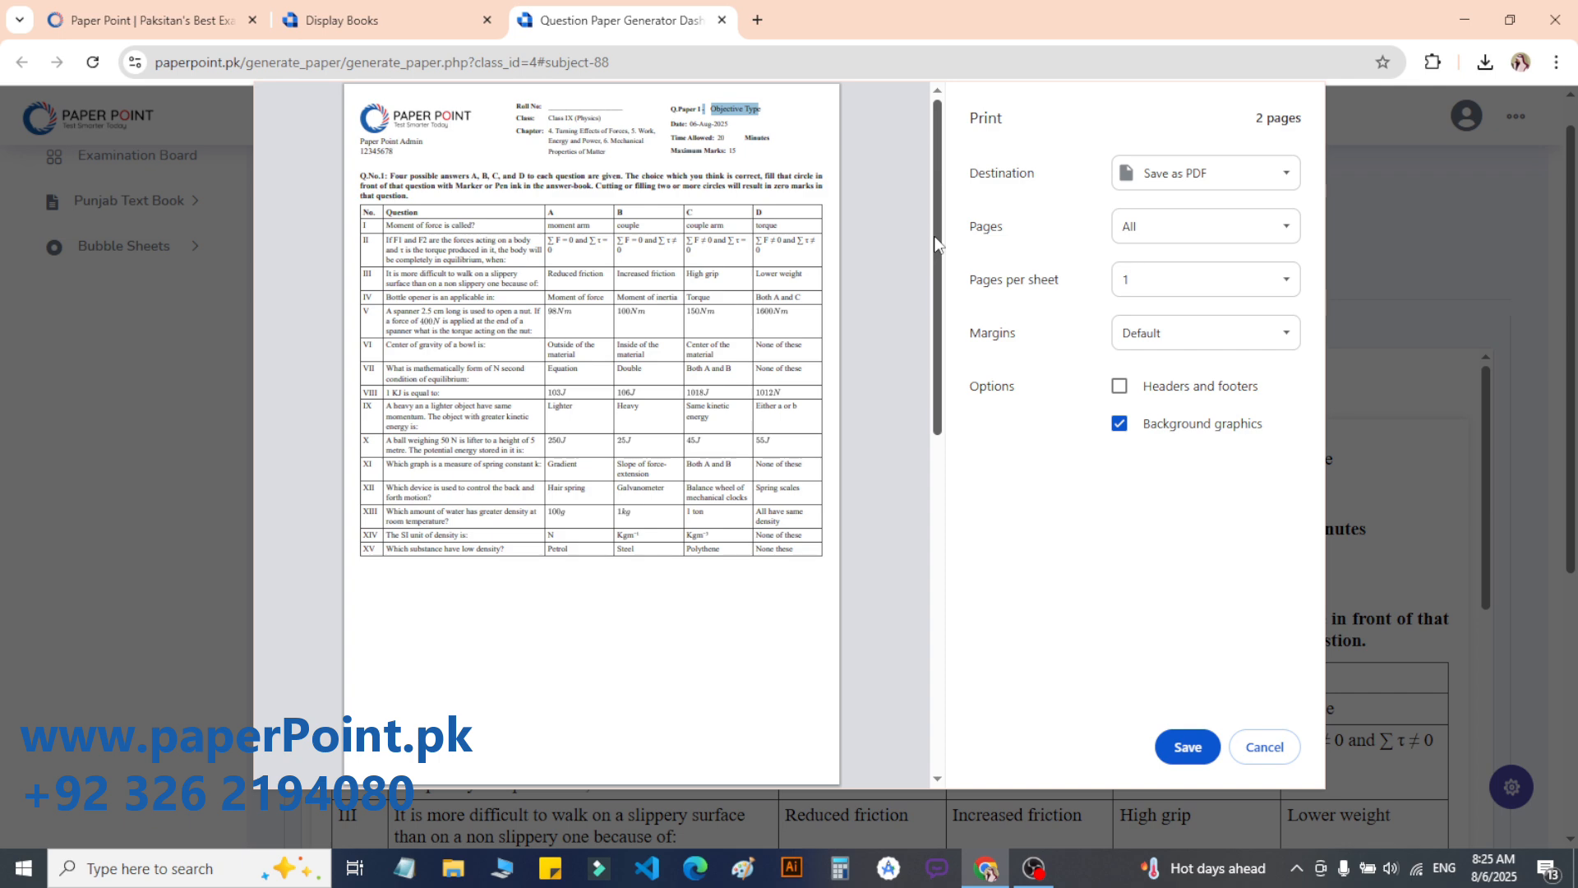
pyautogui.scroll(-8, 773, 210)
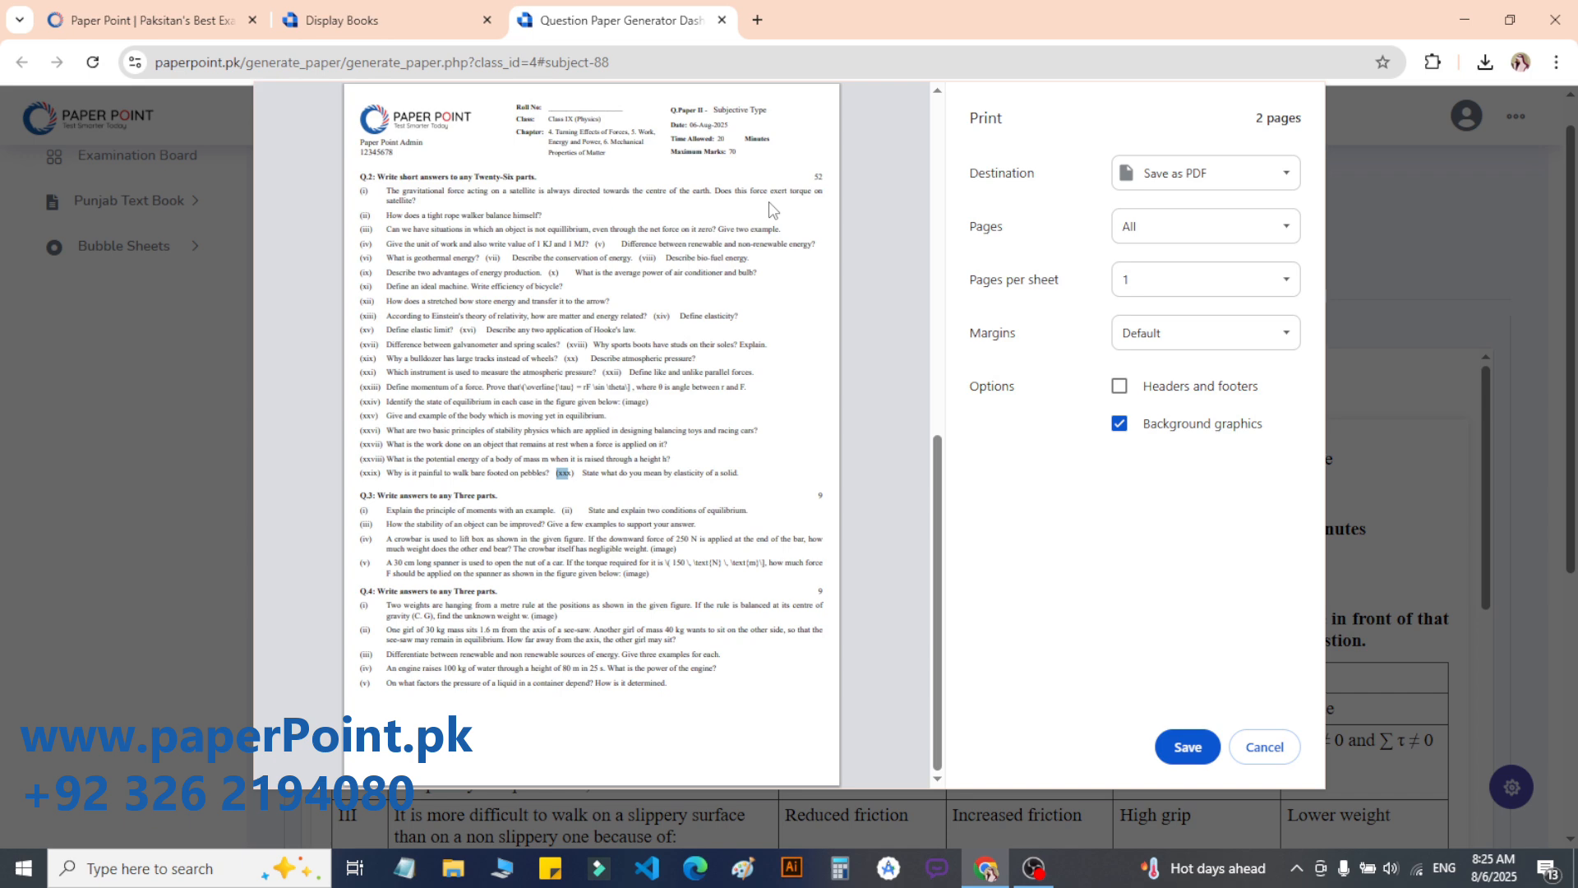
pyautogui.doubleClick(447, 497)
pyautogui.click(462, 556)
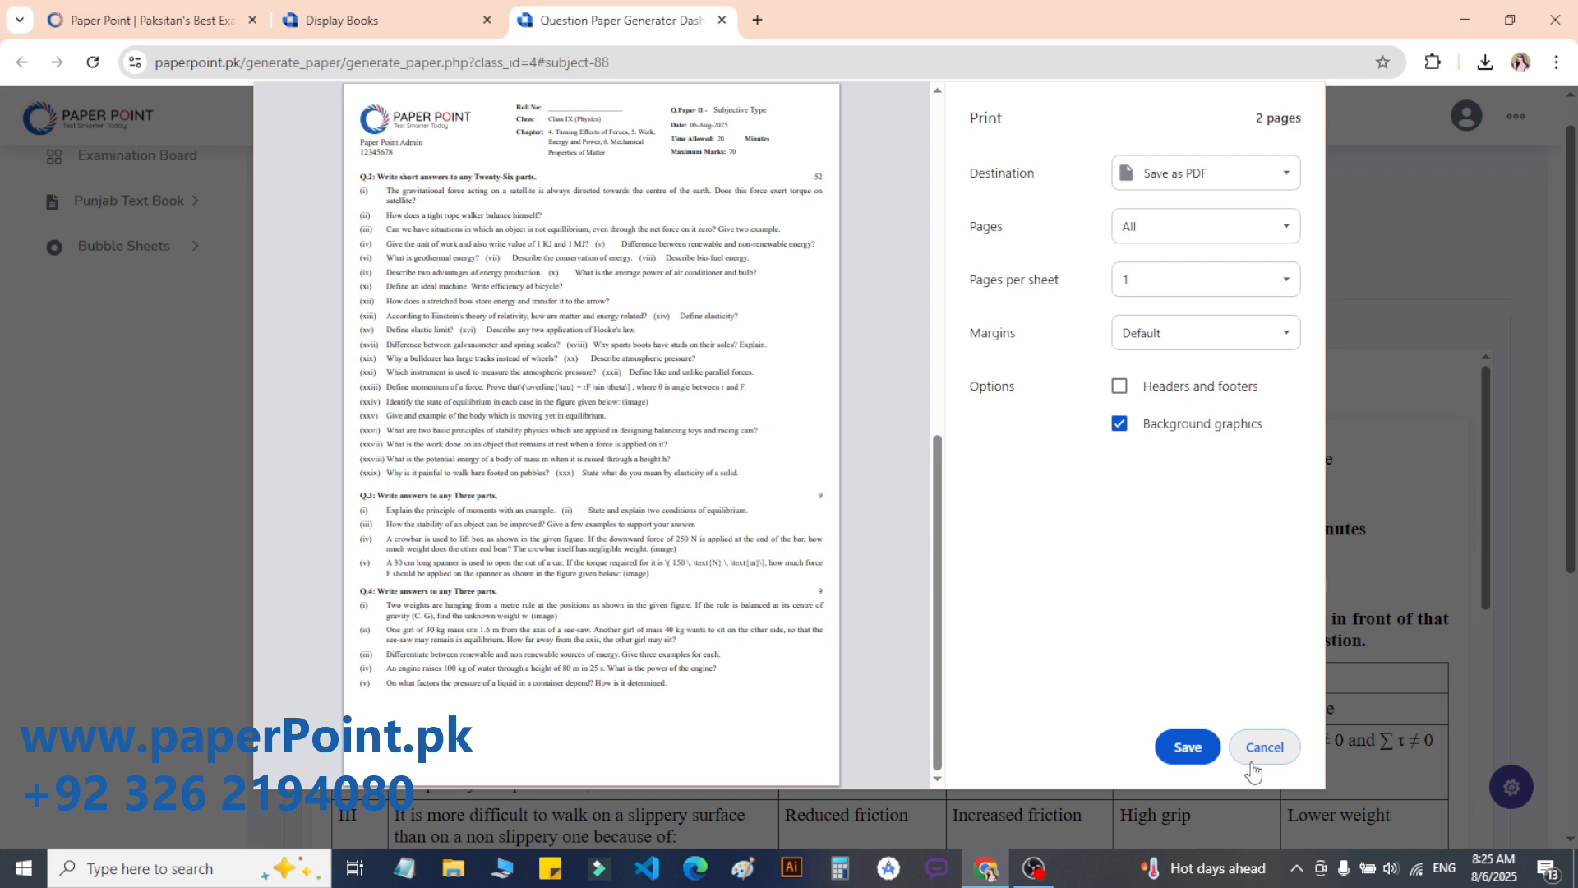
pyautogui.click(1252, 764)
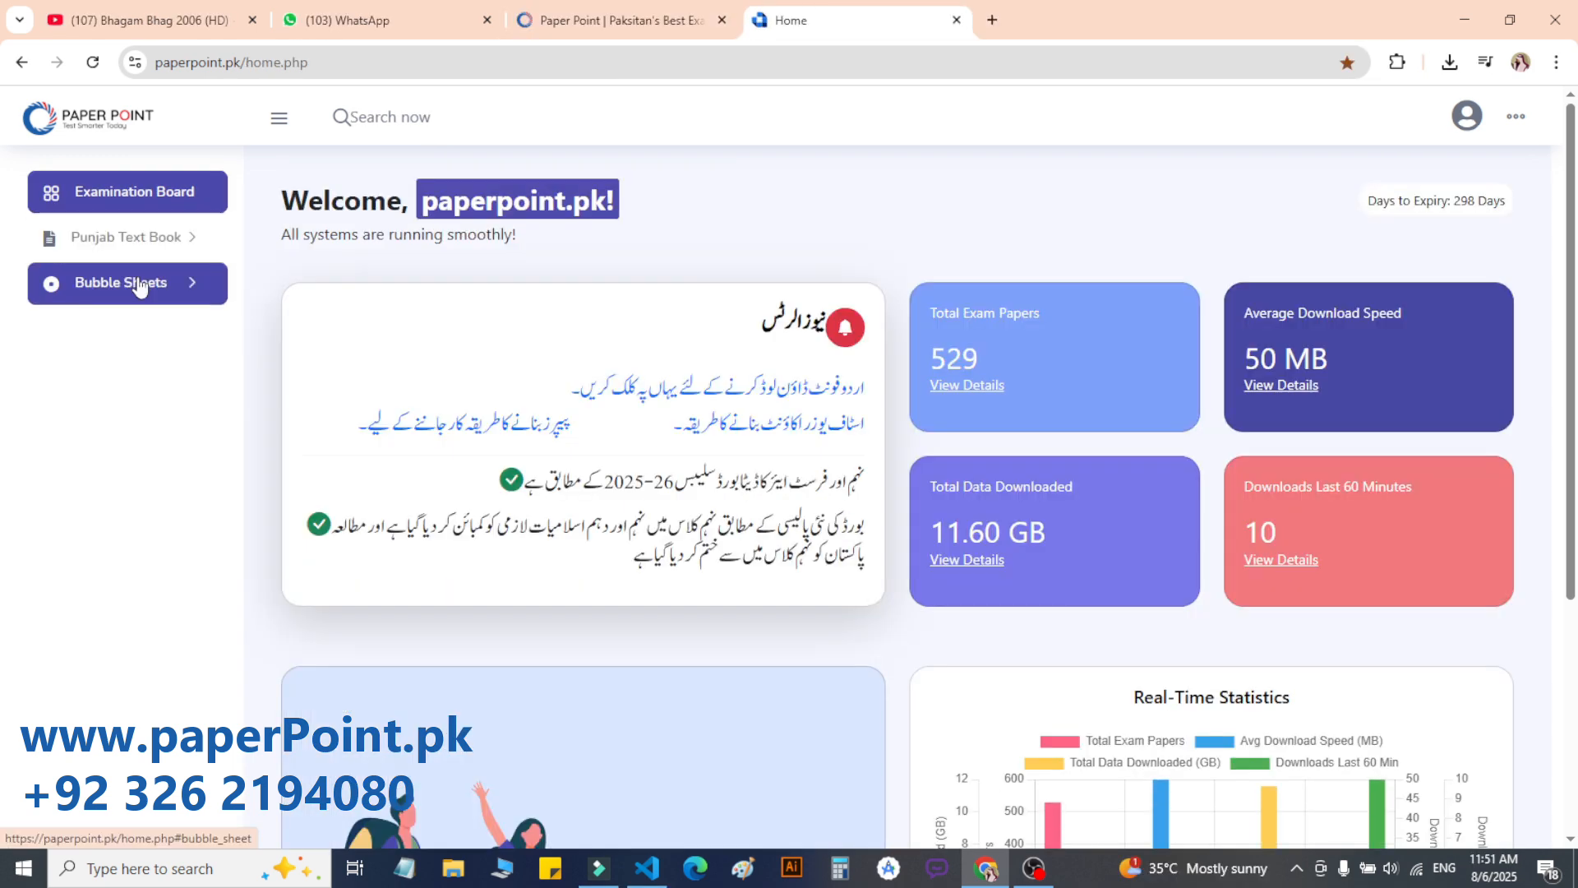
# Step: Open bubble sheet Template 1 as a PDF and scroll through it
pyautogui.click(138, 283)
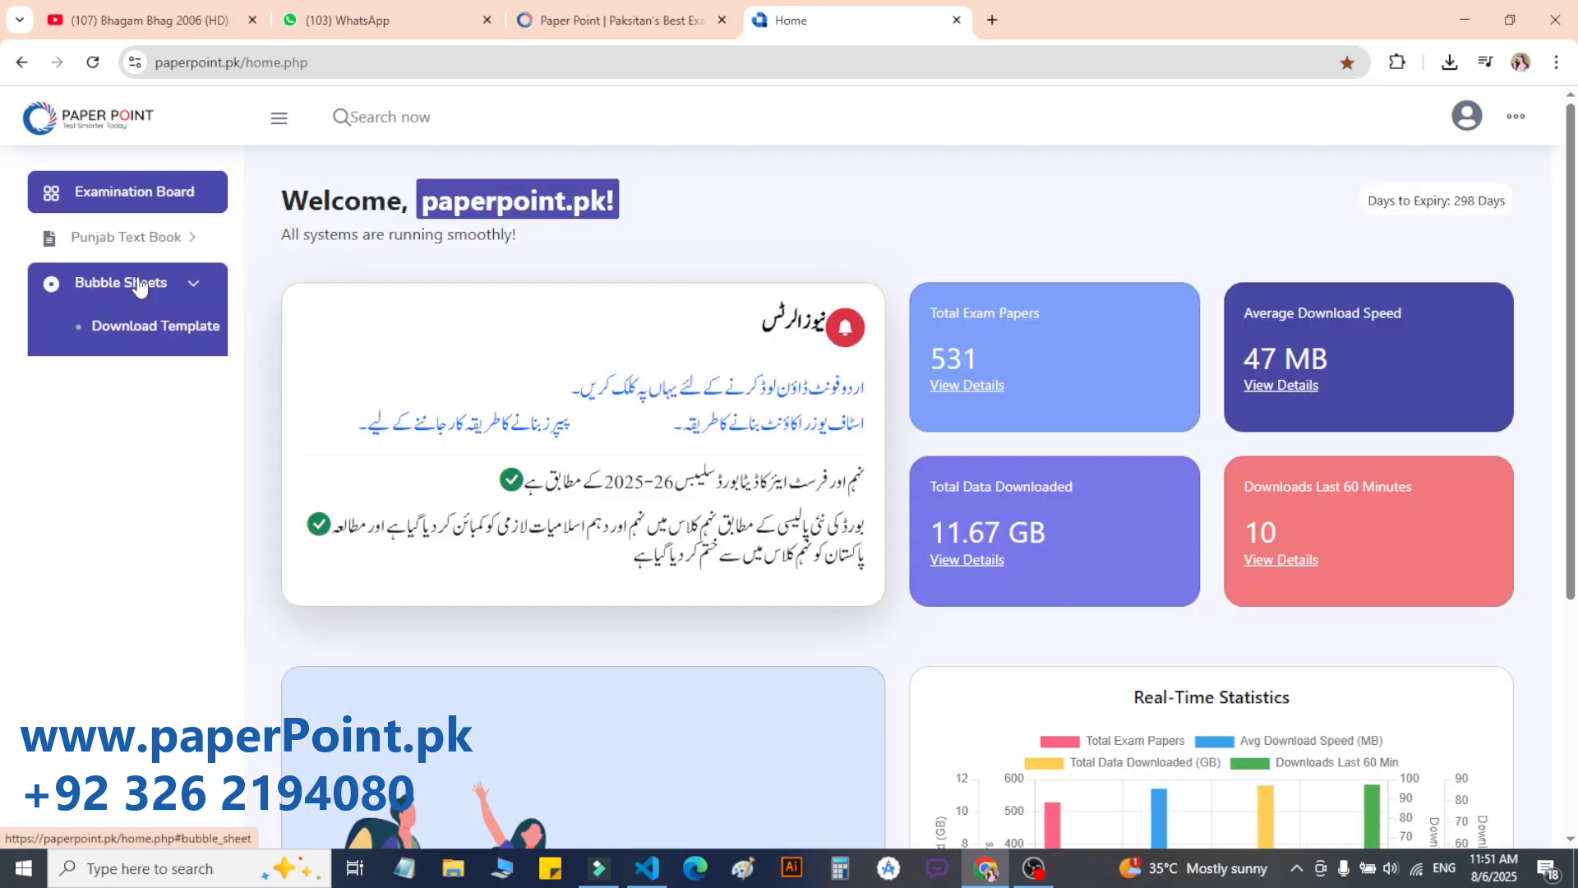
pyautogui.click(138, 327)
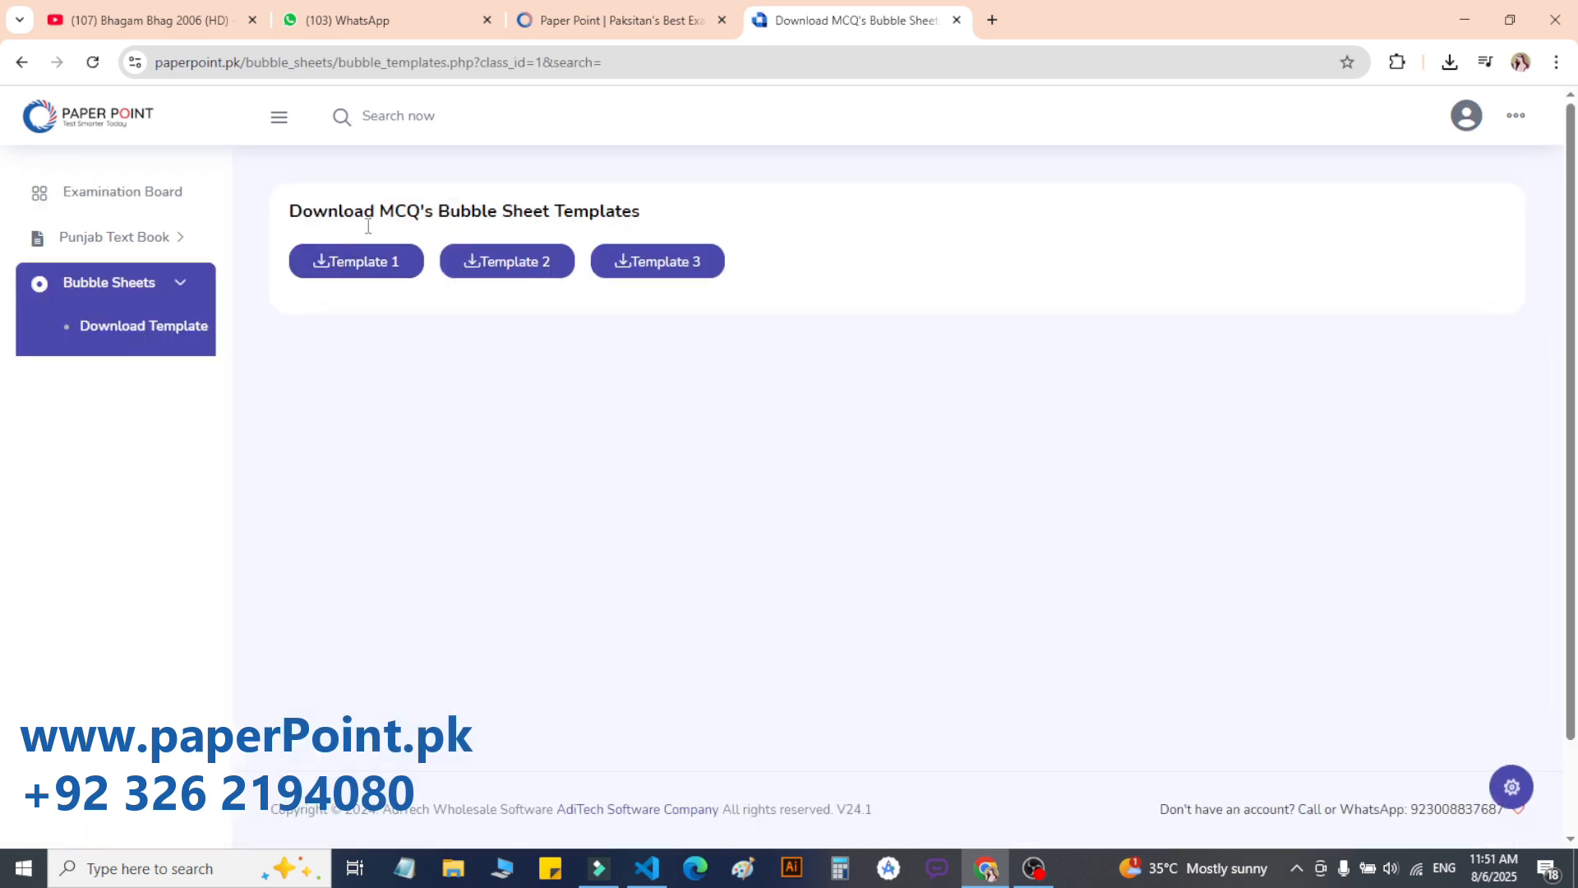
pyautogui.click(335, 263)
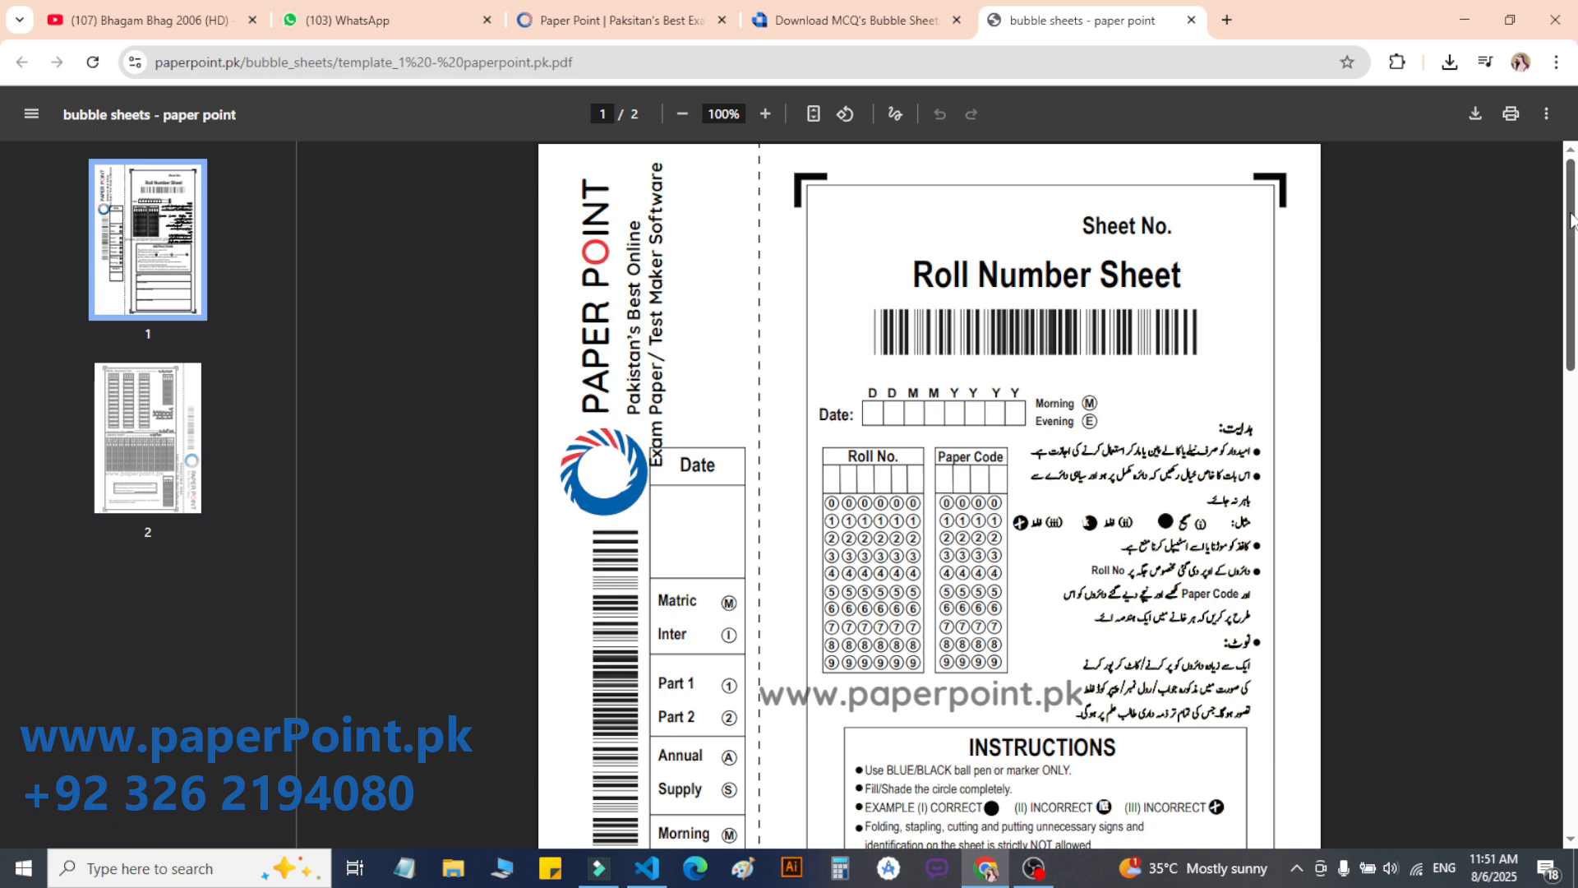
pyautogui.moveTo(1572, 220); pyautogui.dragTo(1574, 505)
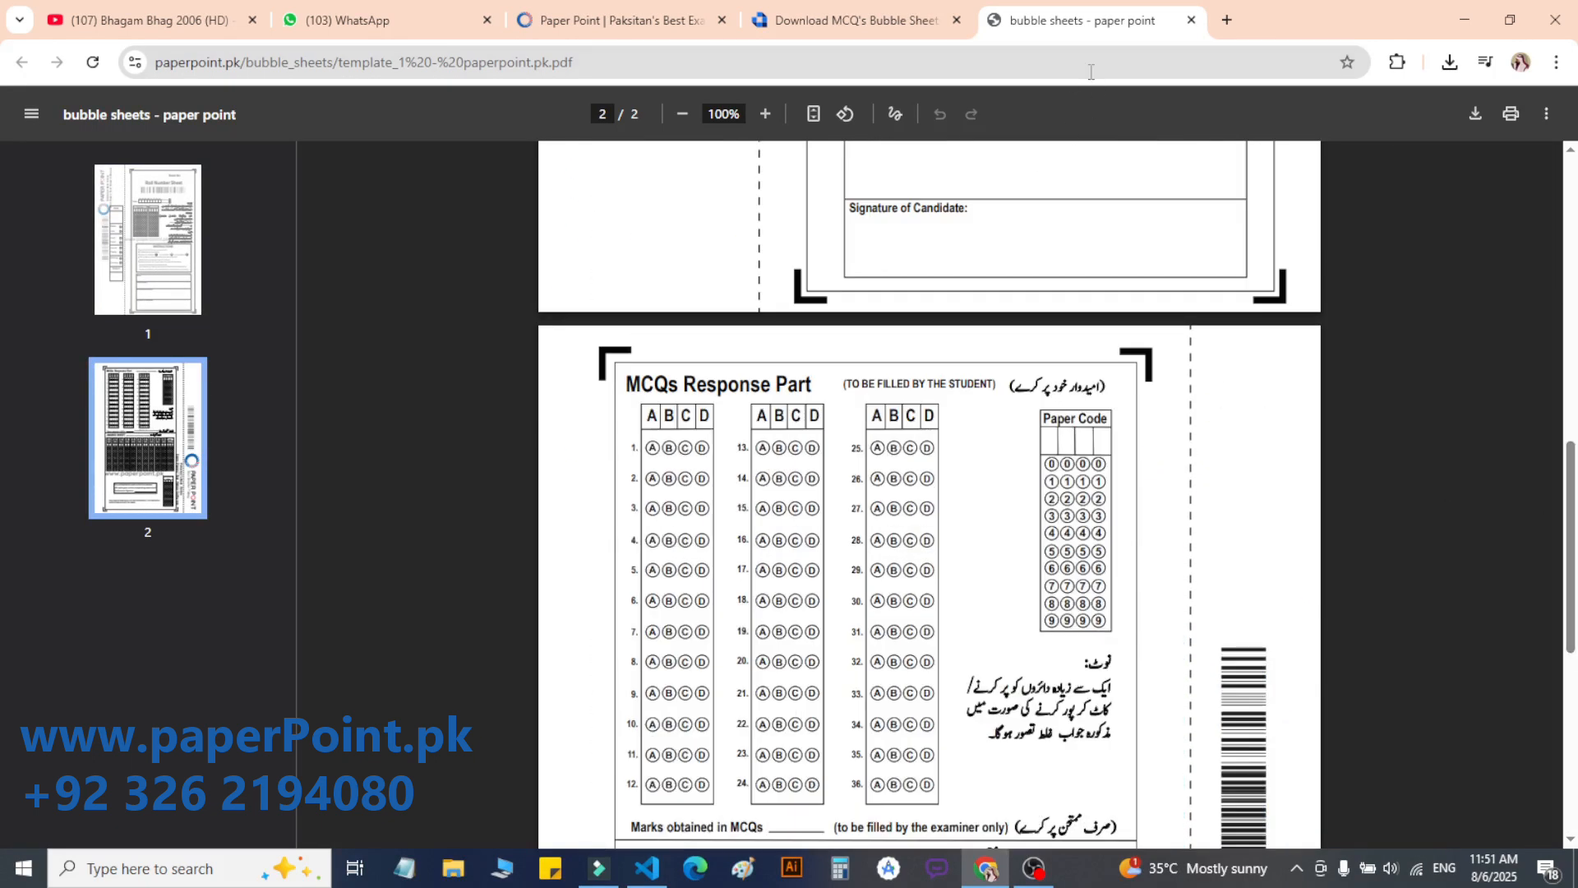
# Step: Open bubble sheet Template 3 as a PDF and look over its page
pyautogui.click(893, 20)
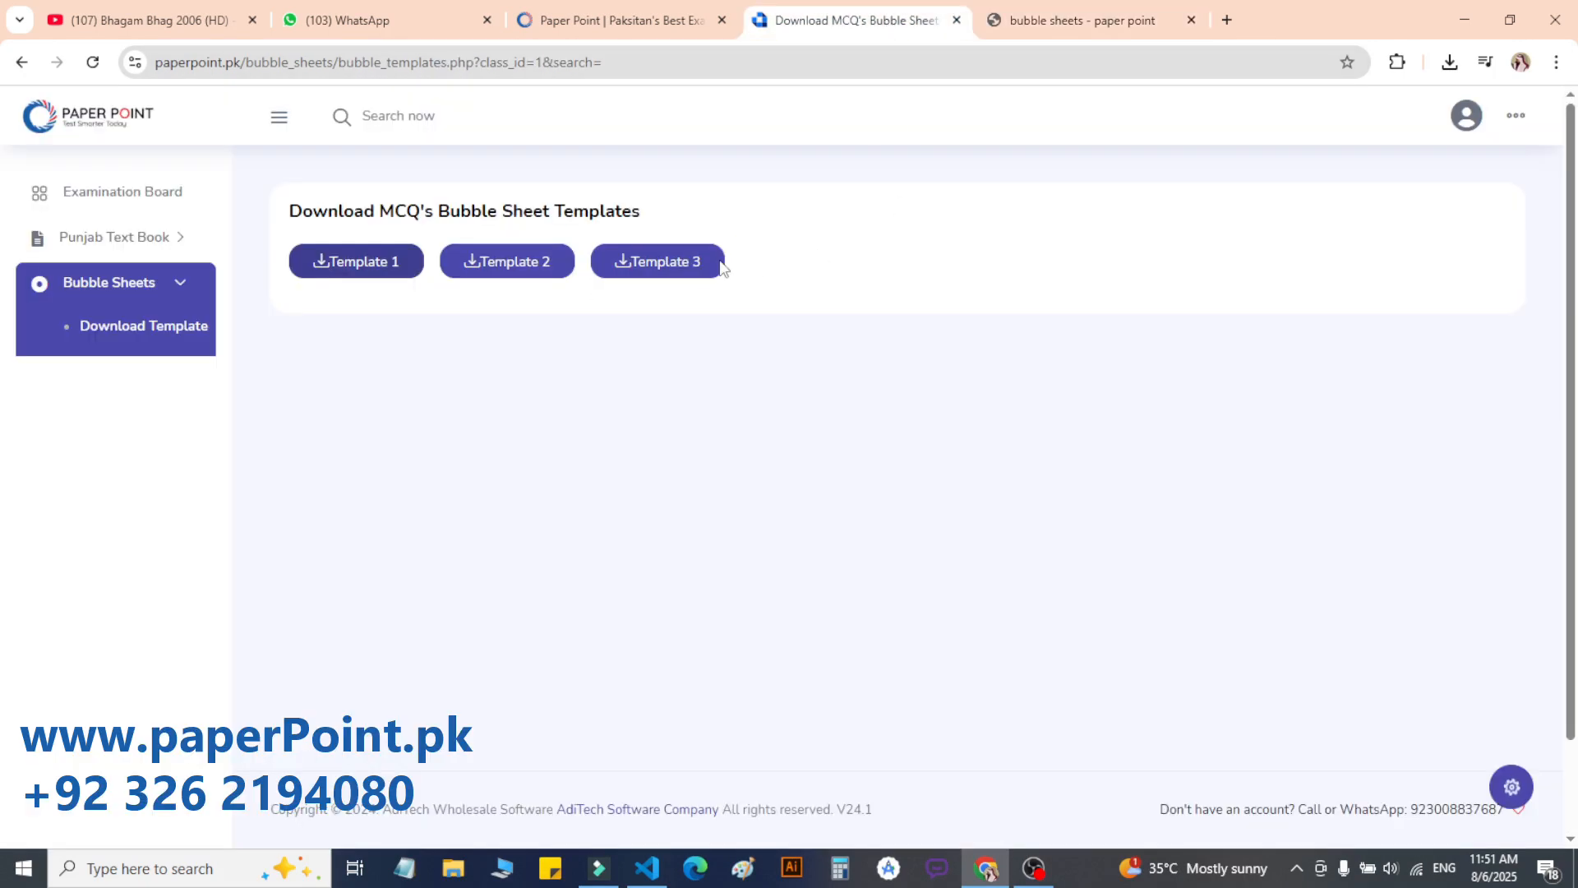
pyautogui.click(664, 263)
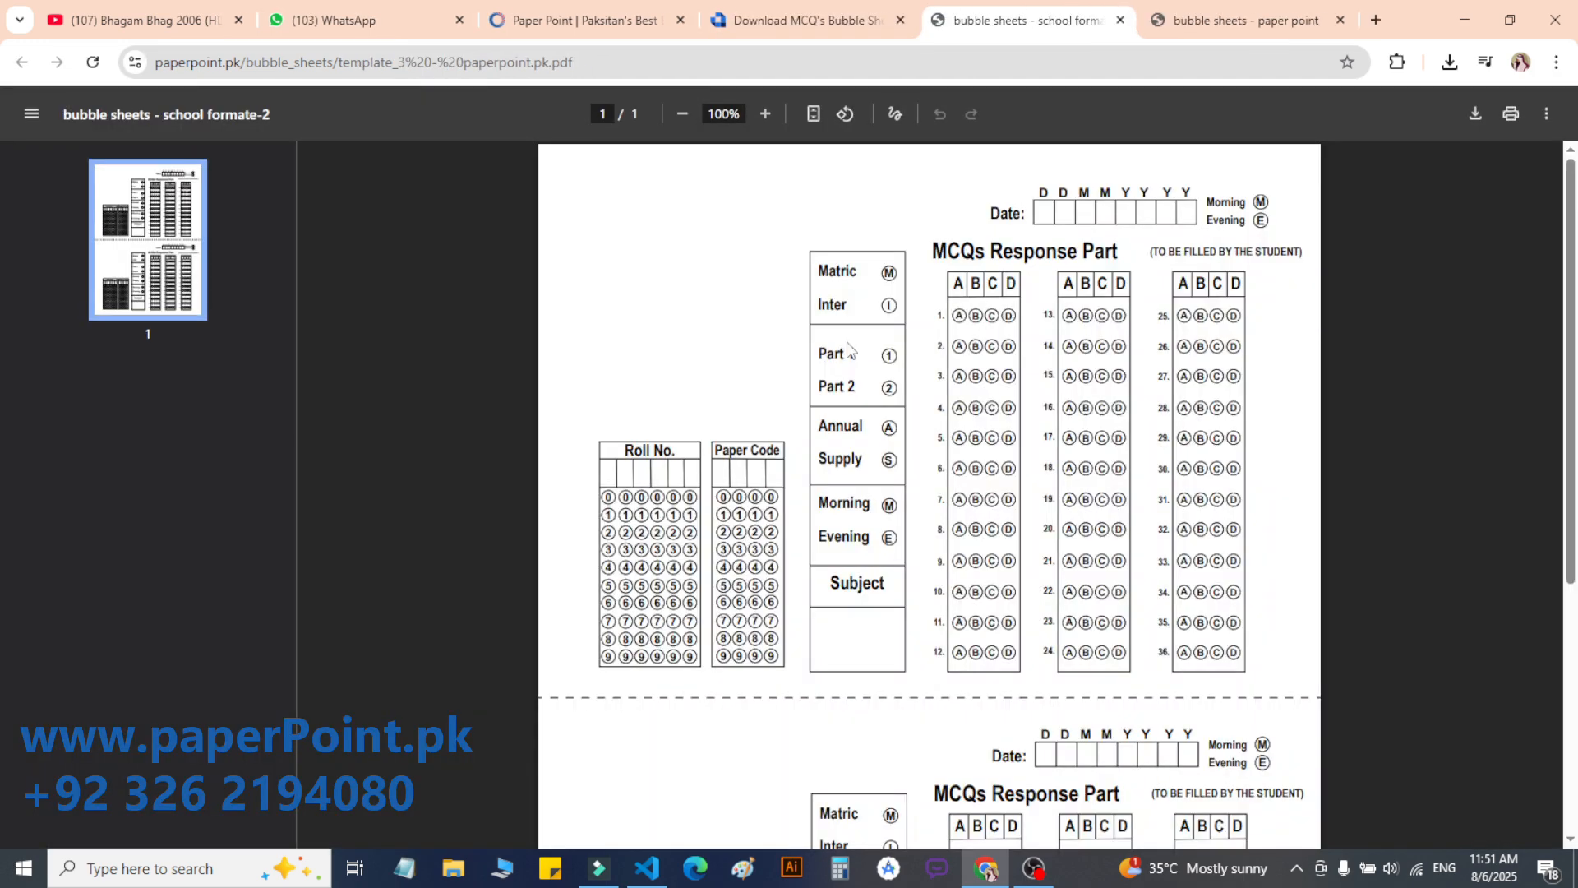
pyautogui.moveTo(1571, 373); pyautogui.dragTo(1571, 185)
pyautogui.scroll(-3, 1575, 451)
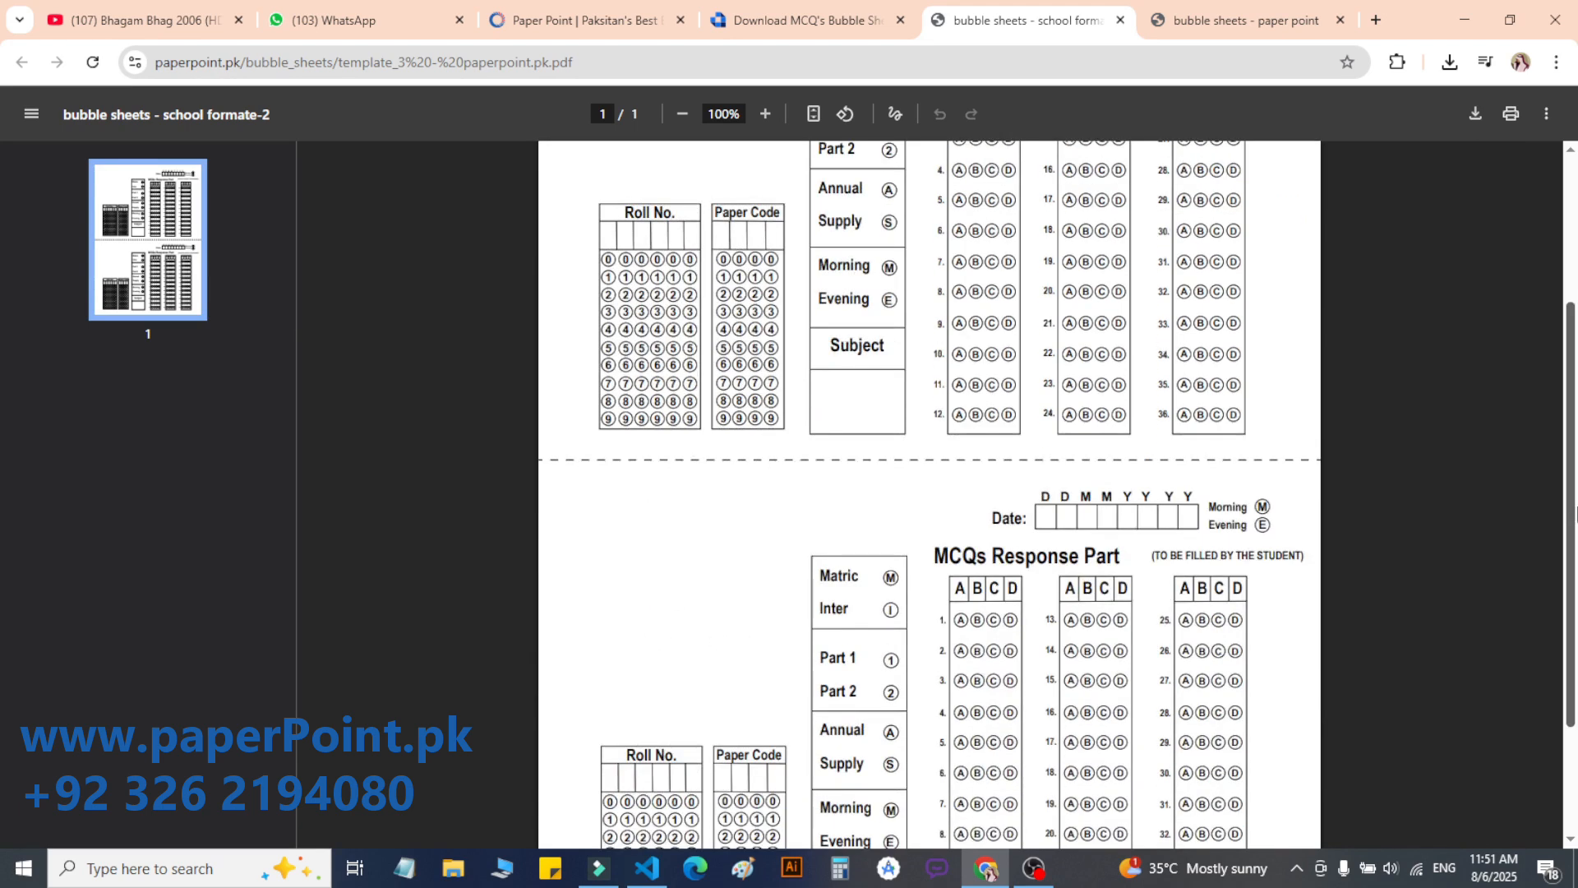
pyautogui.scroll(-2, 1575, 403)
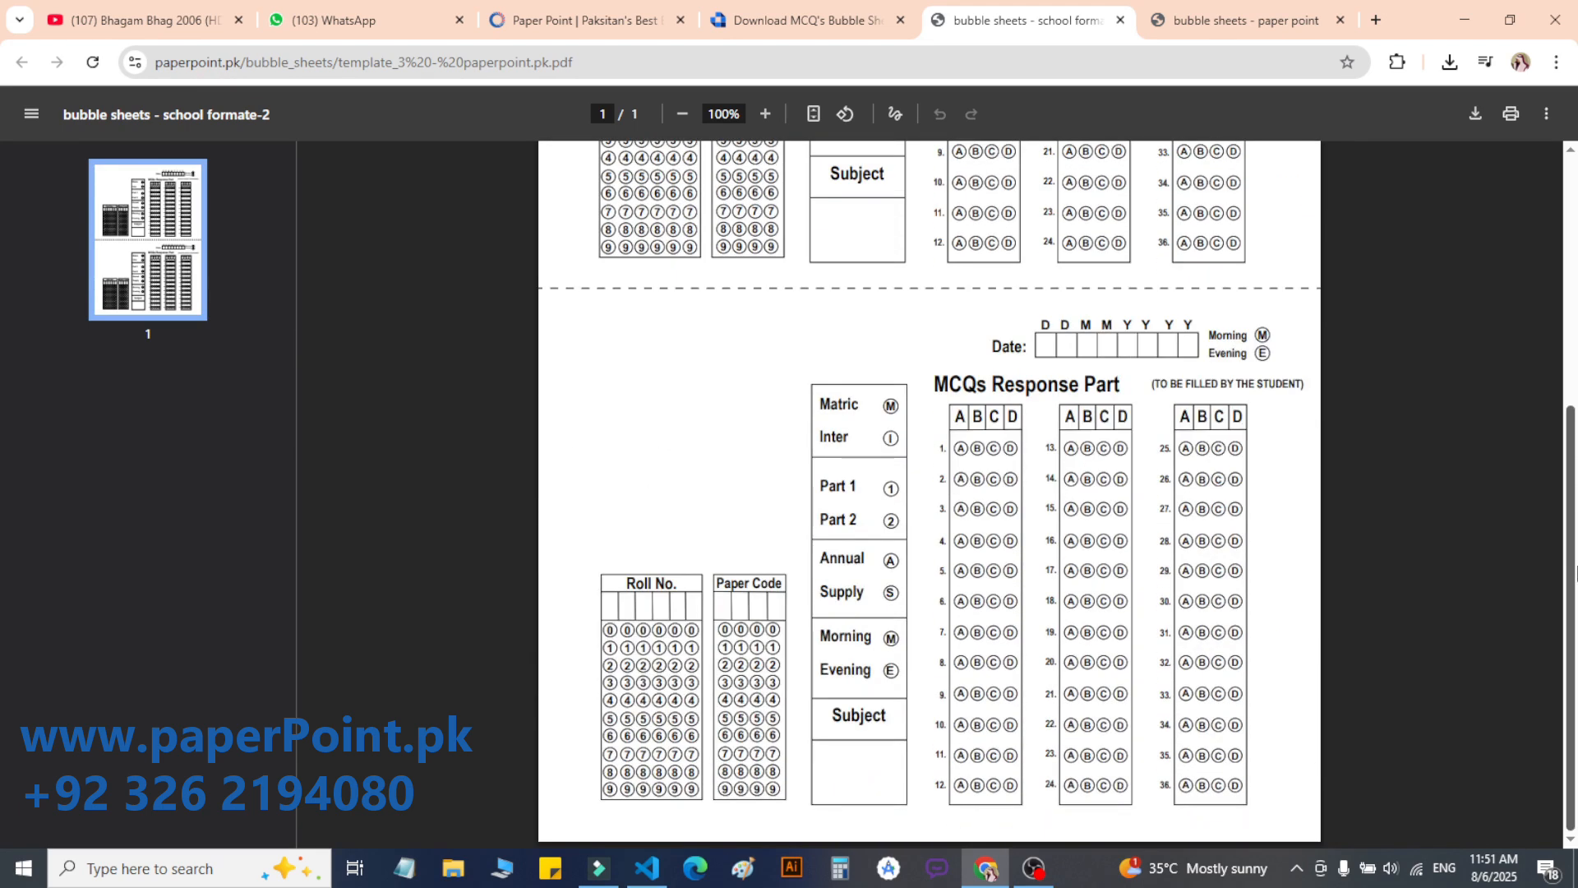
pyautogui.scroll(5, 1575, 403)
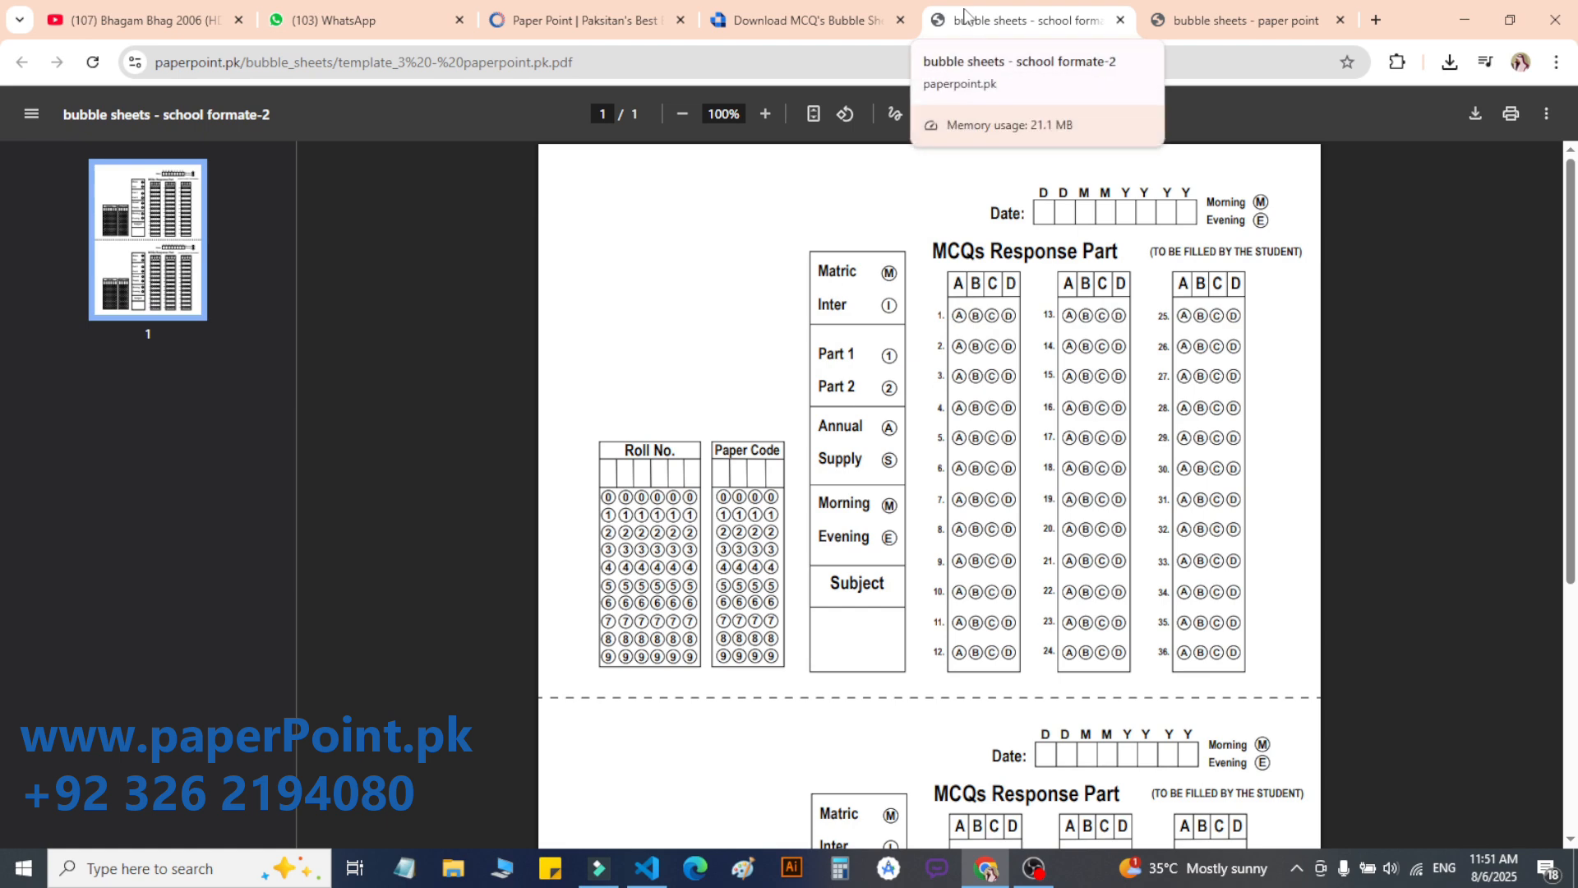
# Step: Show the Punjab Text Book Class IX books and close both bubble sheet PDFs
pyautogui.click(771, 11)
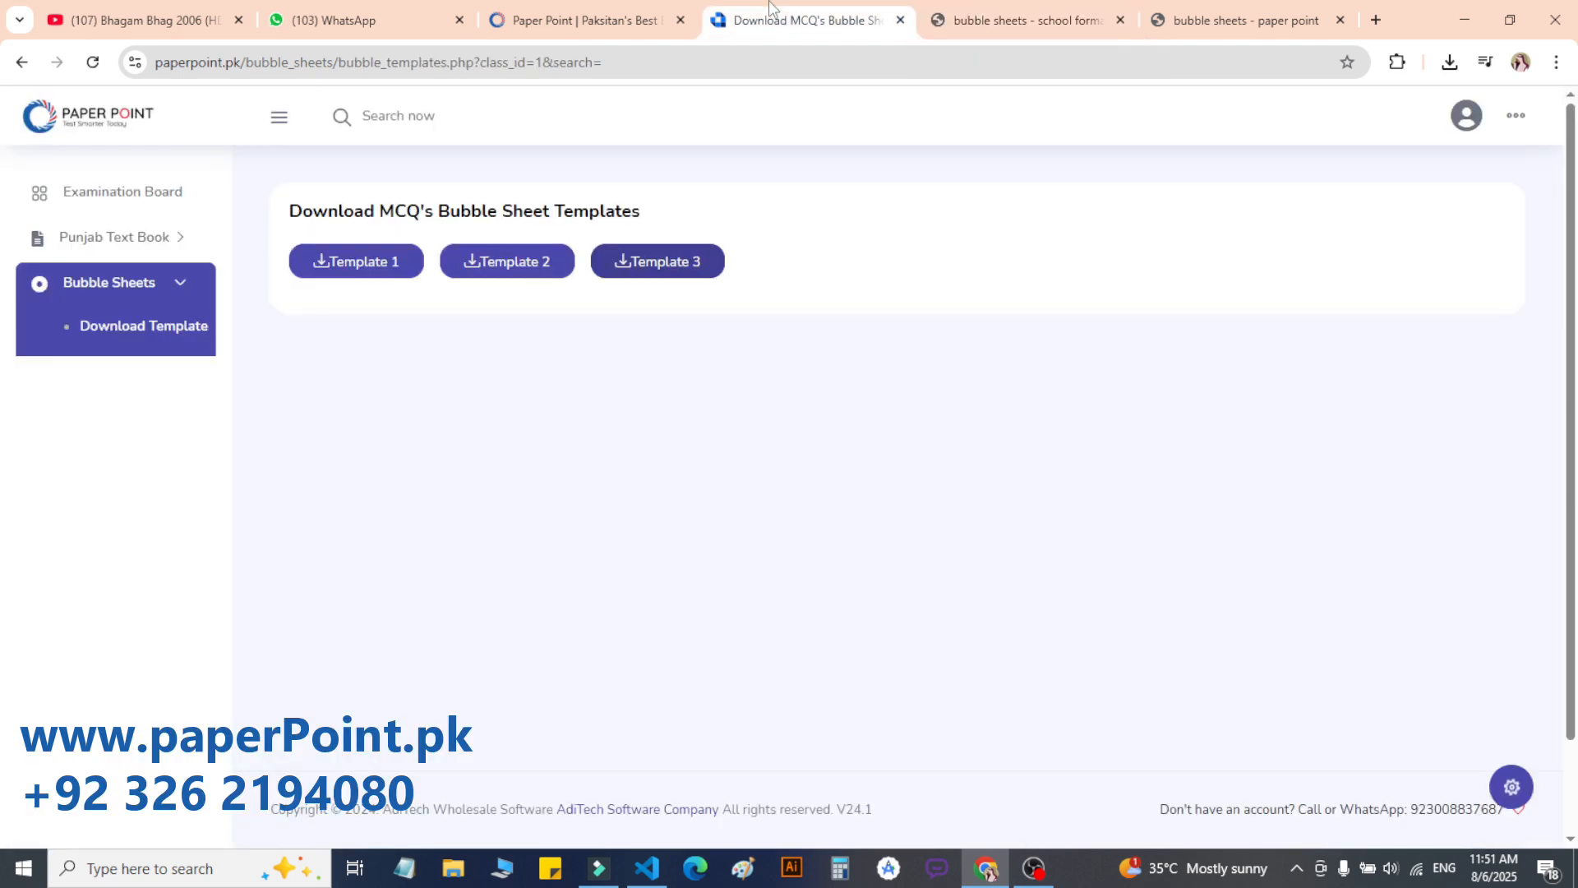
pyautogui.click(156, 235)
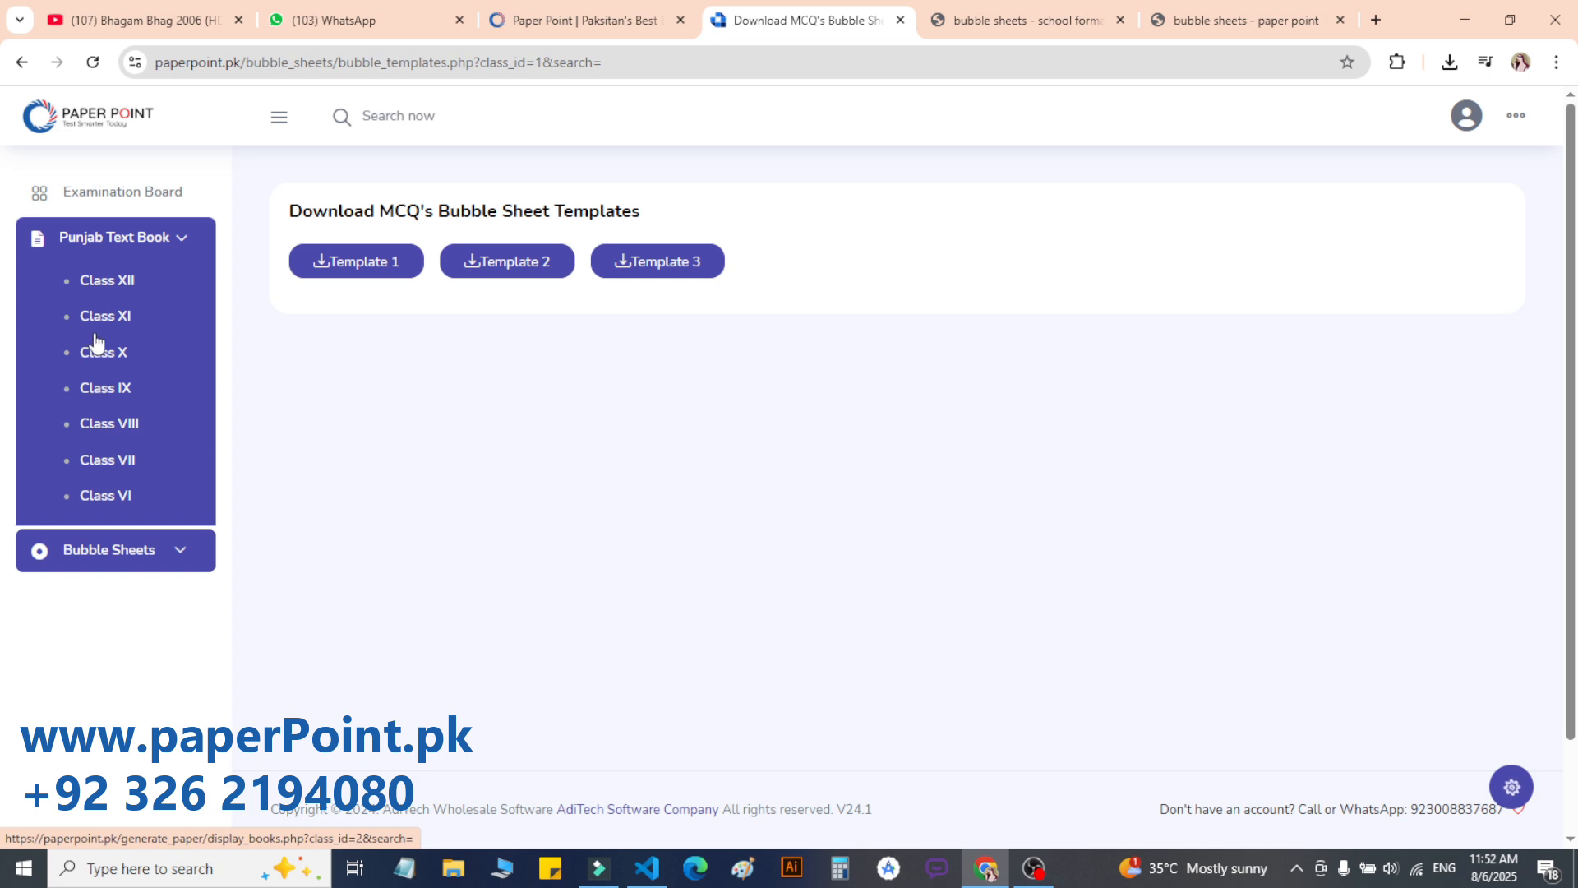
pyautogui.click(96, 389)
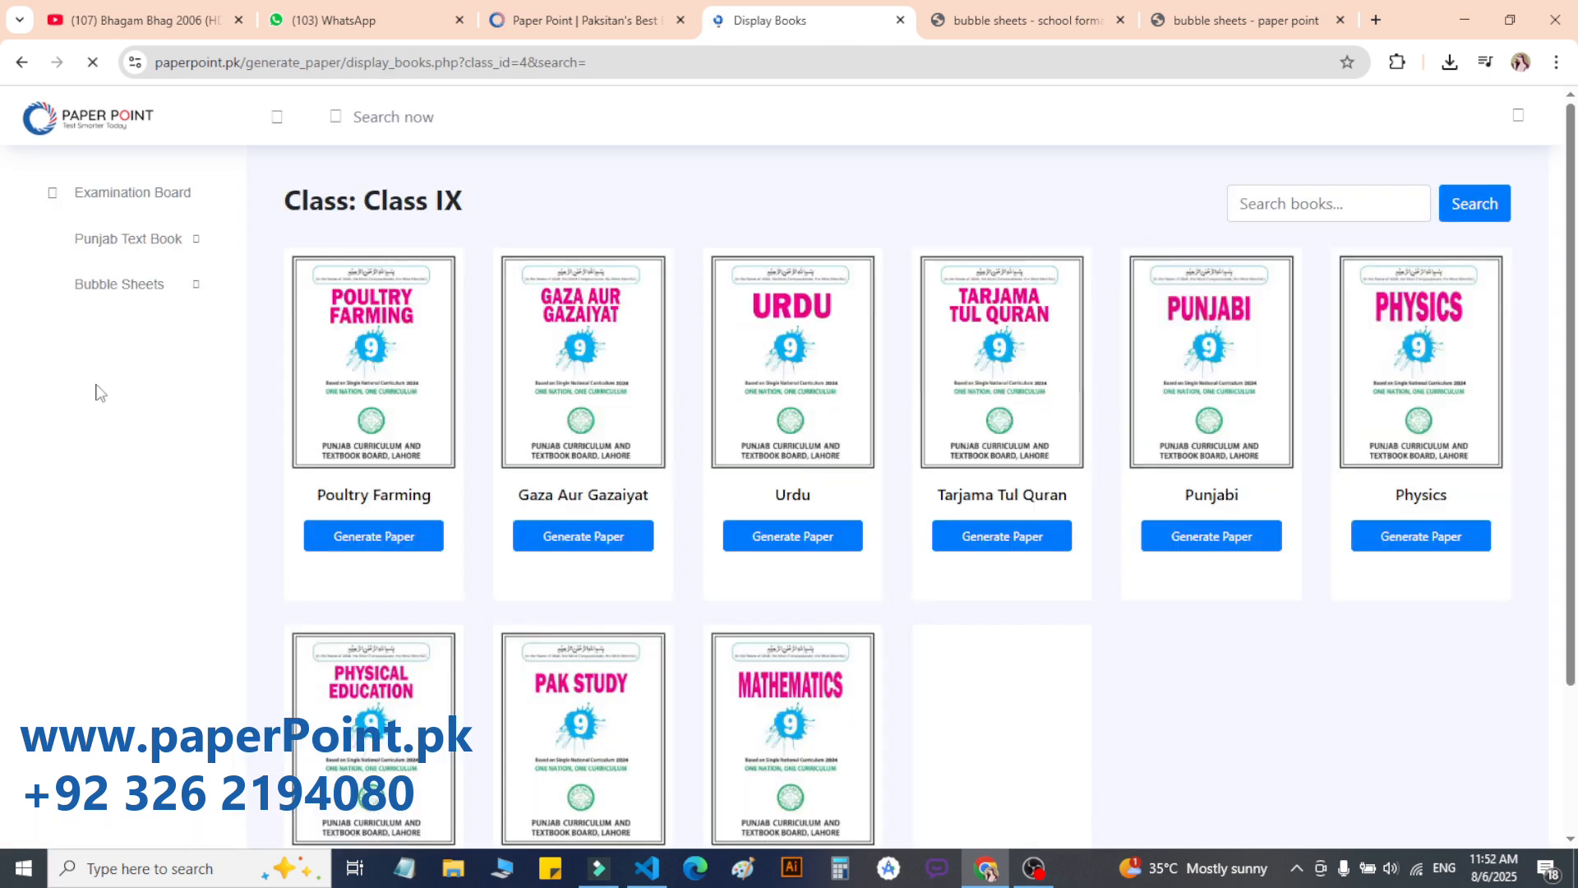
pyautogui.click(1120, 20)
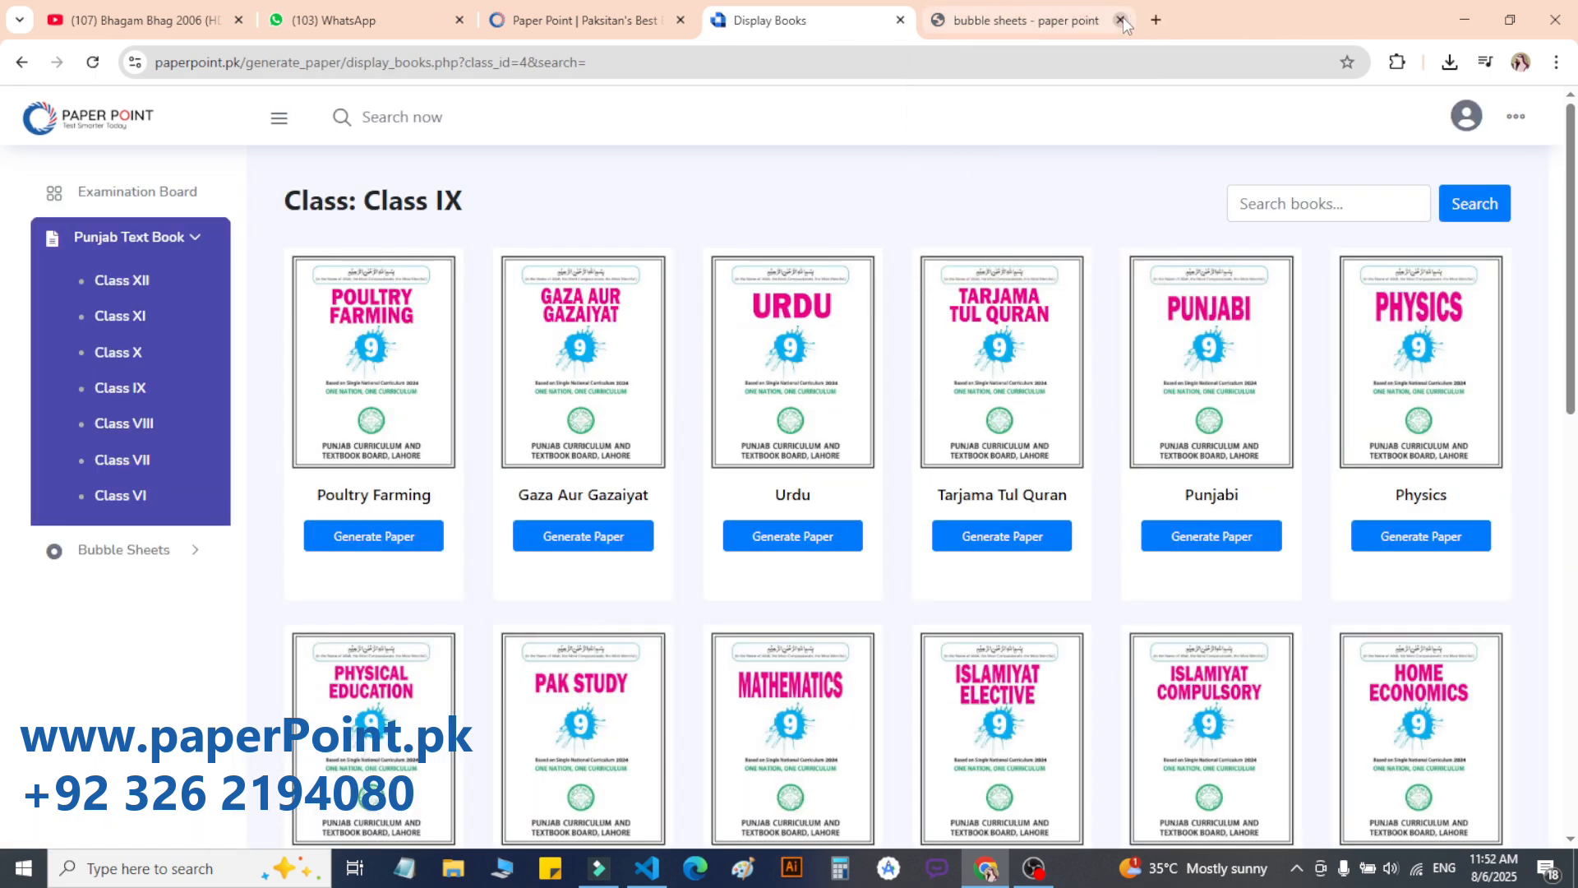
pyautogui.click(1120, 20)
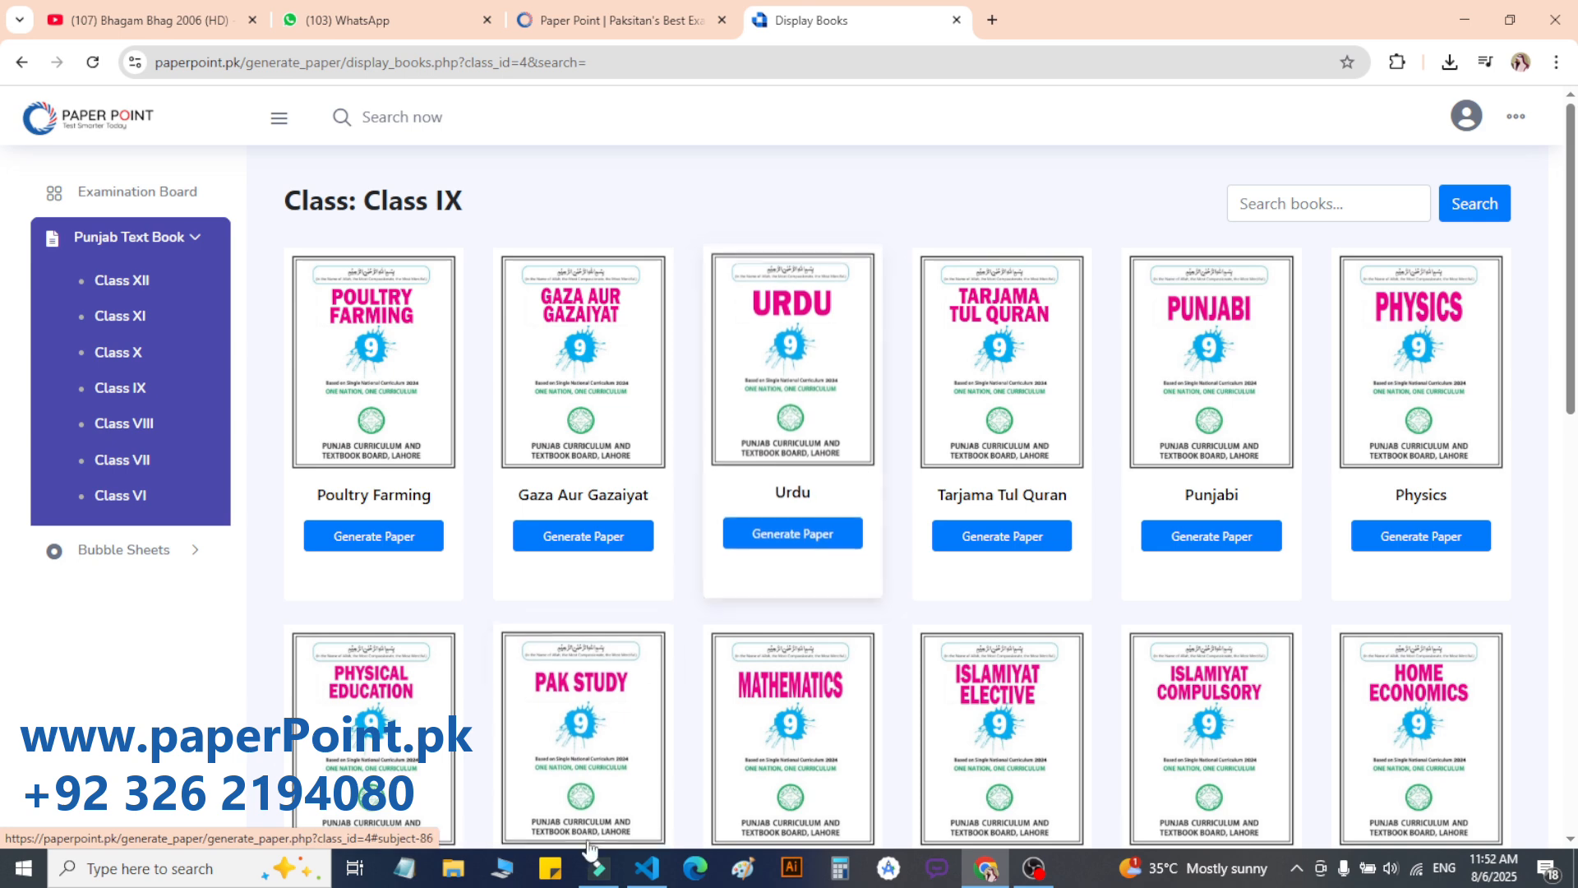
# Step: Start a Mathematics paper with all chapters and all visible topics selected
pyautogui.click(824, 681)
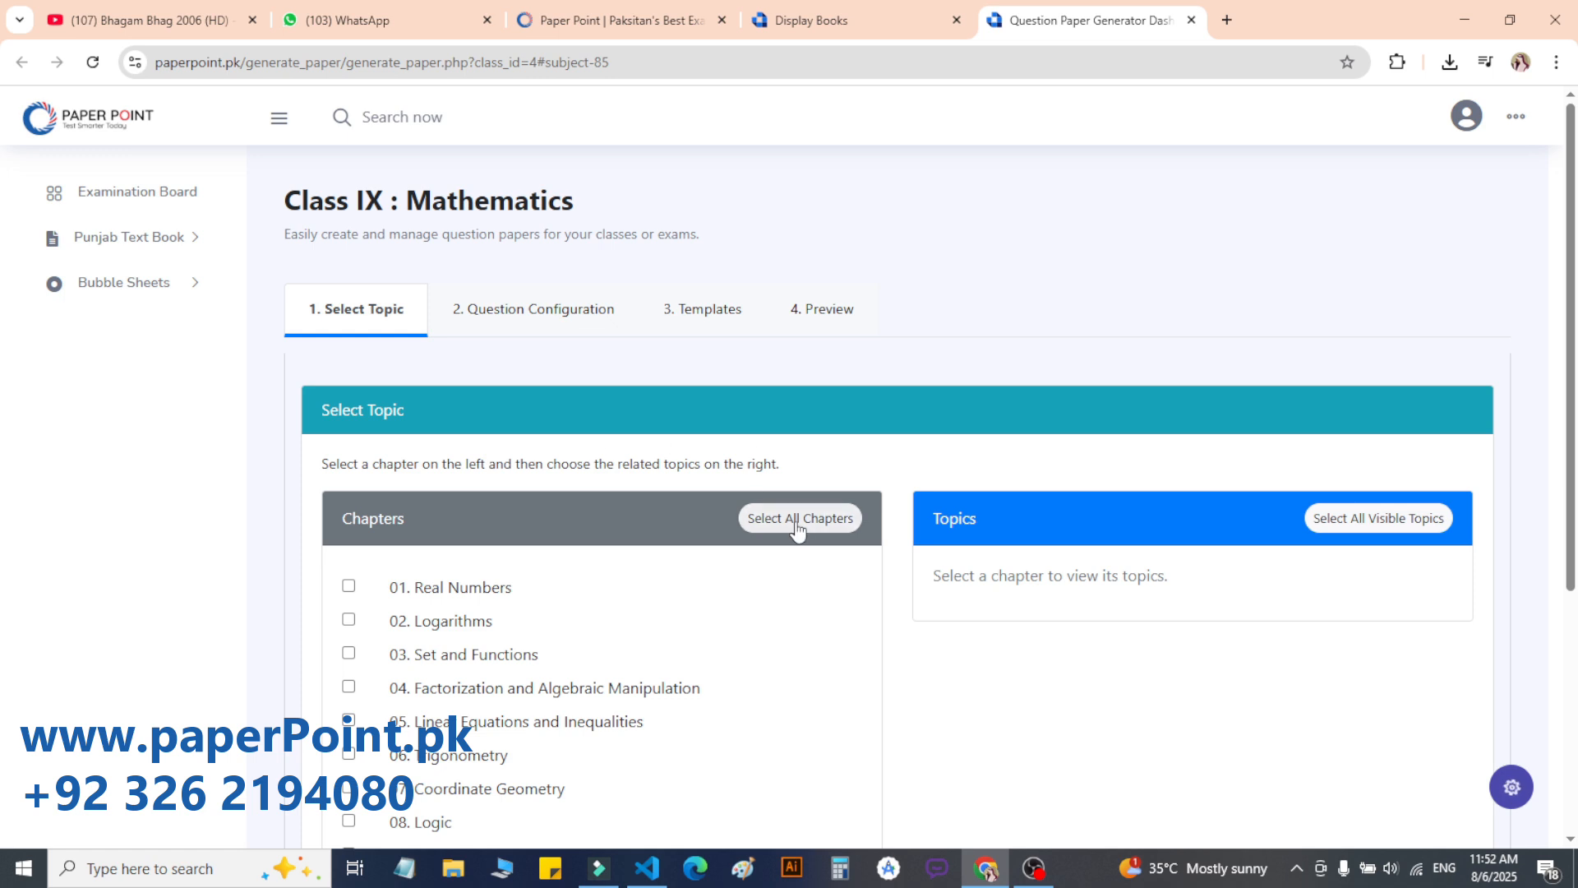
pyautogui.click(793, 517)
pyautogui.click(1370, 518)
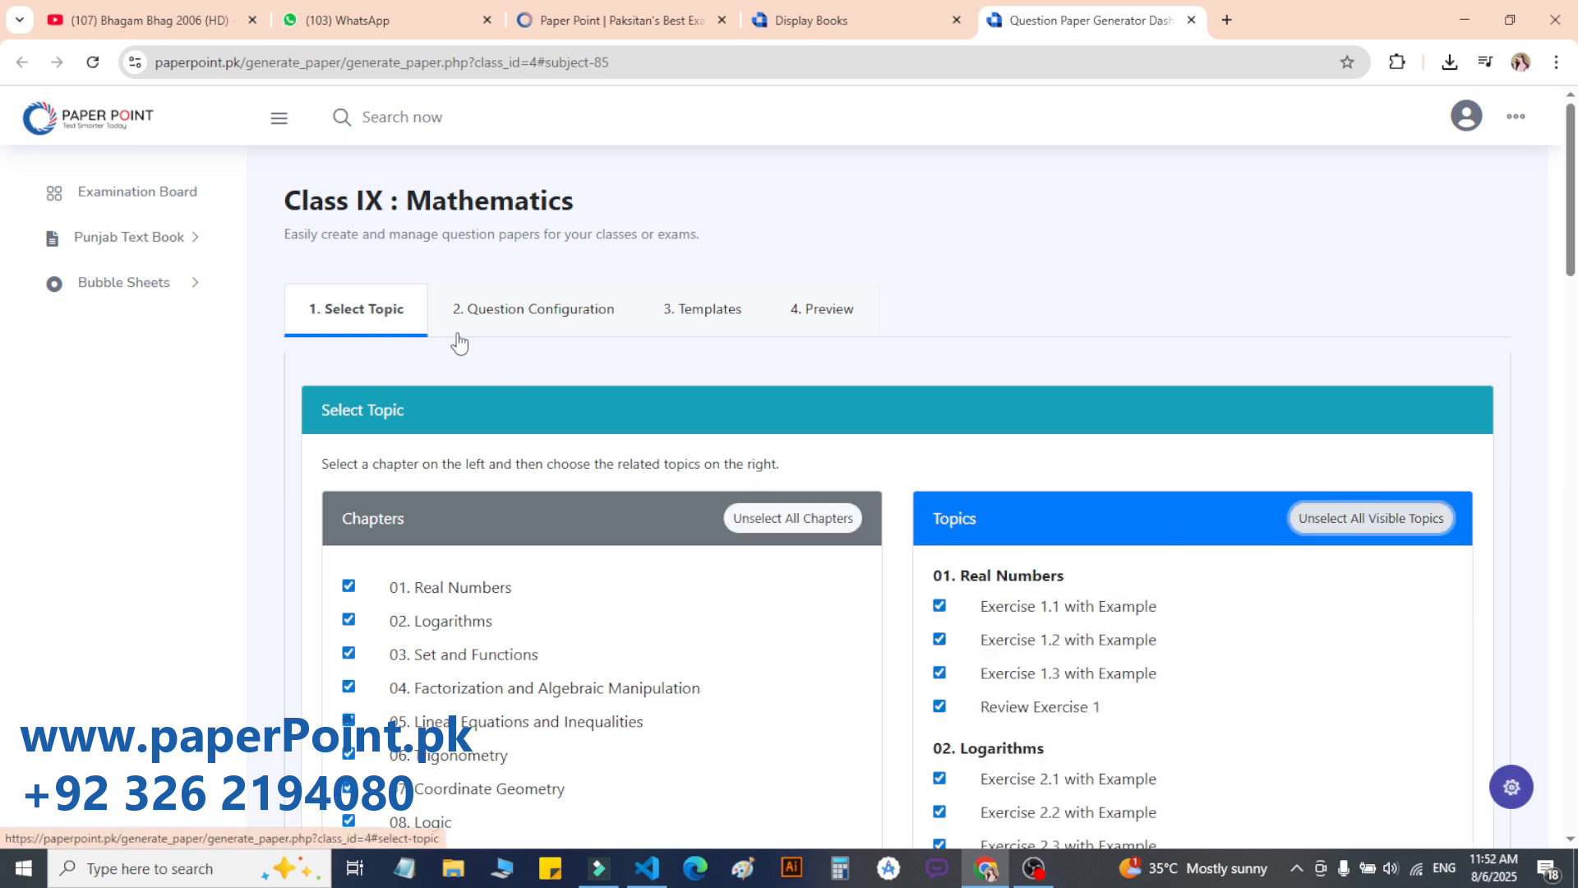
# Step: Load Exercise and Additional questions in the Question Configuration tab
pyautogui.click(534, 310)
pyautogui.click(328, 542)
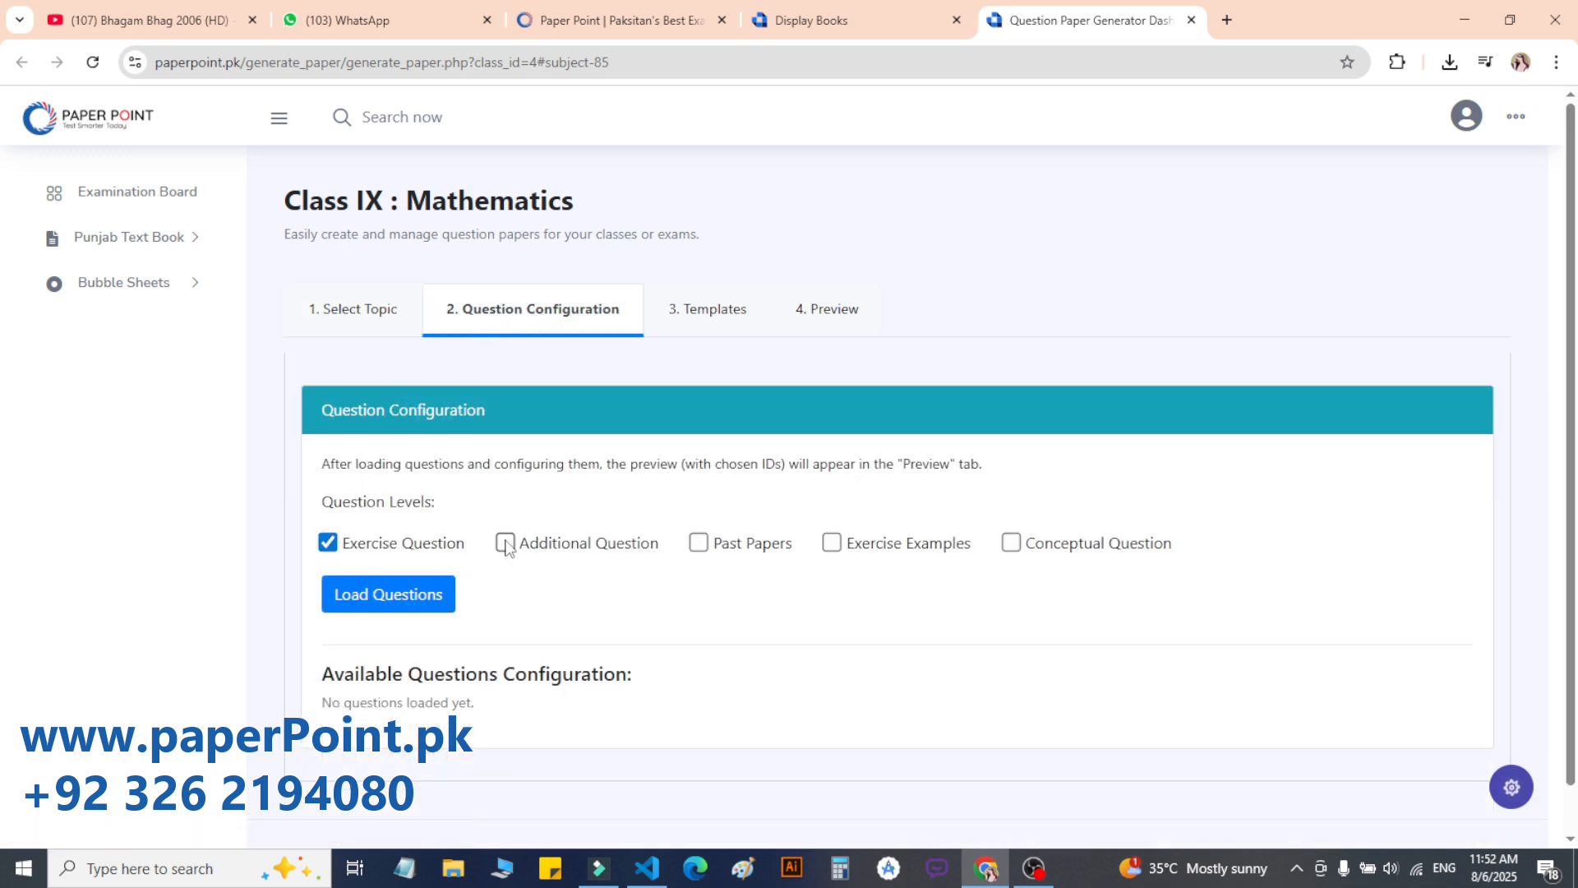
pyautogui.click(505, 543)
pyautogui.click(391, 594)
# Step: Set the Short section's Question Mode to Pick a Question
pyautogui.scroll(-1, 1574, 568)
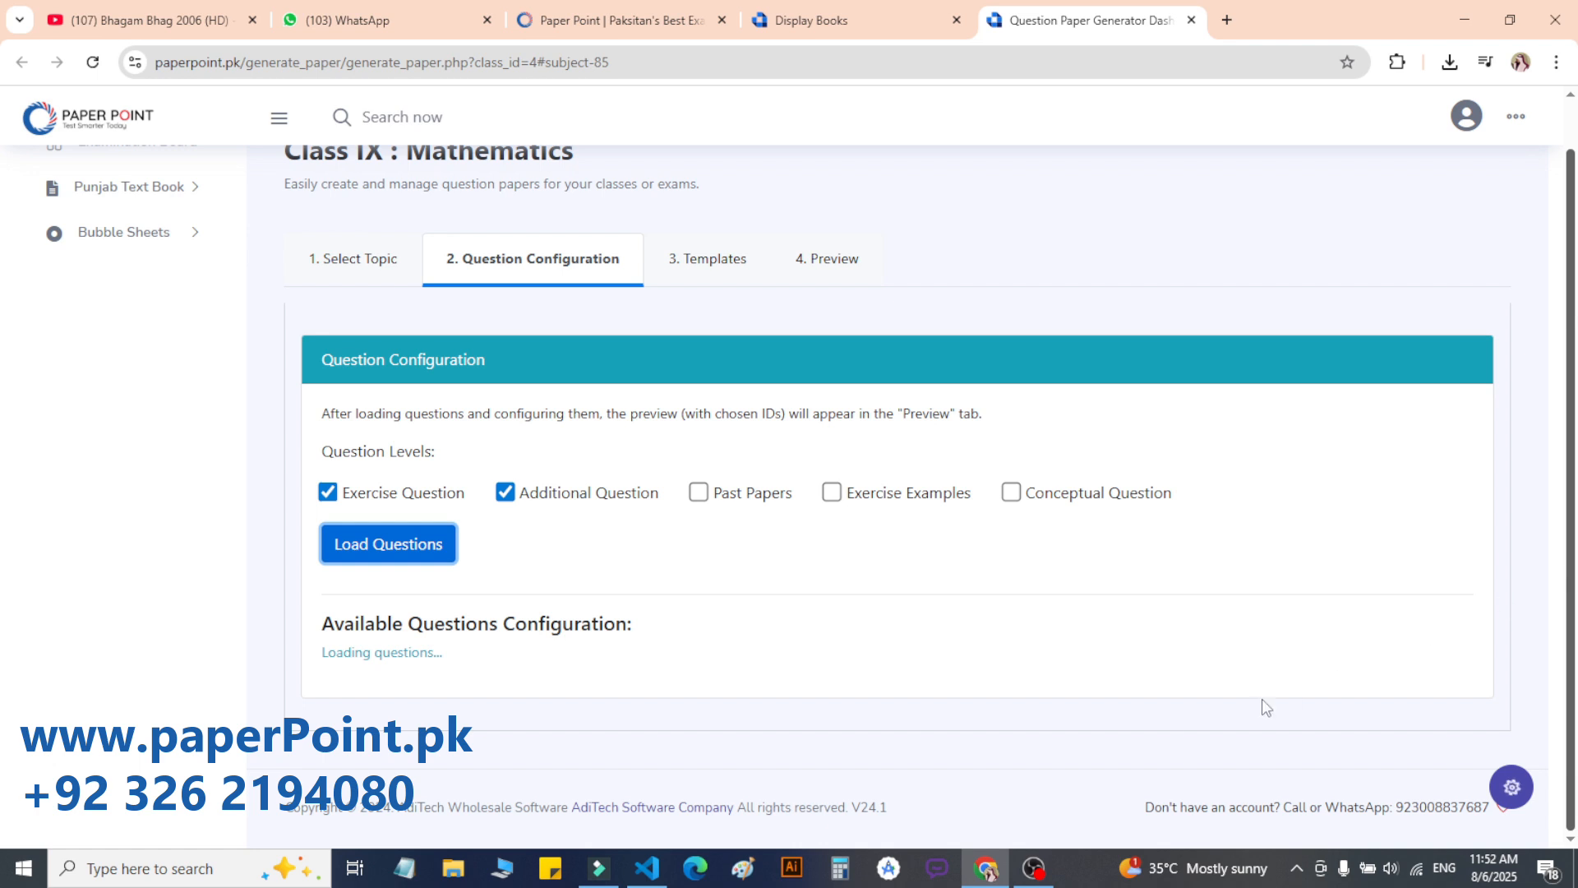
pyautogui.scroll(-3, 1386, 632)
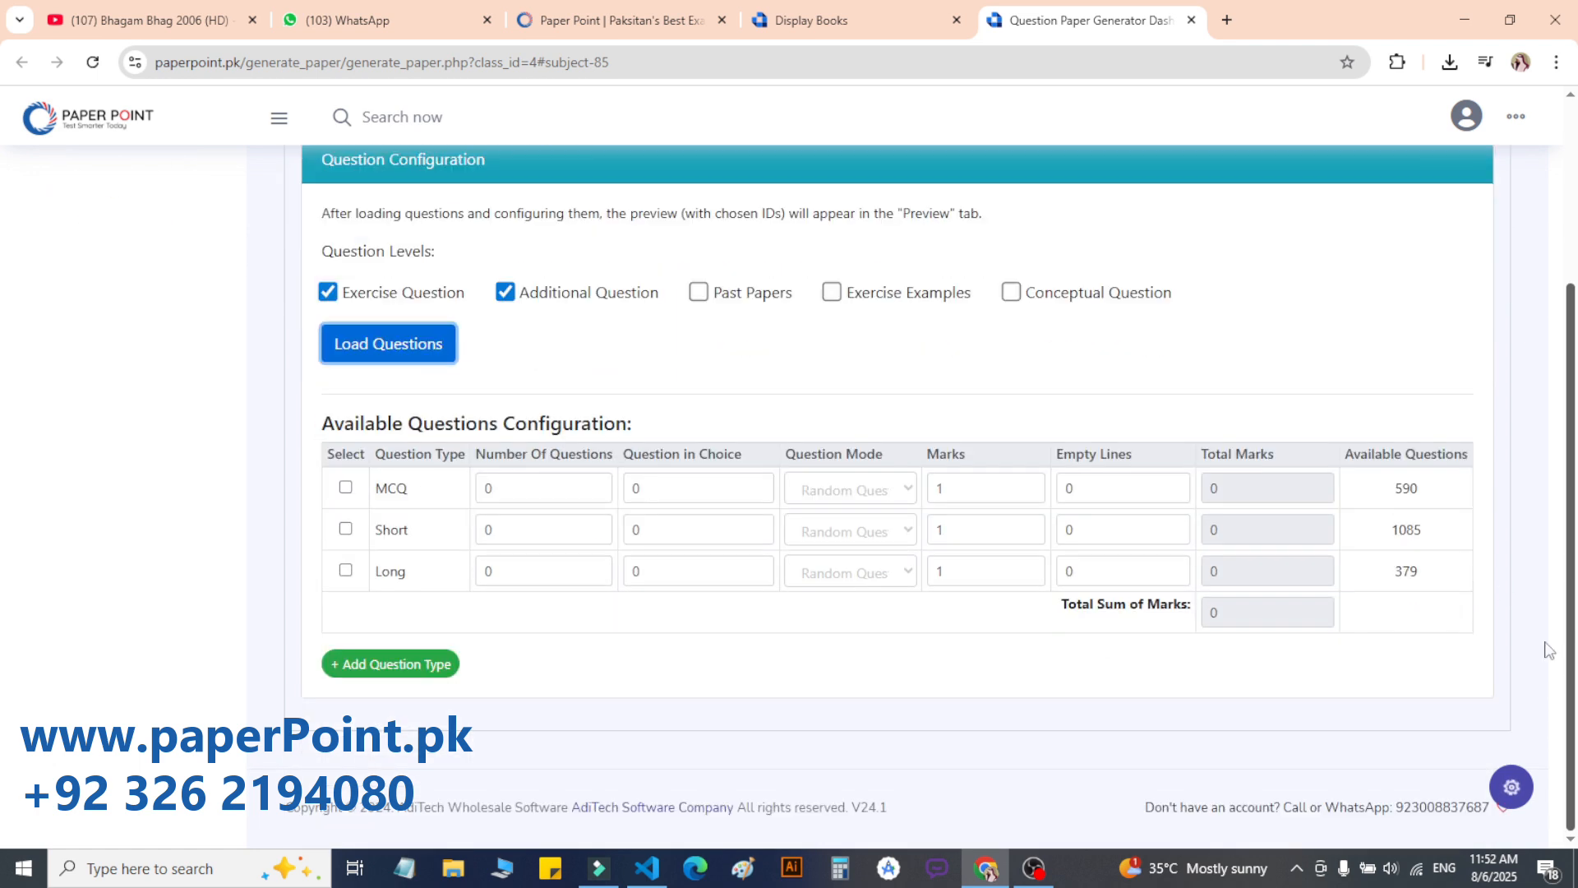
pyautogui.doubleClick(377, 534)
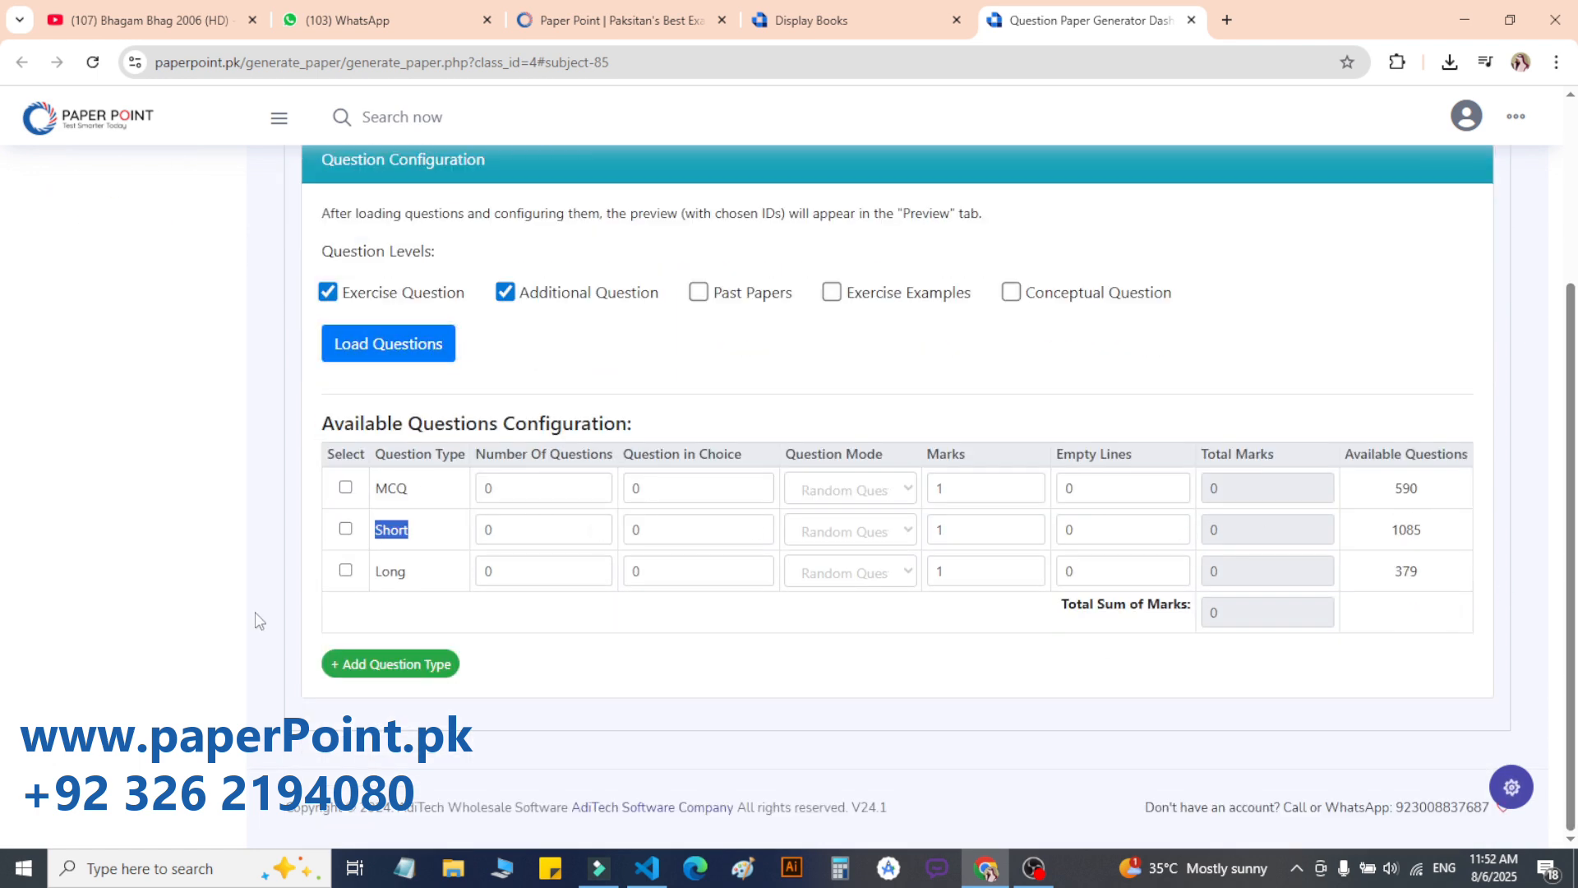
pyautogui.click(857, 533)
pyautogui.click(833, 583)
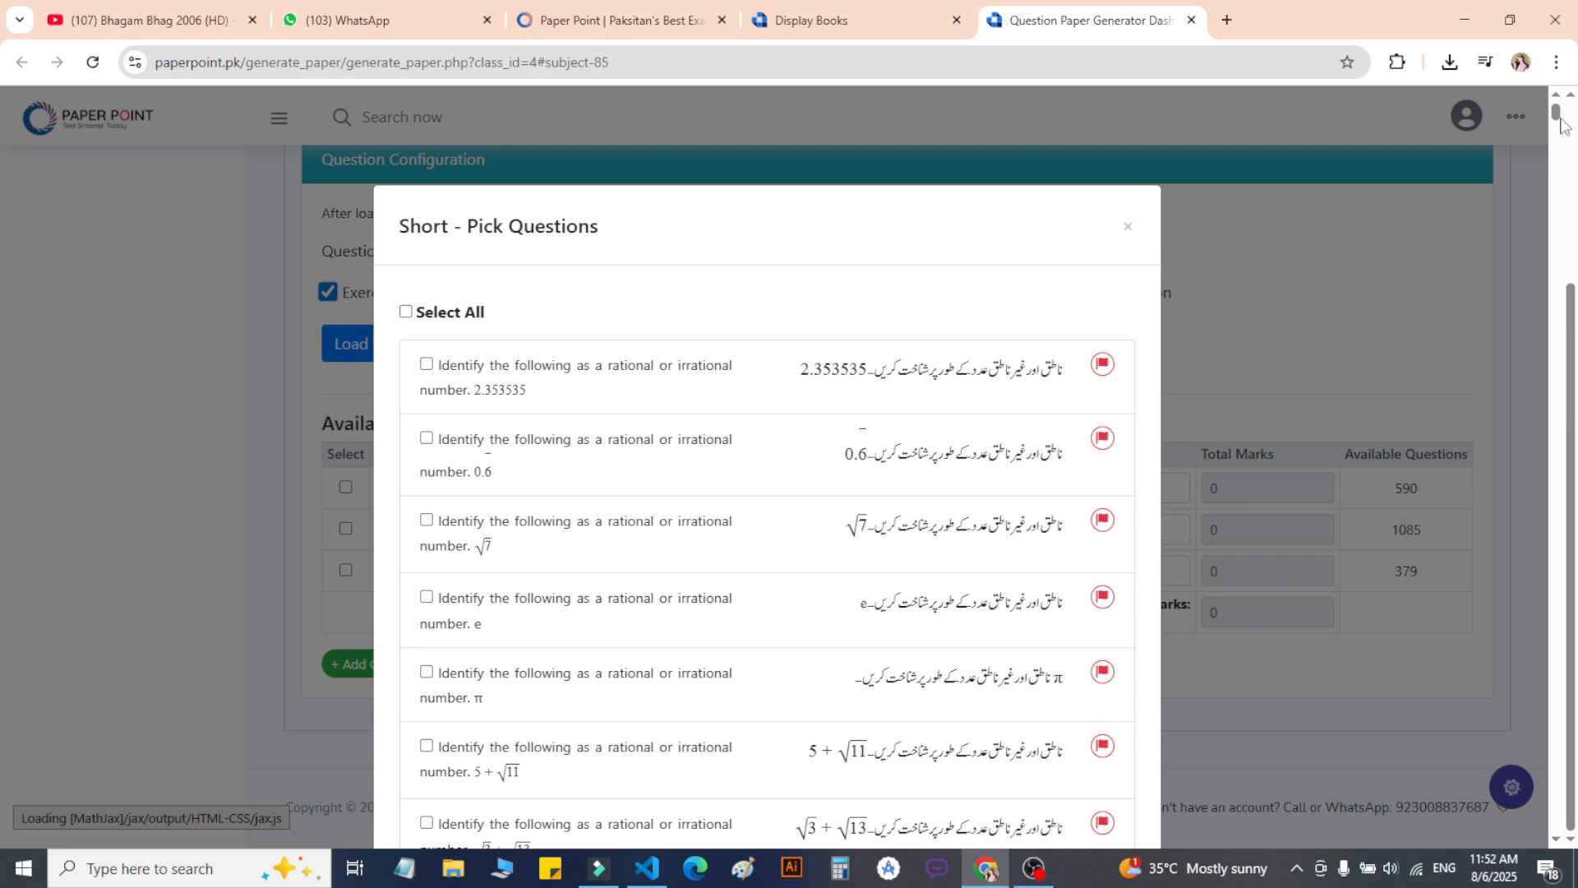
# Step: Report the Simplify (81/16)^(3/4) question as 'Stemetement is wrong' and acknowledge the confirmation
pyautogui.moveTo(1555, 113); pyautogui.dragTo(1557, 147)
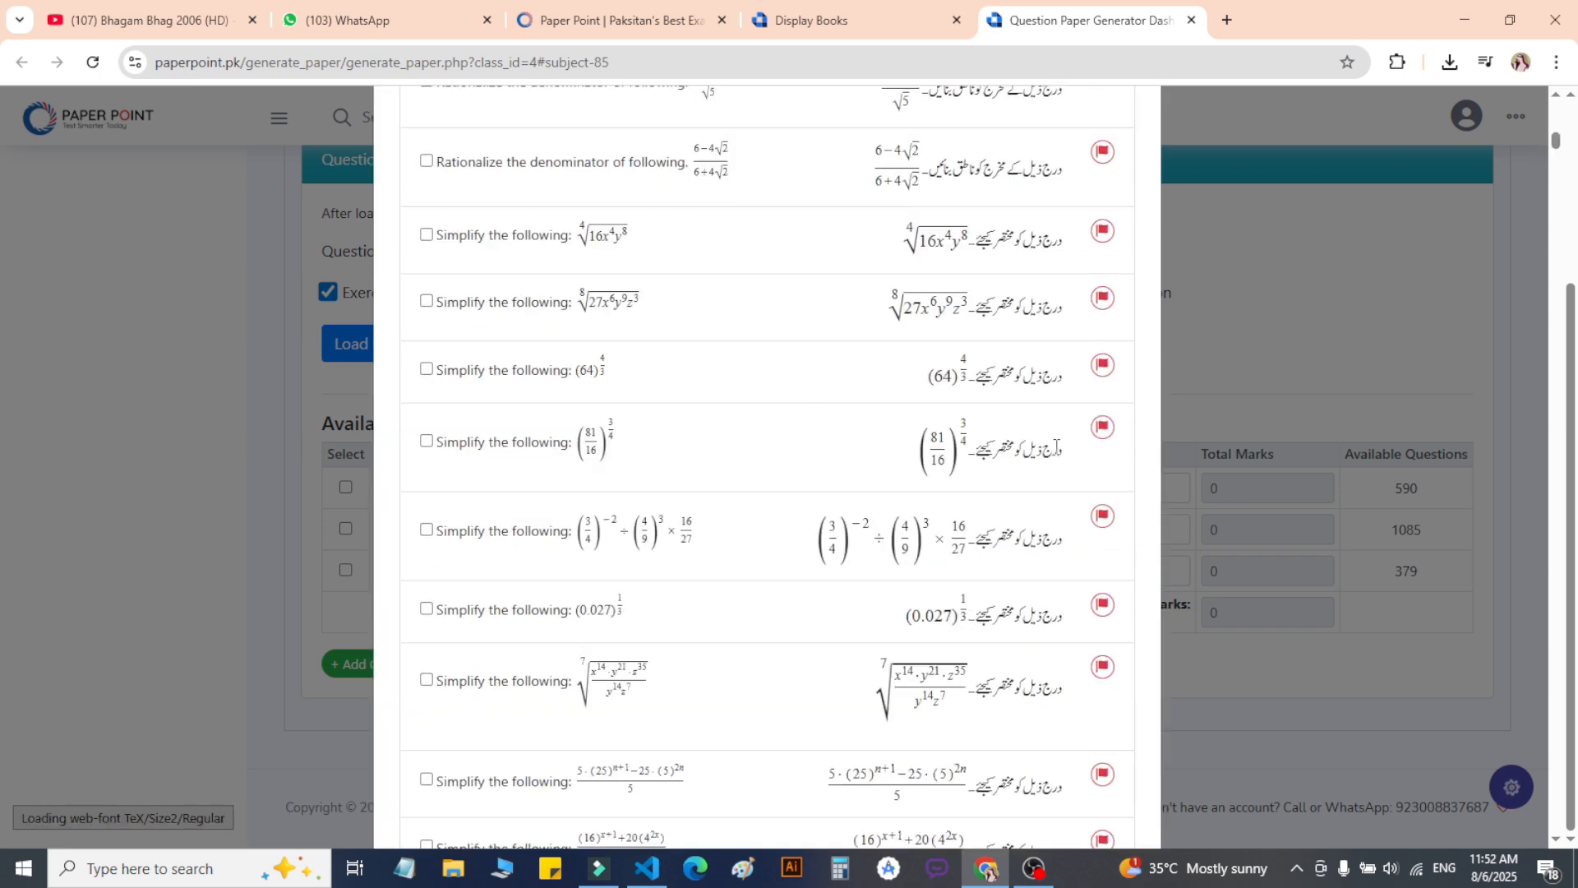
pyautogui.moveTo(487, 444); pyautogui.dragTo(537, 444)
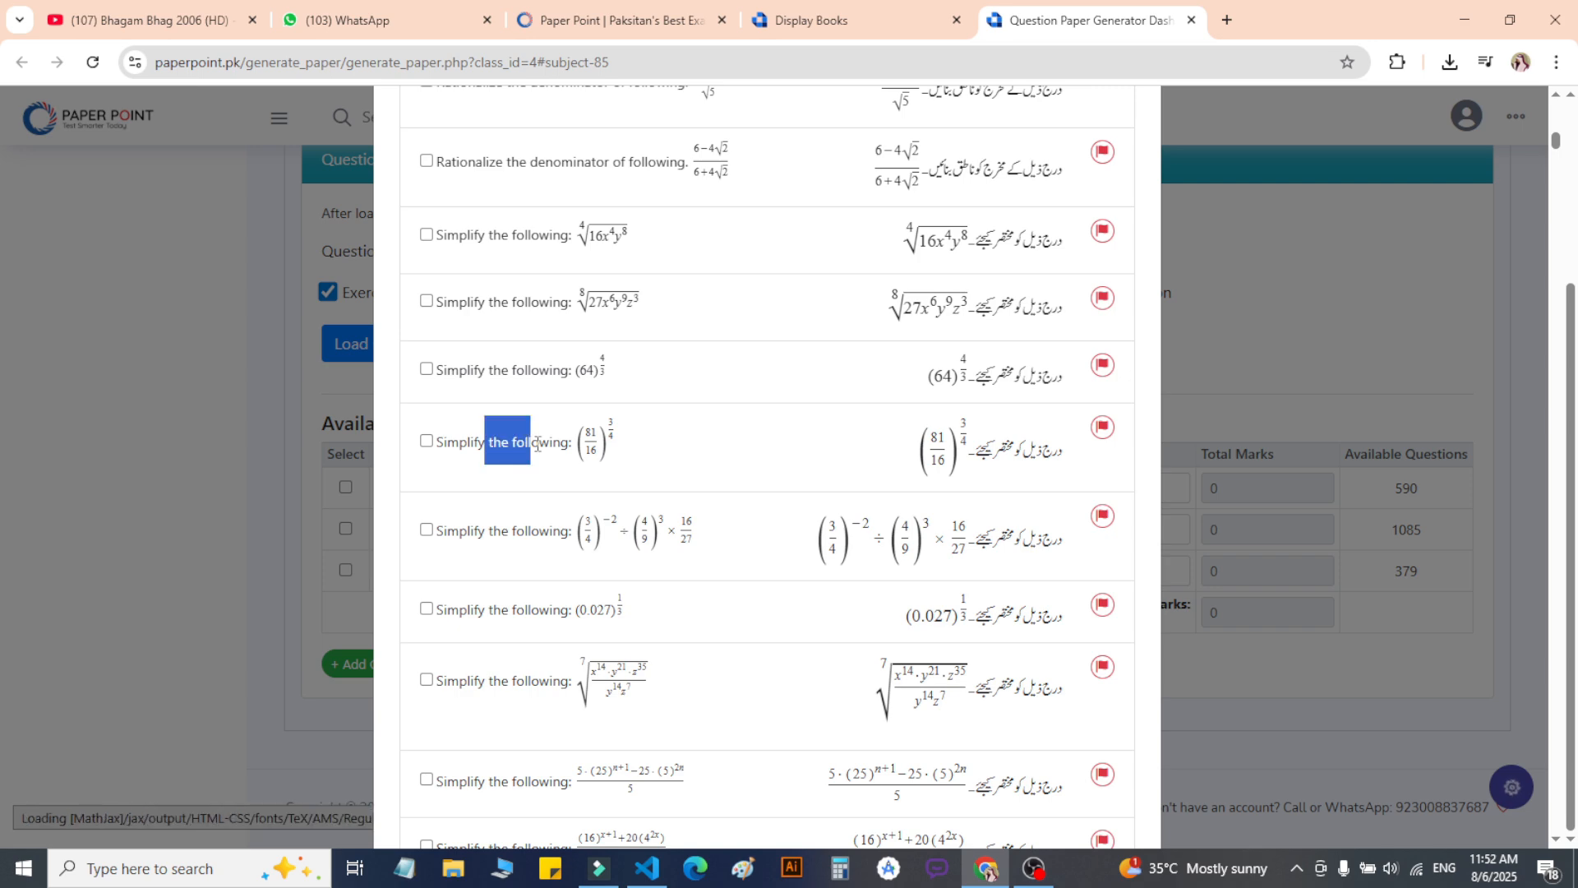
pyautogui.click(1102, 429)
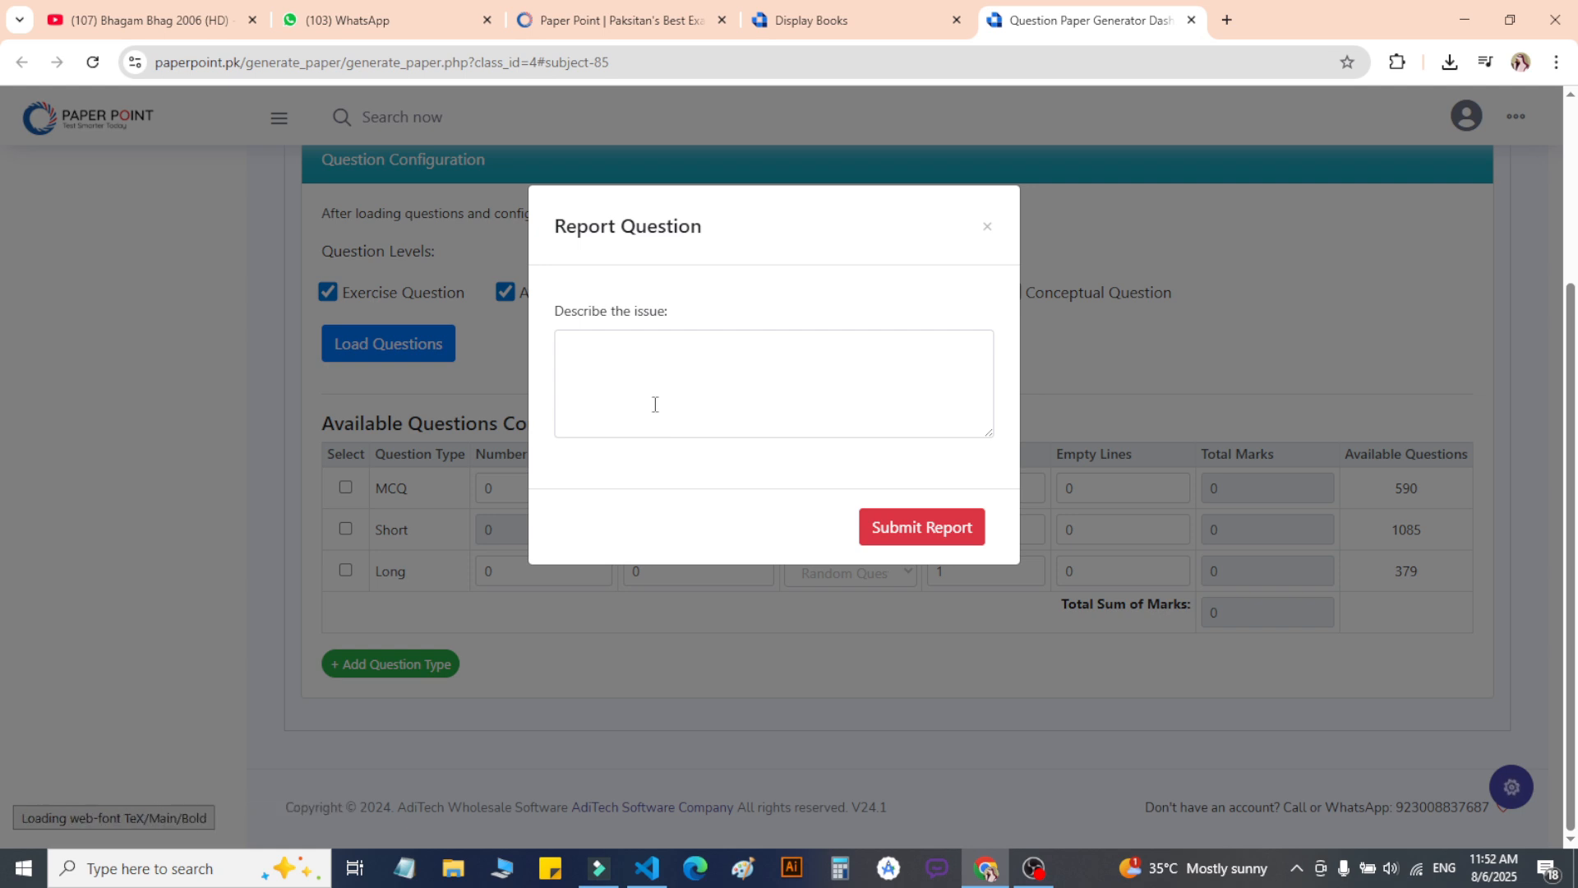
pyautogui.click(901, 356)
pyautogui.write('Steme')
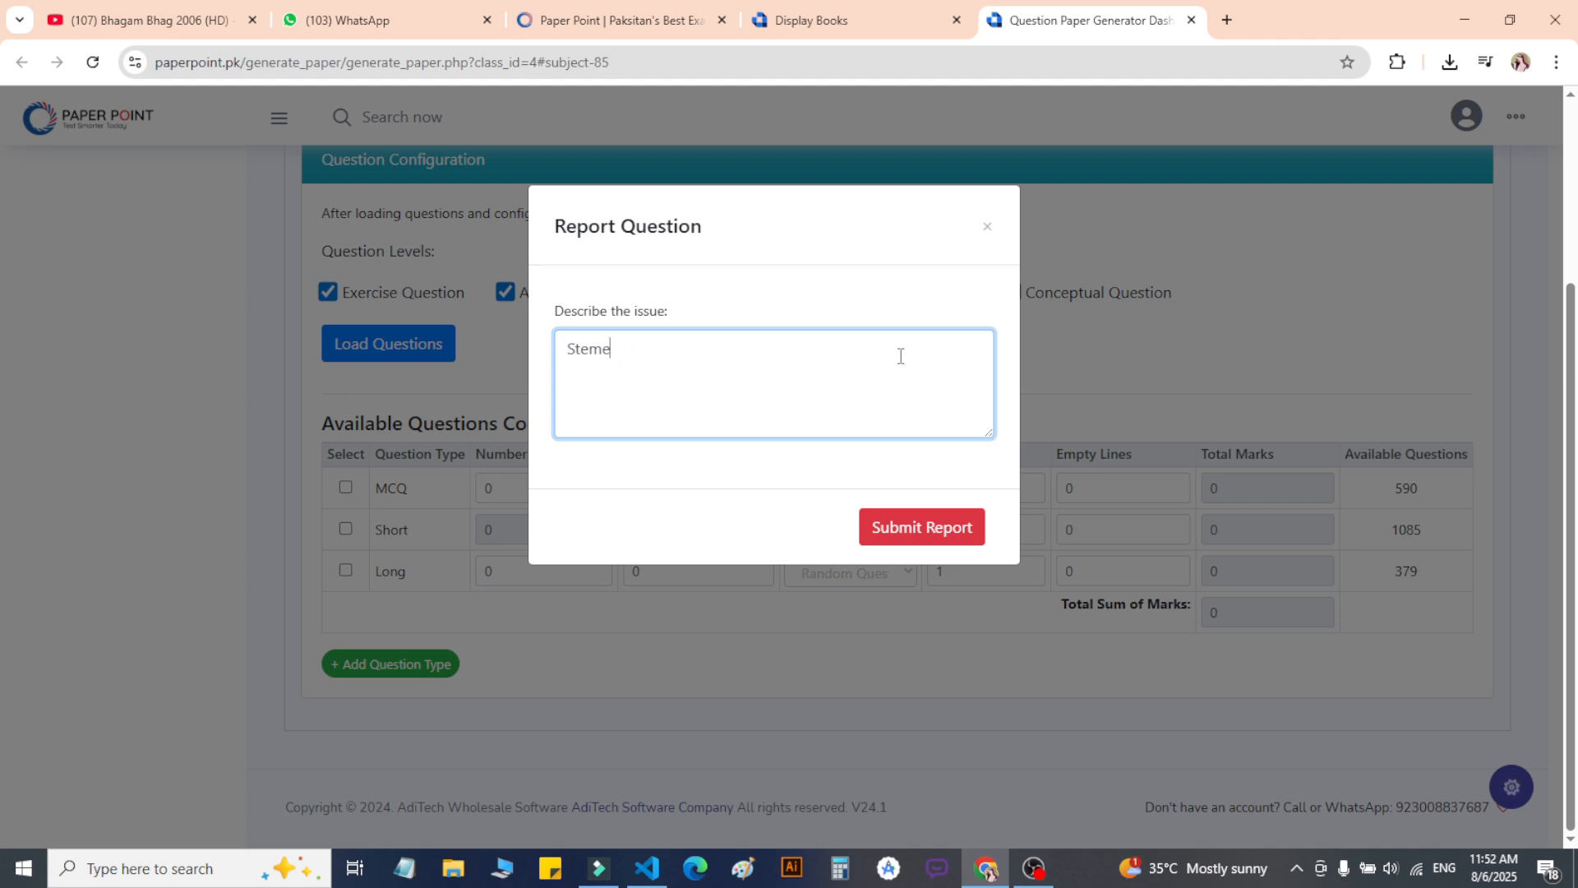
pyautogui.write('tement is wrong')
pyautogui.click(924, 536)
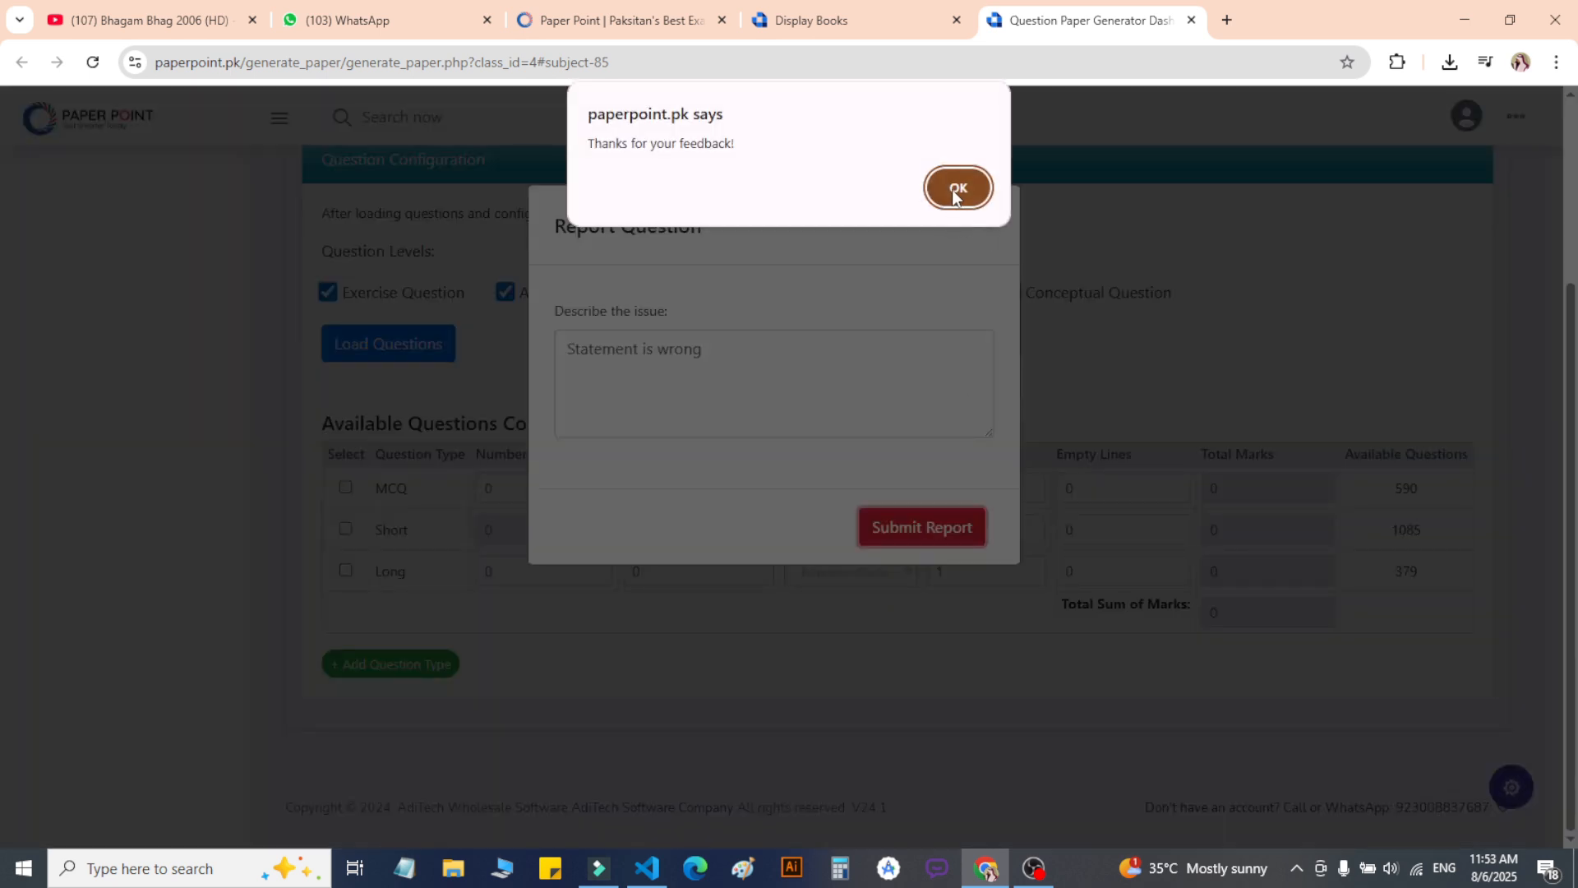
pyautogui.click(955, 192)
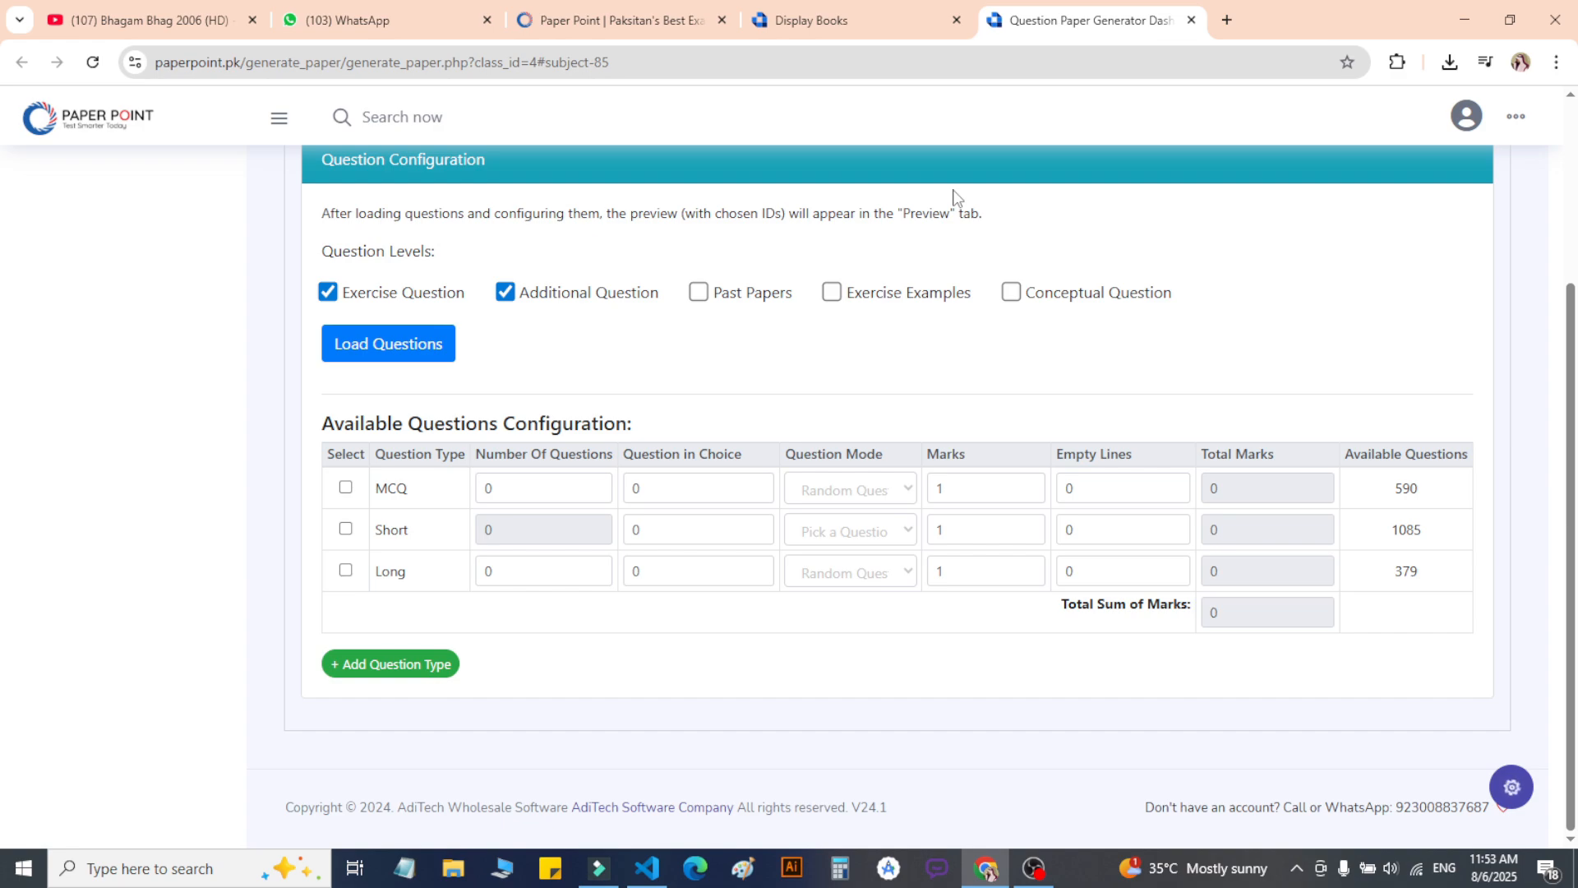